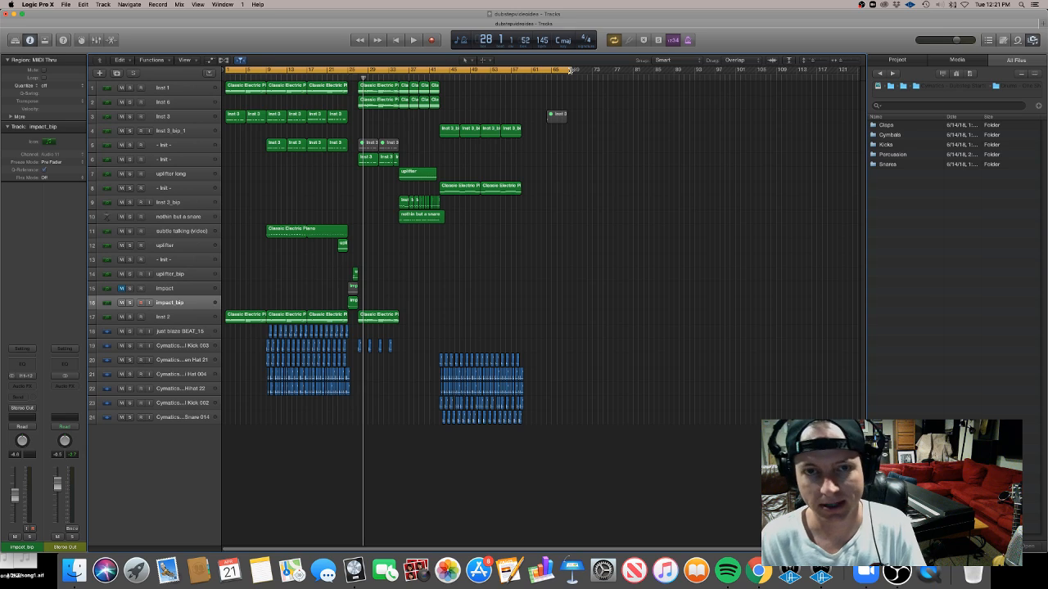
Start playback and scroll through the arrangement to review how the tracks and sections are laid out
key(space)
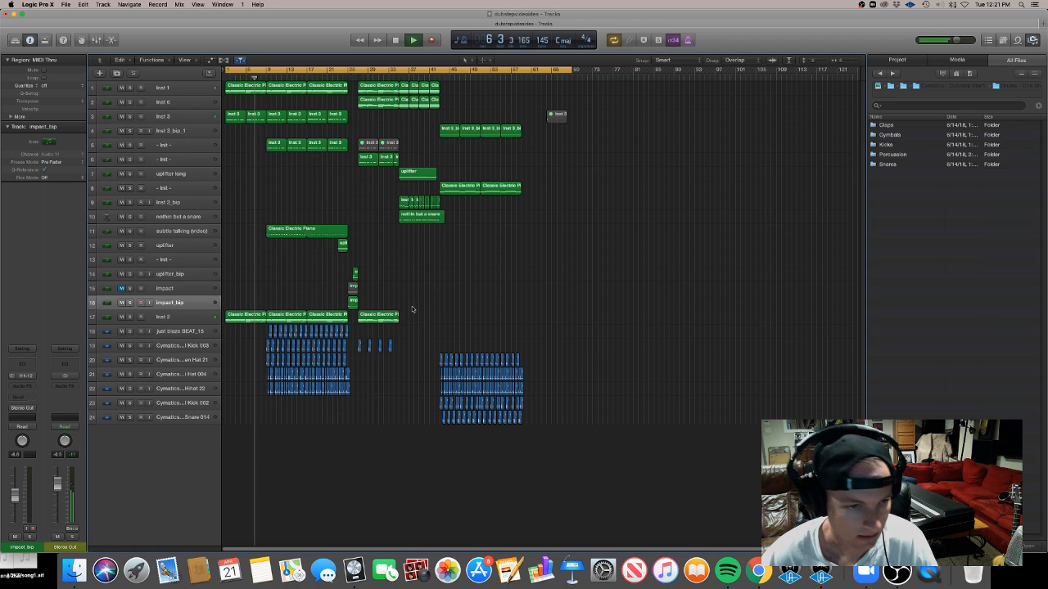
key(super+Right)
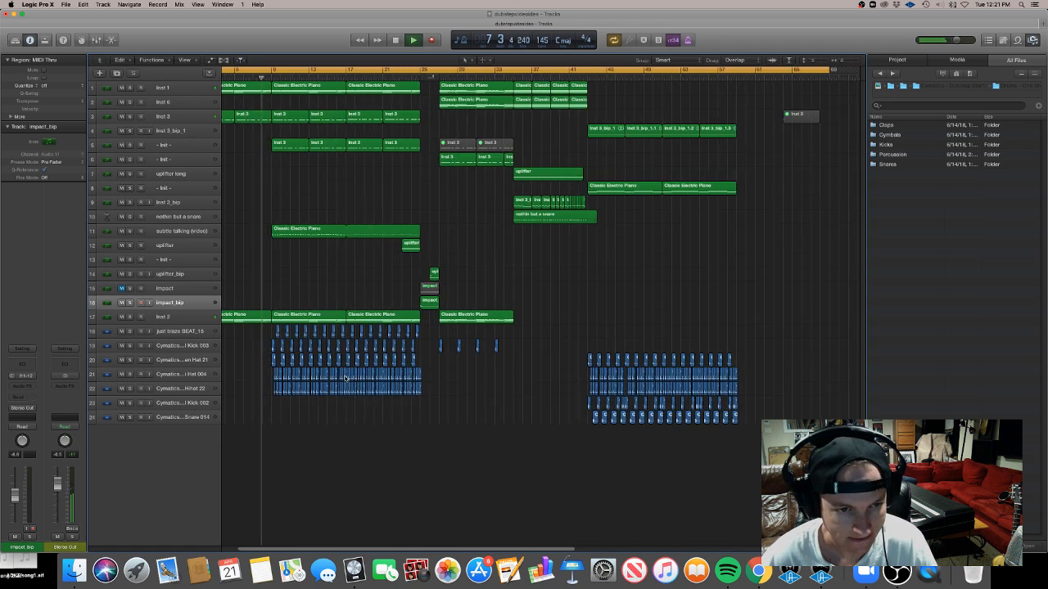
key(super+Right)
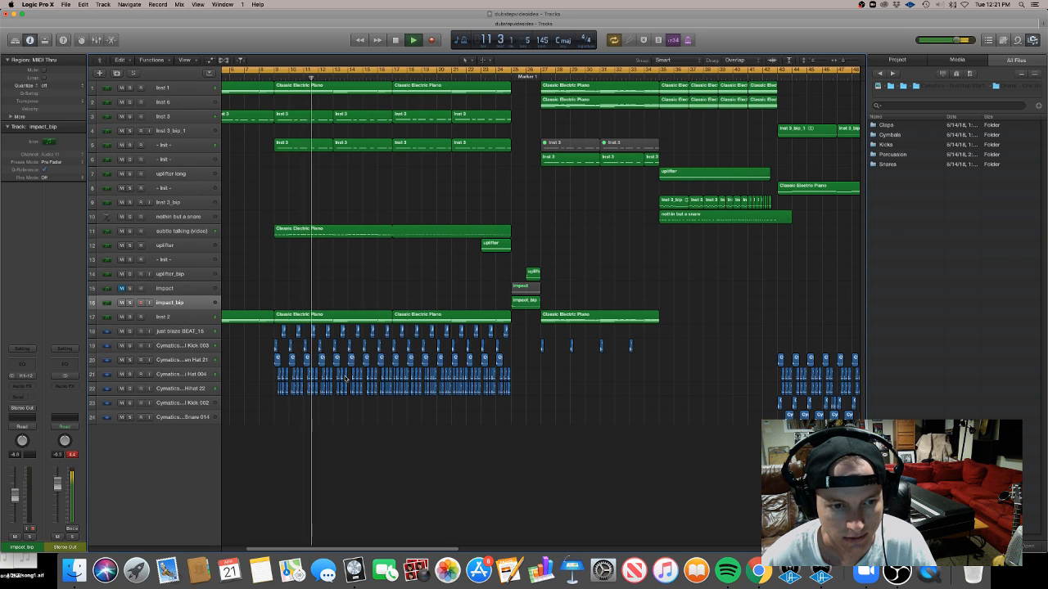
scroll(344, 378, right, 3)
scroll(345, 377, left, 2)
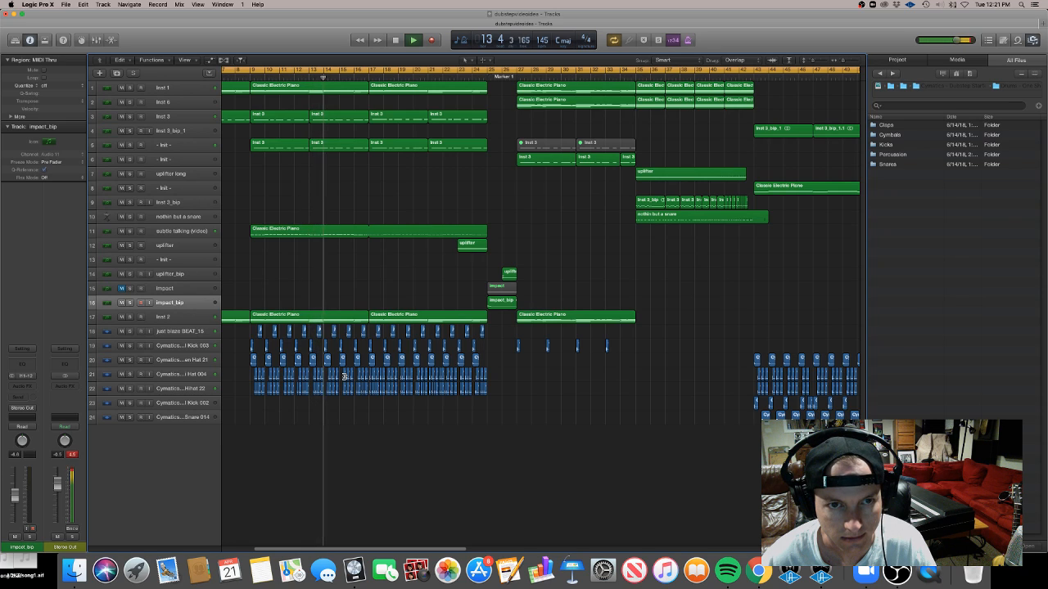
scroll(345, 378, down, 3)
scroll(345, 378, down, 1)
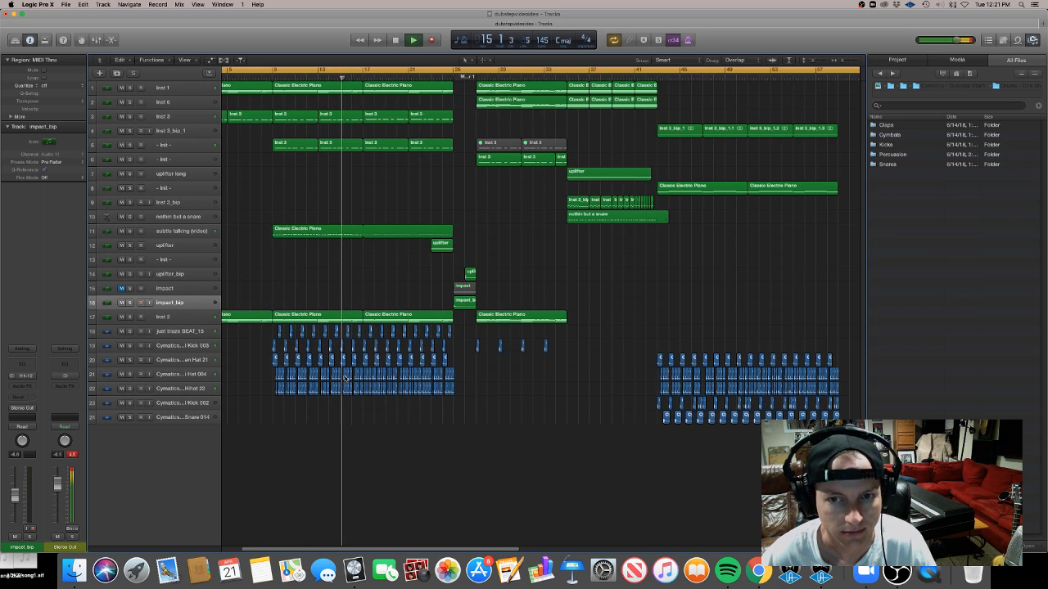
scroll(345, 377, down, 3)
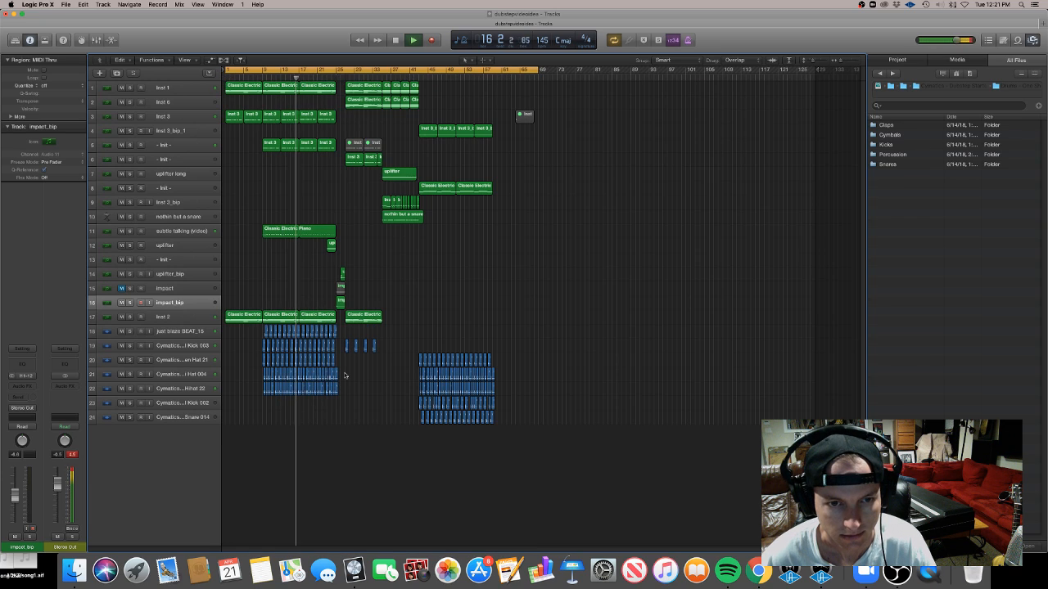
scroll(345, 375, up, 2)
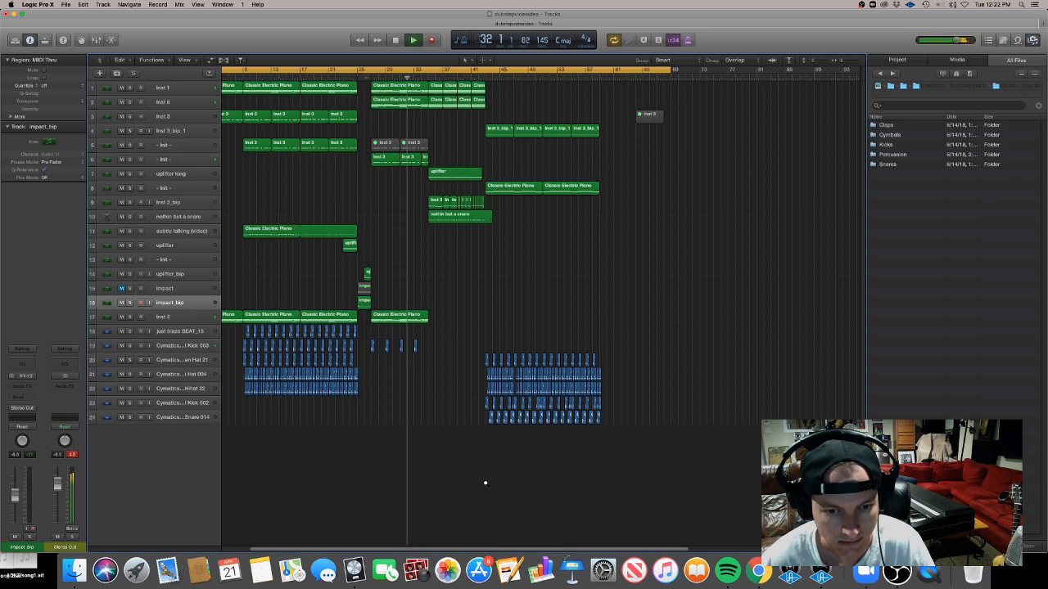
Zoom in and scroll across the later bars of the arrangement to review the drop sections
key(super+Right)
key(super+Right)
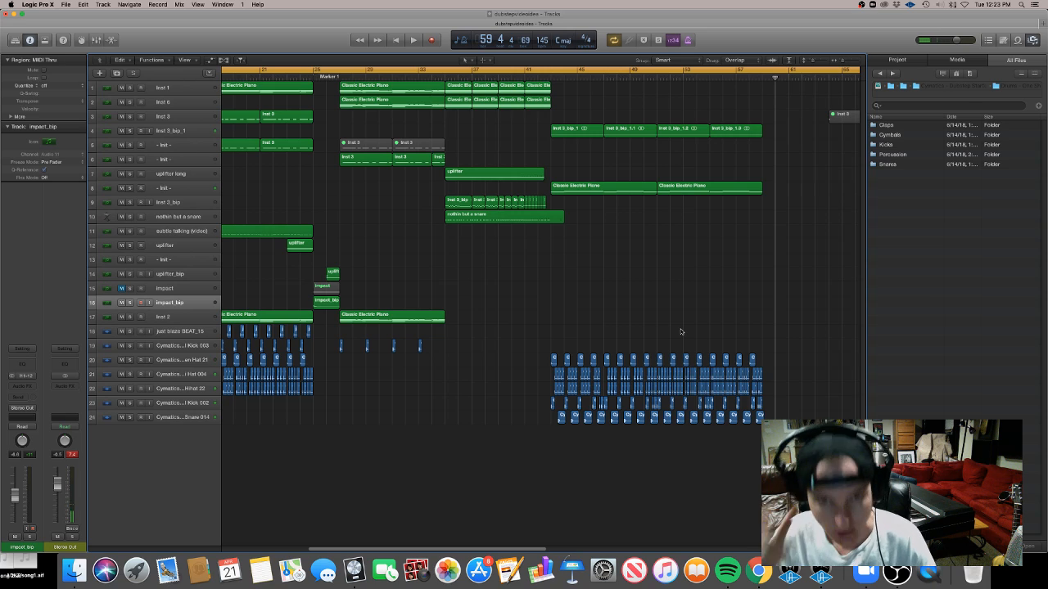
scroll(679, 331, left, 3)
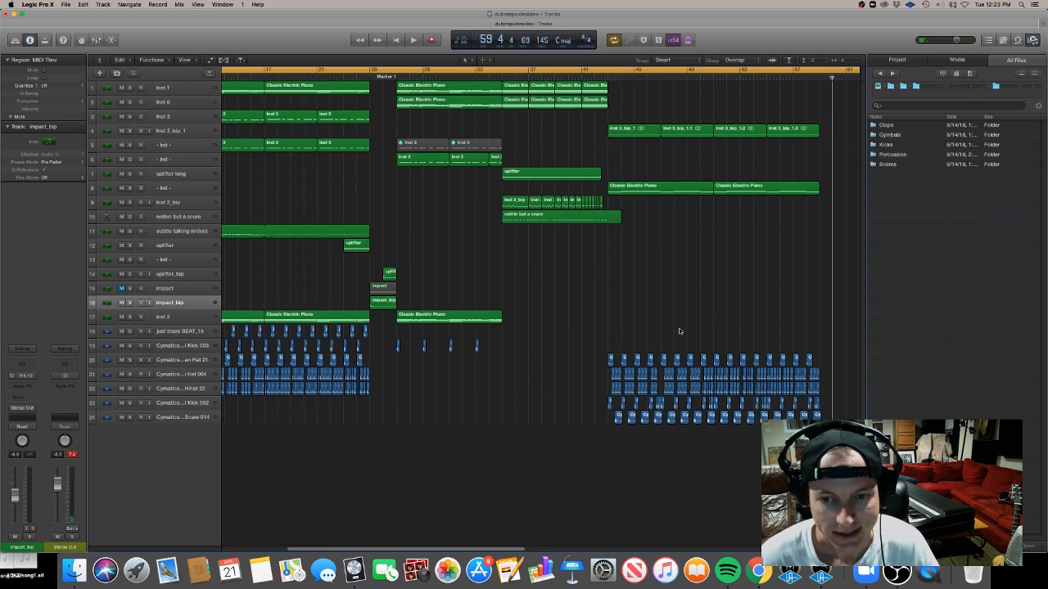
scroll(679, 330, left, 2)
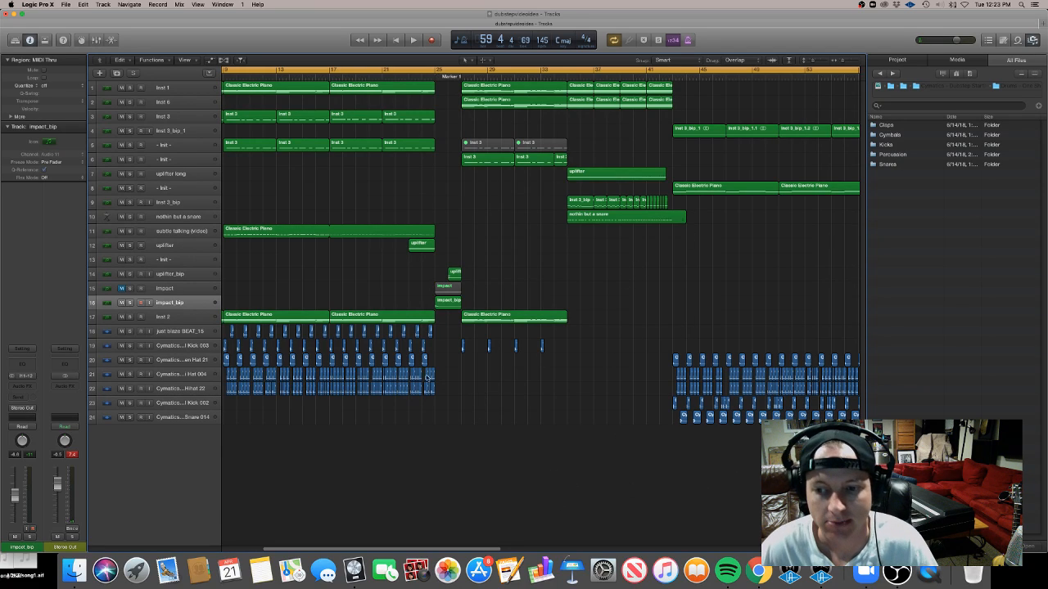
scroll(698, 381, right, 3)
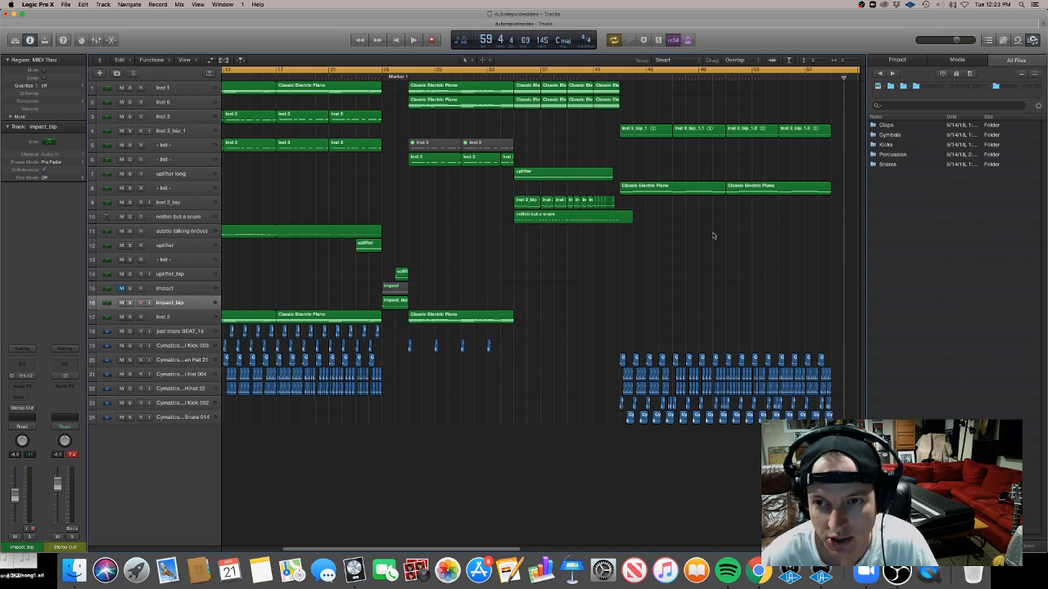
scroll(713, 233, right, 1)
key(super+Right)
scroll(714, 236, left, 8)
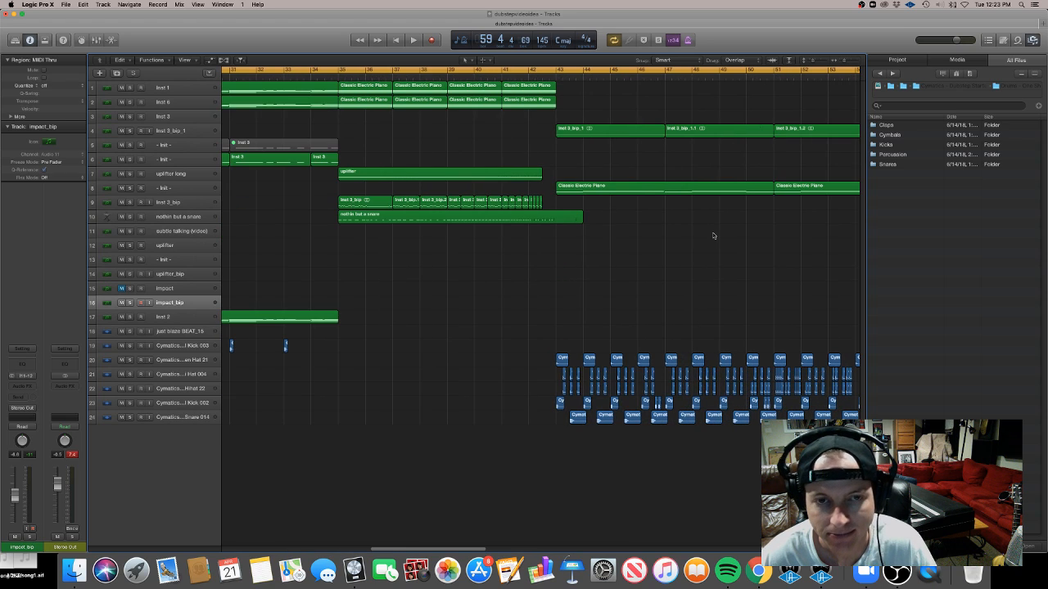
scroll(713, 235, right, 8)
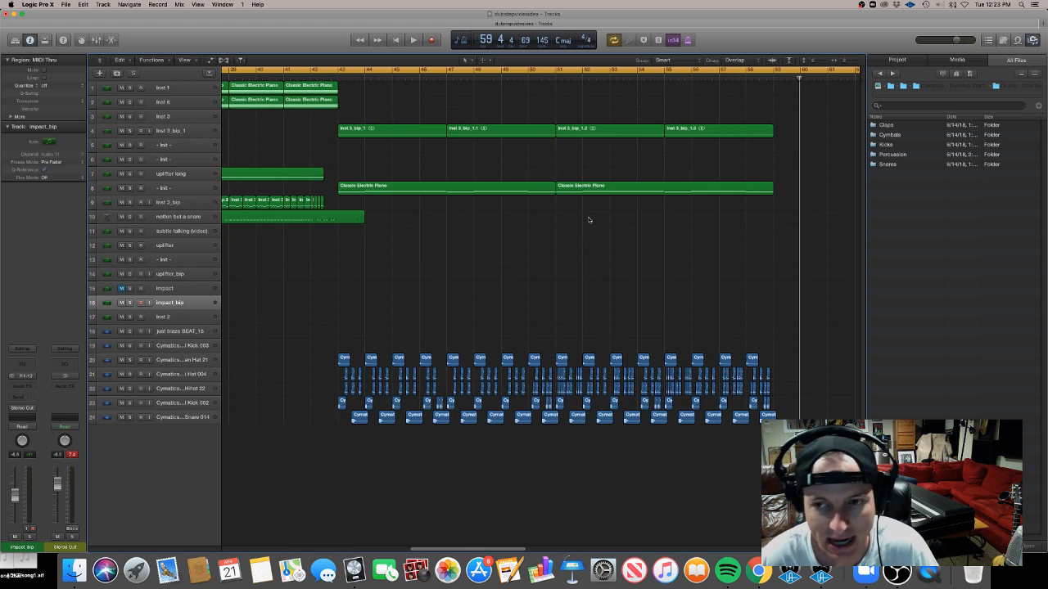
scroll(589, 218, left, 3)
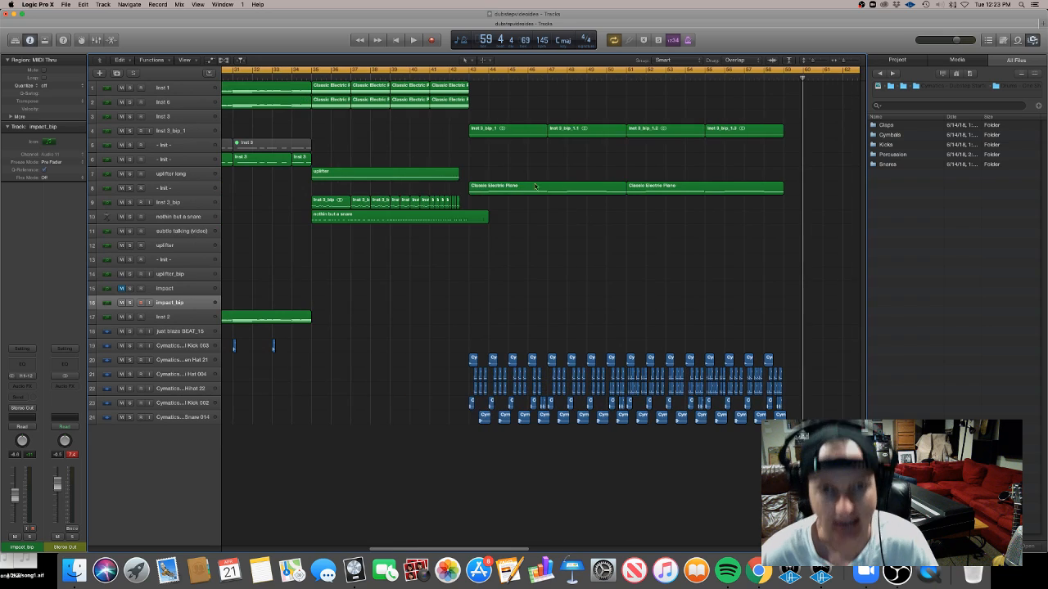
Move the playhead to bar 9 and play the project from there
click(468, 78)
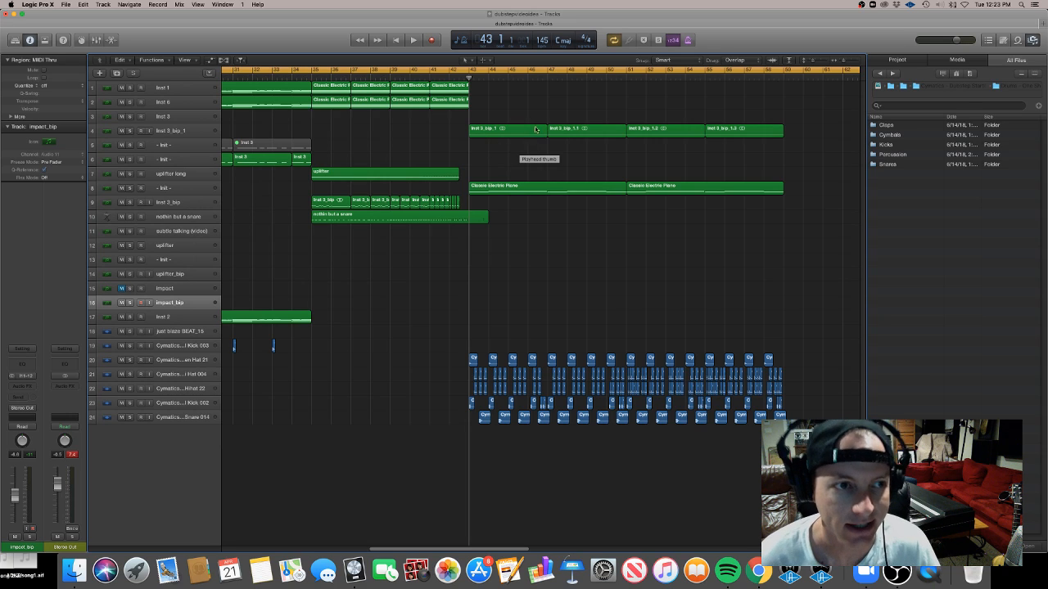
scroll(528, 173, down, 8)
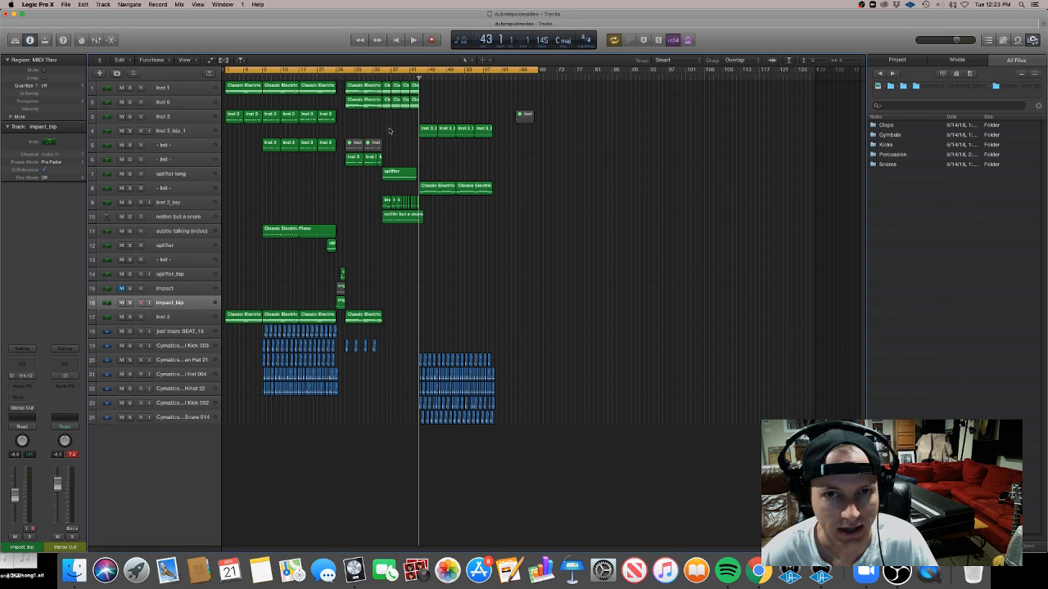
click(255, 72)
key(space)
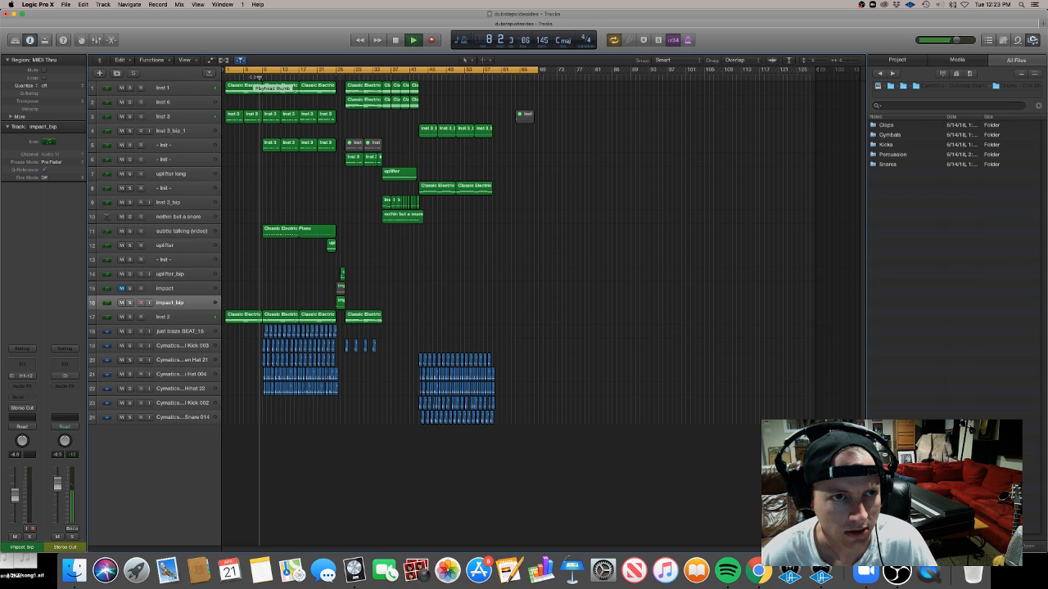
Select the inst 2 track and play the arrangement from bar 43
click(159, 123)
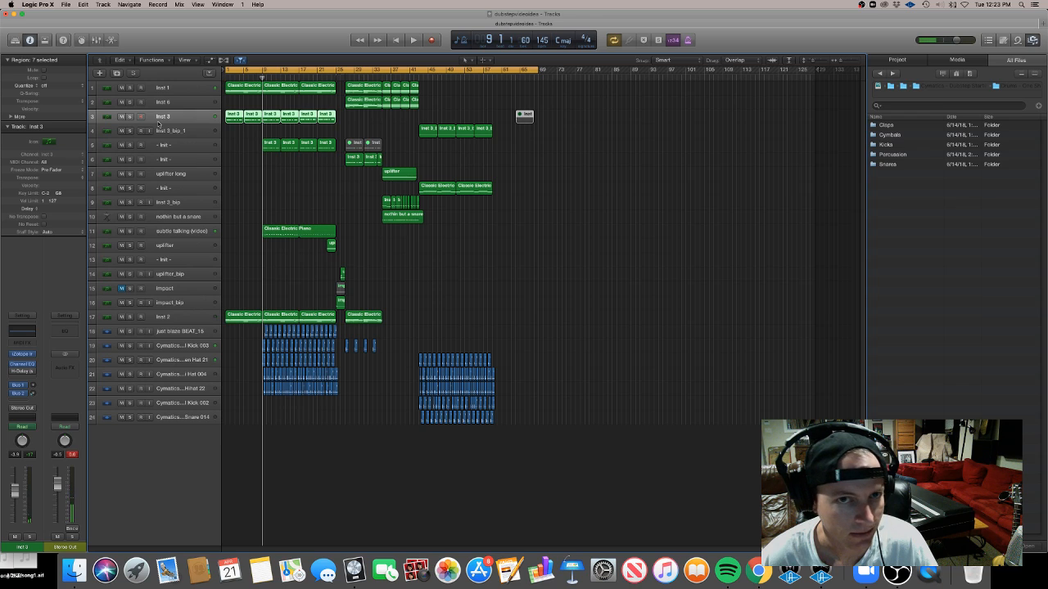
scroll(483, 113, up, 5)
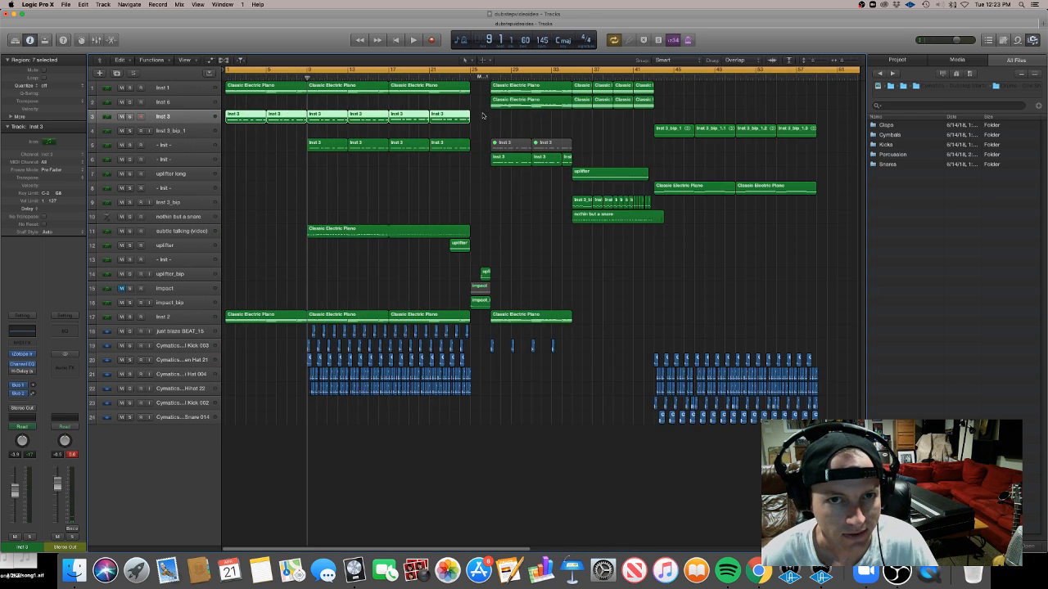
scroll(484, 115, right, 3)
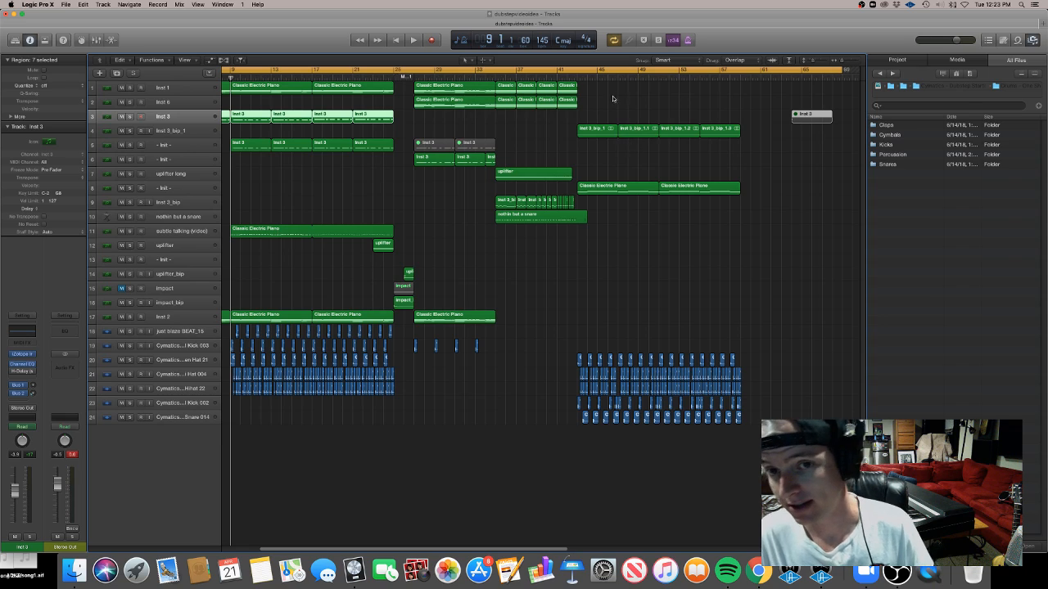
click(576, 77)
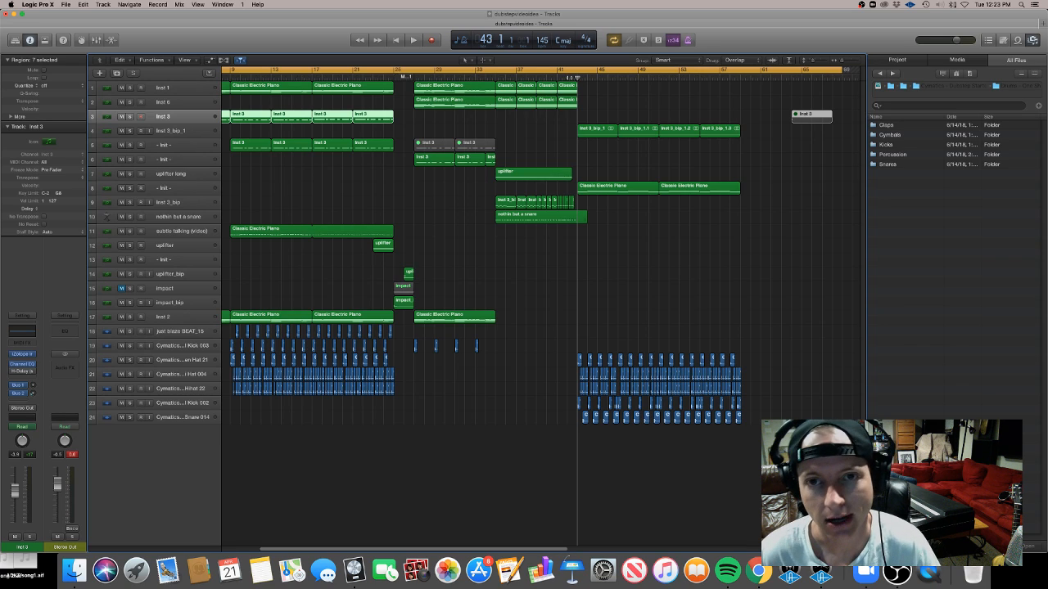
key(space)
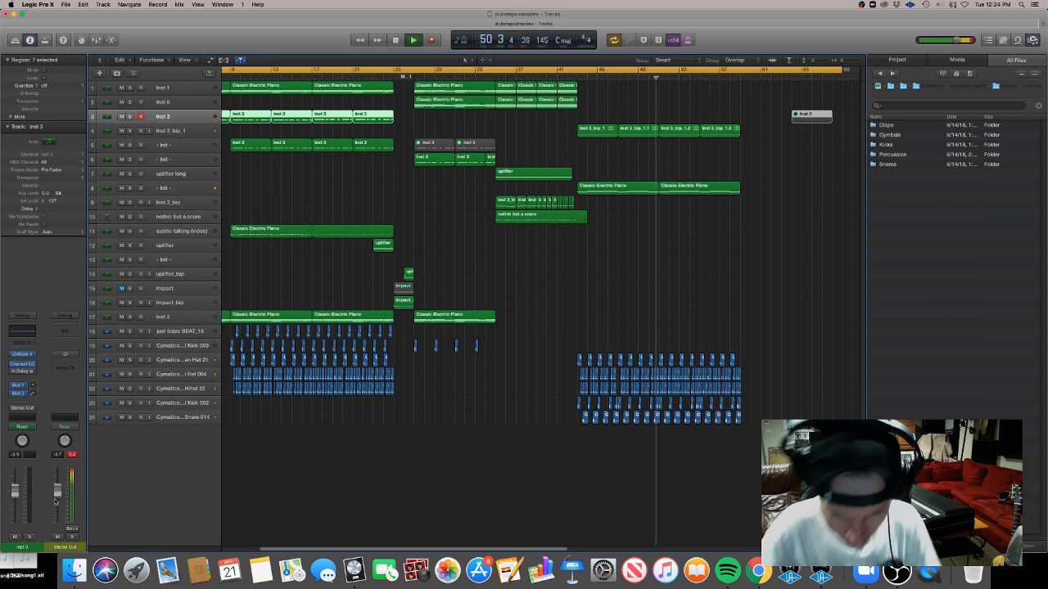
click(652, 261)
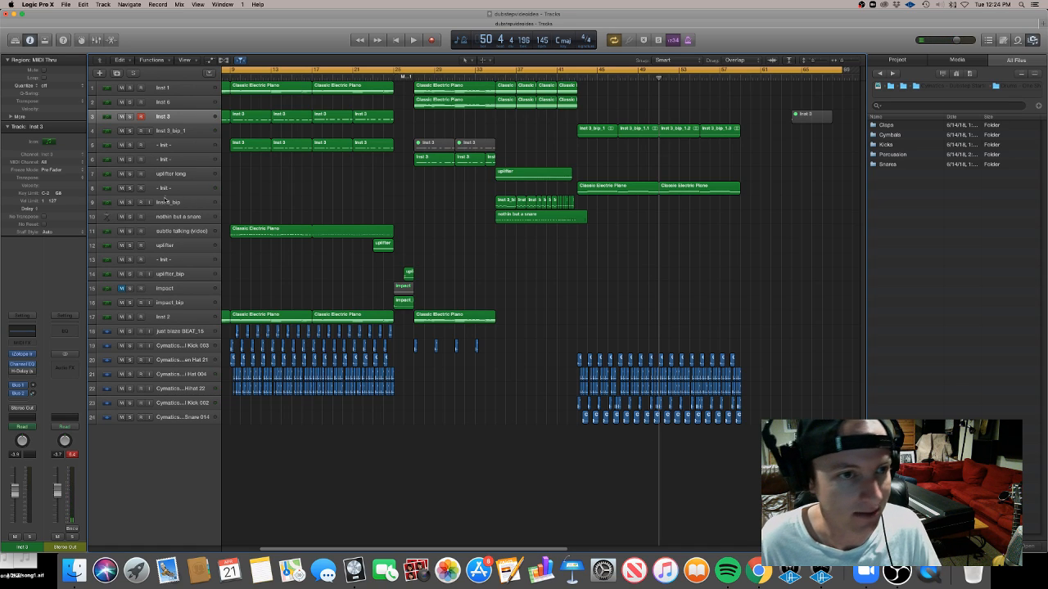
Copy the Classic Electric Piano region on the inst 1 track to bar 43 on the same track
click(164, 145)
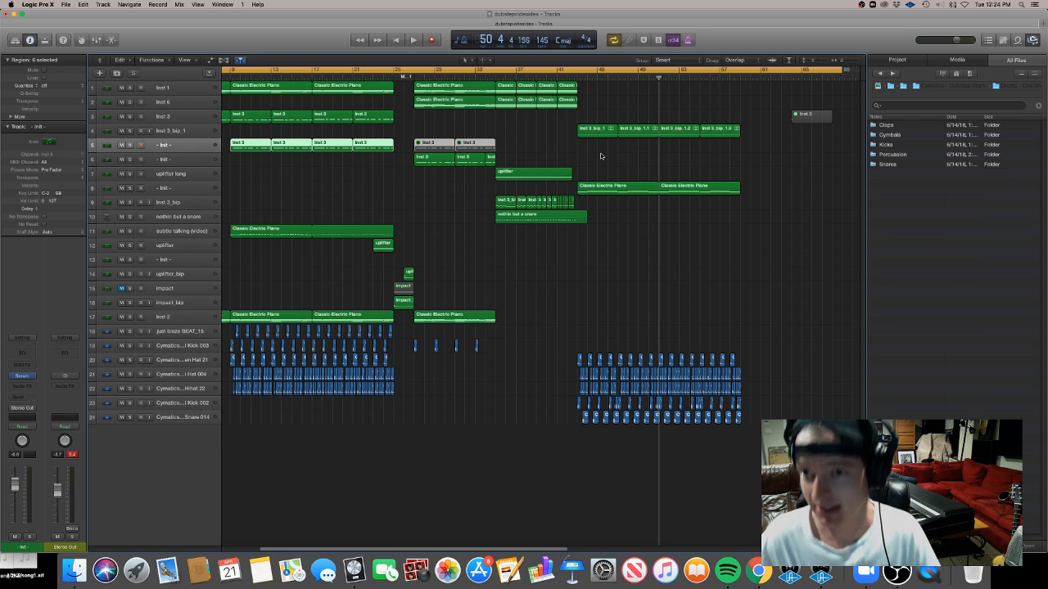
drag(429, 89, 595, 98)
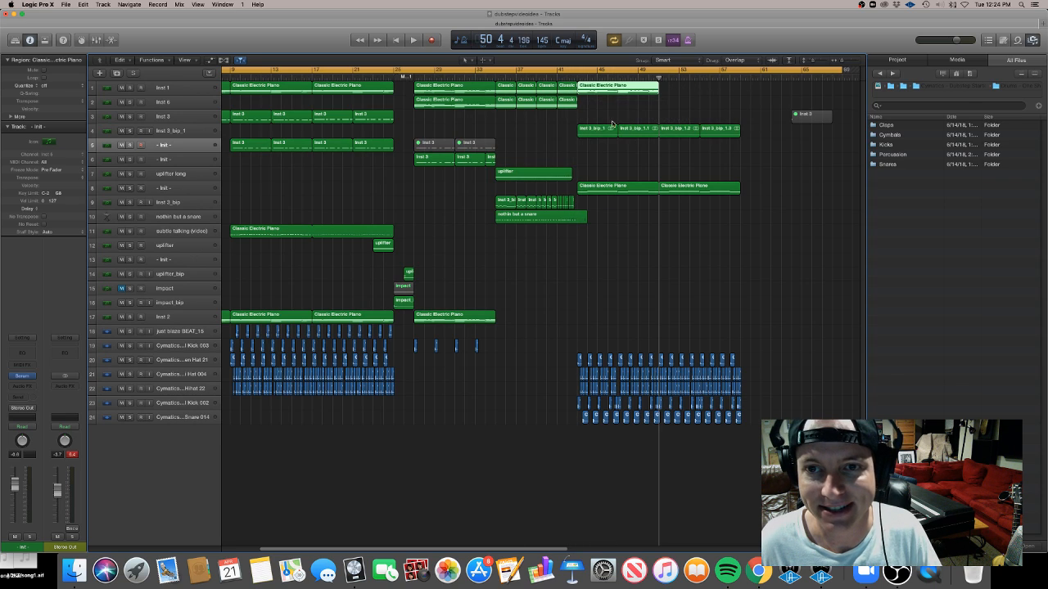
Open the copied region in the Piano Roll and compare its notes with the piano region on track 8
double_click(610, 90)
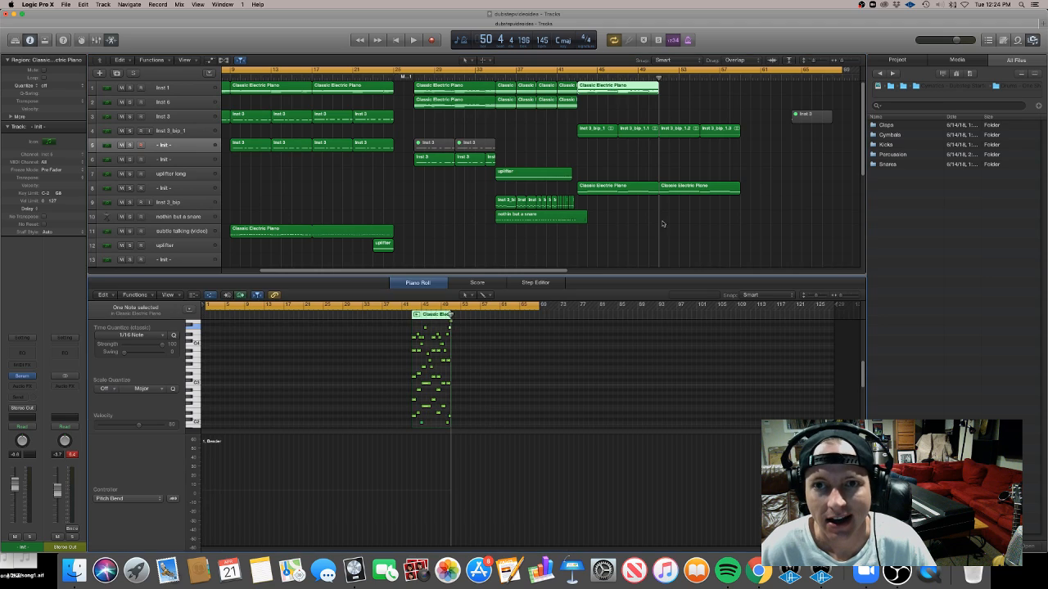
scroll(501, 408, up, 10)
scroll(501, 408, left, 5)
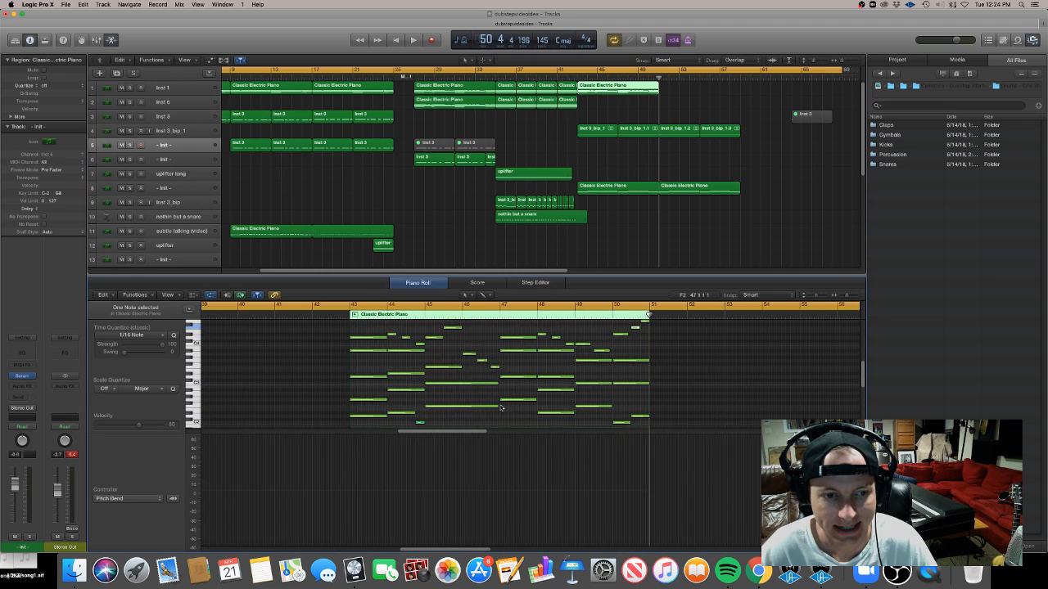
scroll(502, 407, down, 4)
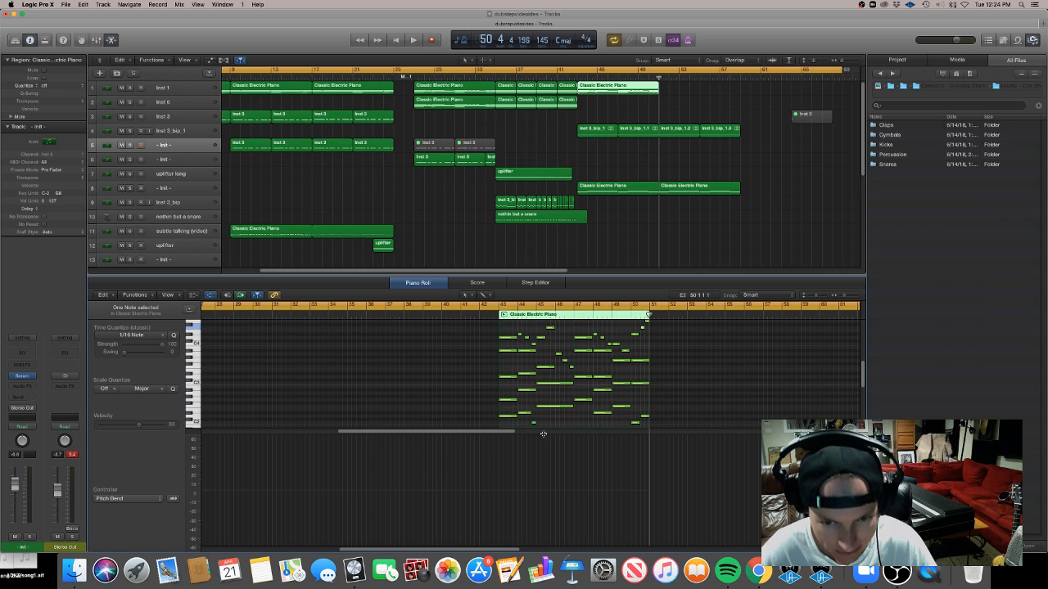
drag(543, 434, 554, 512)
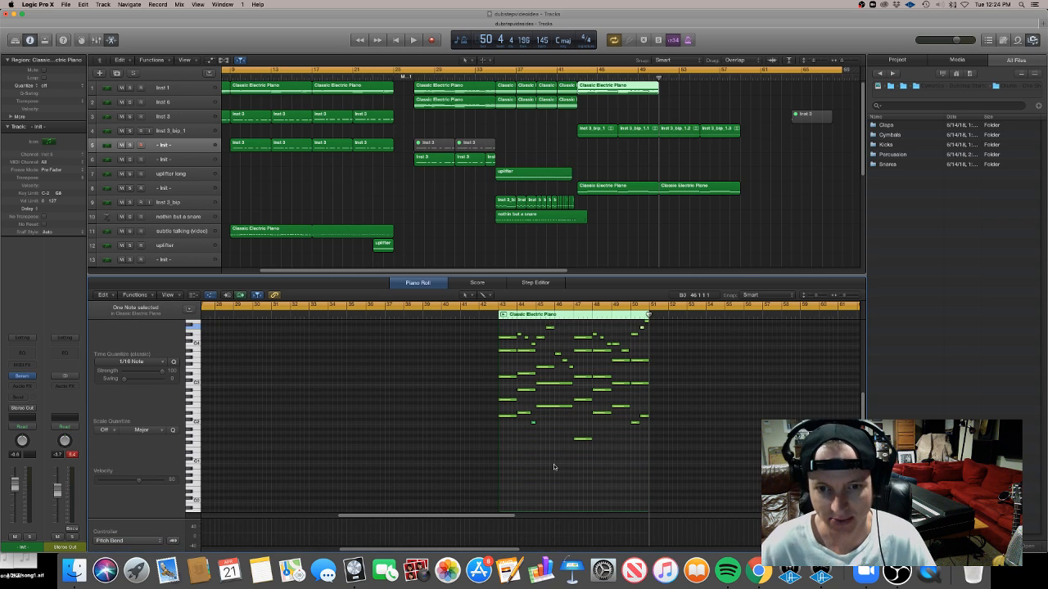
key(super+Right)
key(super+Right)
key(super+Right)
key(super+Right)
key(super+Right)
key(super+Right)
key(super+Right)
key(super+Right)
key(super+Right)
key(super+Right)
scroll(554, 467, left, 2)
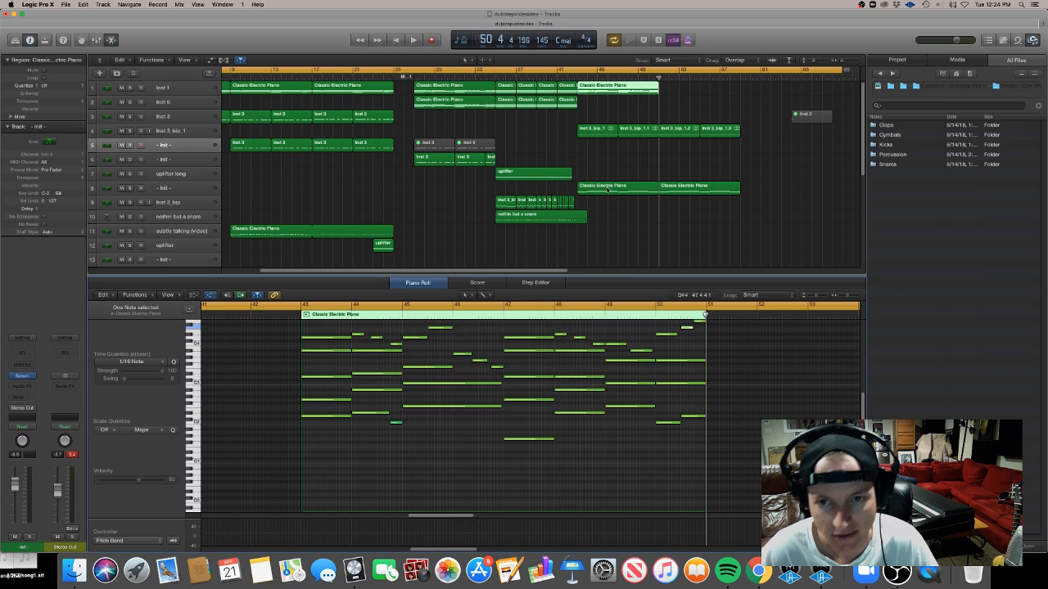
click(608, 186)
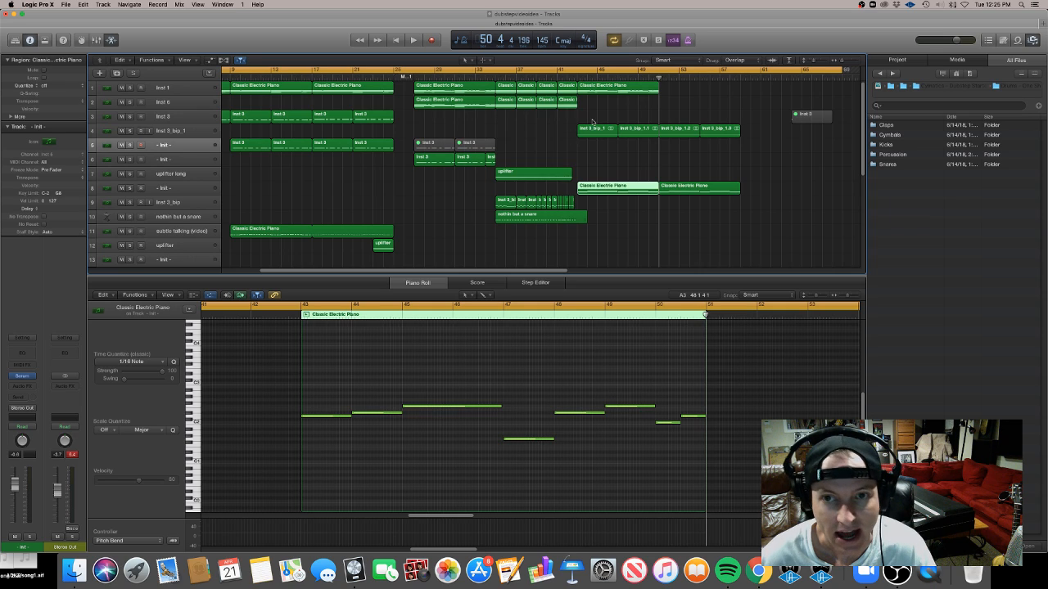
click(606, 92)
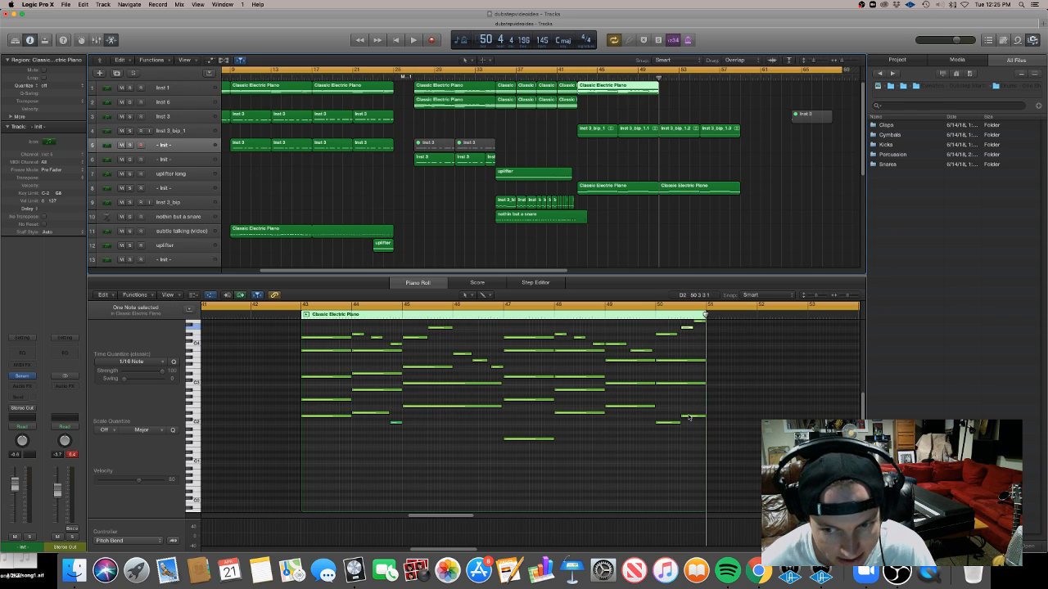
Select all notes in the copied Classic Electric Piano region and delete them
mouse_move(689, 418)
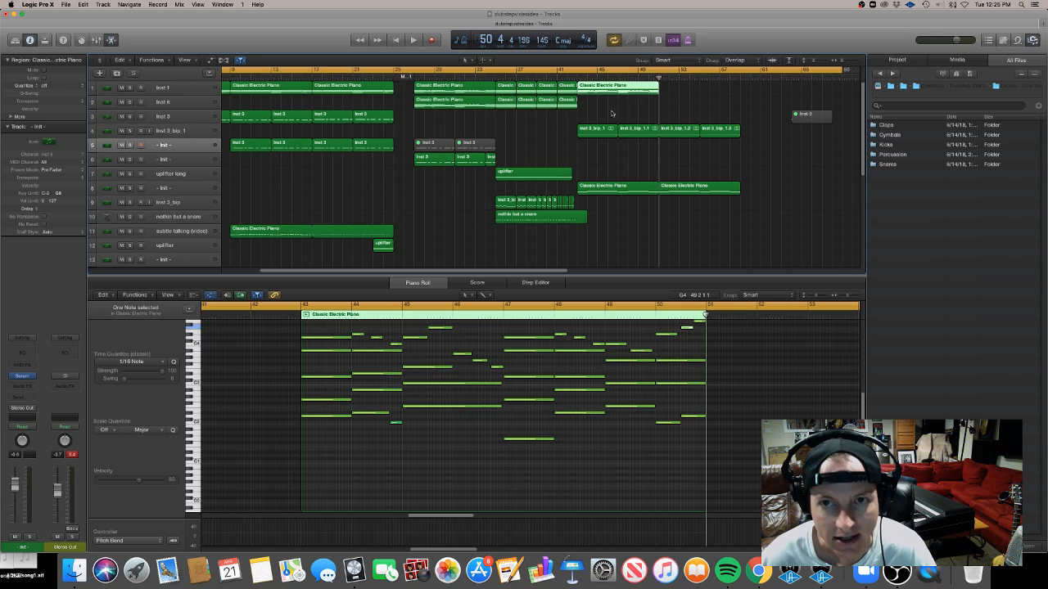
click(617, 92)
drag(440, 450, 470, 306)
click(485, 368)
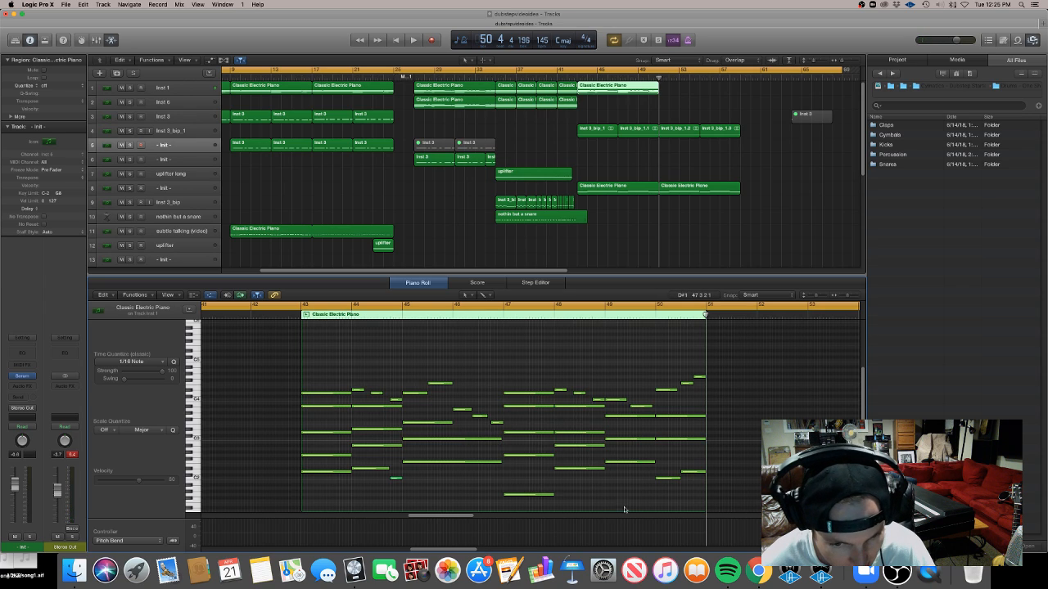
drag(783, 501, 264, 372)
key(Delete)
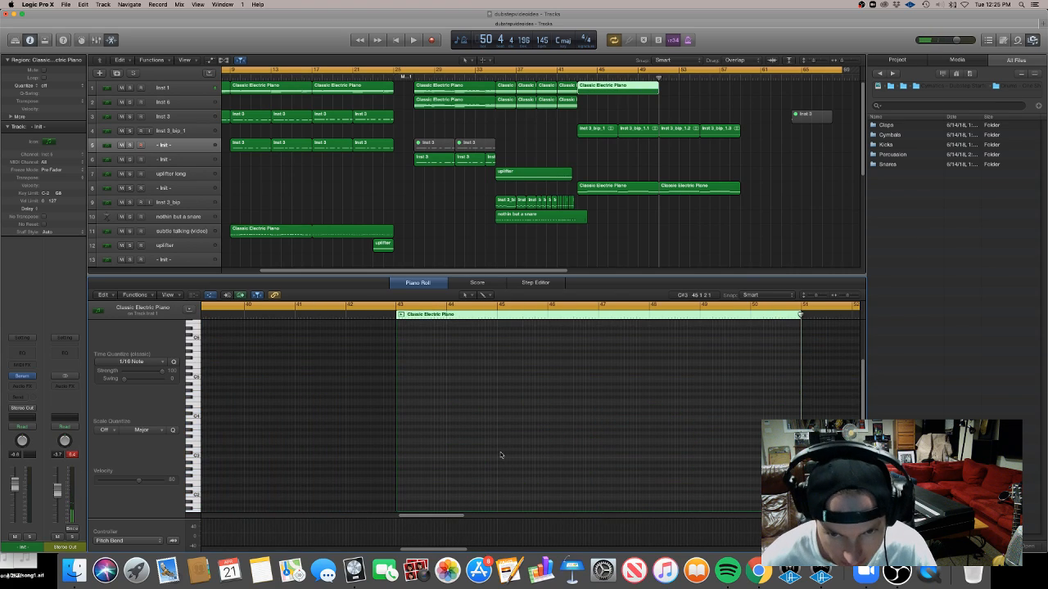
Draw two short notes in the empty piano region in bar 46, on beats 1 and 3
scroll(863, 381, down, 5)
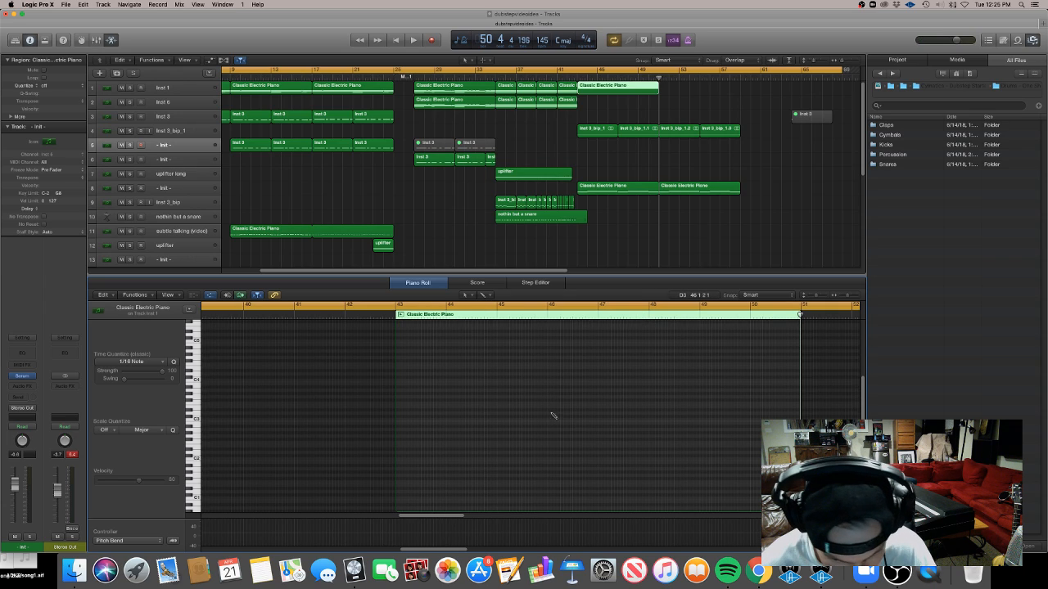
drag(549, 403, 571, 402)
click(574, 412)
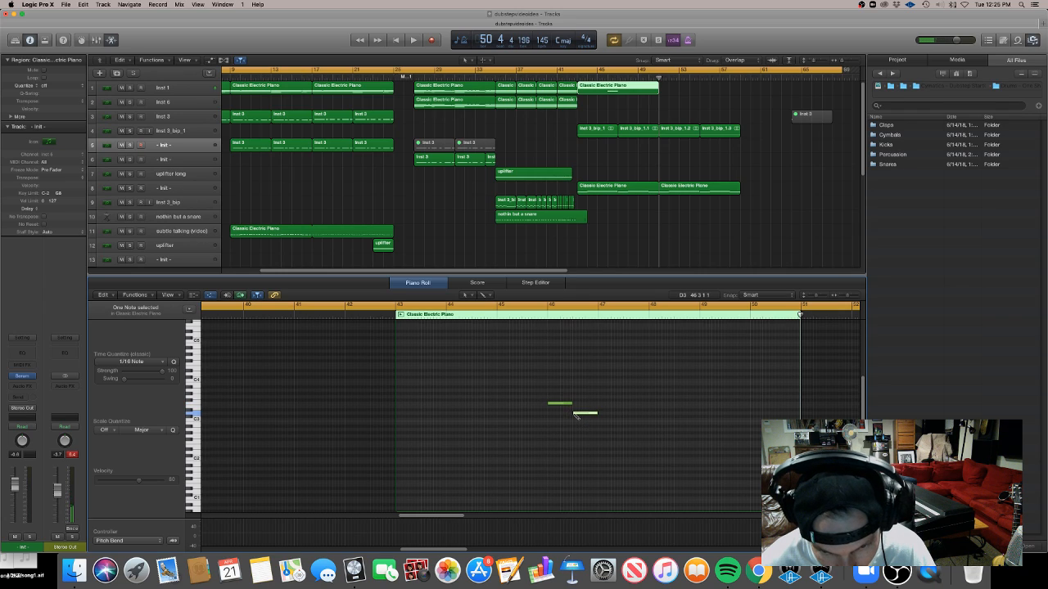
Play the new notes back from the middle of bar 45
click(531, 307)
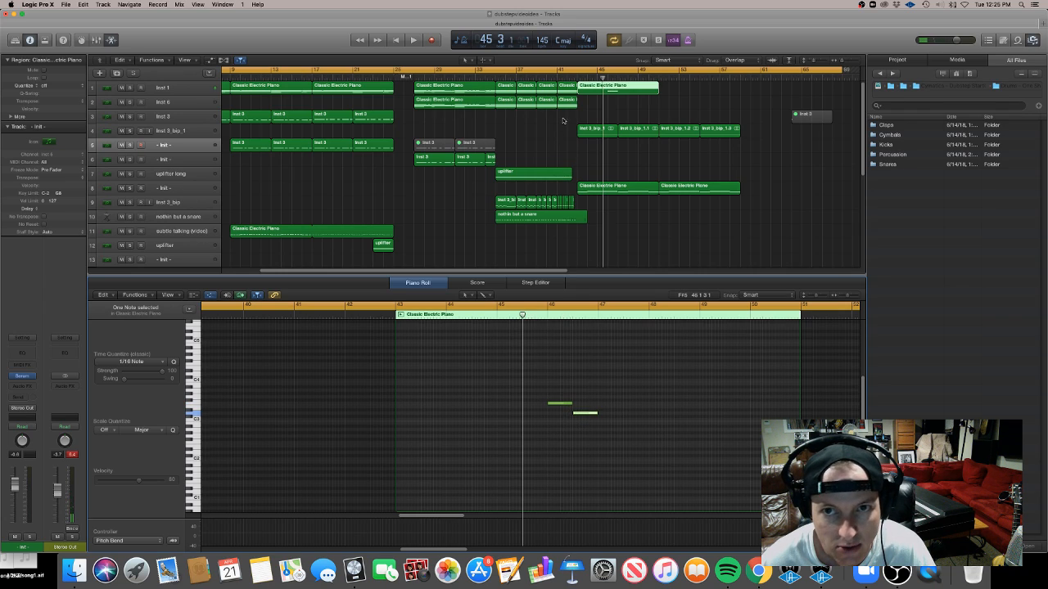
key(space)
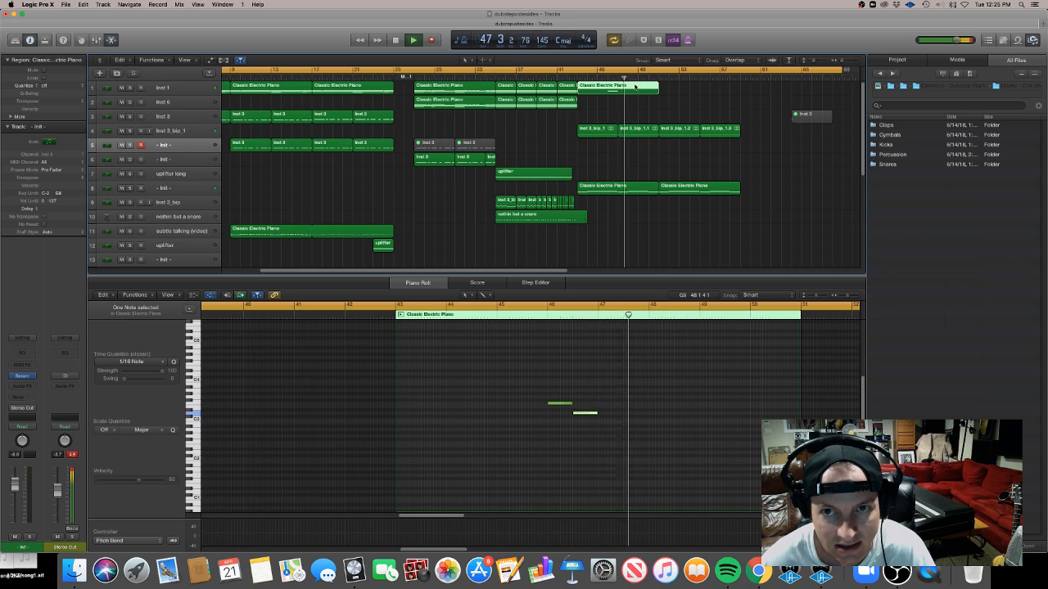
key(space)
Add three more notes above each of the two notes to build two chords in bar 46
click(577, 70)
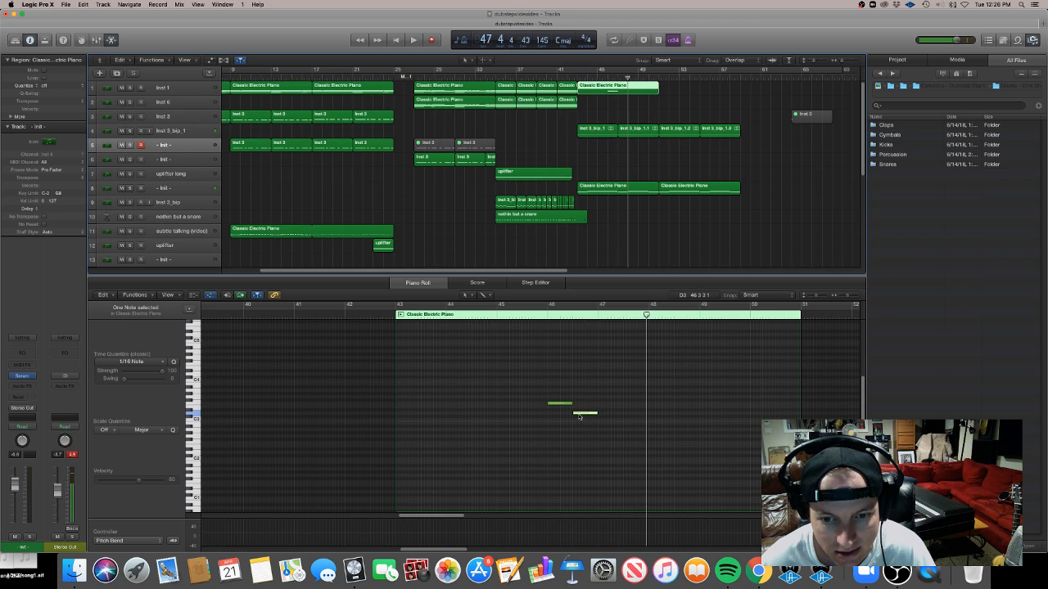
click(563, 403)
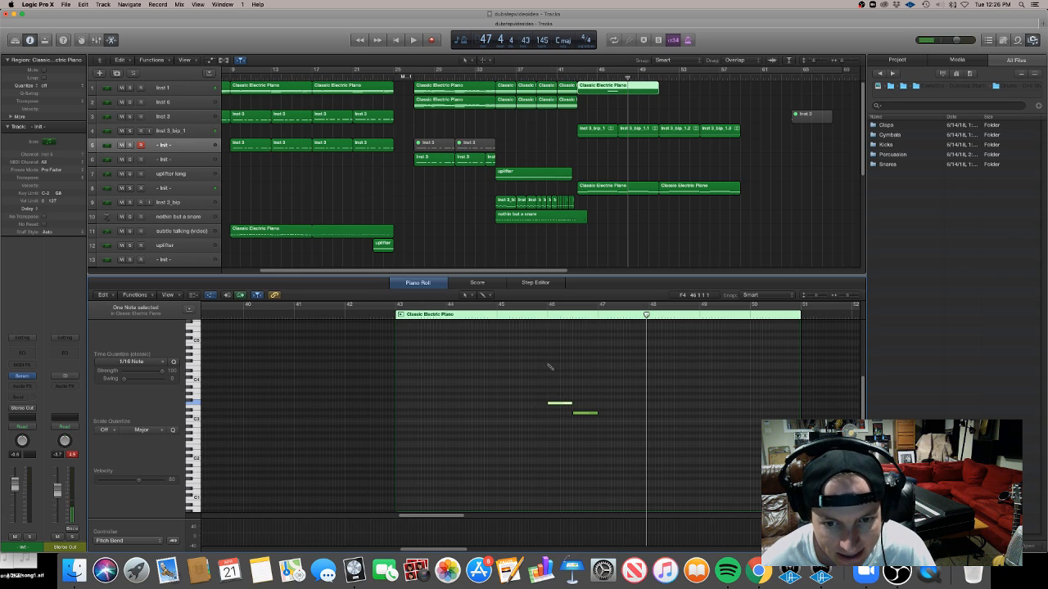
click(549, 364)
click(550, 351)
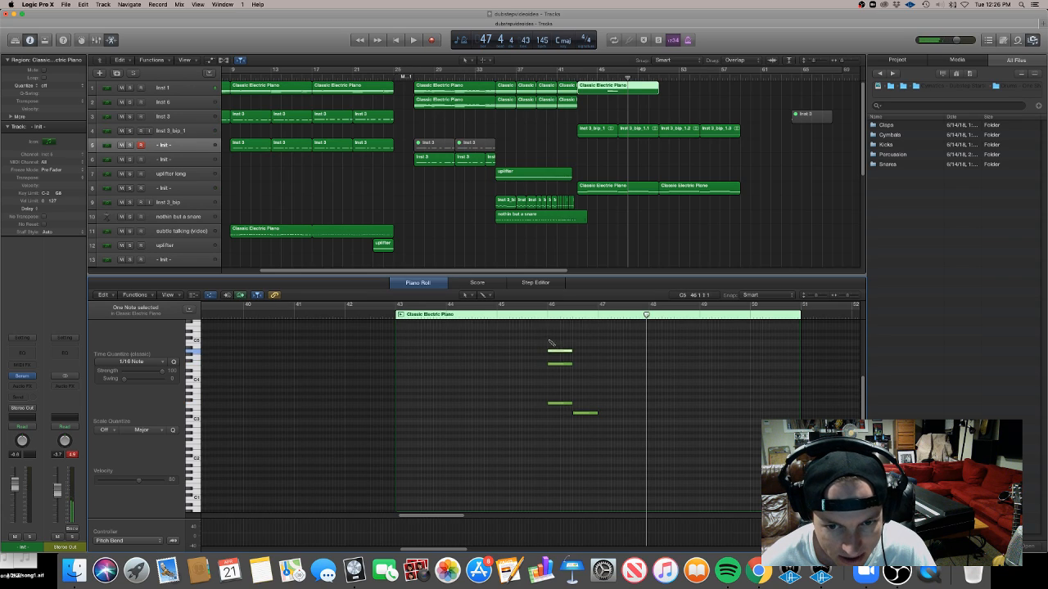
click(550, 381)
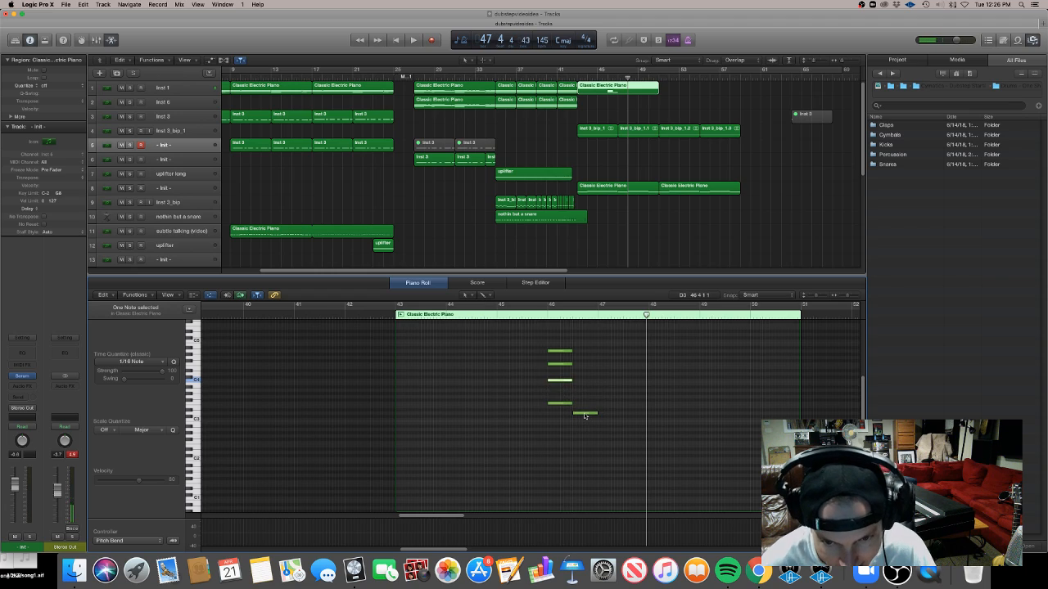
click(577, 361)
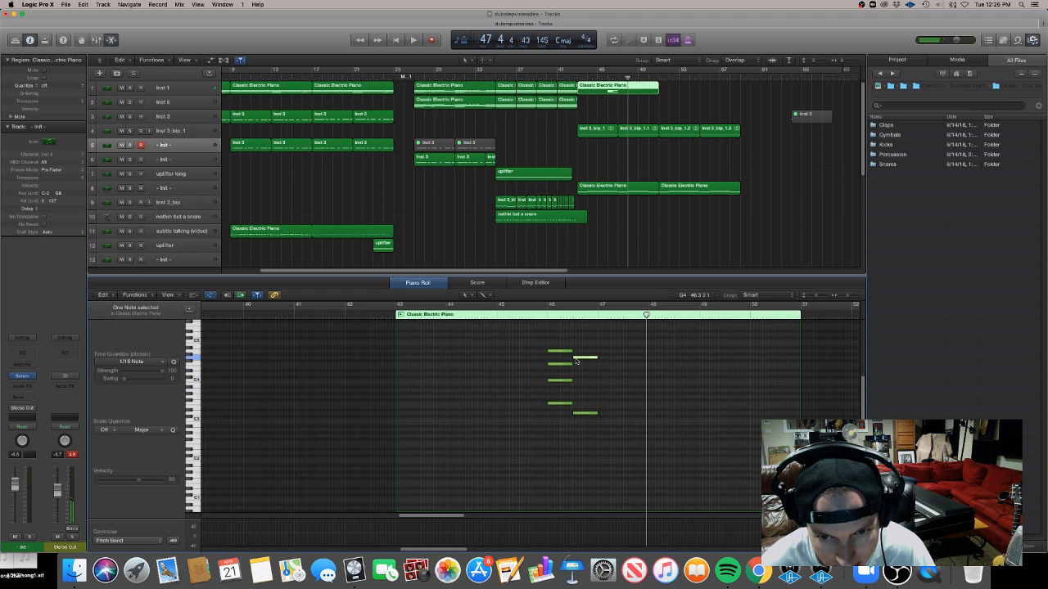
click(575, 352)
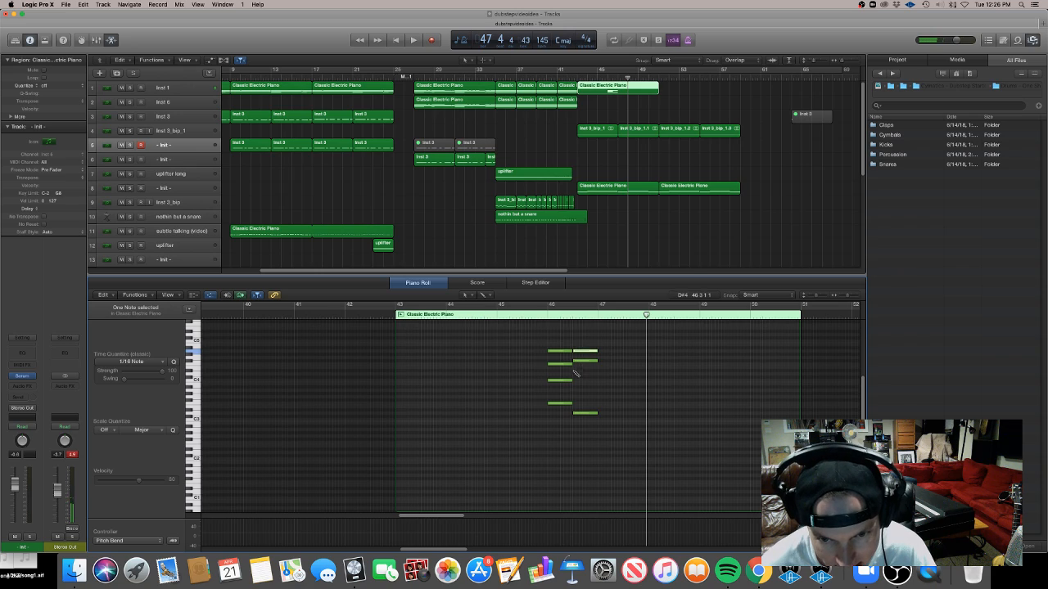
click(572, 381)
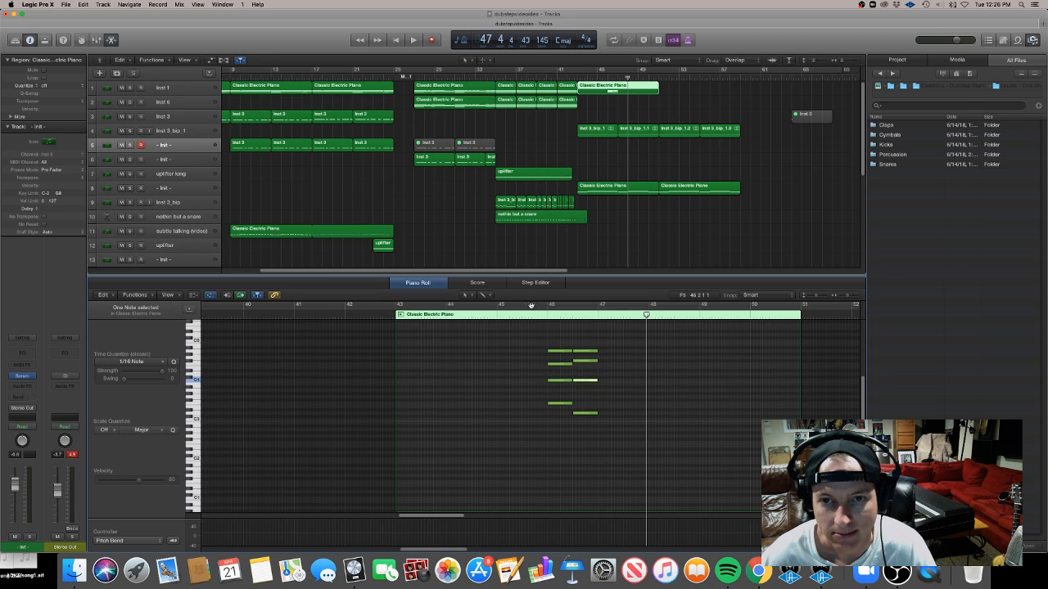
Select track 8, lower its volume fader, and play the section from bar 43
click(600, 75)
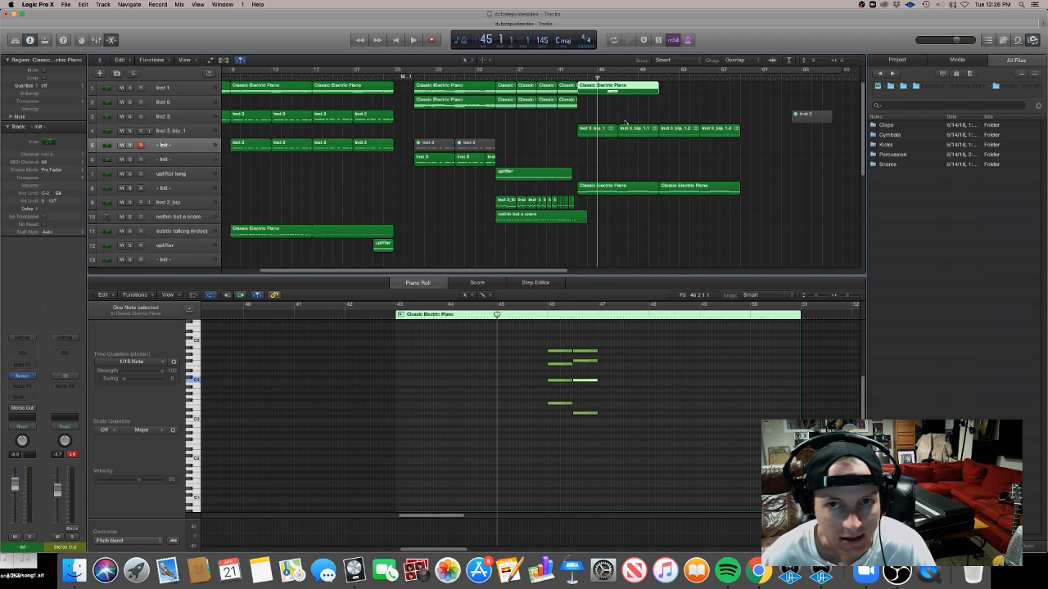
click(191, 189)
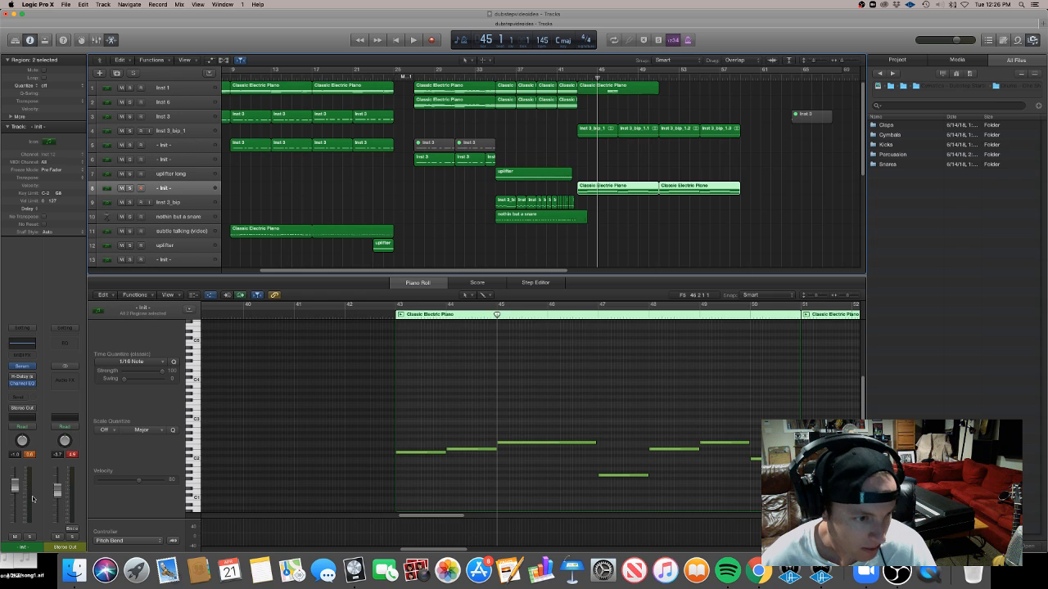
key(a)
key(a)
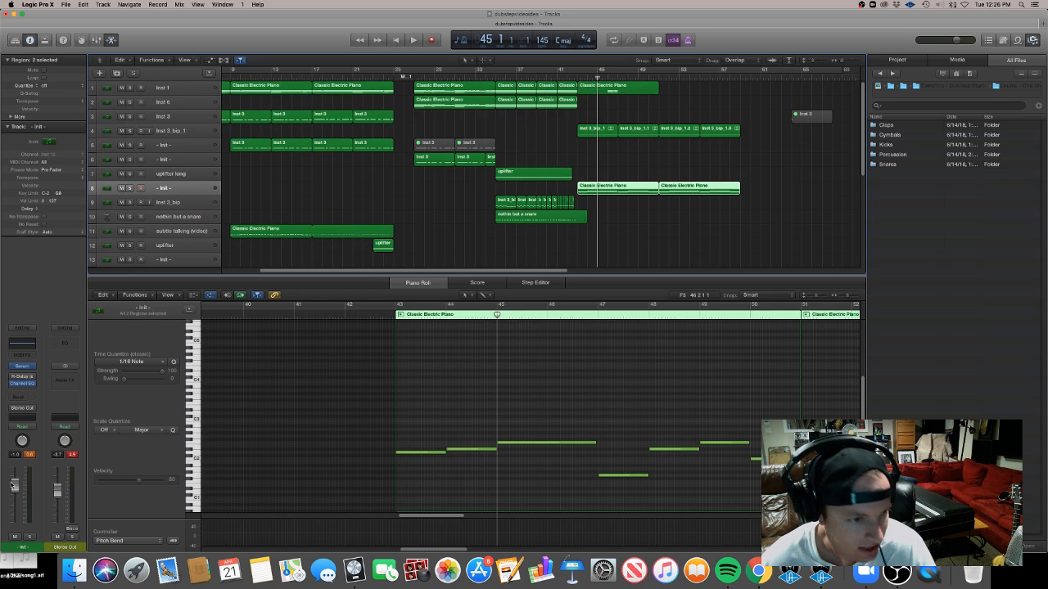
drag(15, 486, 14, 512)
key(space)
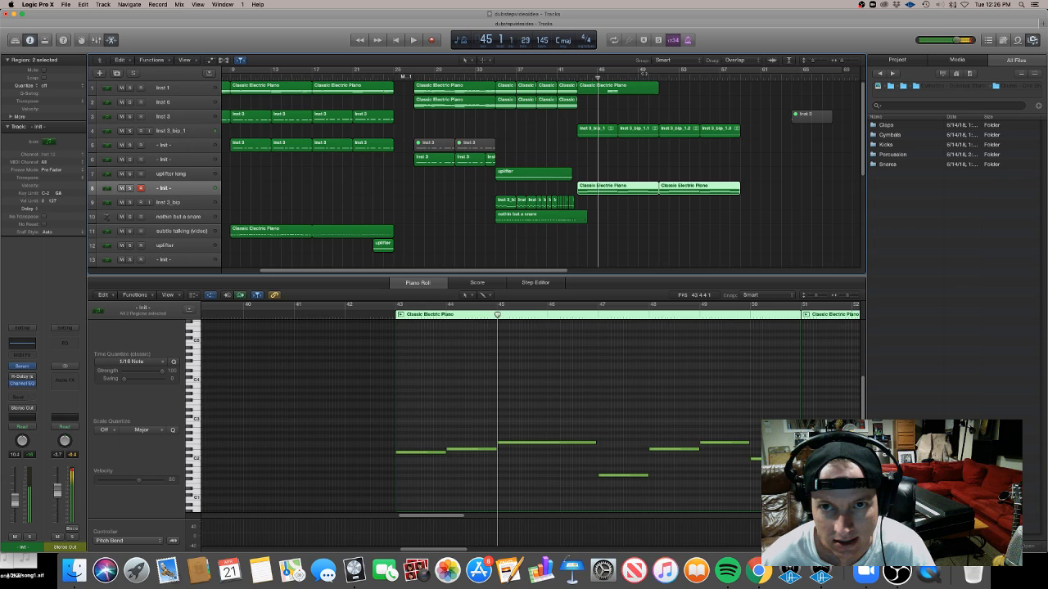
click(578, 78)
key(space)
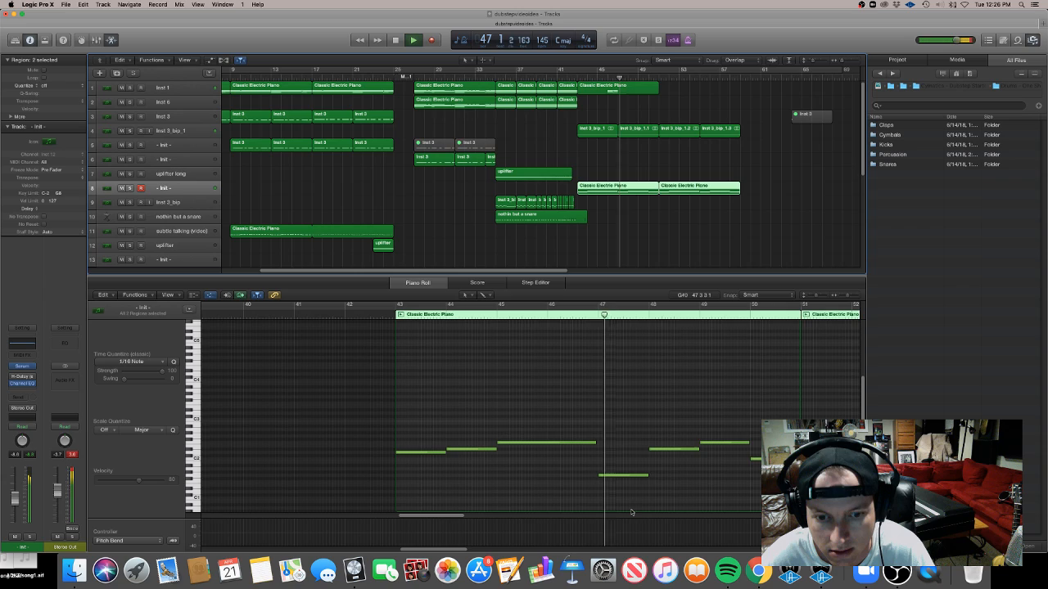
key(space)
Copy the new Classic Electric Piano region from inst 1 onto the inst 6 track at bar 43
click(607, 90)
drag(606, 90, 602, 103)
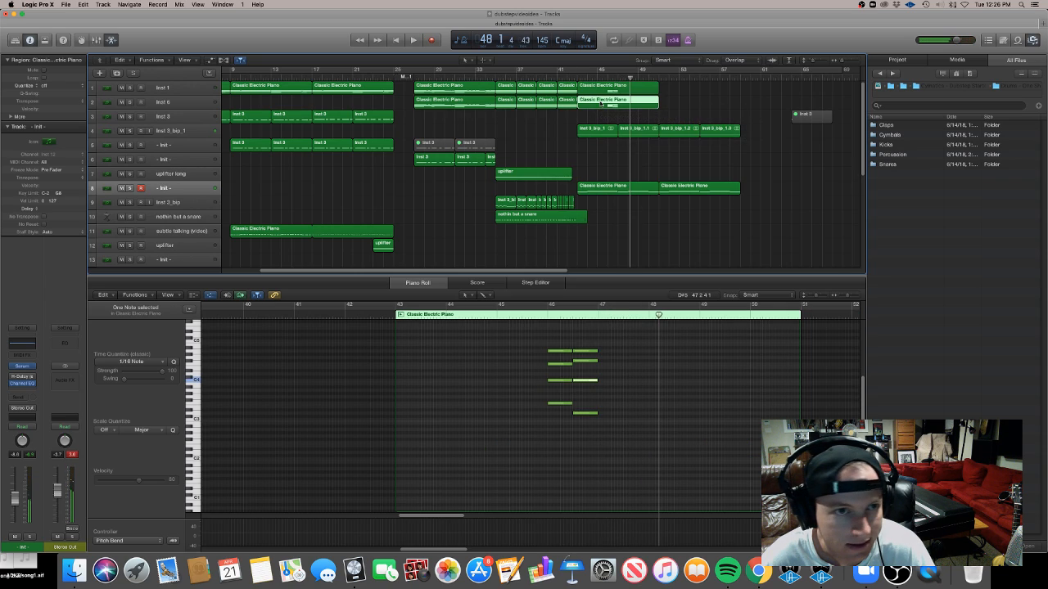
key(space)
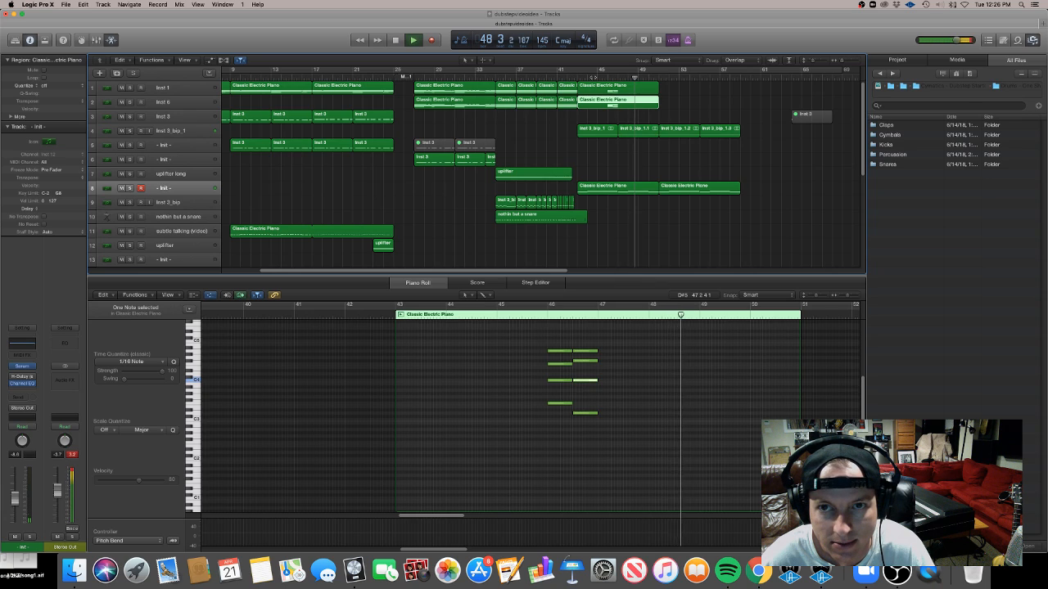
Select both new piano regions on inst 1 and inst 6 and copy them down to the inst 2 track
mouse_move(864, 129)
mouse_down()
mouse_move(866, 212)
mouse_move(868, 122)
mouse_up()
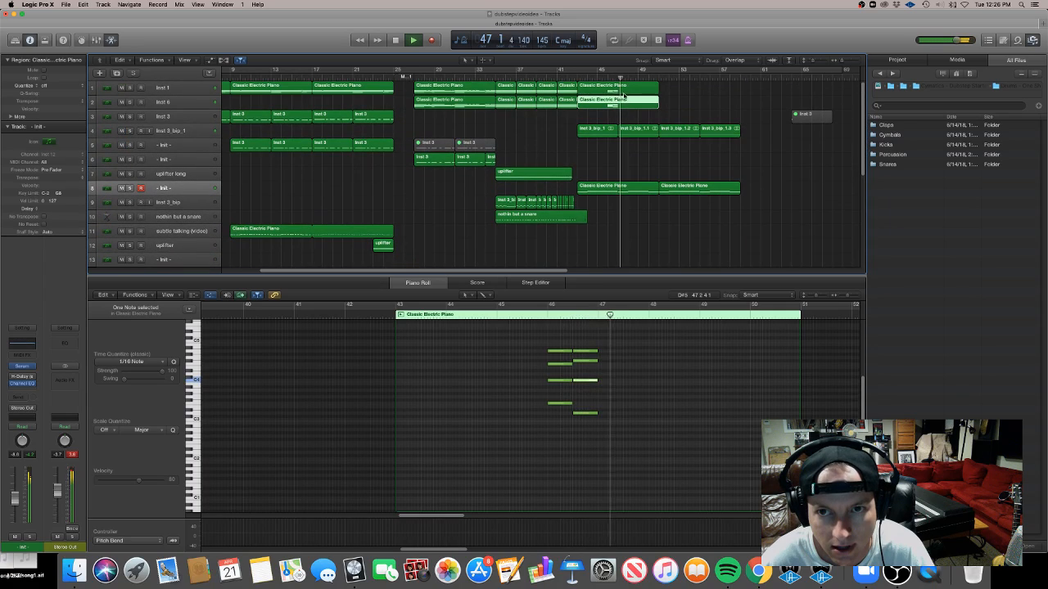
drag(638, 121, 622, 92)
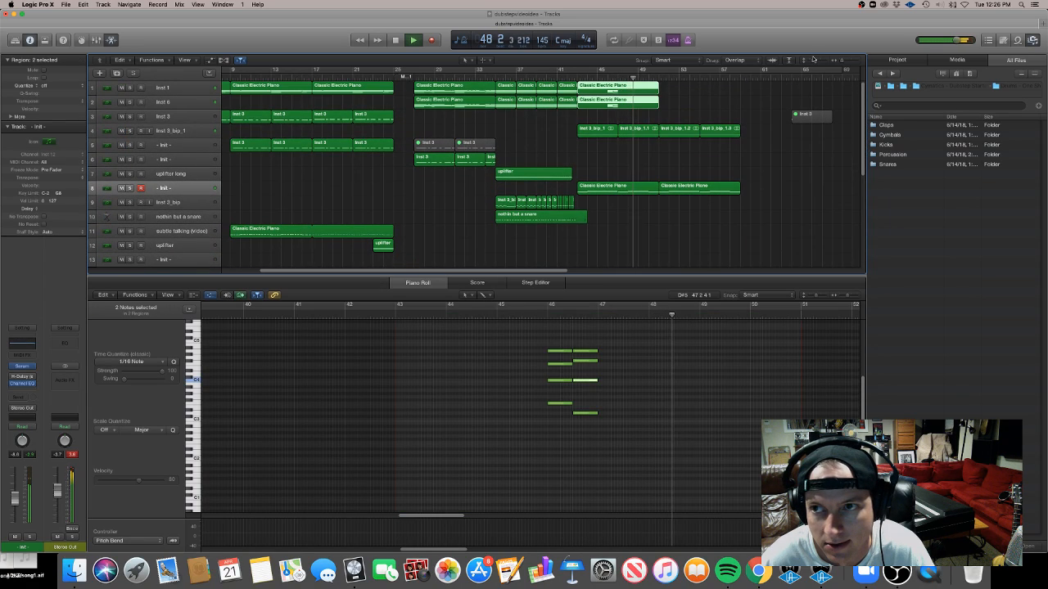
drag(814, 61, 805, 60)
click(590, 100)
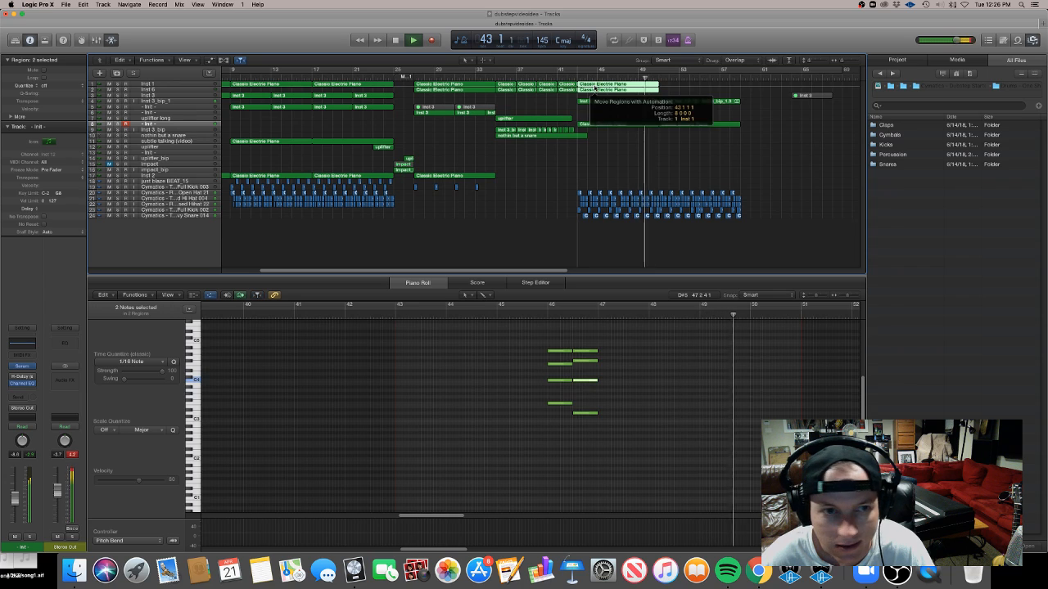
drag(589, 89, 590, 176)
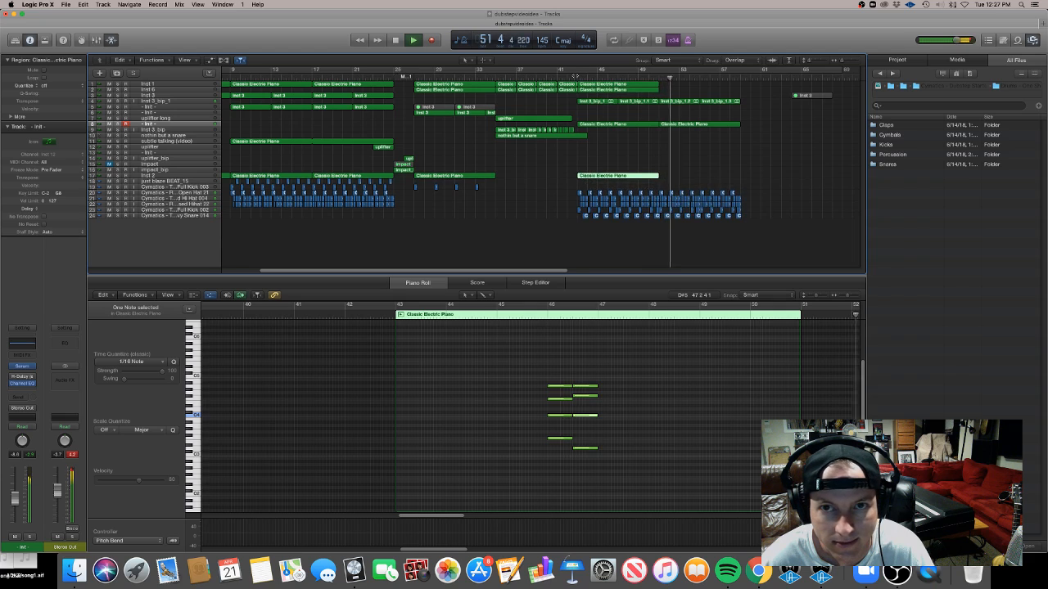
Trim the inst 3_bip_1 region on track 4 to a length of 3 bars so it ends at bar 46
click(575, 77)
scroll(637, 141, up, 5)
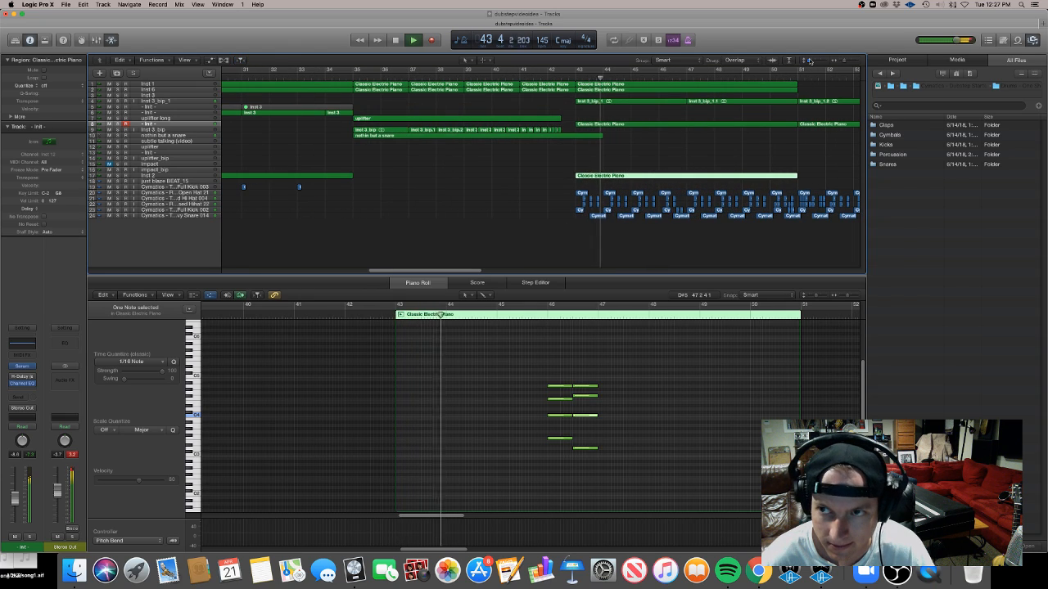
drag(845, 63, 816, 62)
scroll(861, 179, up, 10)
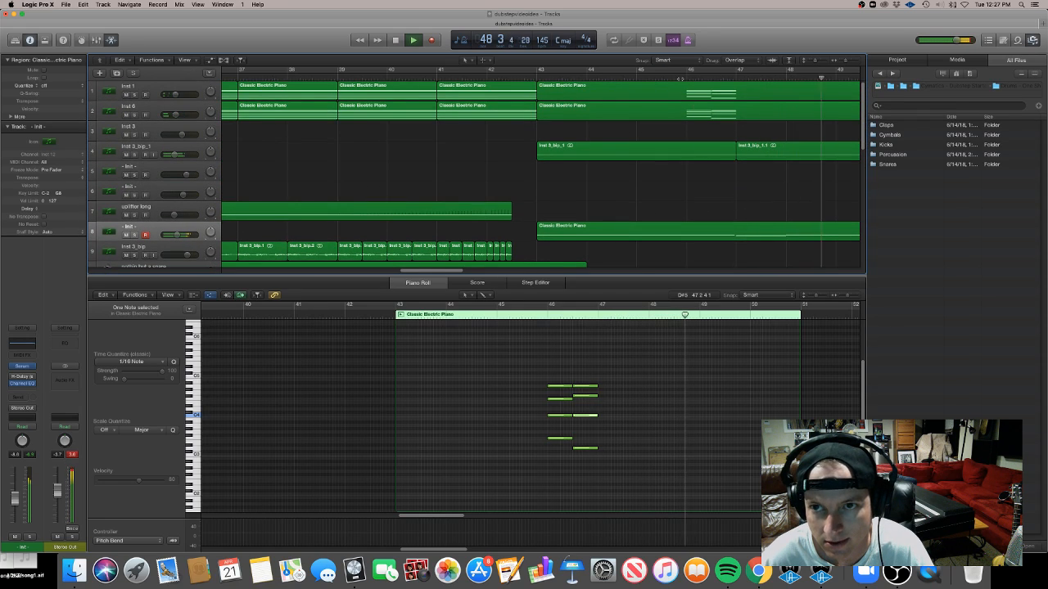
click(686, 77)
drag(736, 154, 686, 154)
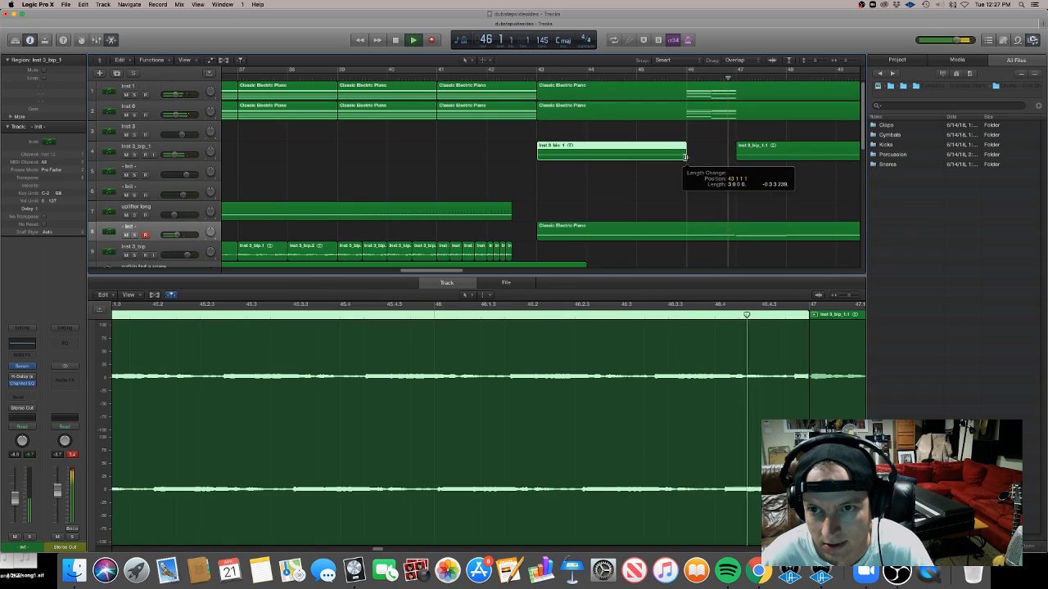
click(680, 76)
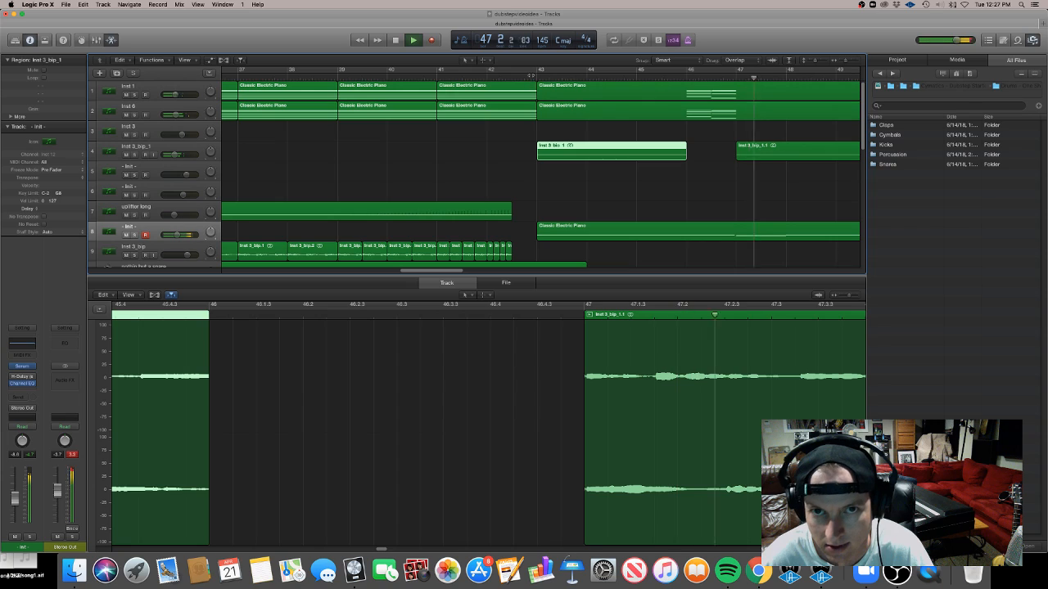
Compare the track 8 piano region's notes with those of the two new piano regions
click(537, 77)
key(super+Left)
key(super+Left)
key(super+Left)
key(super+Left)
key(super+Left)
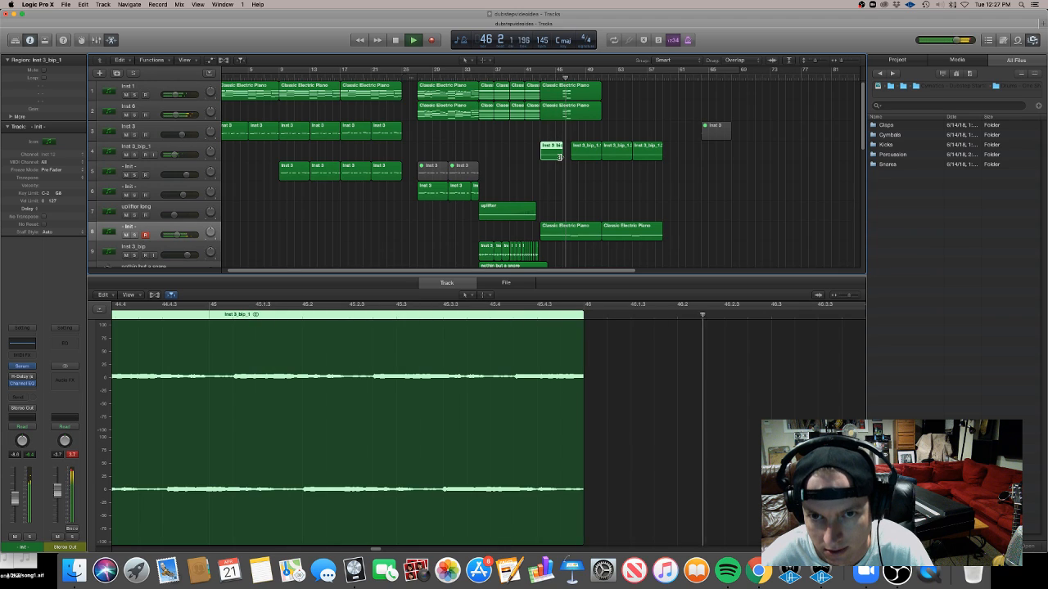
drag(562, 158, 562, 97)
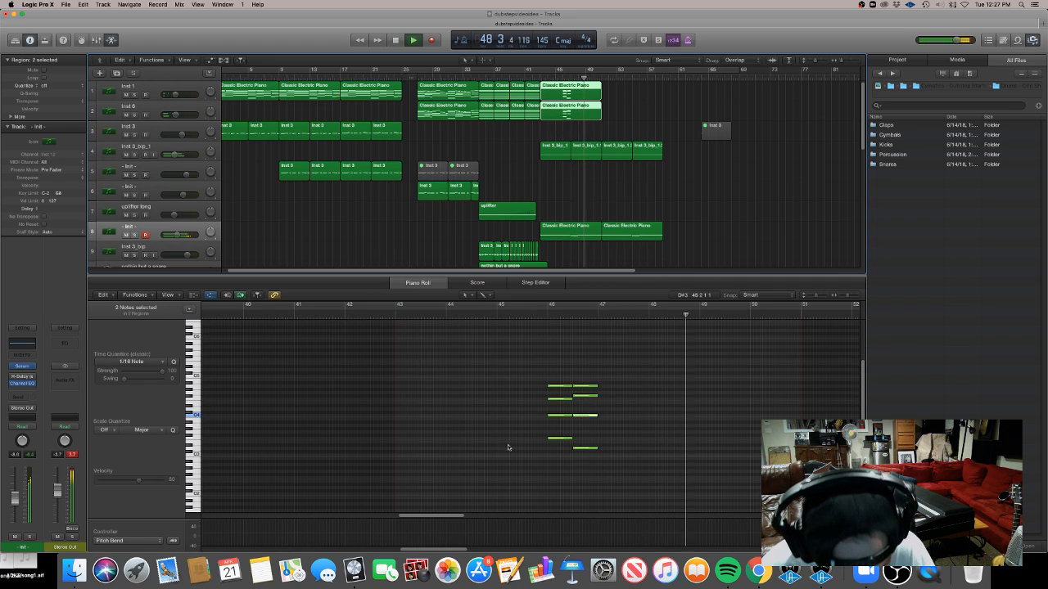
click(545, 233)
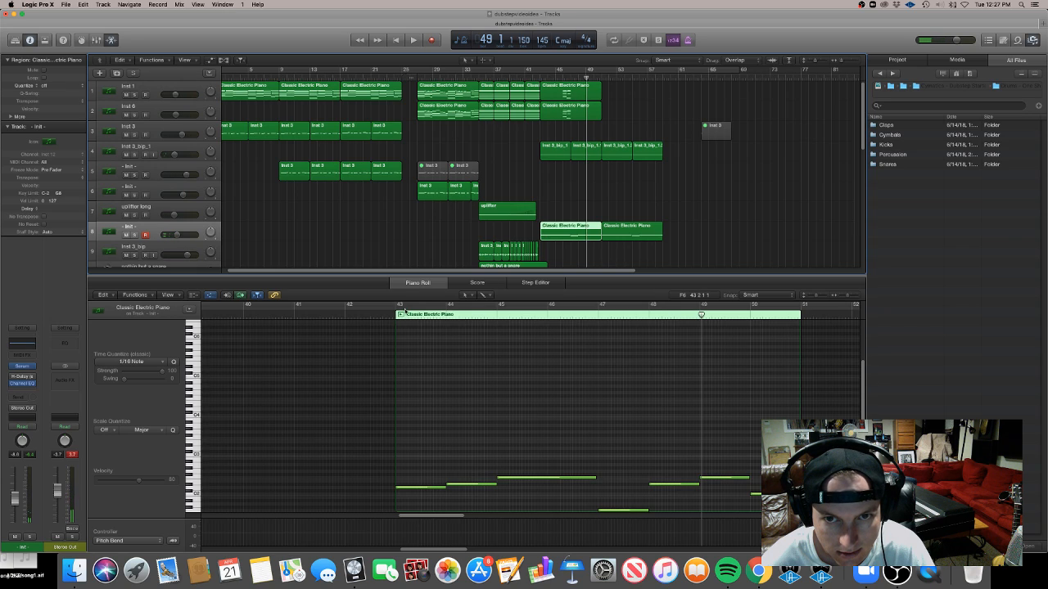
drag(573, 119, 569, 92)
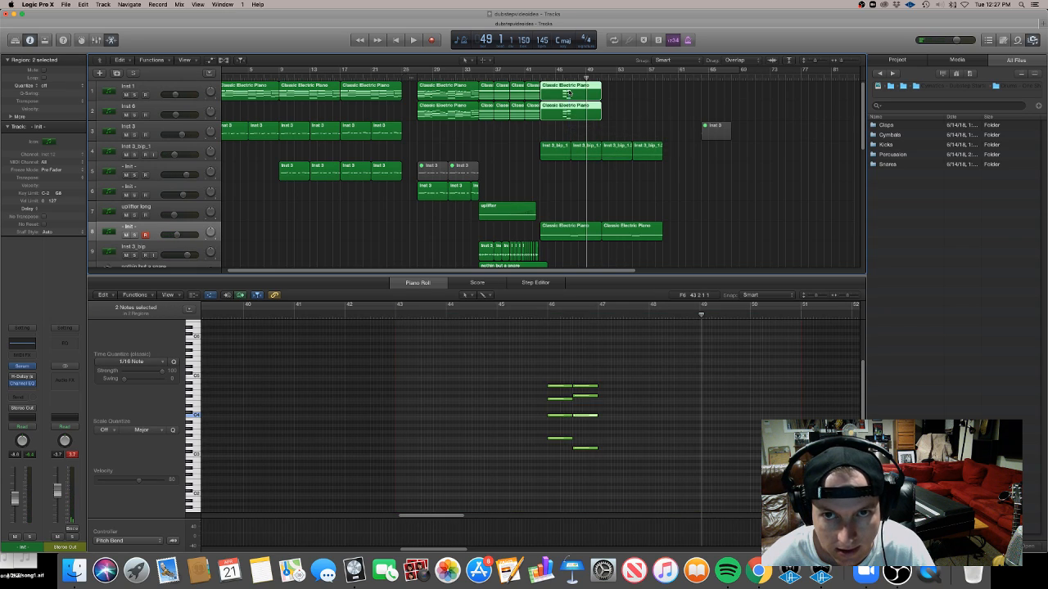
drag(550, 464, 546, 386)
click(496, 318)
key(space)
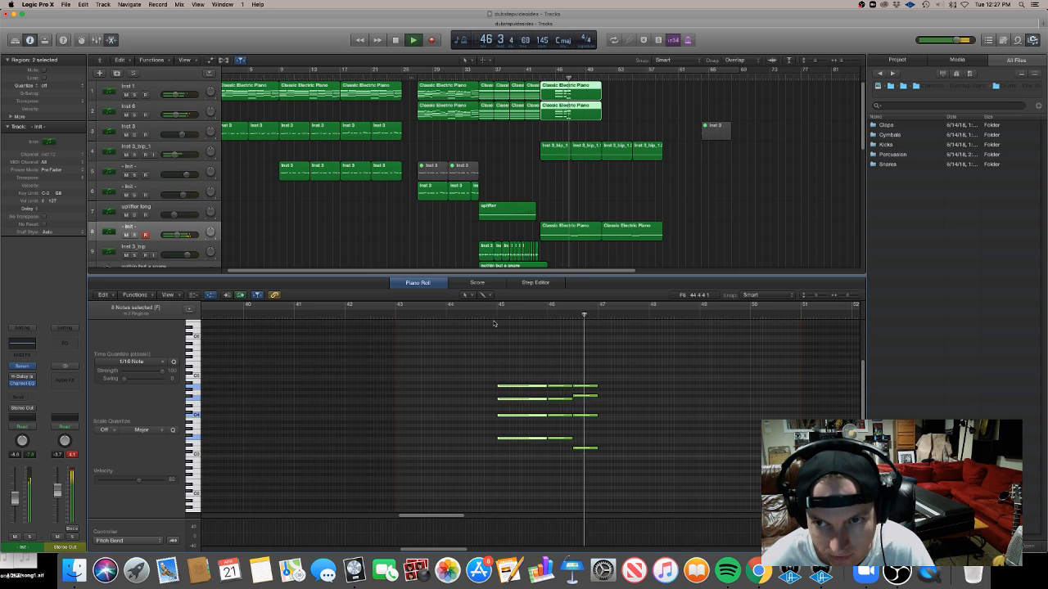
click(541, 78)
drag(550, 125, 567, 94)
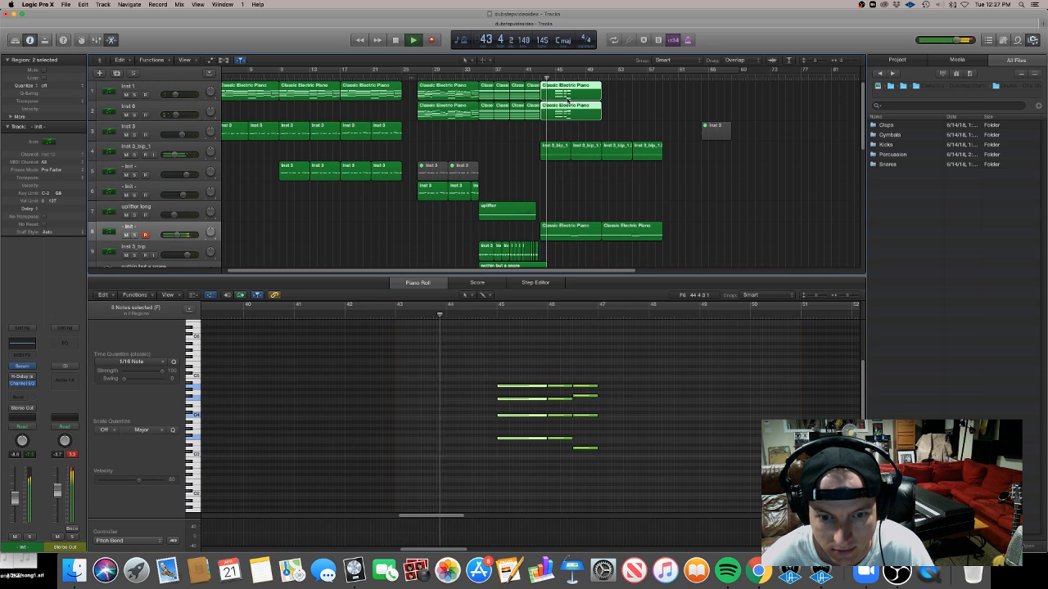
drag(512, 464, 519, 368)
key(Delete)
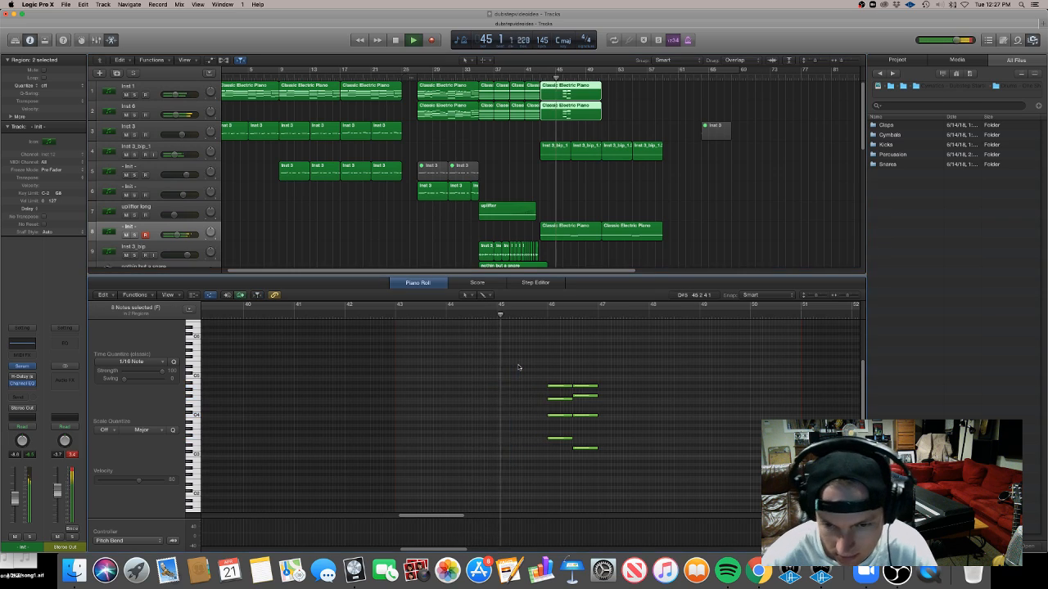
Move one note of the first chord in bar 46 up to a higher pitch and play it back
key(space)
drag(560, 438, 556, 408)
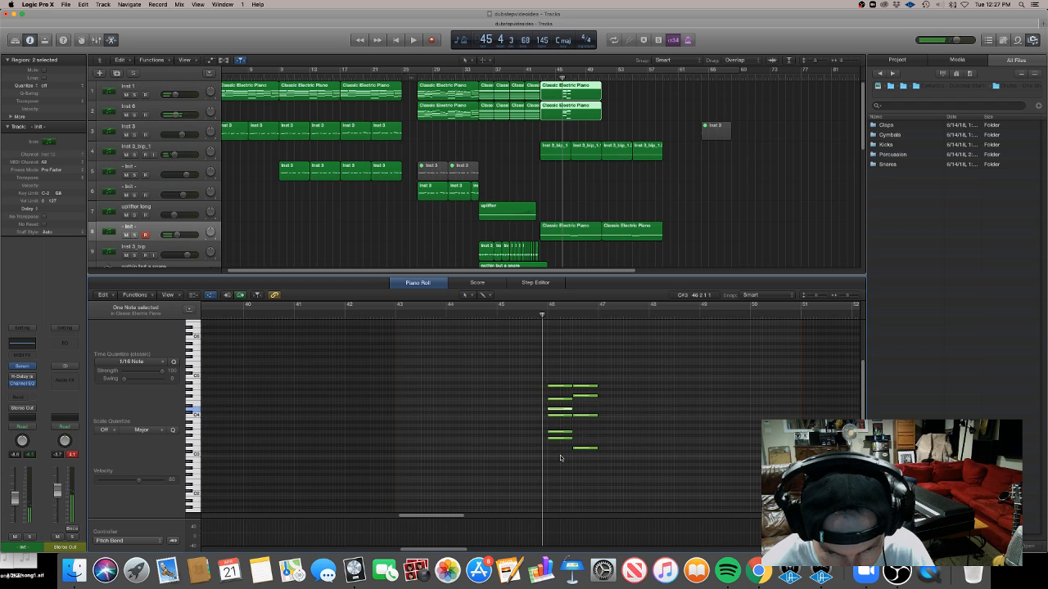
key(space)
key(space)
drag(607, 134, 579, 92)
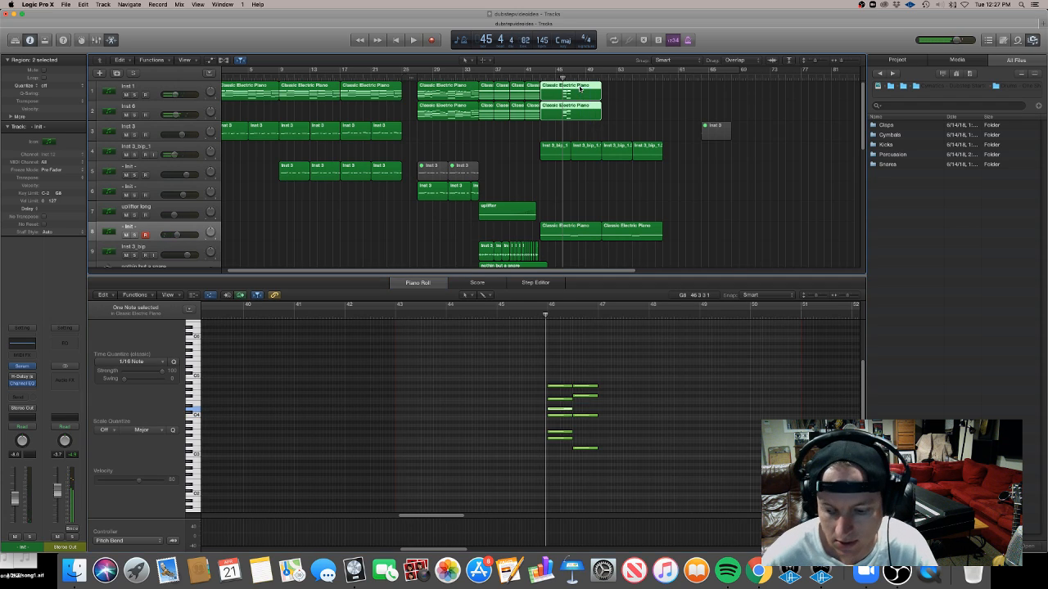
Delete the piano regions at bar 45 on the inst 1, inst 6 and inst 2 tracks
key(Delete)
scroll(672, 207, down, 6)
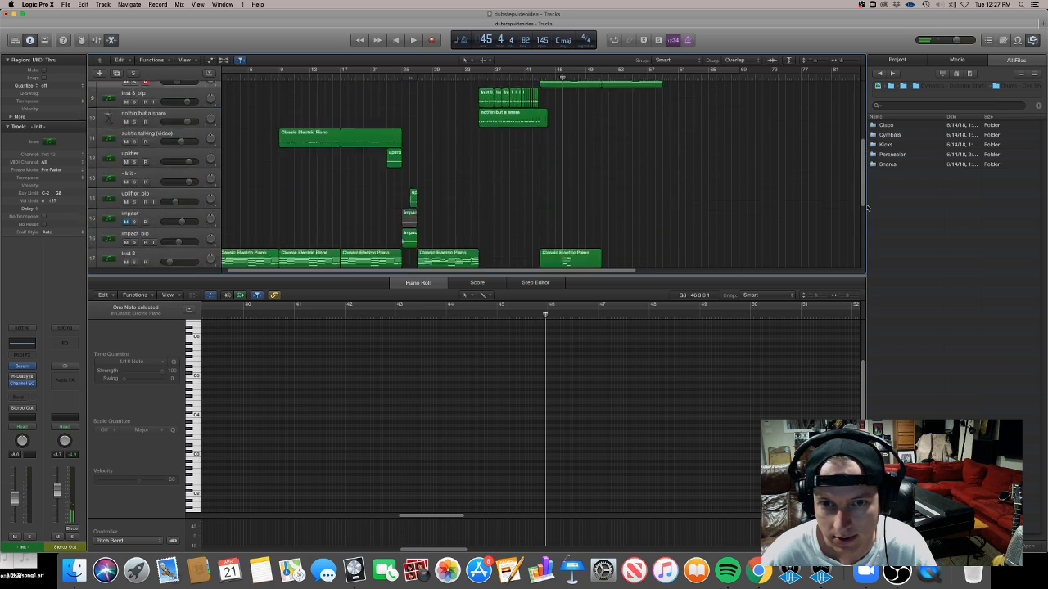
click(589, 205)
key(Delete)
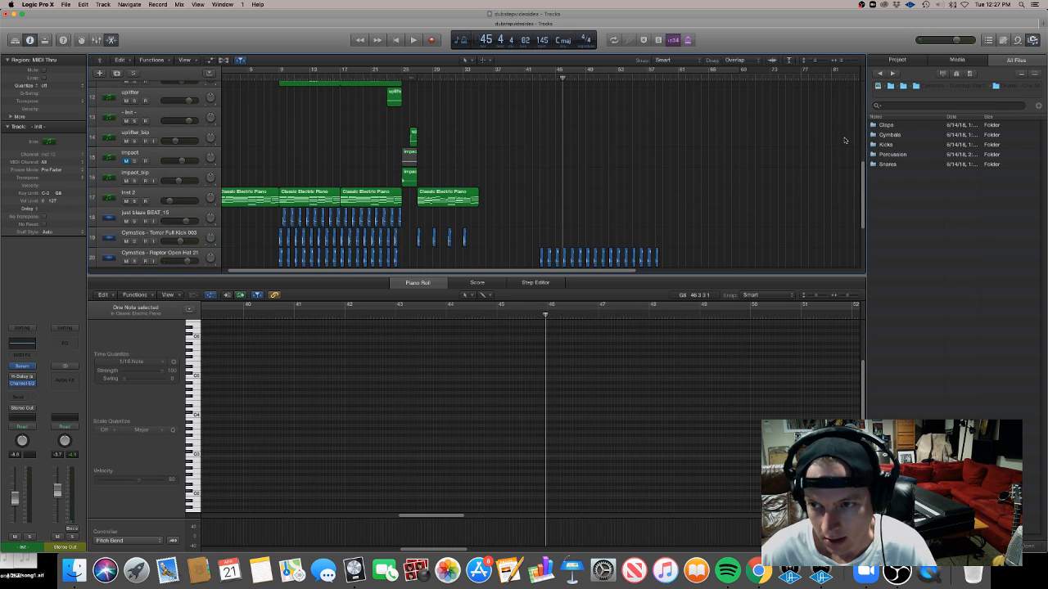
drag(862, 176, 863, 158)
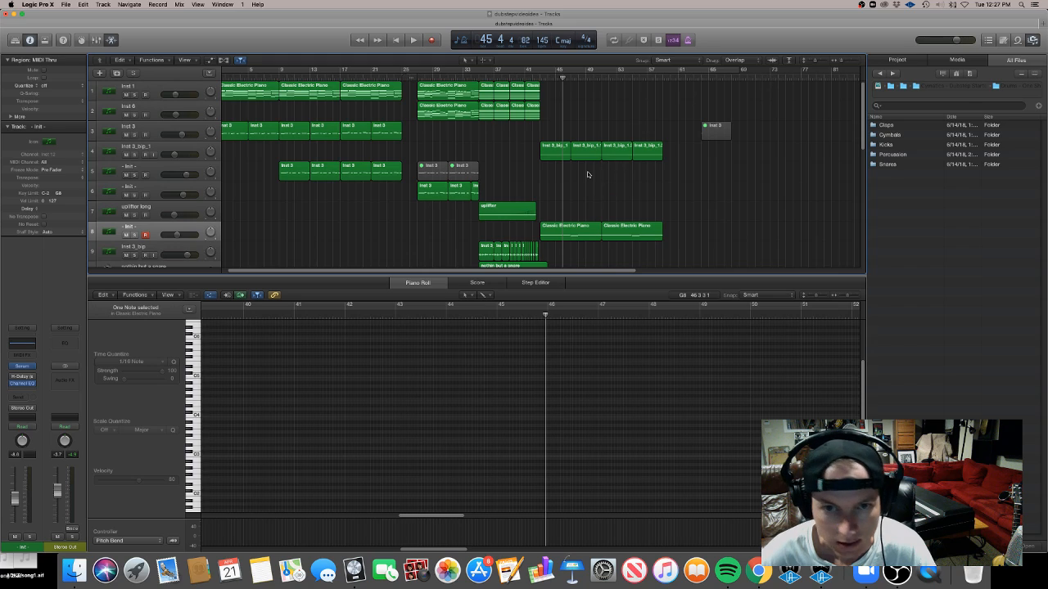
Create an empty MIDI region on the inst 6 track spanning bars 43 to 51
right_click(543, 110)
click(552, 115)
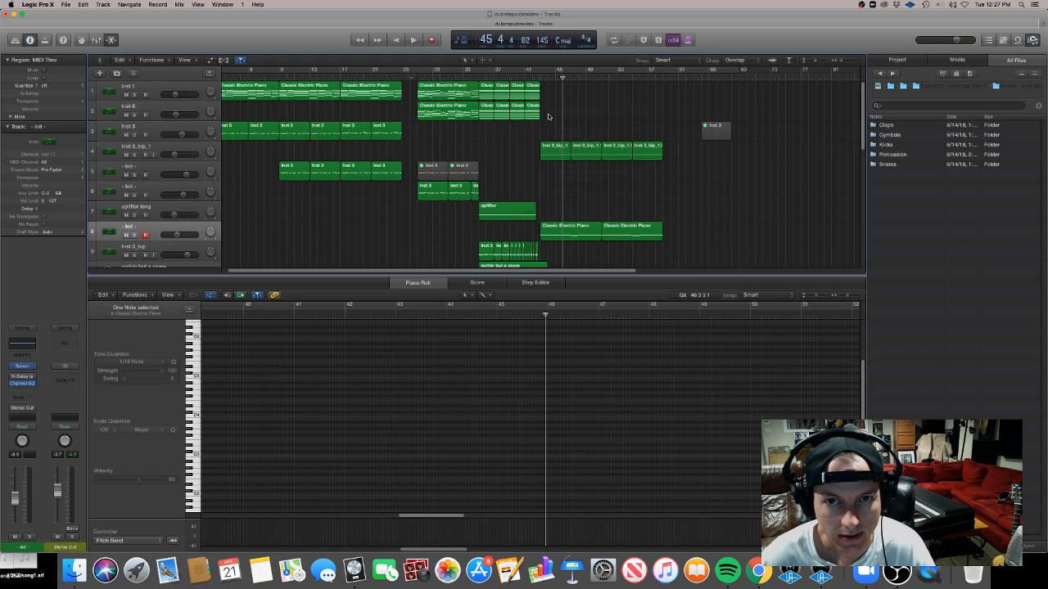
drag(545, 115, 601, 114)
scroll(563, 392, down, 5)
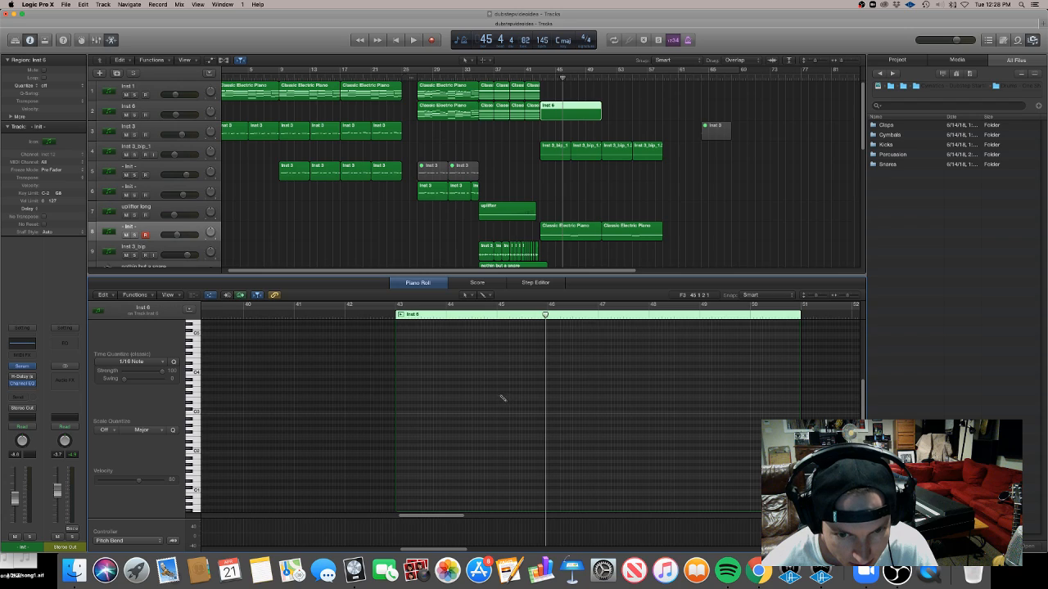
Pencil in chord notes at bars 45 and 46 of the inst 6 region and play them back
drag(502, 397, 544, 397)
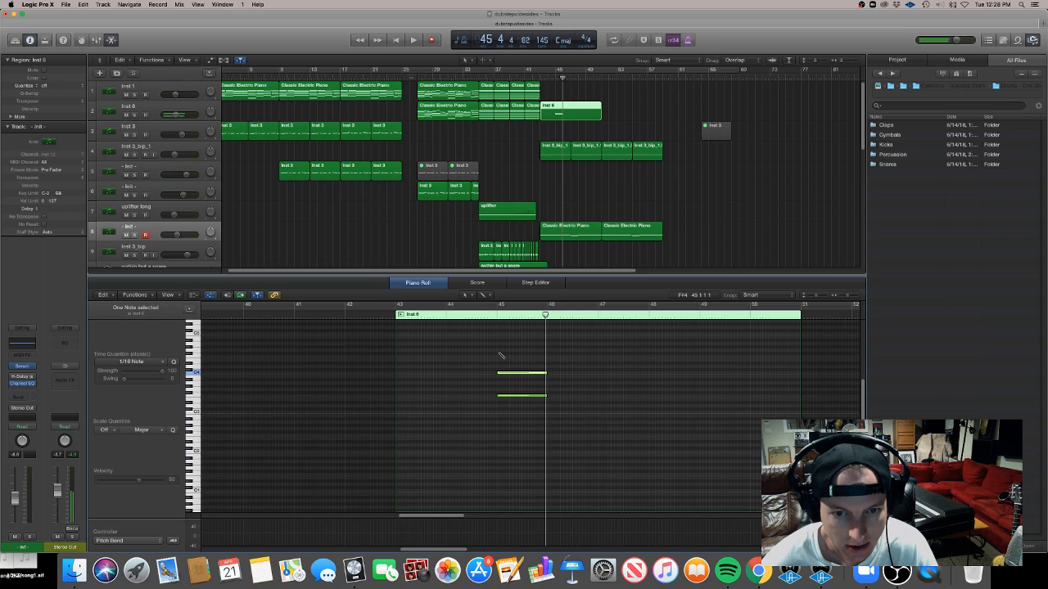
drag(503, 345, 502, 348)
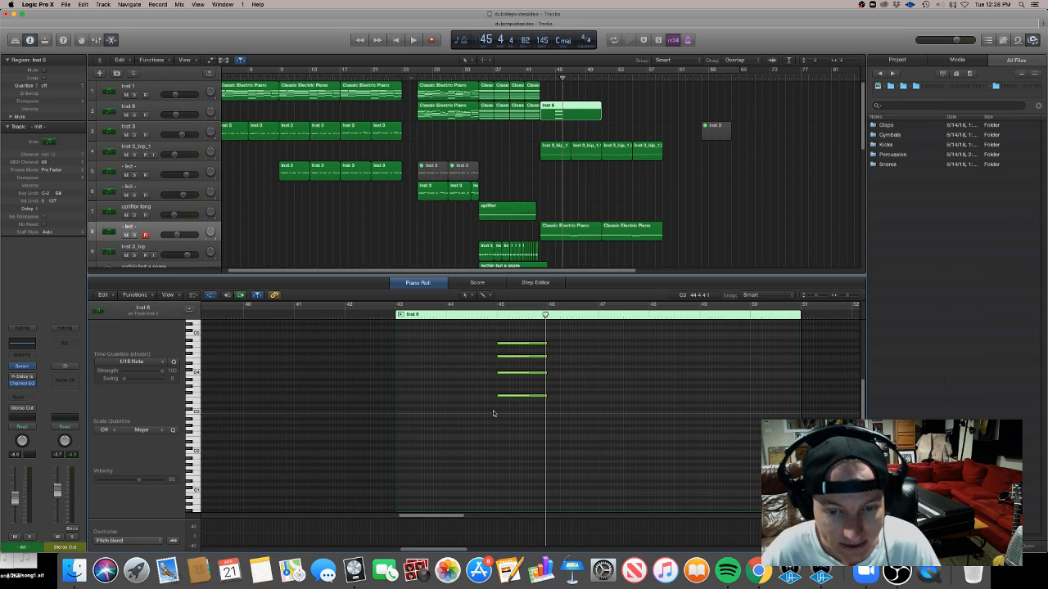
click(548, 407)
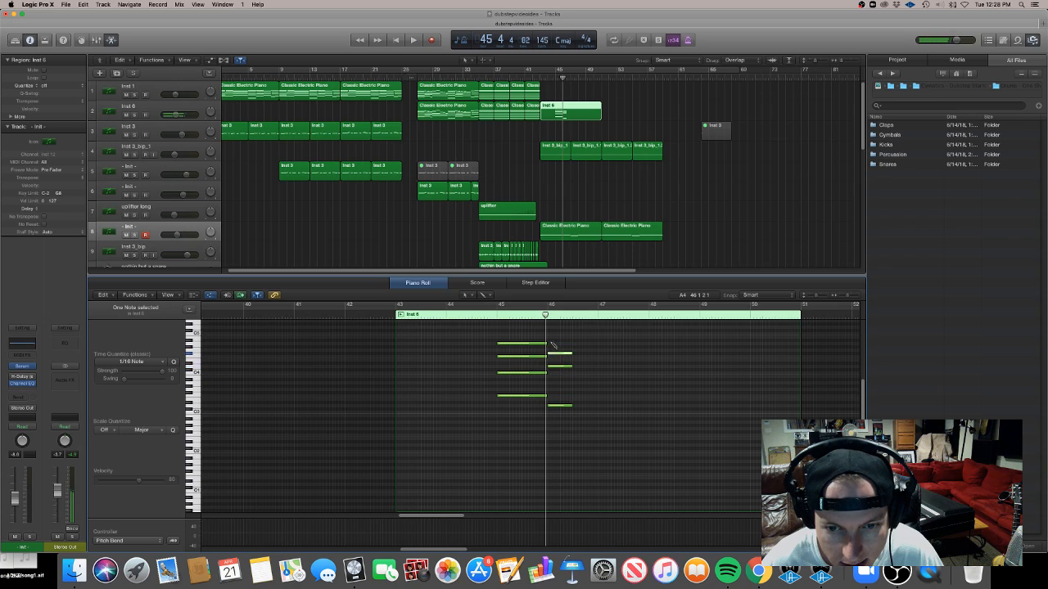
drag(554, 371, 556, 375)
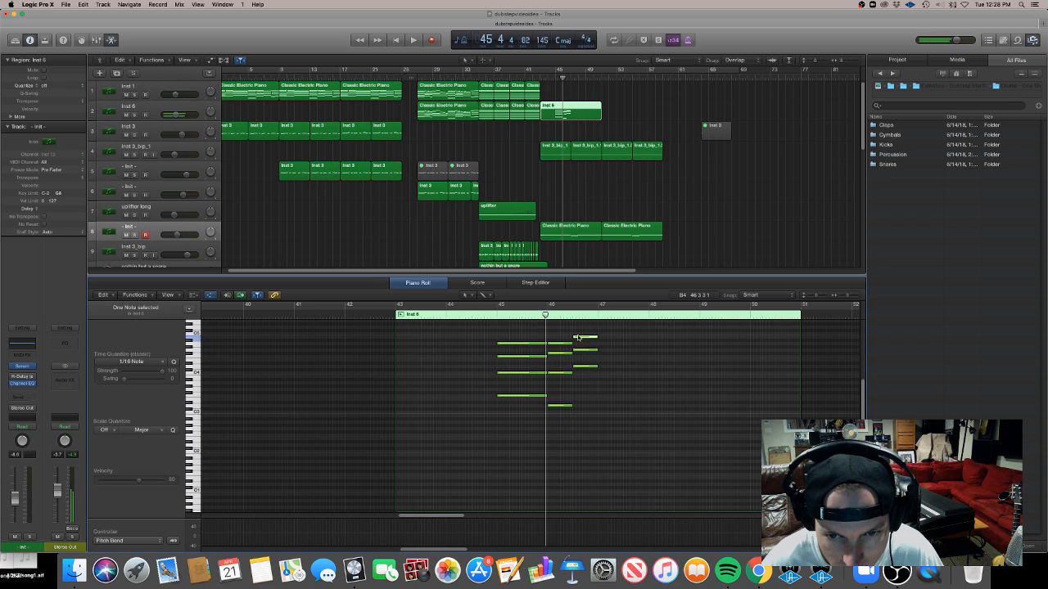
drag(578, 338, 578, 340)
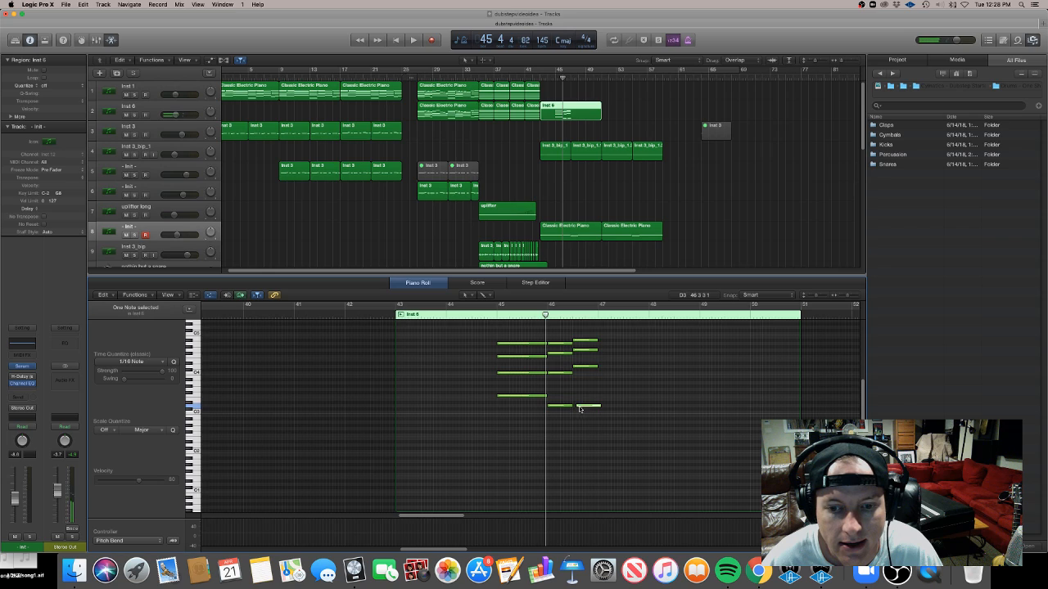
drag(579, 409, 576, 410)
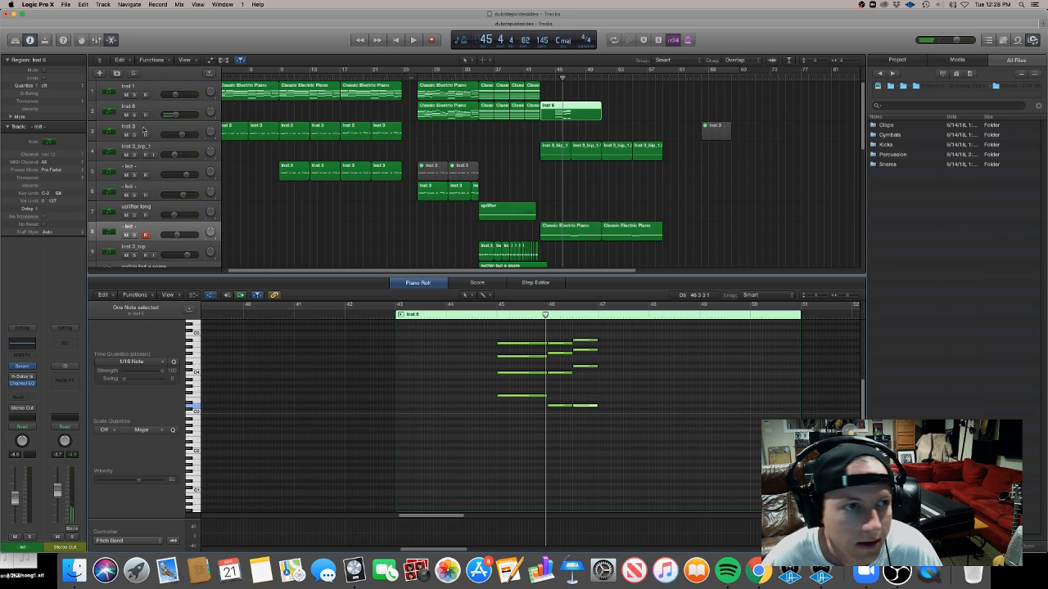
key(space)
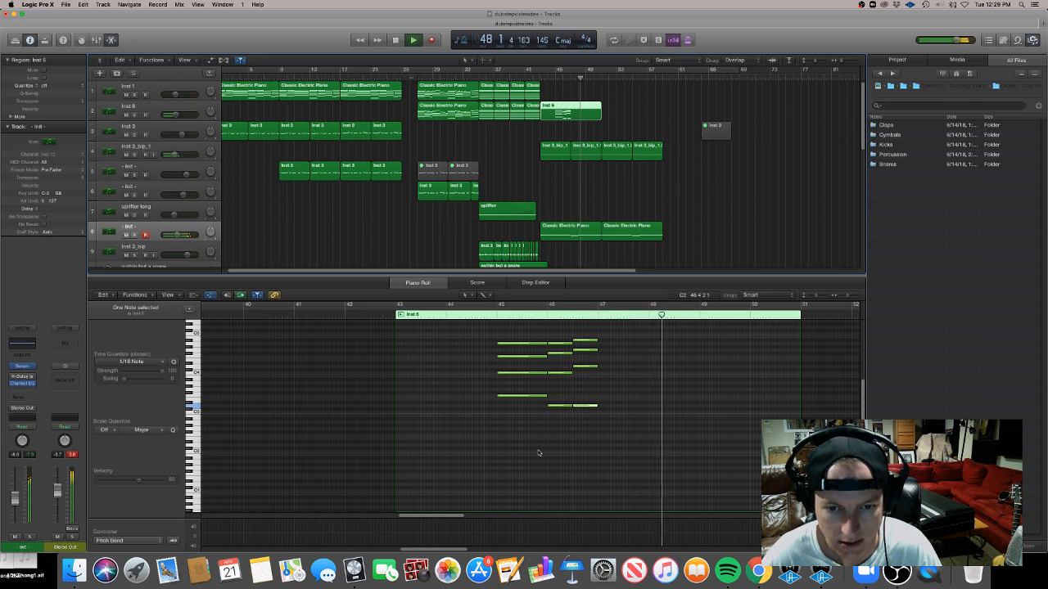
key(space)
Copy the new inst 6 region onto the inst 1 and inst 2 tracks at the same position
drag(564, 109, 564, 90)
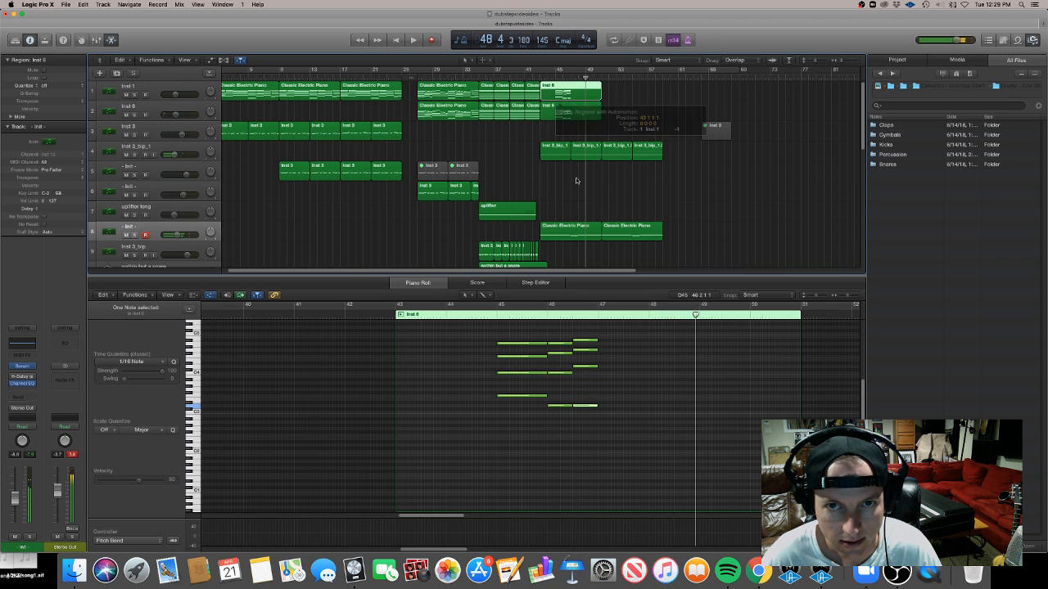
key(super+Left)
key(super+Left)
drag(524, 132, 489, 95)
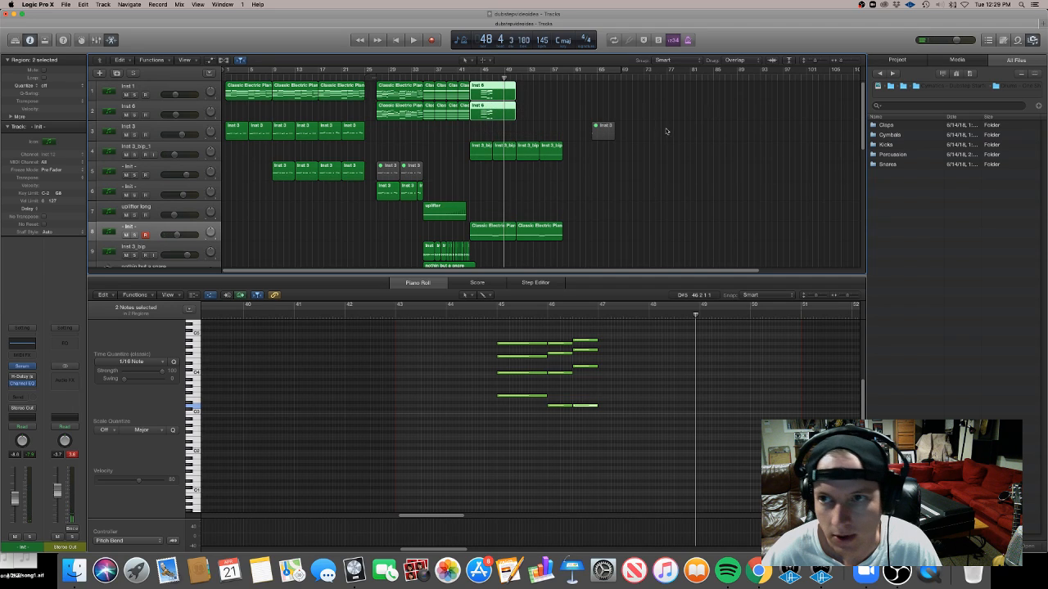
key(super+Up)
click(725, 143)
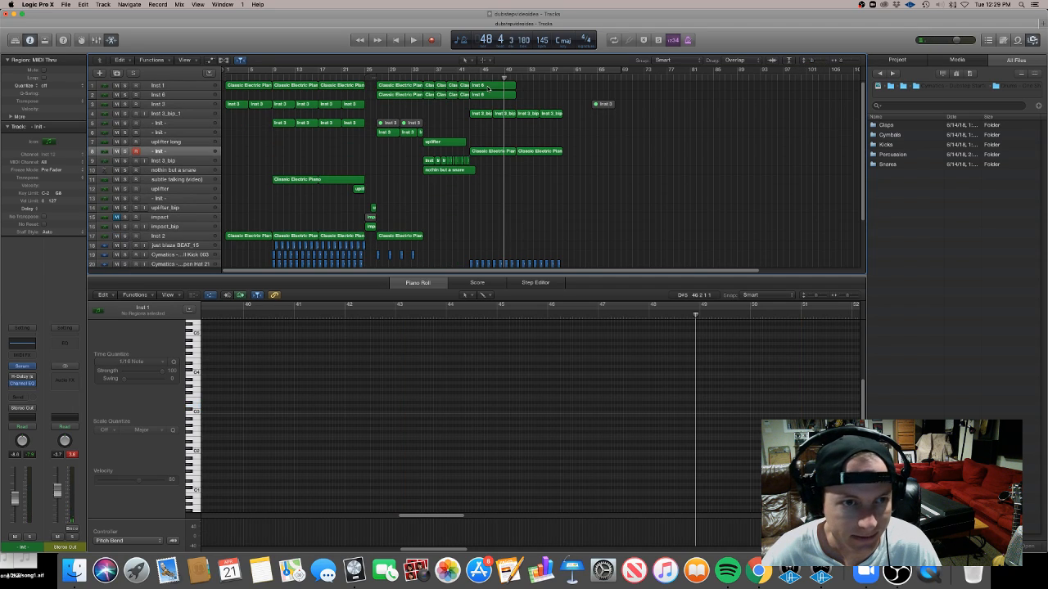
drag(487, 97, 489, 237)
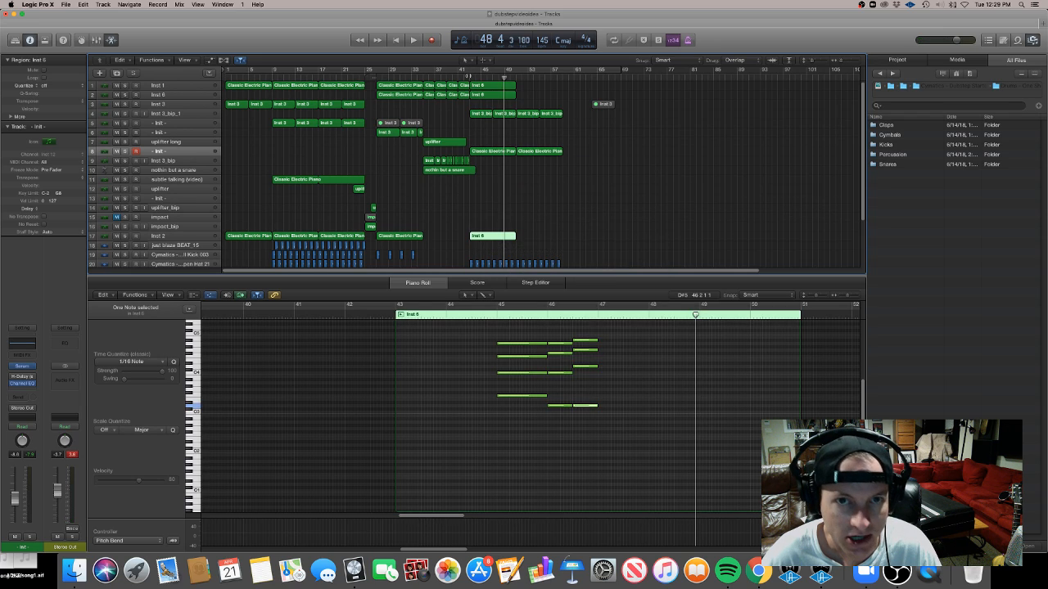
Play back the new piano regions and reopen the inst 2 copy in the piano roll
key(shift+space)
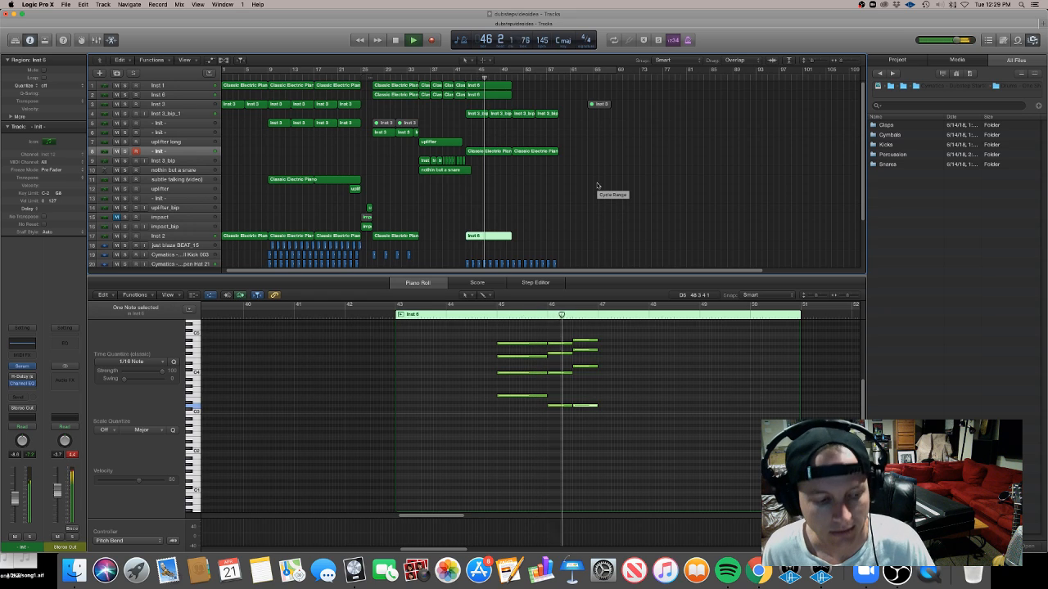
click(486, 203)
double_click(494, 238)
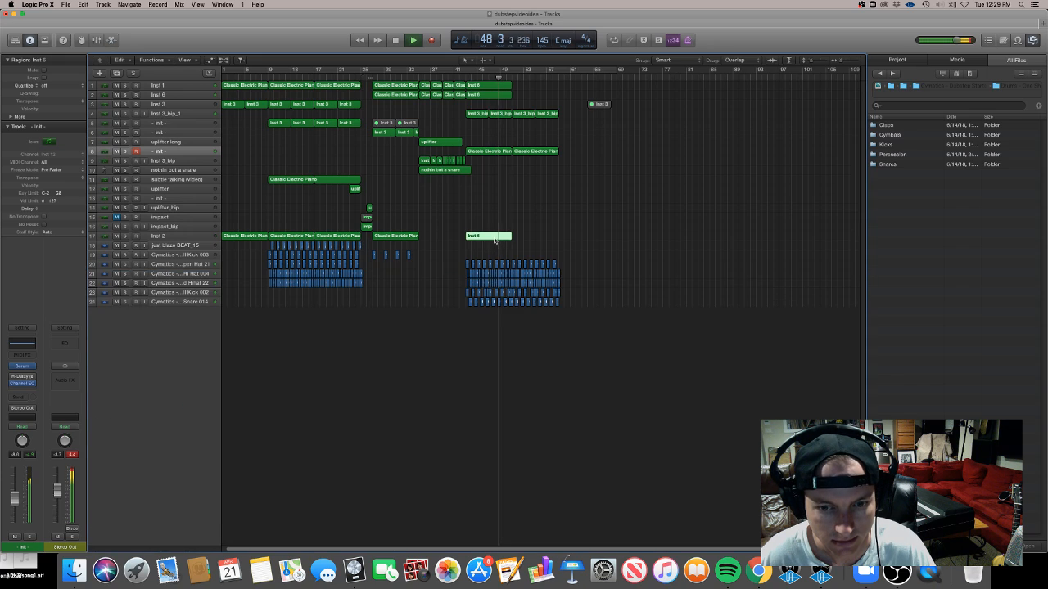
double_click(494, 236)
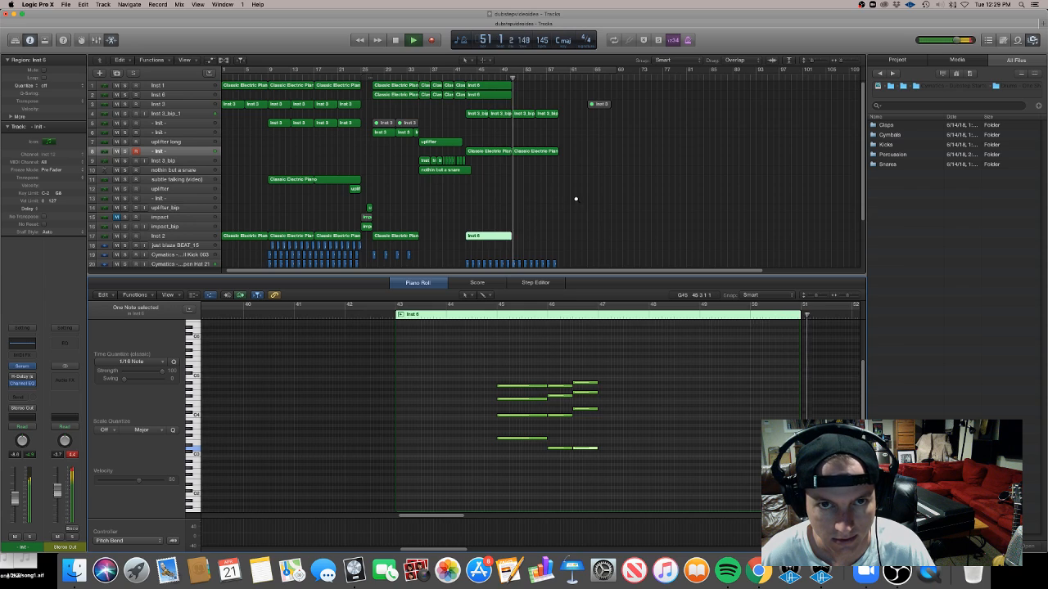
scroll(575, 199, down, 2)
key(space)
Repeat the three new piano regions so the chord part plays four times in a row
click(809, 63)
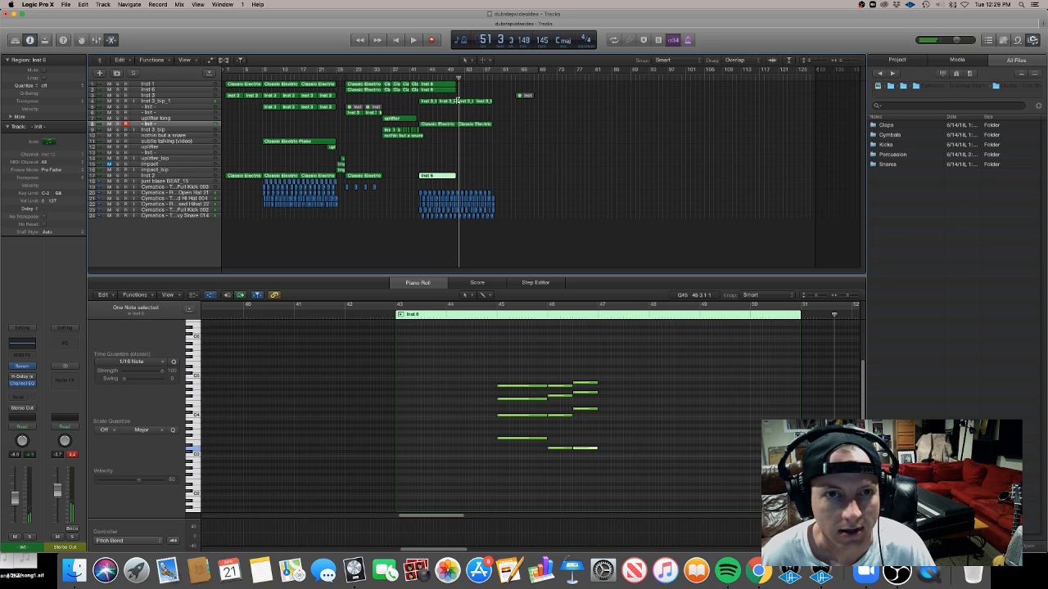
mouse_move(452, 91)
mouse_down()
mouse_move(432, 85)
mouse_move(447, 85)
mouse_up()
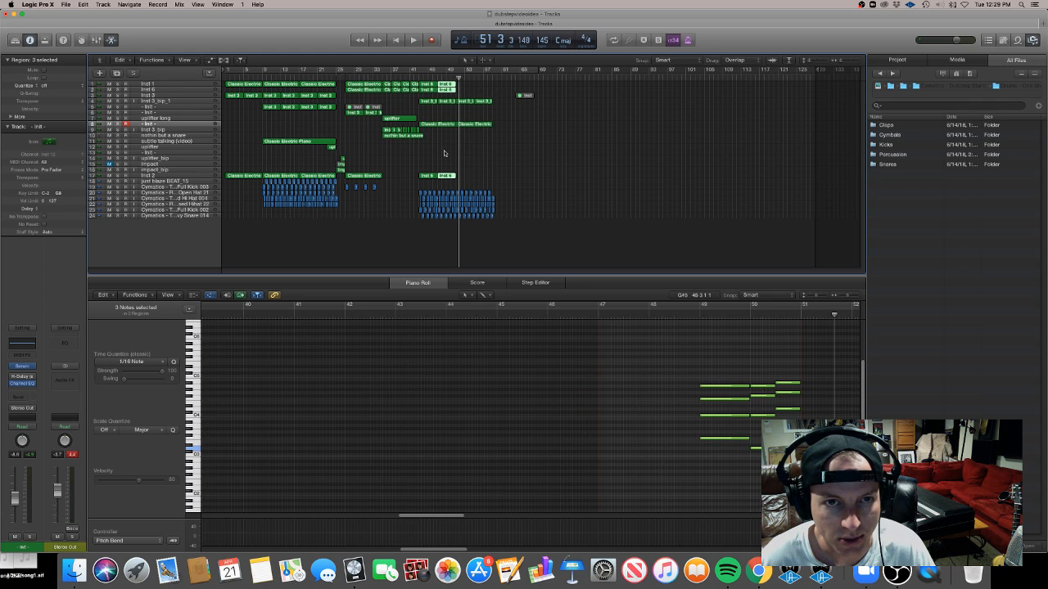
mouse_move(448, 85)
mouse_down()
mouse_move(483, 87)
mouse_move(438, 86)
mouse_up()
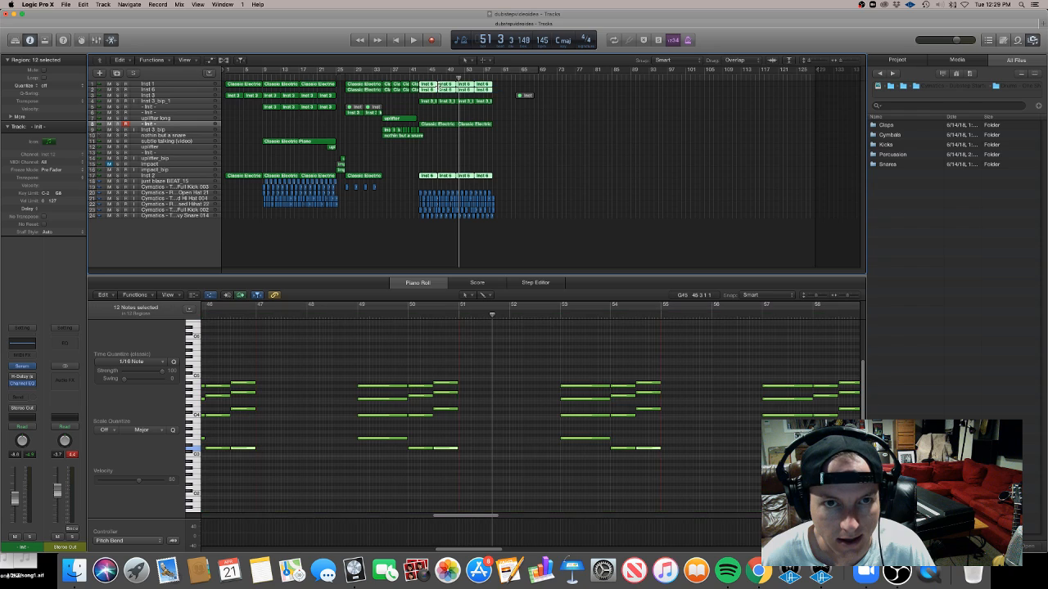
Trim the start of the opening chord in the first two repeats using marquee selections and play the part
scroll(409, 526, left, 5)
scroll(414, 514, down, 5)
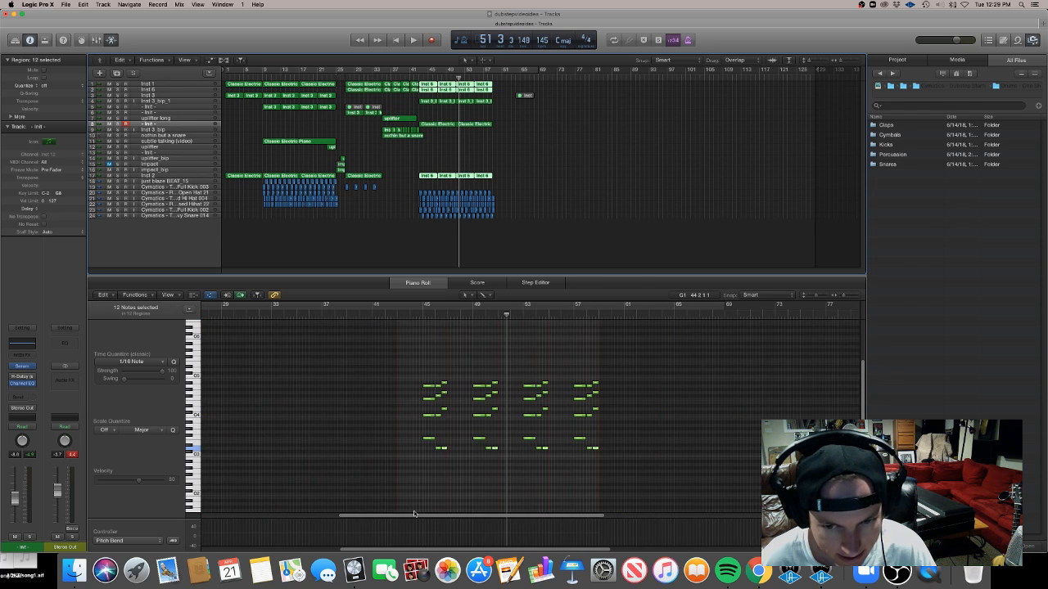
click(413, 465)
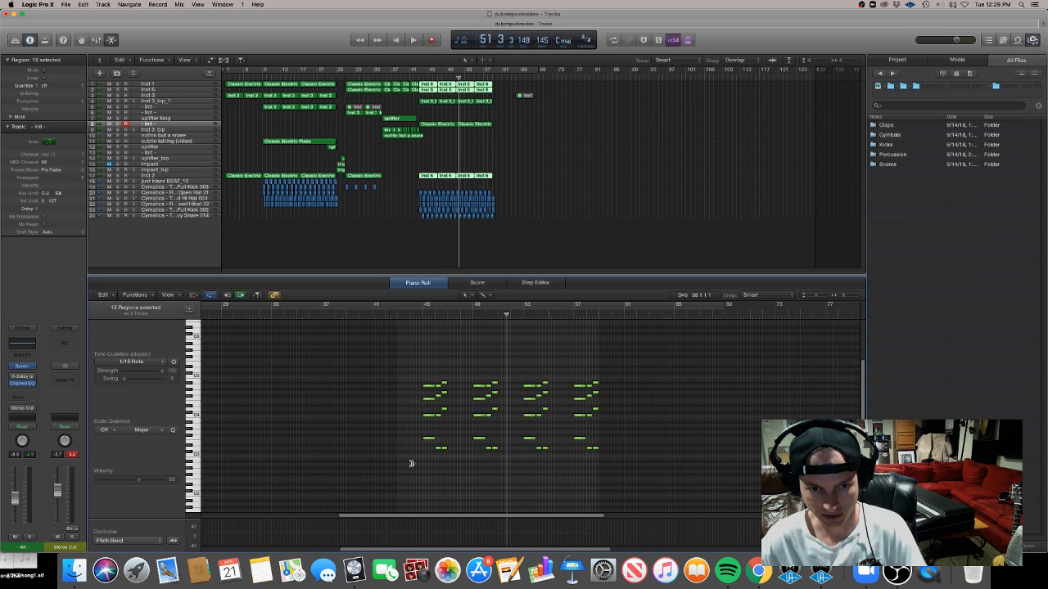
drag(412, 463, 437, 386)
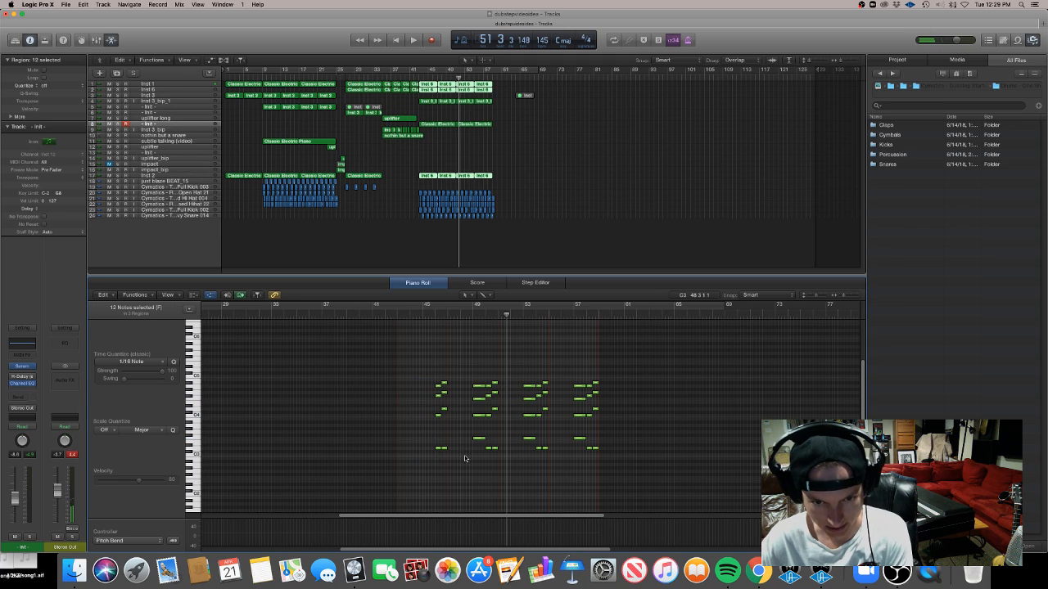
drag(465, 458, 482, 368)
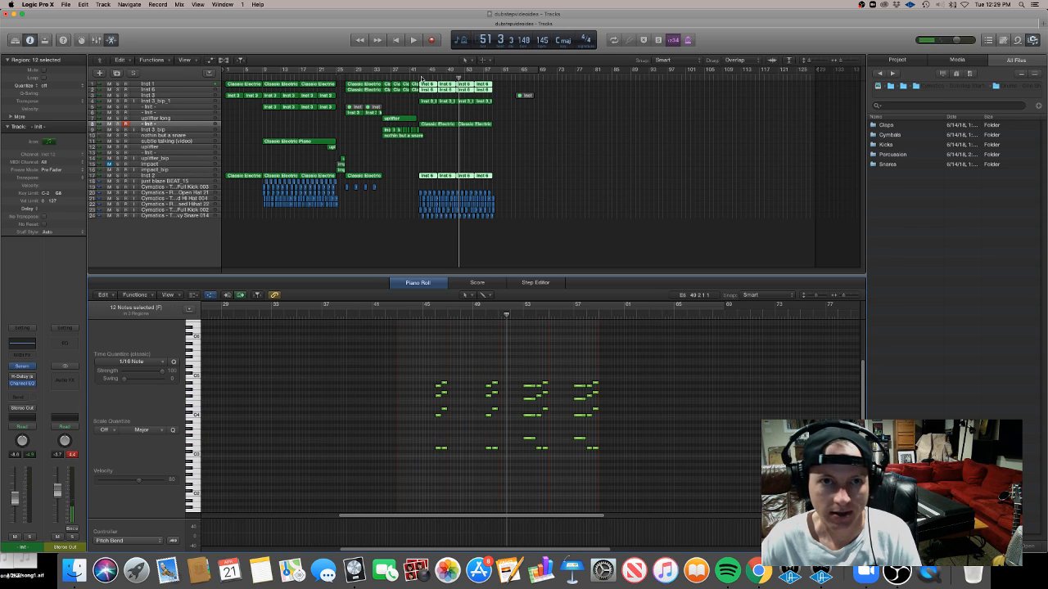
key(space)
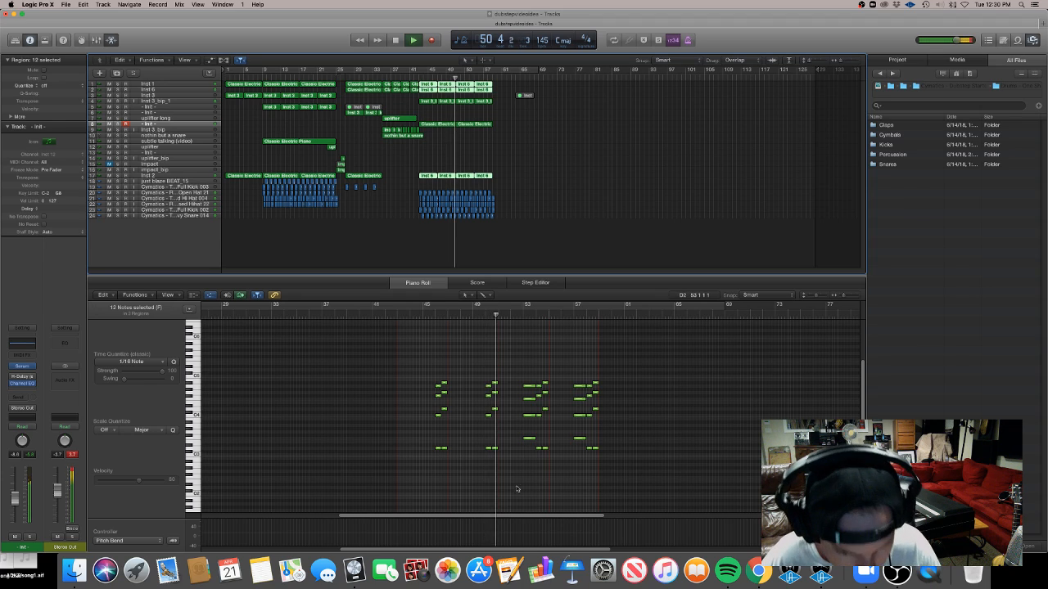
Move the second repeat's chord notes slightly earlier and play that section back
drag(489, 387, 482, 388)
click(424, 315)
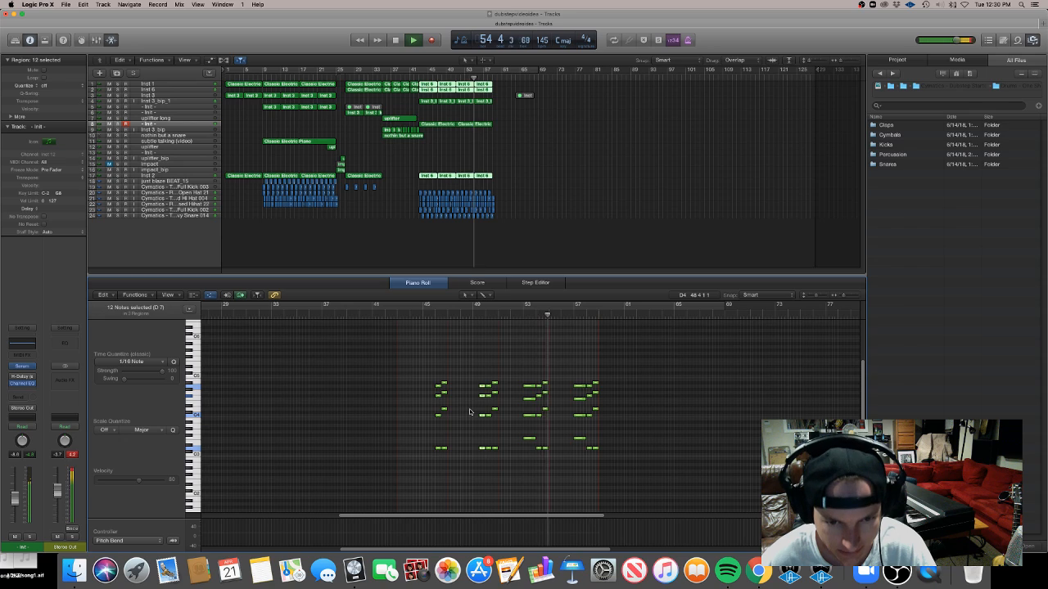
key(space)
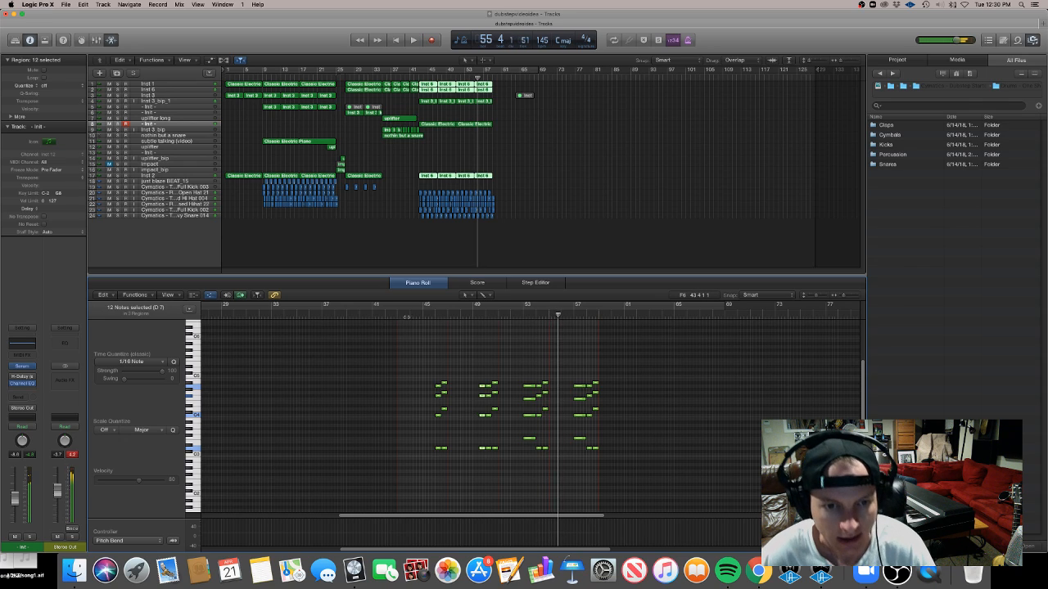
click(466, 315)
key(space)
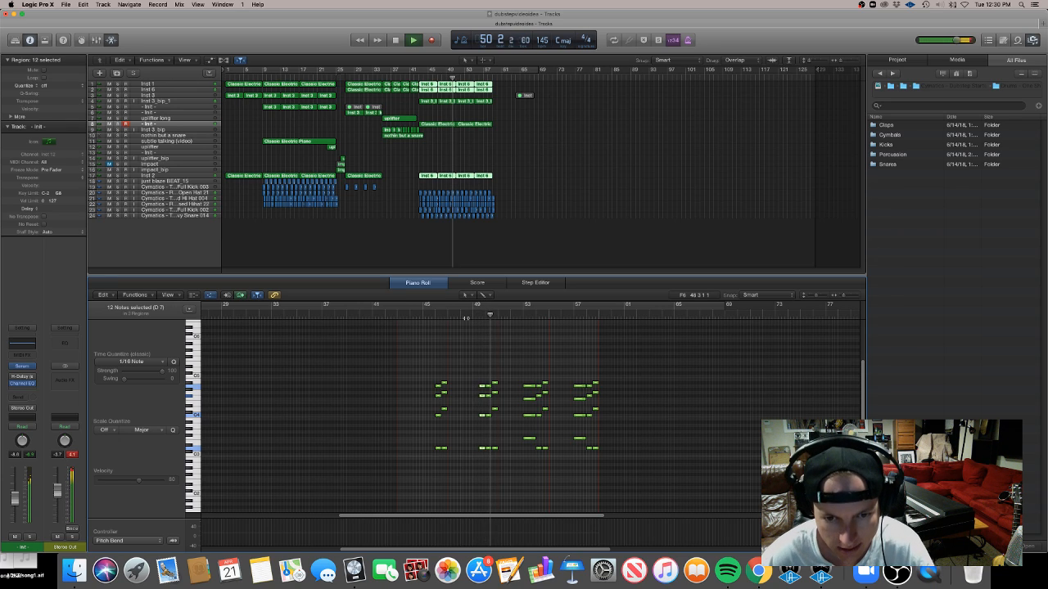
Shift the third repeat's chord notes slightly later and play from bar 49
click(448, 317)
key(super+Right)
key(super+Right)
key(super+Right)
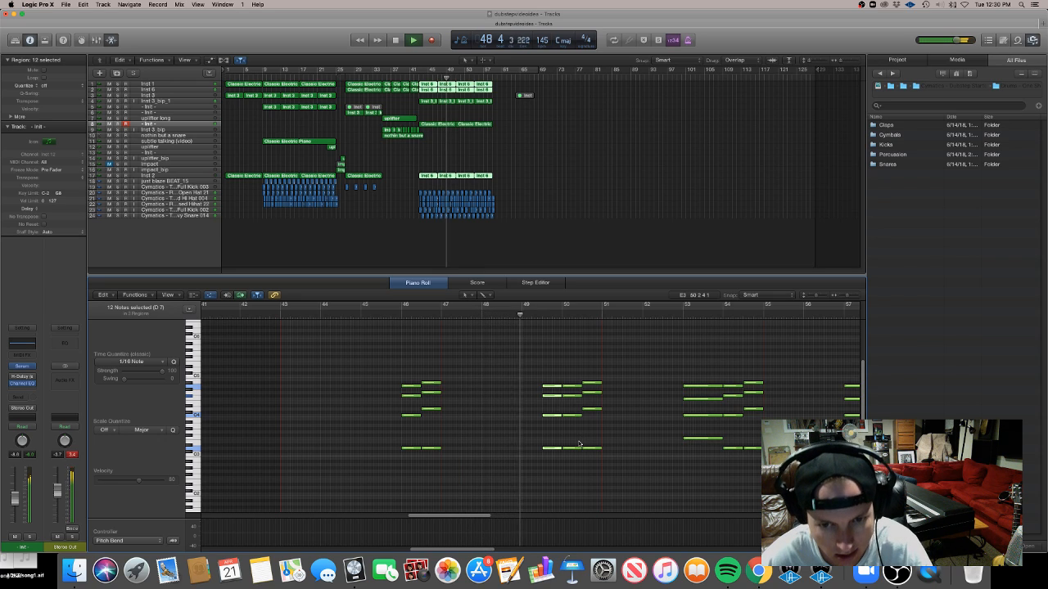
key(space)
click(544, 386)
drag(544, 386, 552, 386)
click(521, 312)
key(space)
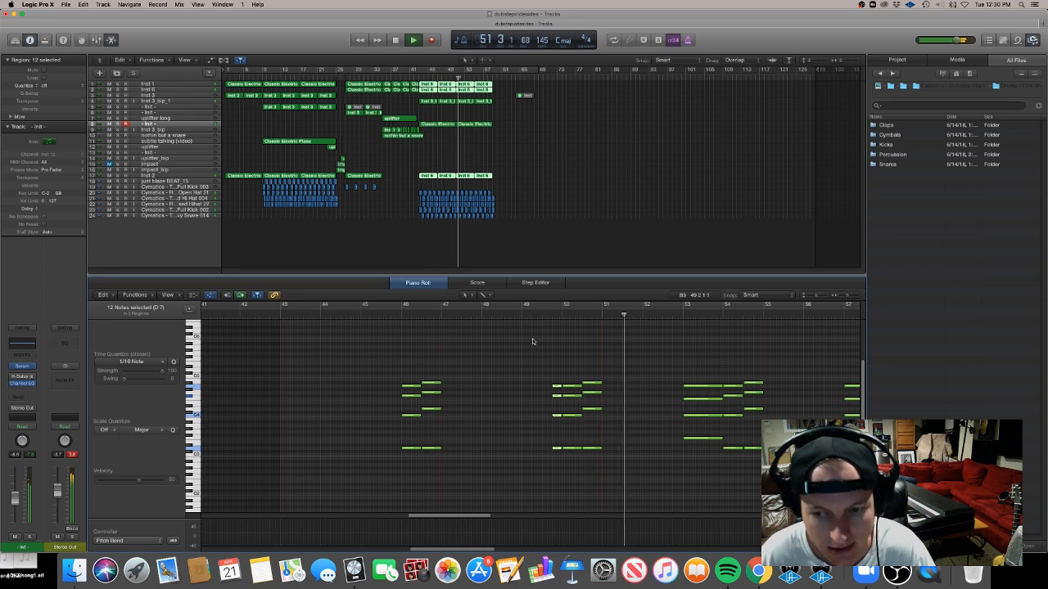
Rework the chord notes in the last two repeats around bars 53 to 58 using marquee selections
key(super+Left)
drag(706, 447, 706, 386)
key(space)
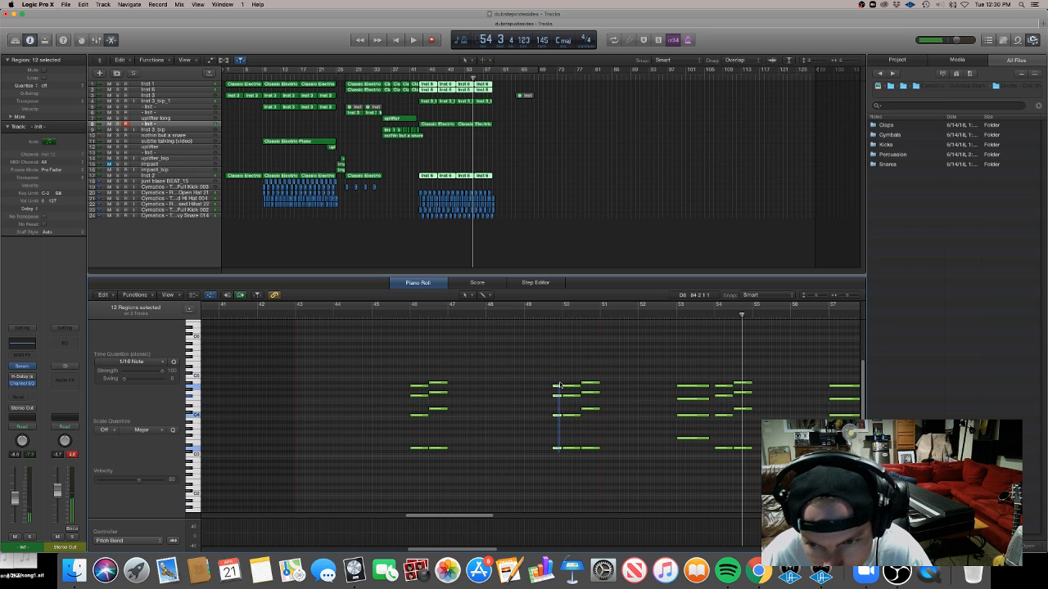
drag(704, 451, 704, 389)
drag(560, 373, 711, 452)
key(super+Left)
scroll(718, 452, right, 2)
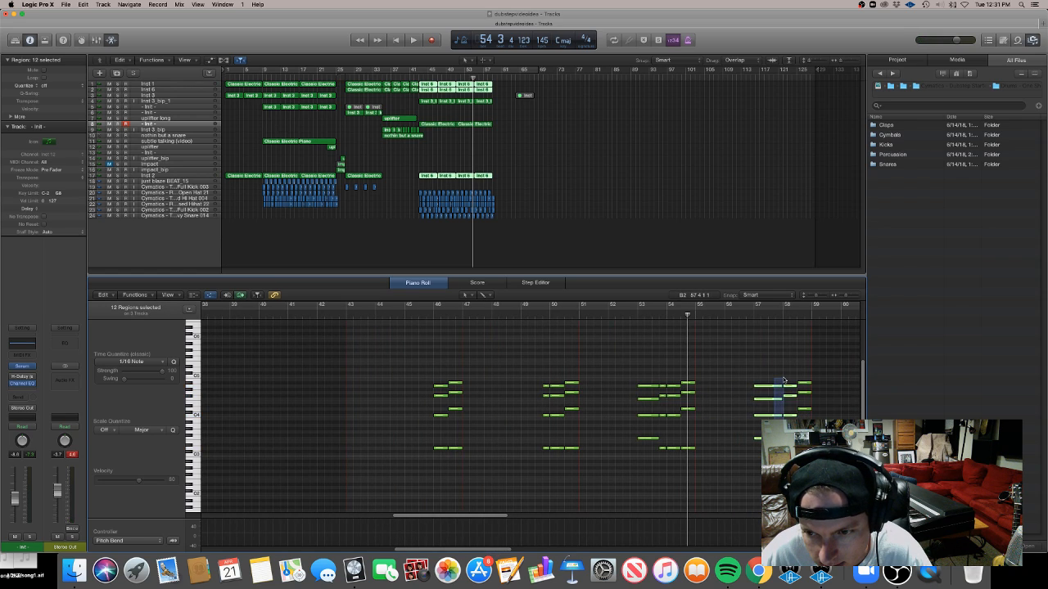
drag(784, 380, 783, 379)
drag(764, 456, 772, 387)
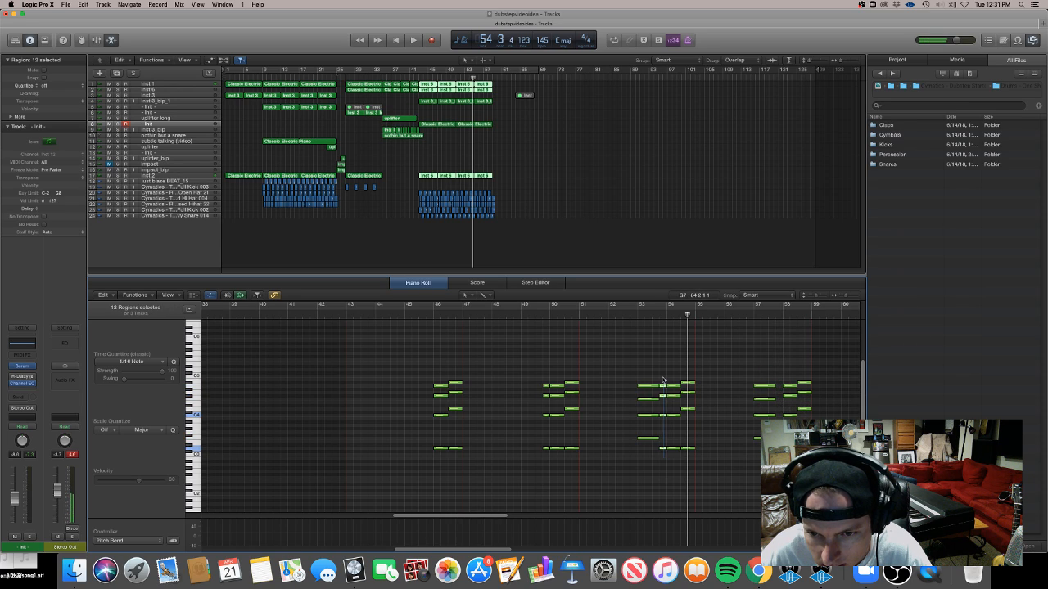
Select the chord notes in the last repeats and play the part back from bar 43
drag(663, 388, 779, 388)
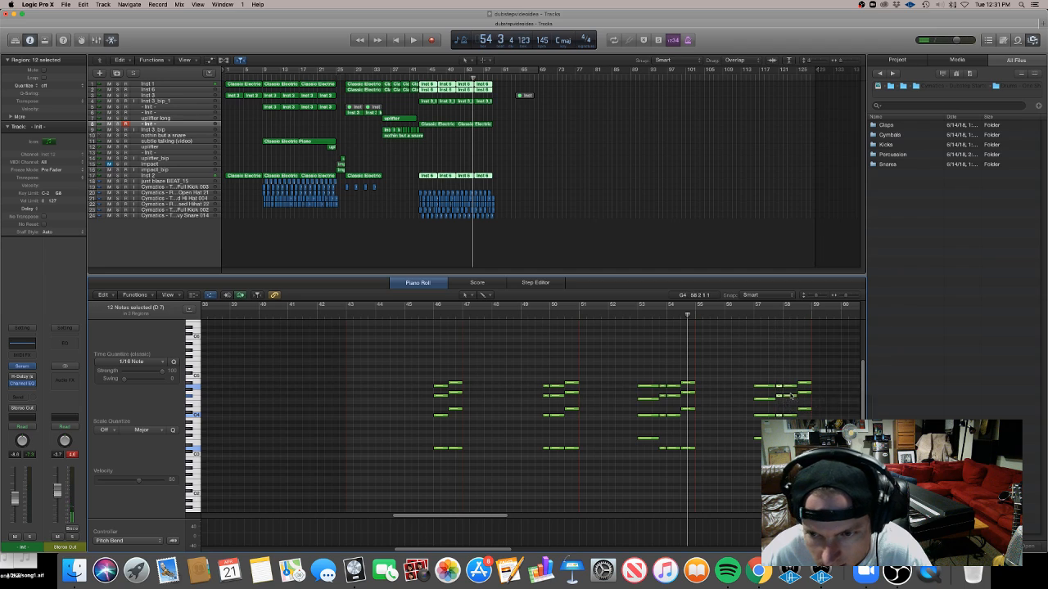
click(344, 314)
key(space)
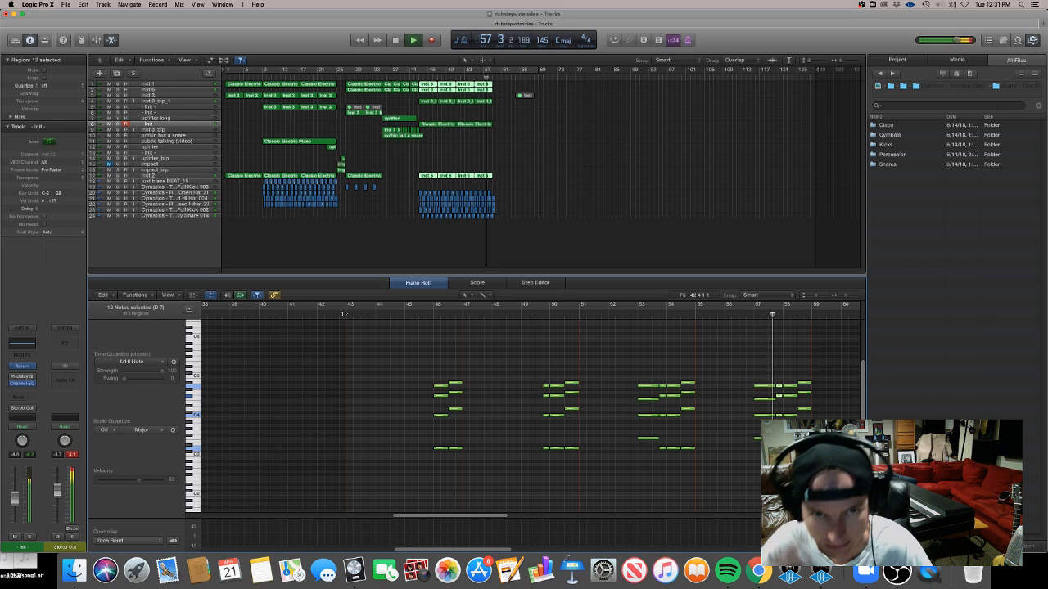
key(space)
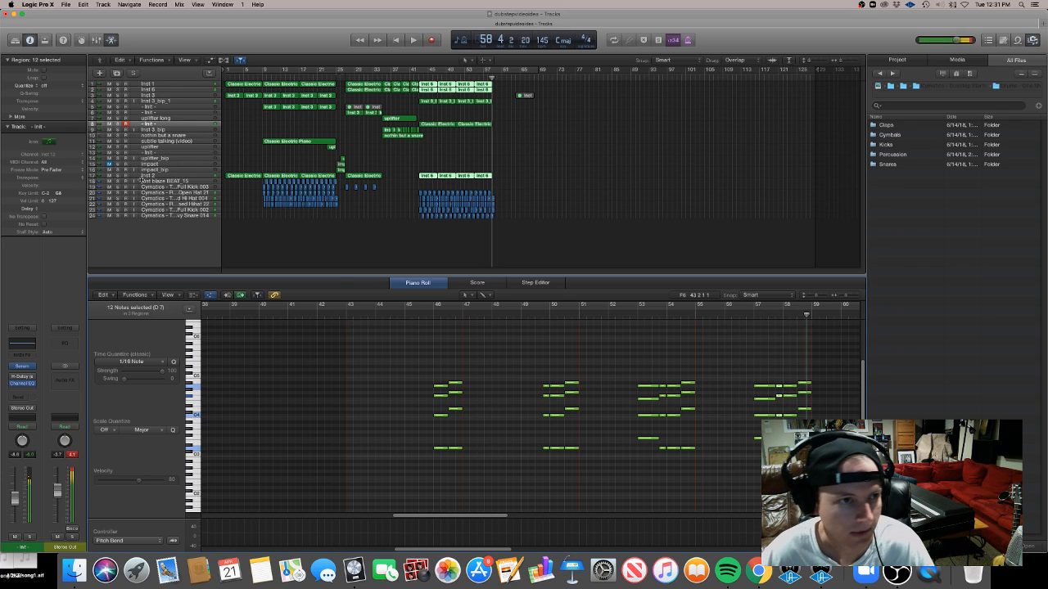
Duplicate the inst 2 track and place its chord regions from bar 43 on the new track
click(161, 180)
click(162, 175)
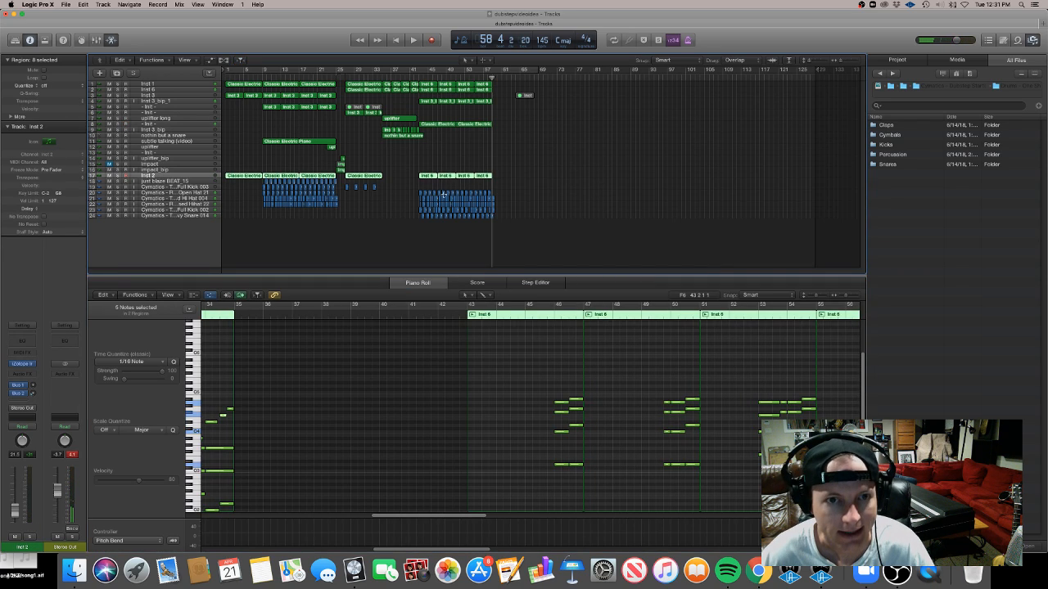
key(super+d)
drag(451, 181, 426, 183)
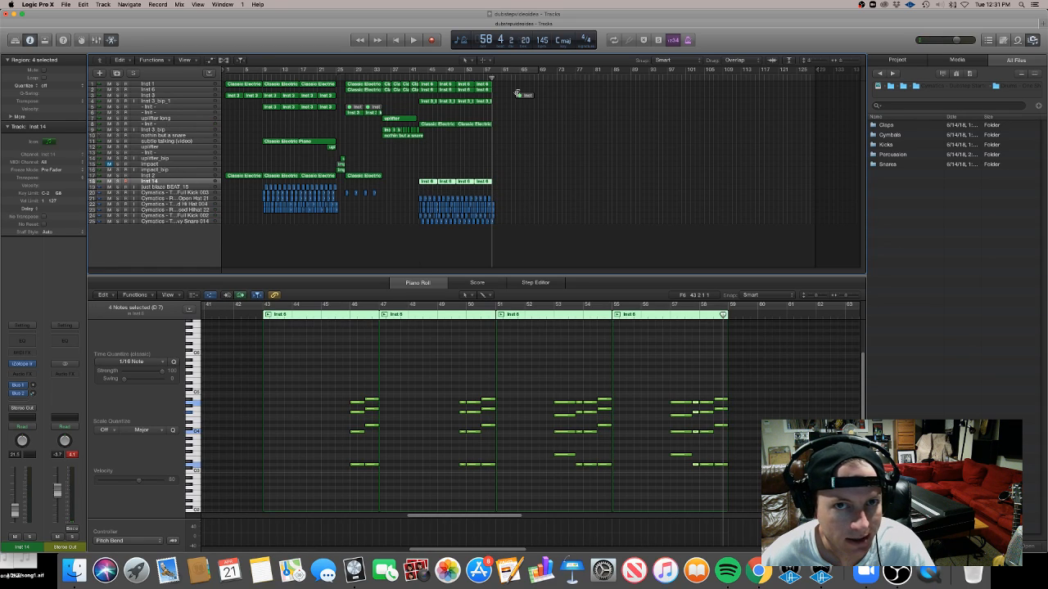
drag(502, 96, 434, 85)
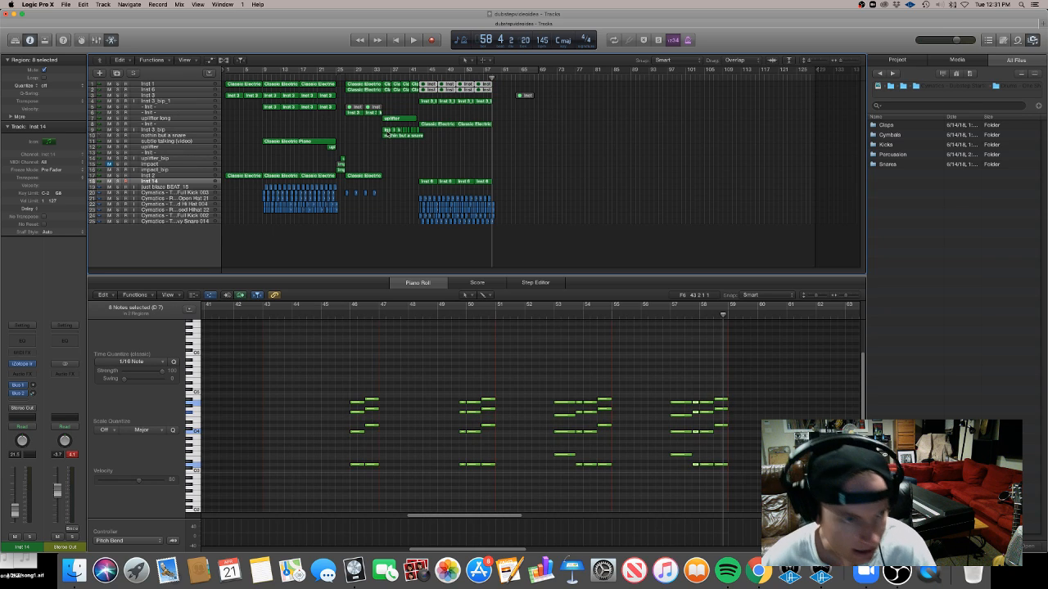
Open the new track's Iris 2 instrument and load the Keys patch Crisp Sine
click(154, 180)
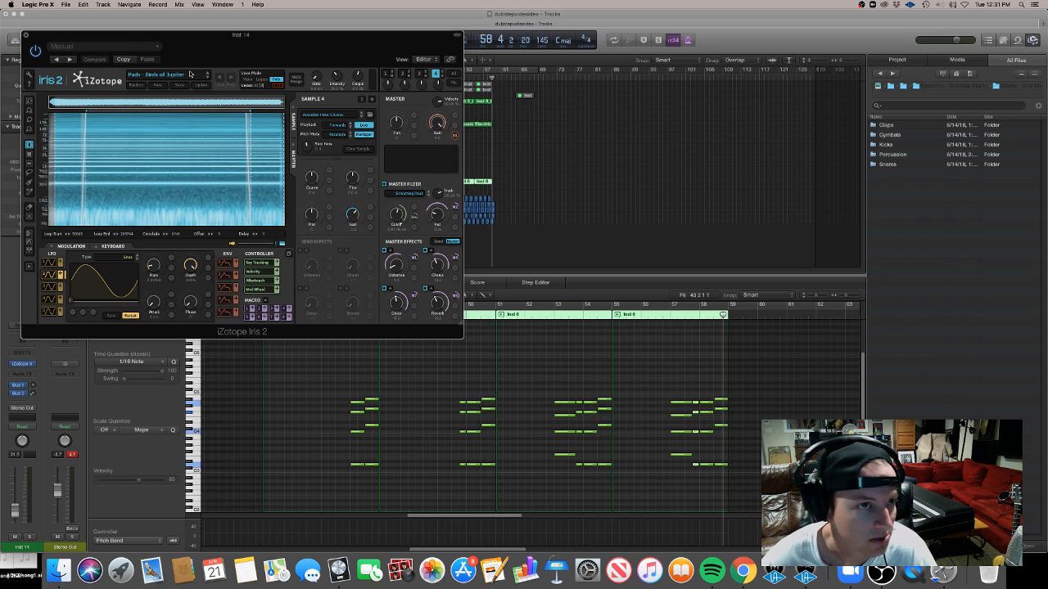
click(190, 74)
scroll(206, 122, down, 3)
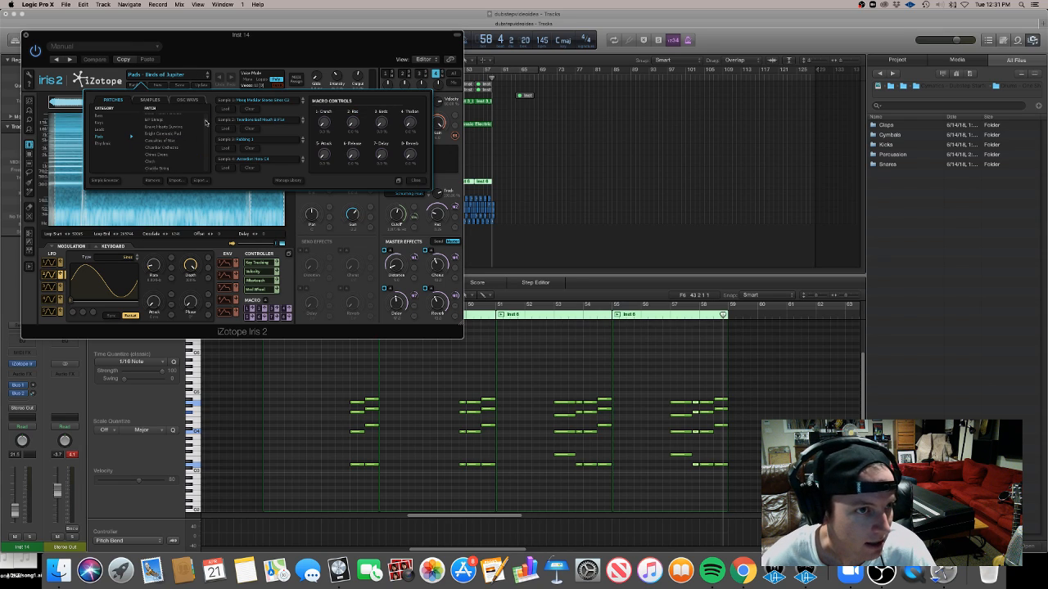
scroll(205, 117, up, 3)
scroll(205, 114, down, 5)
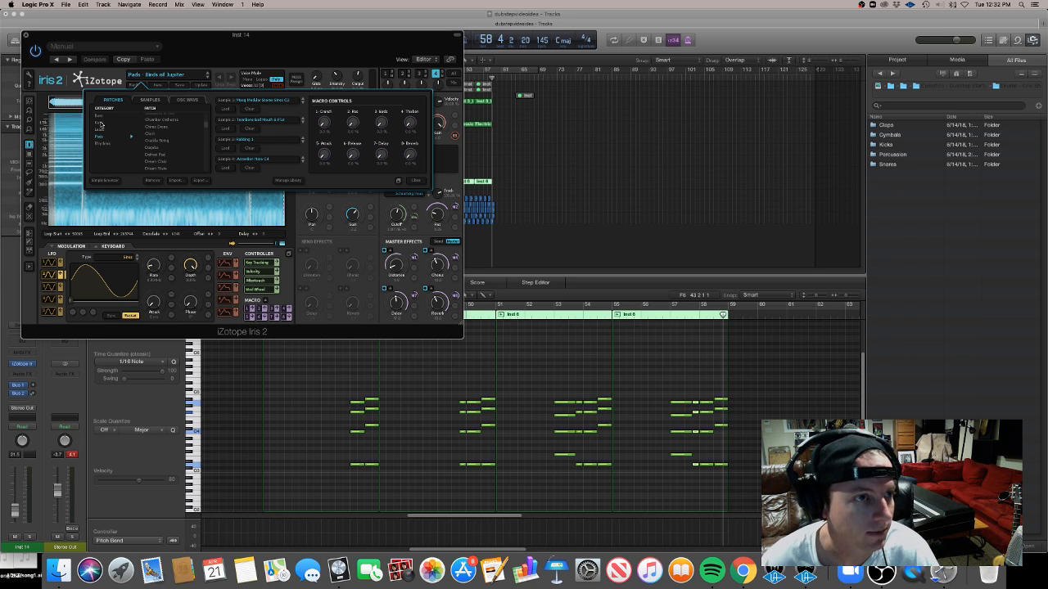
click(102, 123)
scroll(206, 118, down, 5)
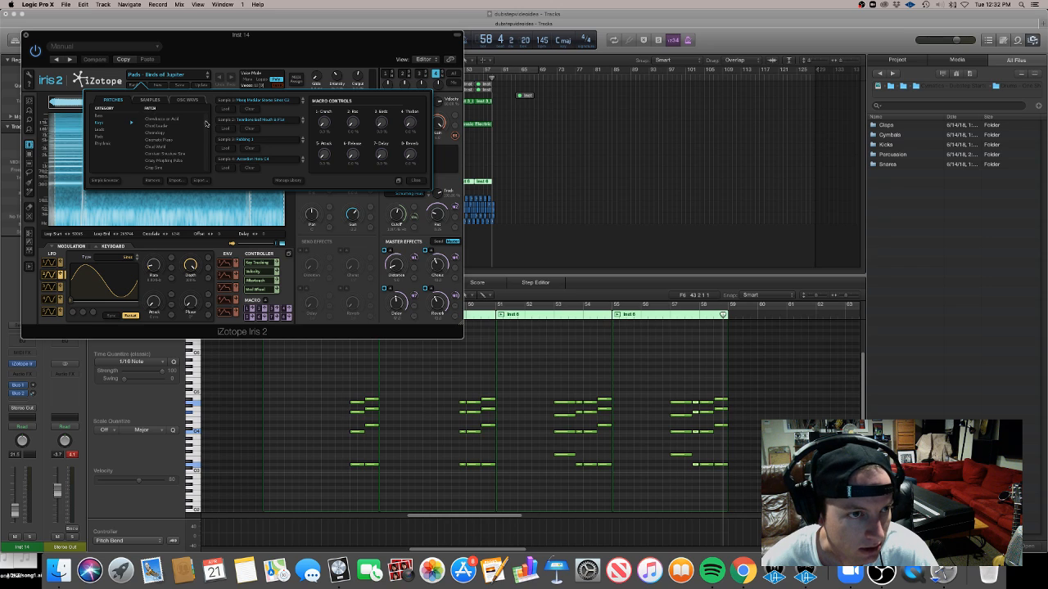
click(160, 159)
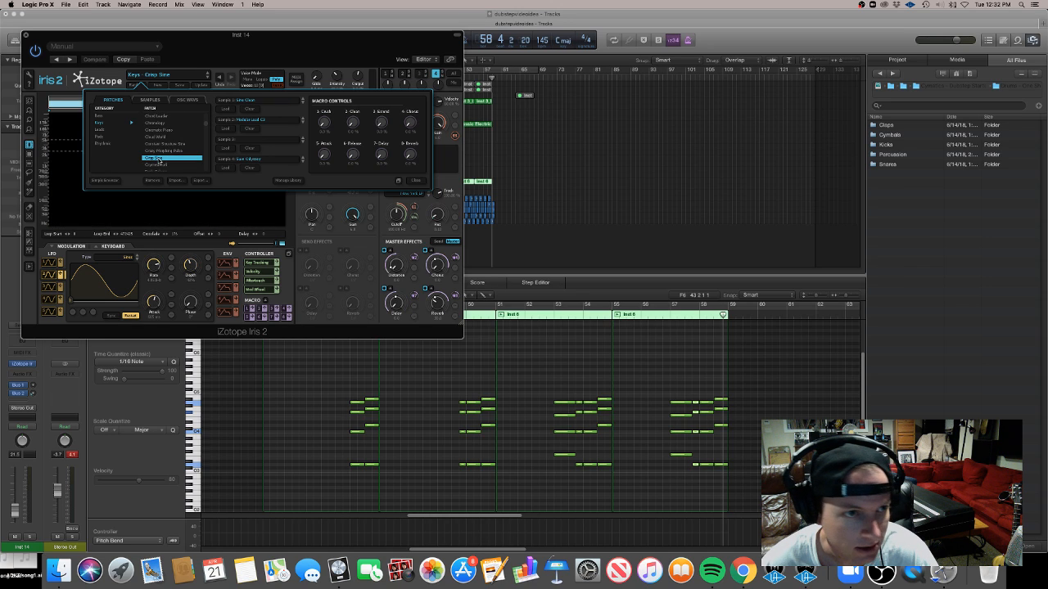
Set a cycle range over bars 43 to 46 and play the layered chords with the new patch
drag(239, 35, 455, 179)
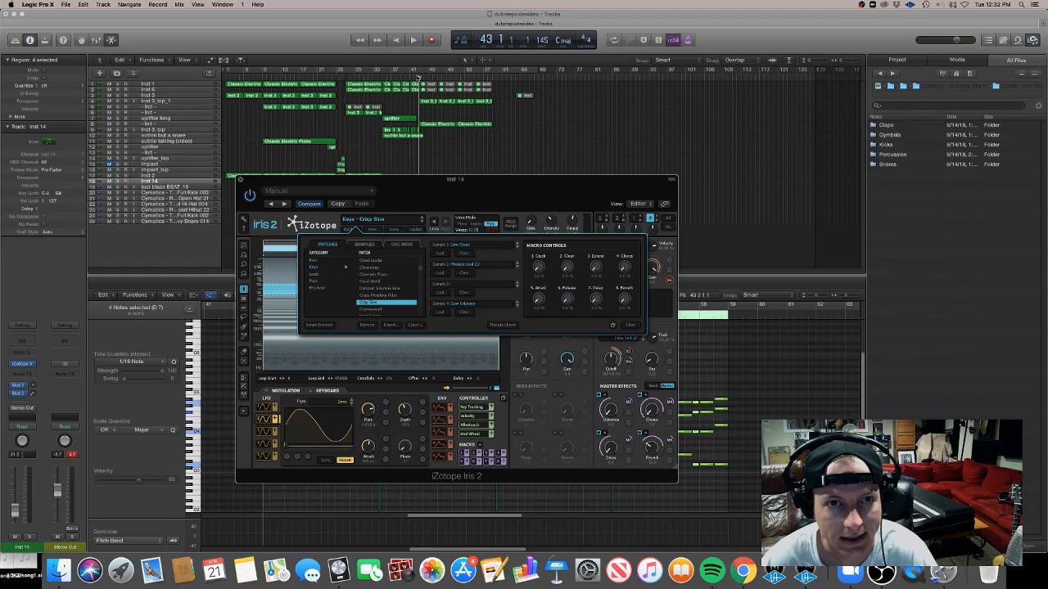
click(418, 78)
key(space)
mouse_move(420, 70)
mouse_down()
mouse_move(448, 70)
mouse_move(437, 70)
mouse_up()
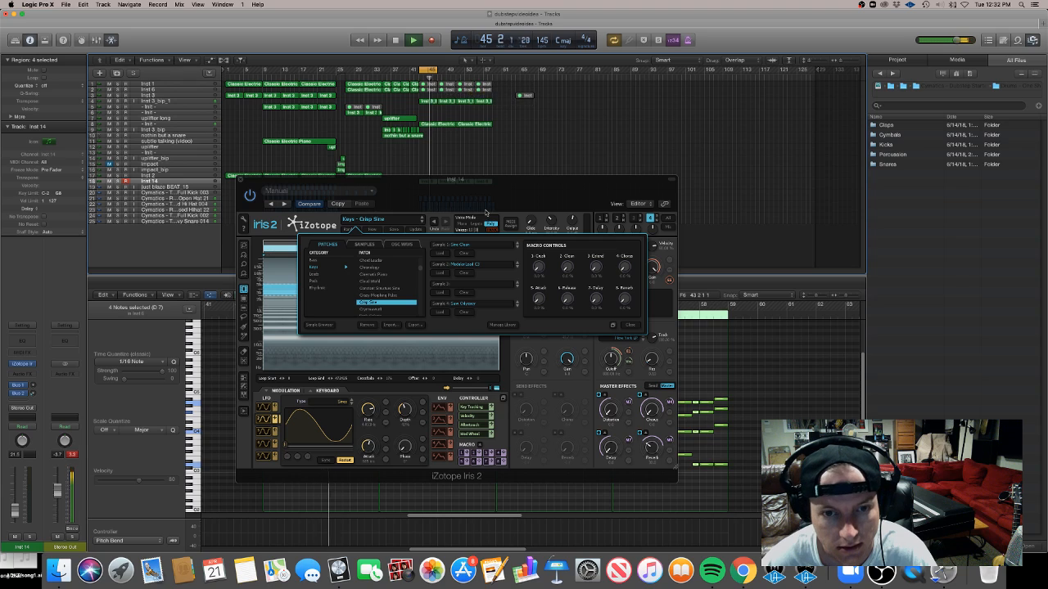
drag(486, 213, 729, 173)
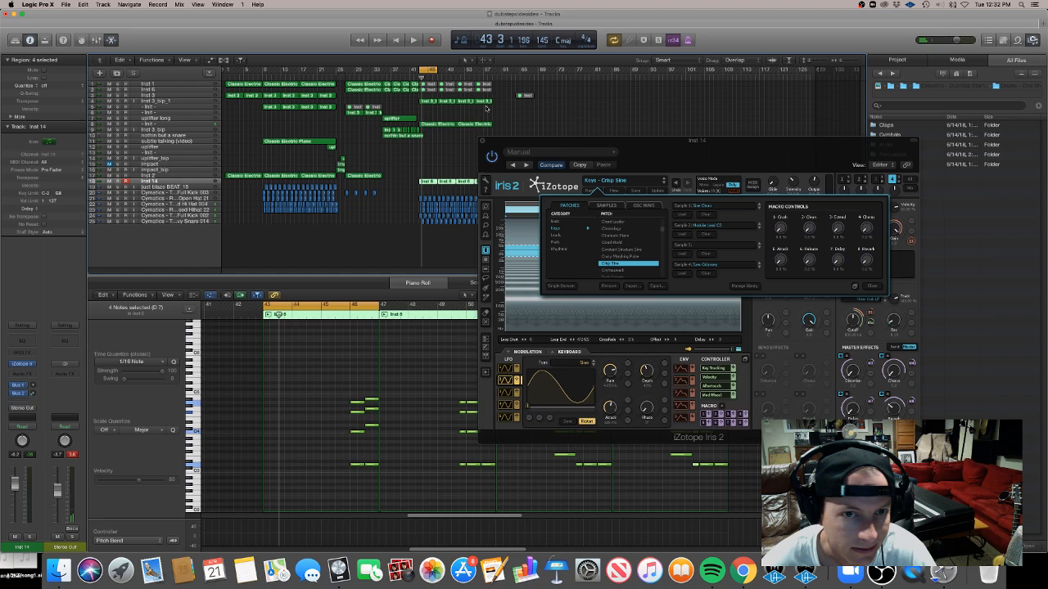
key(space)
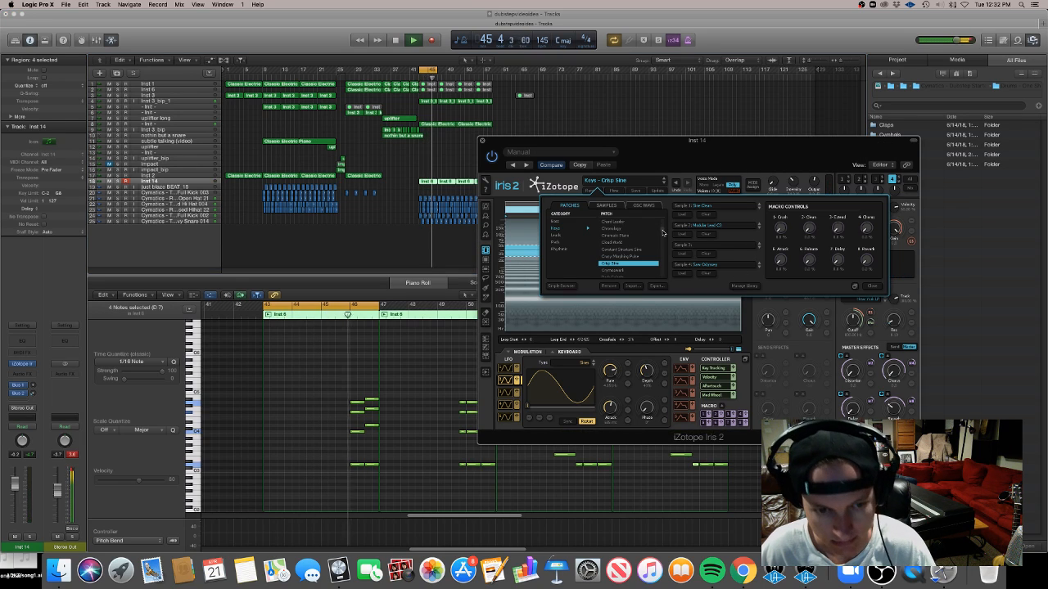
scroll(655, 230, down, 2)
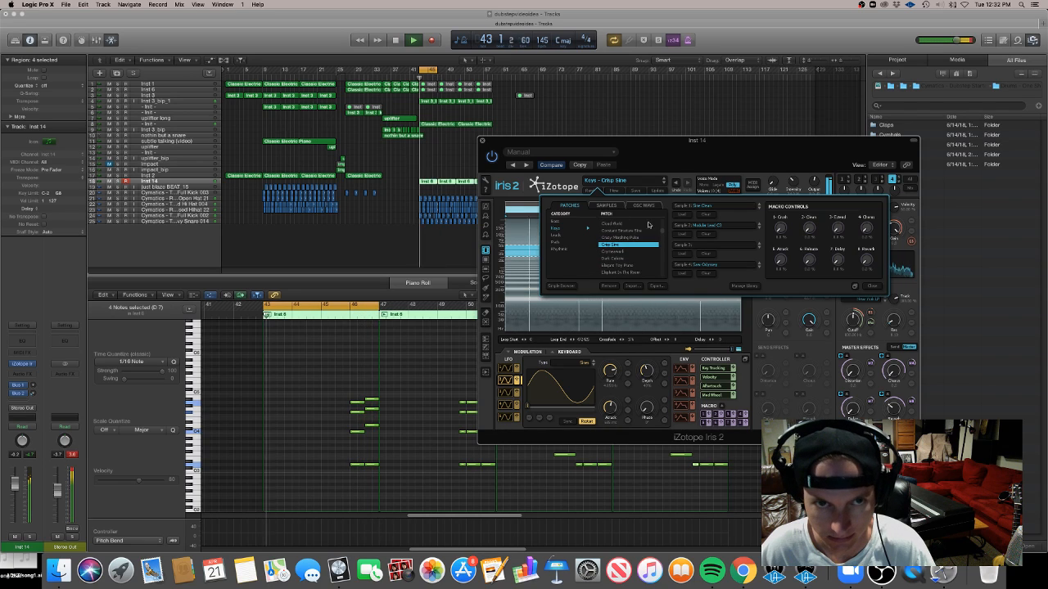
drag(483, 145, 587, 154)
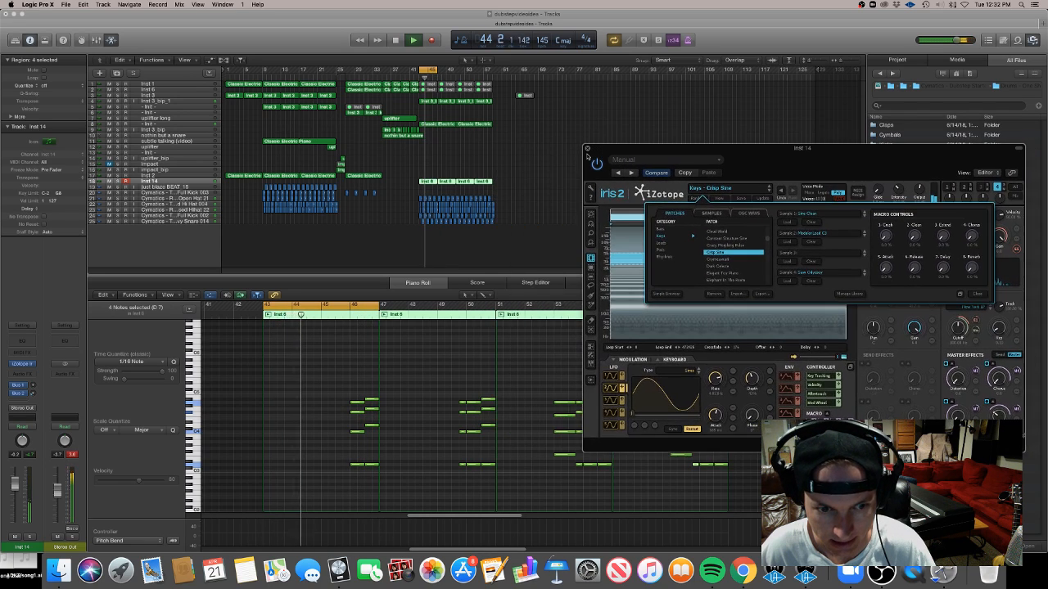
Duplicate the layered track and move its chord regions onto the new track from bar 43
click(256, 189)
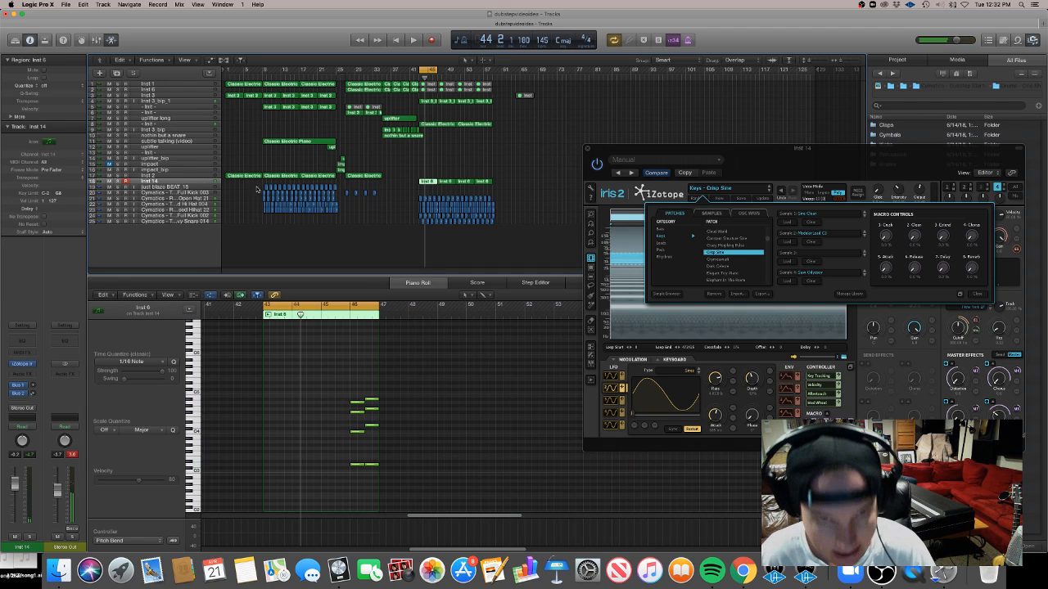
key(super+d)
drag(430, 181, 431, 187)
scroll(494, 486, down, 5)
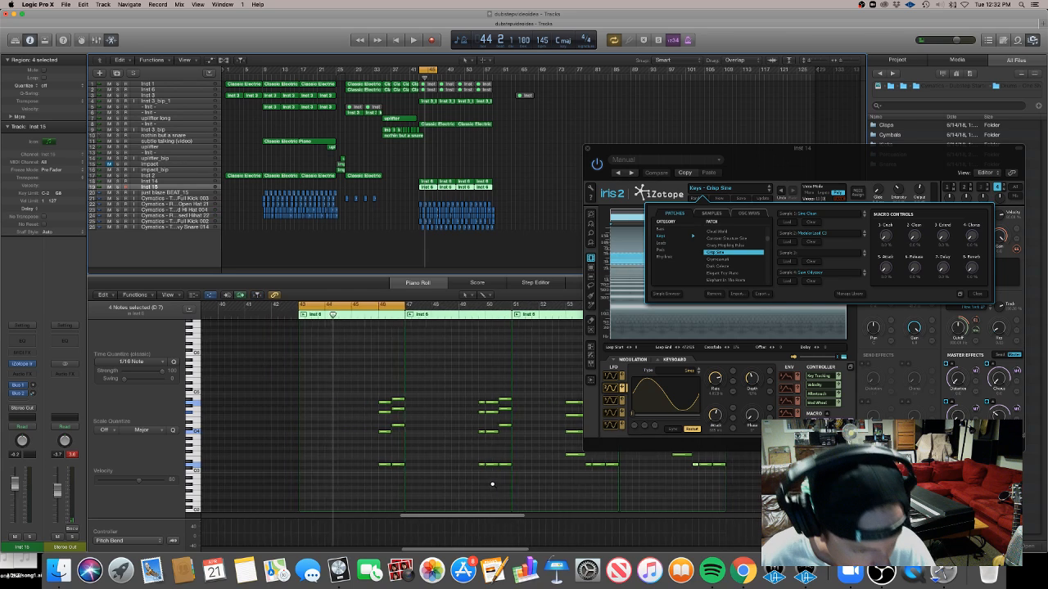
scroll(496, 485, right, 2)
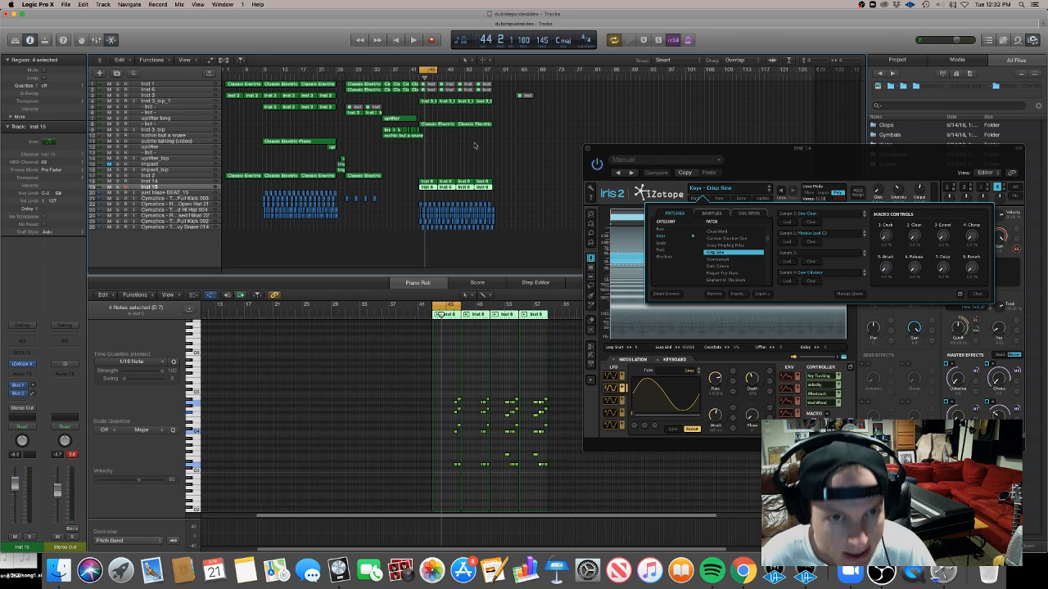
drag(505, 187, 425, 194)
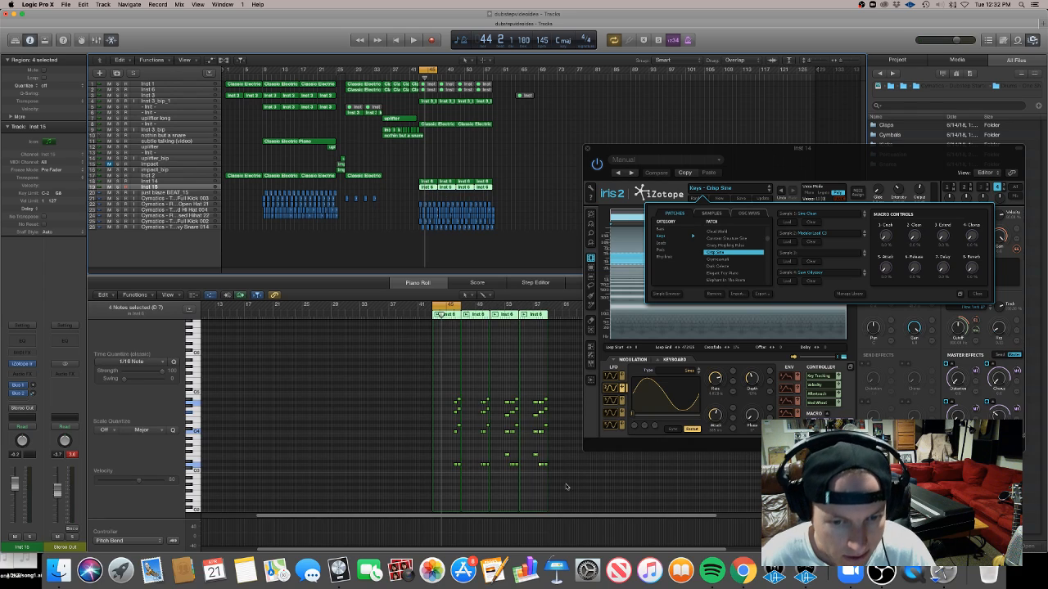
Select all chord notes on the newest track, transpose them lower and play the part
drag(573, 490, 417, 393)
scroll(424, 394, up, 5)
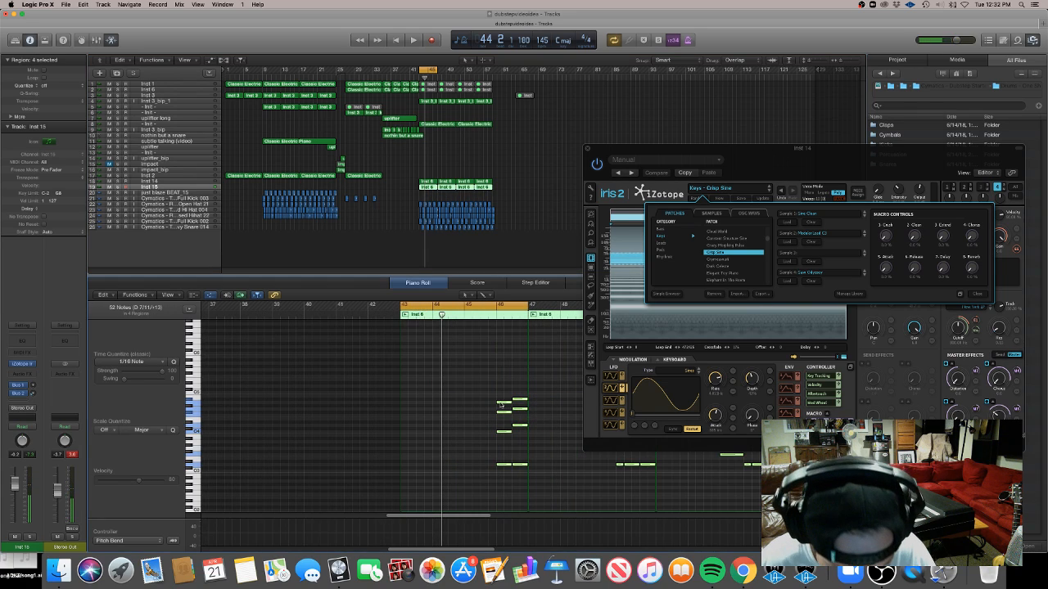
drag(501, 404, 501, 442)
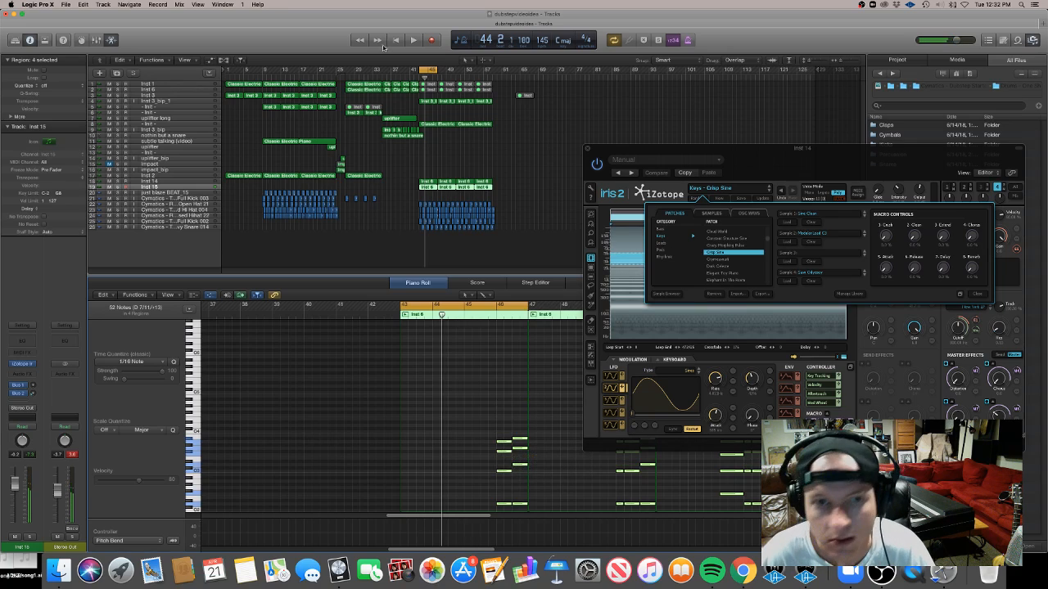
key(space)
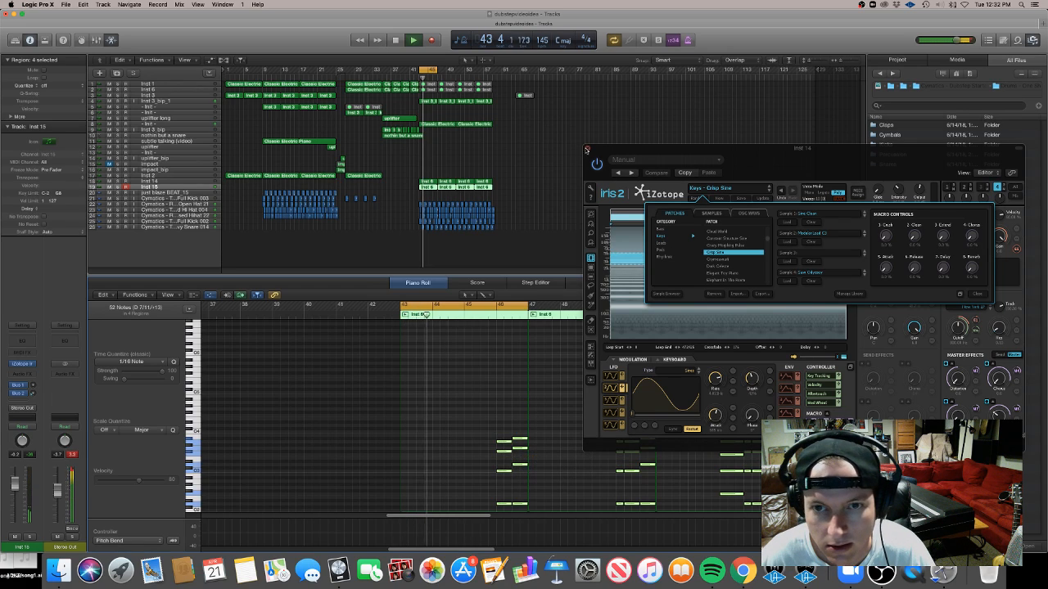
Open the newest track's Iris 2 and step through Keys patches to Elegant Toy Piano, then close it
click(588, 150)
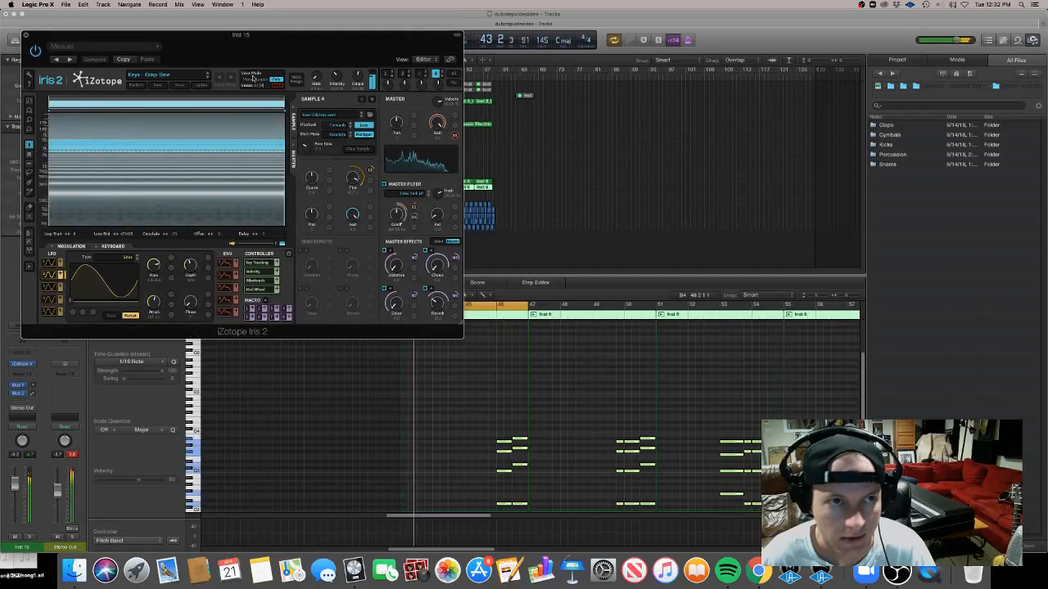
click(196, 79)
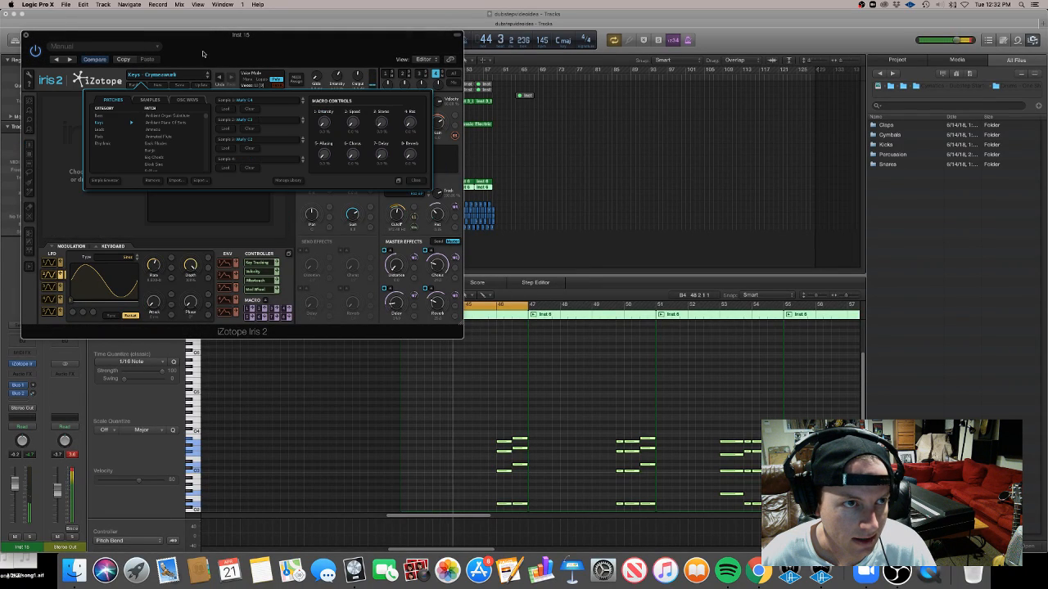
drag(202, 55, 711, 99)
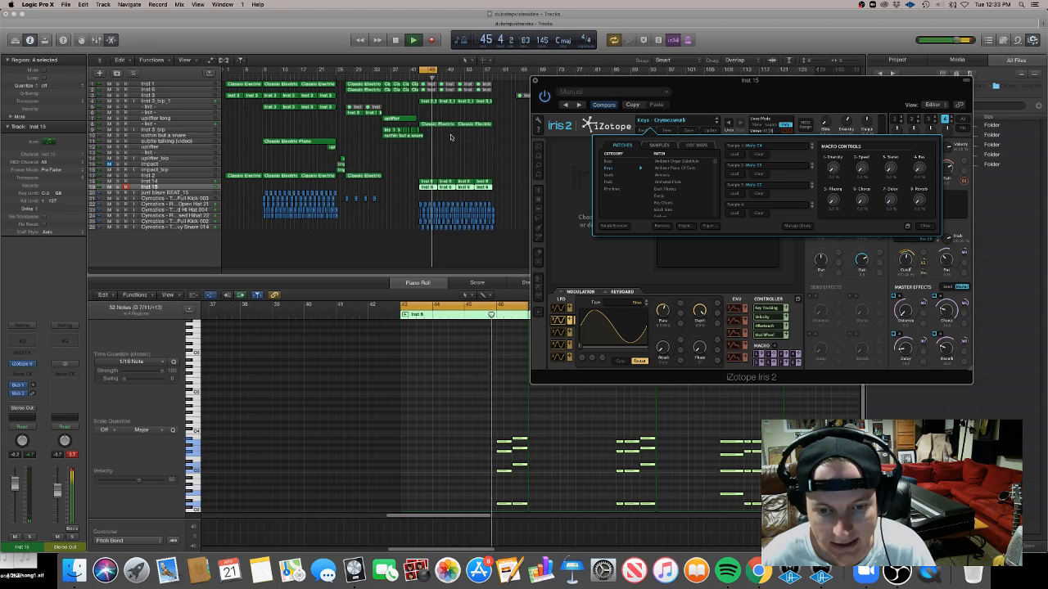
click(717, 123)
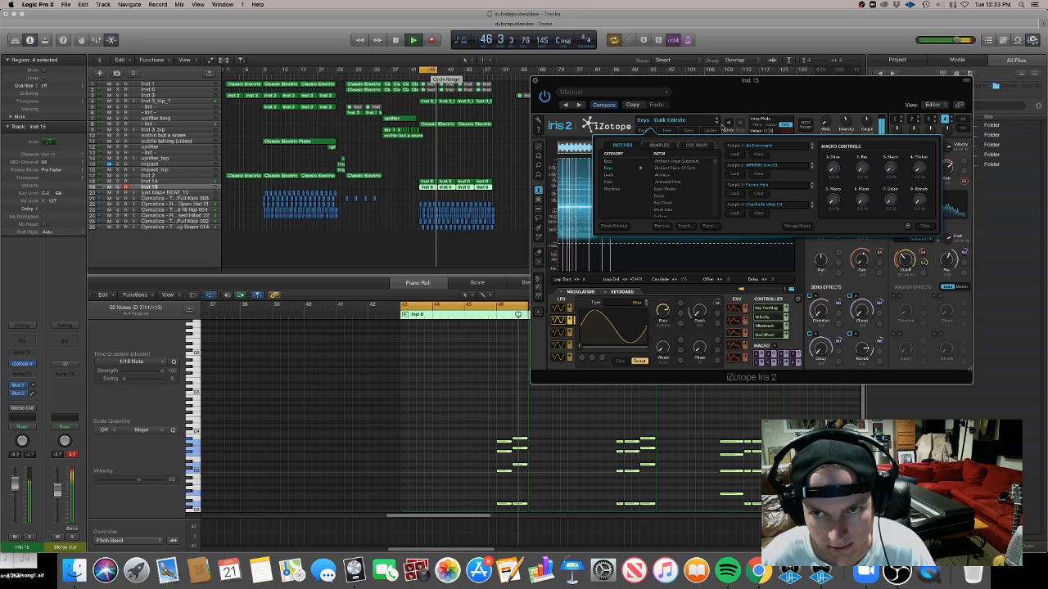
click(717, 123)
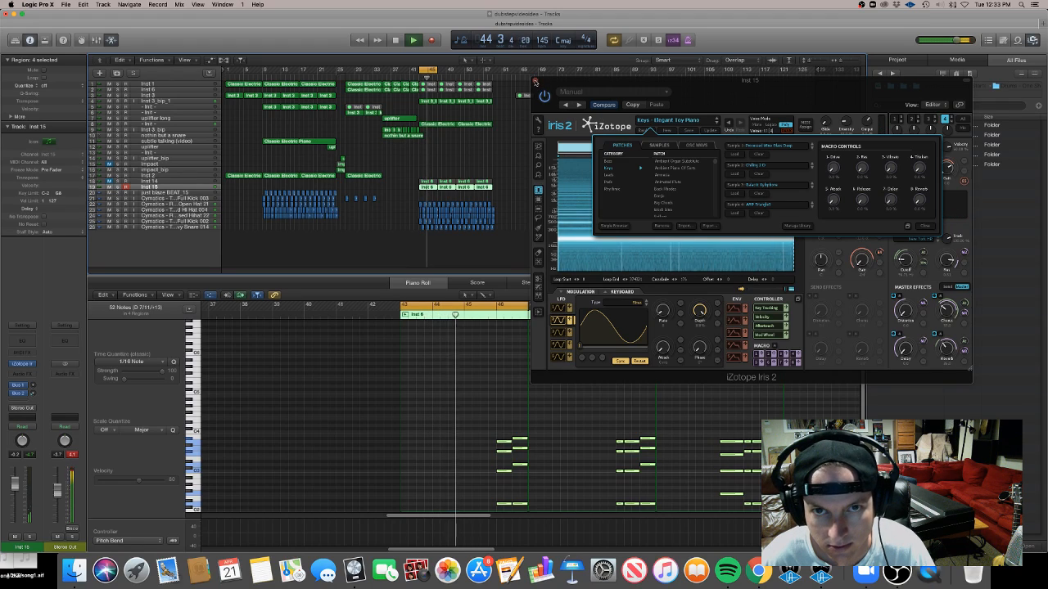
click(537, 82)
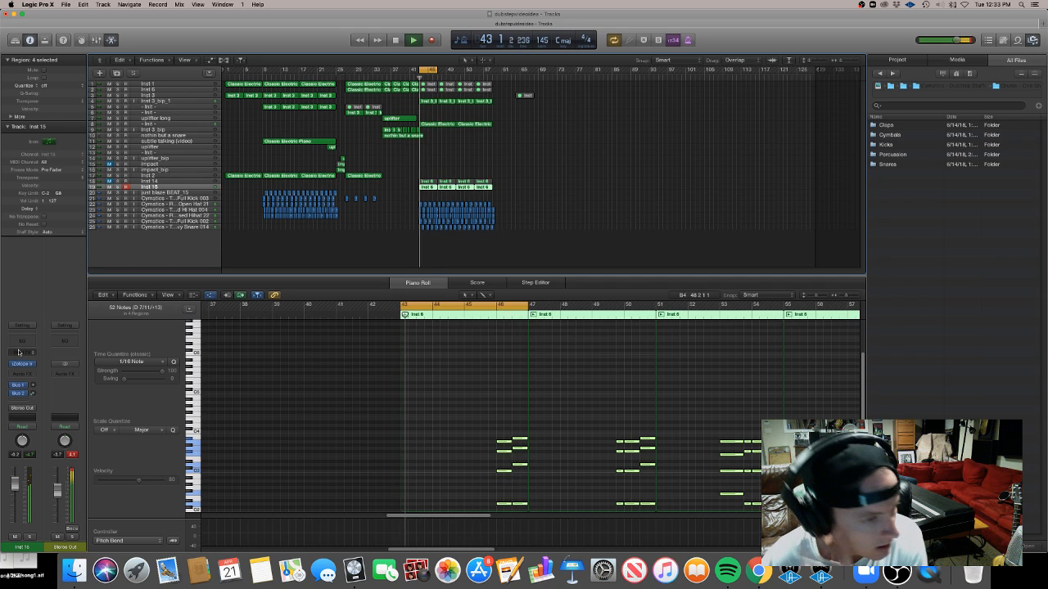
Insert iZotope Trash 2 in stereo as an audio effect on the newest track
click(25, 374)
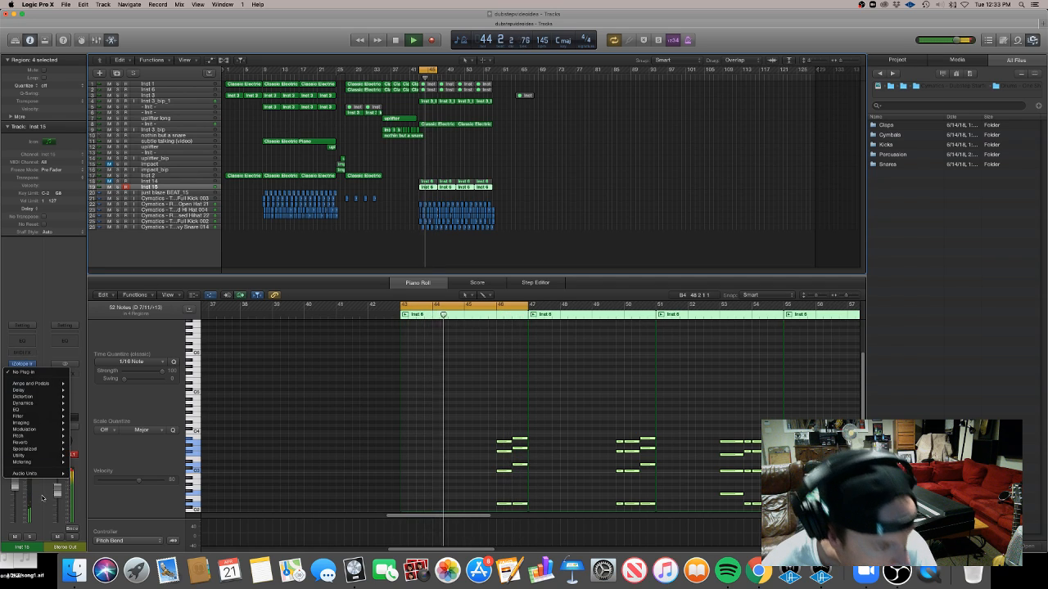
click(50, 283)
key(space)
click(22, 375)
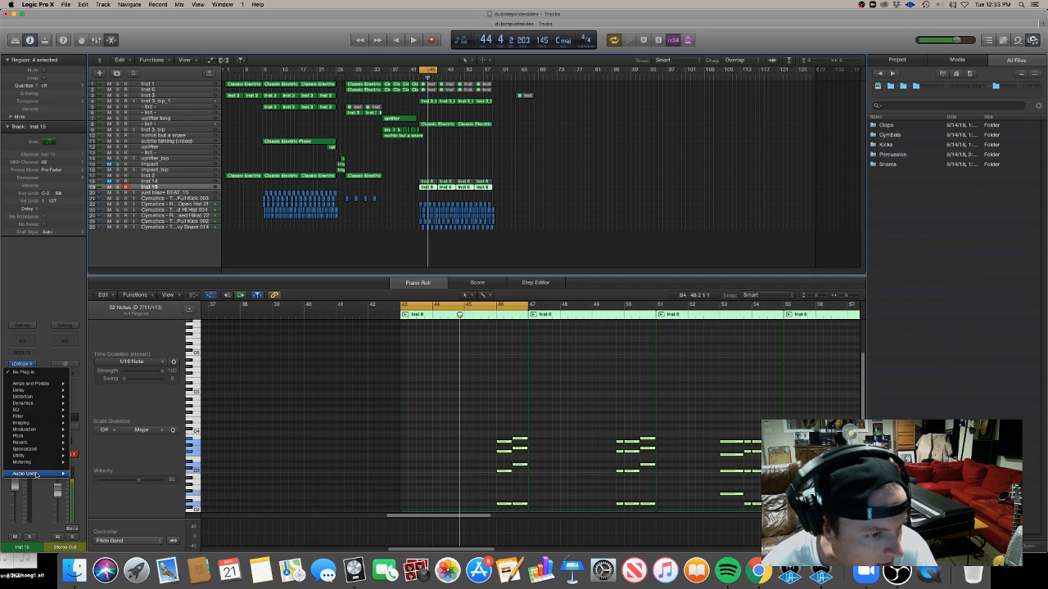
mouse_move(62, 473)
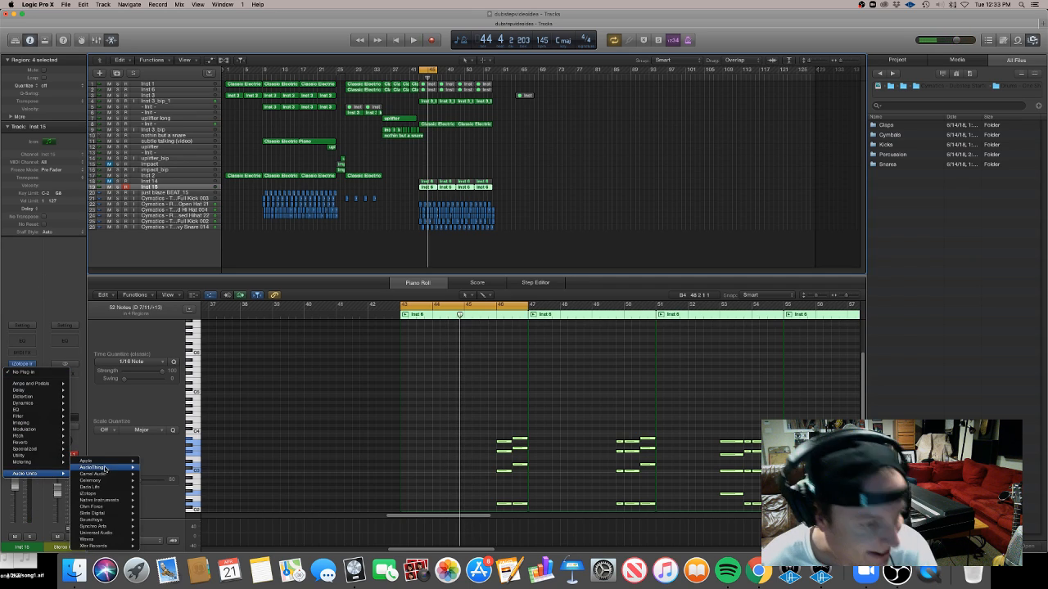
mouse_move(130, 494)
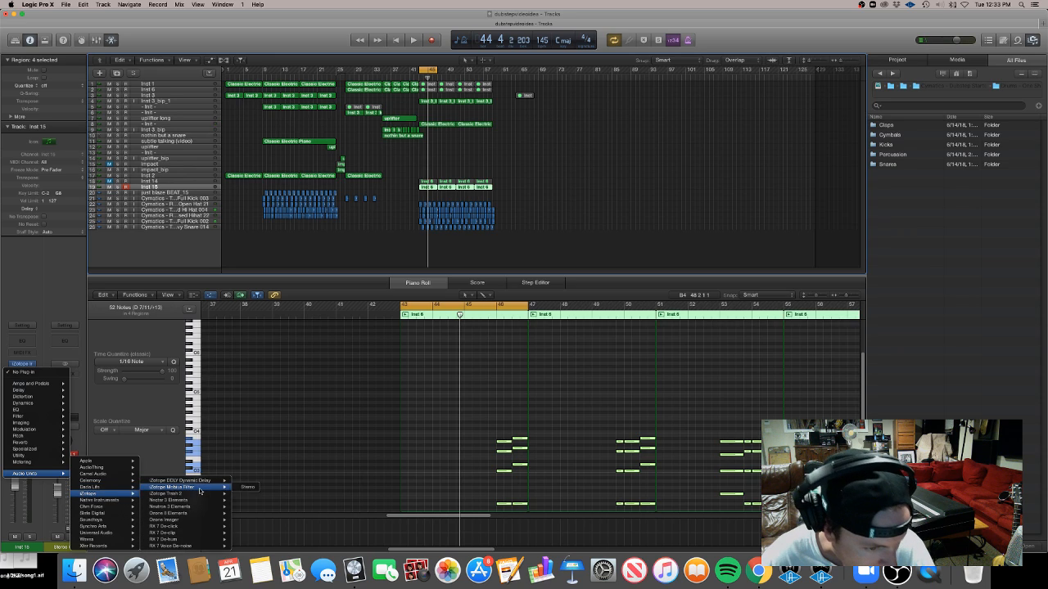
mouse_move(202, 494)
click(249, 494)
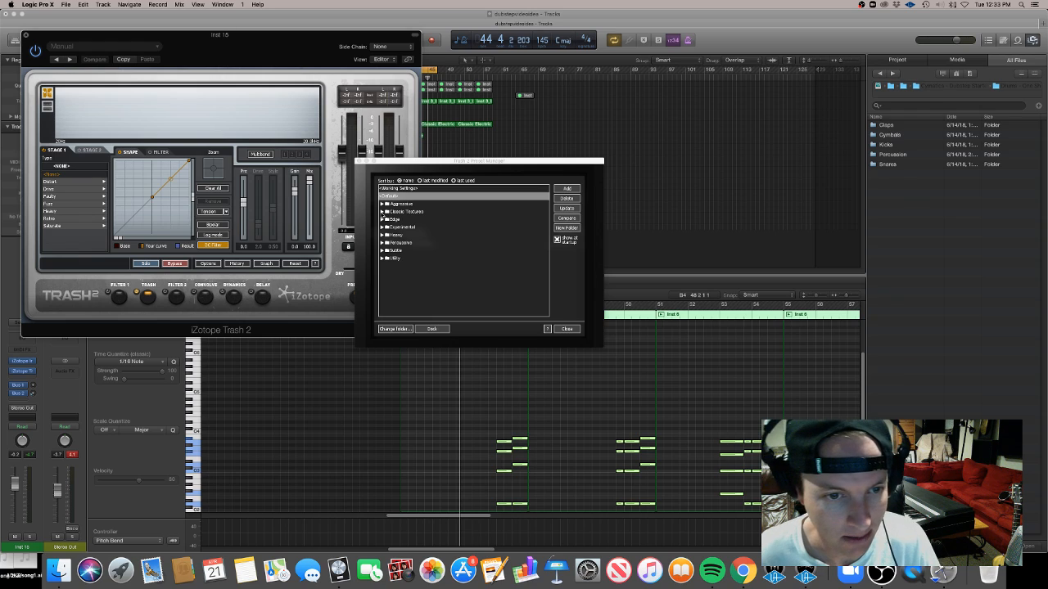
Load the Bass Scoop preset from the Classic Textures folder in the Trash 2 preset manager
click(381, 212)
click(393, 244)
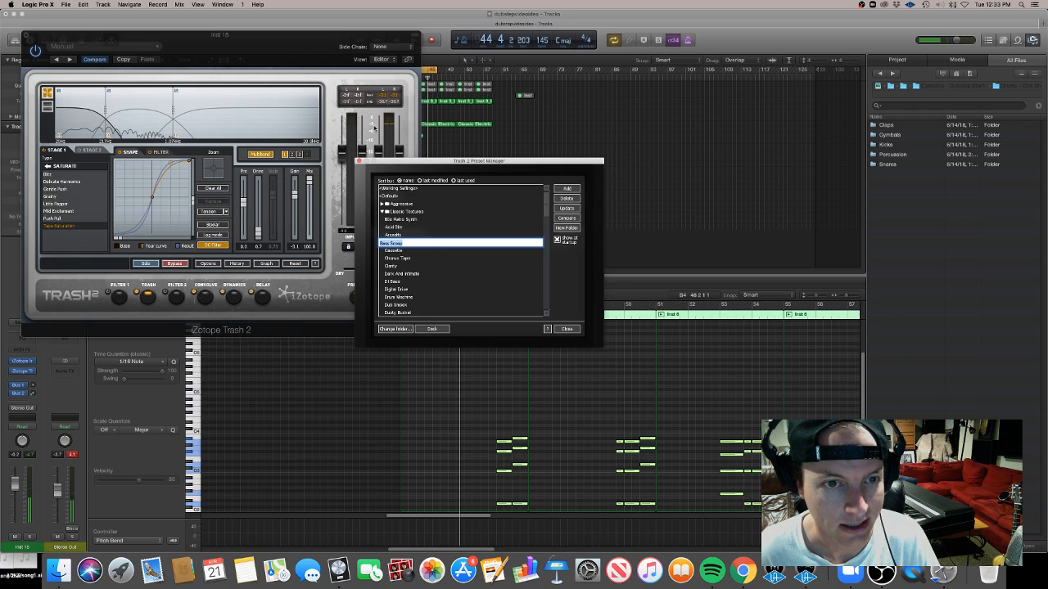
drag(334, 36, 355, 286)
drag(460, 162, 664, 156)
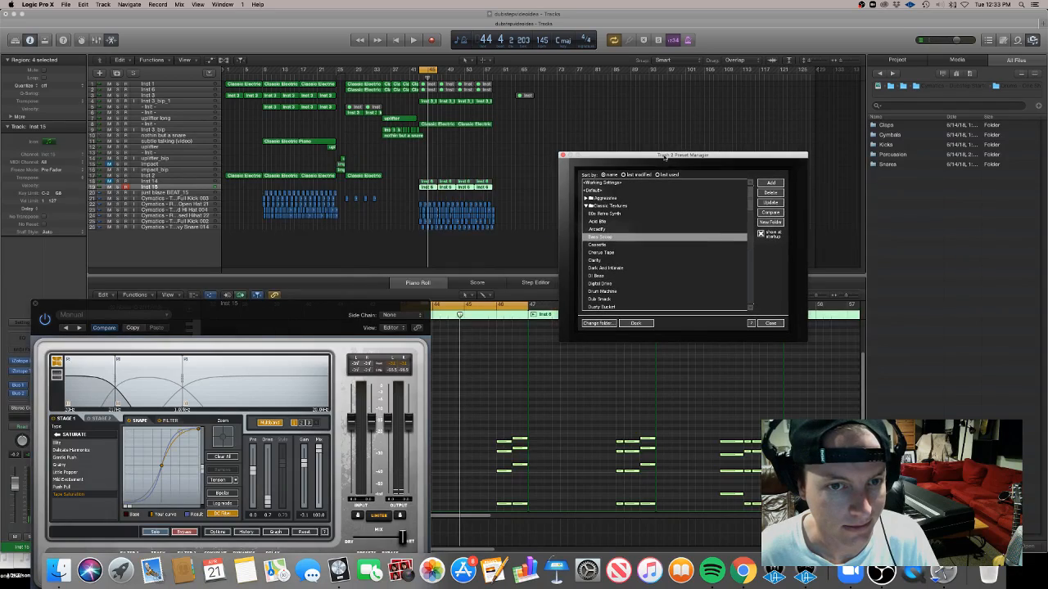
Play the arrangement while auditioning Classic Textures presets such as Drum Machine and Cassette in Trash 2
key(space)
drag(207, 331, 347, 272)
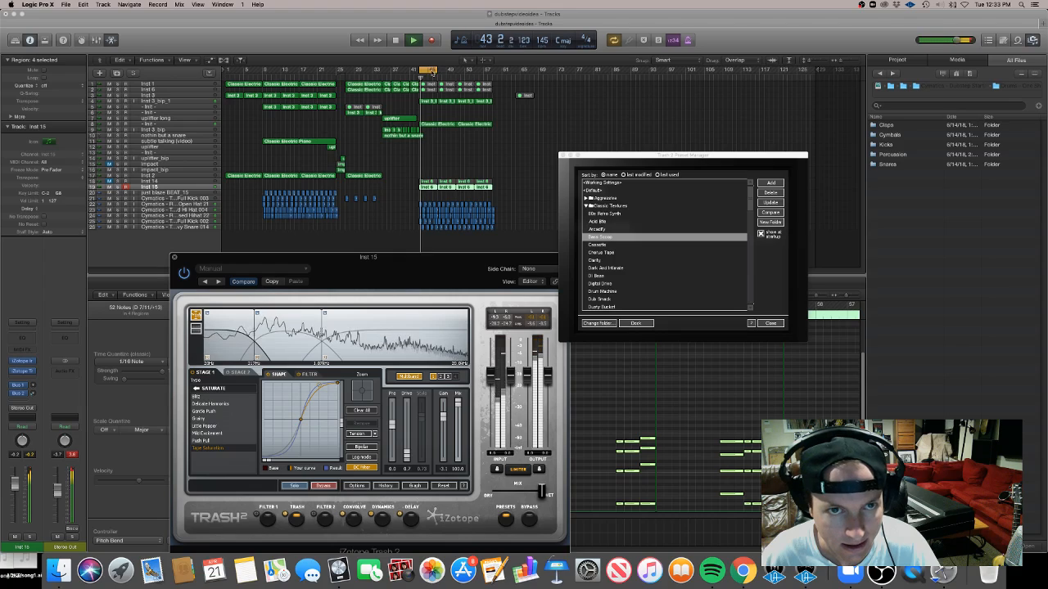
click(431, 70)
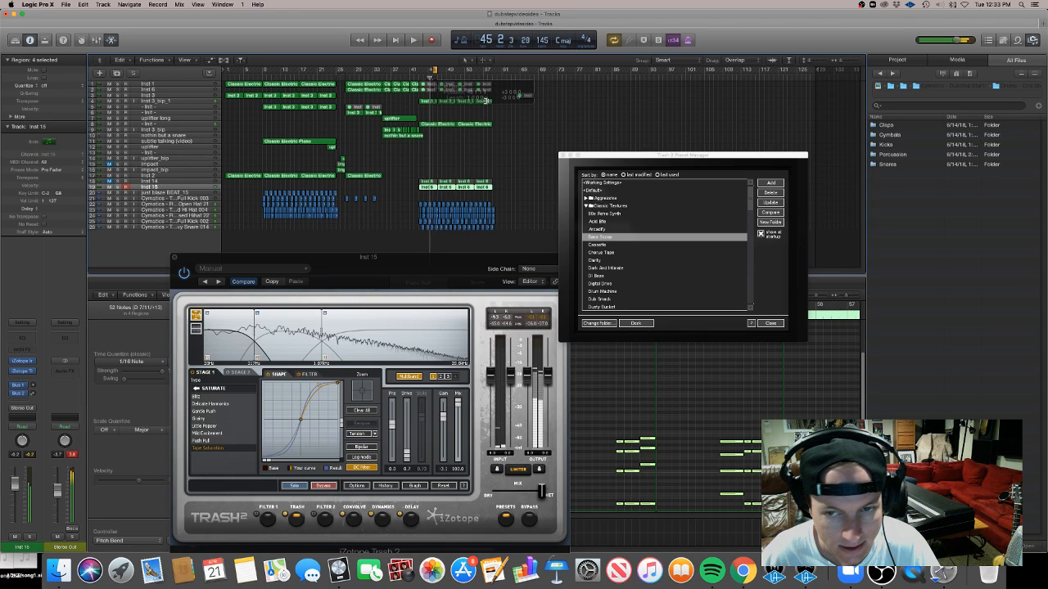
double_click(617, 279)
double_click(619, 290)
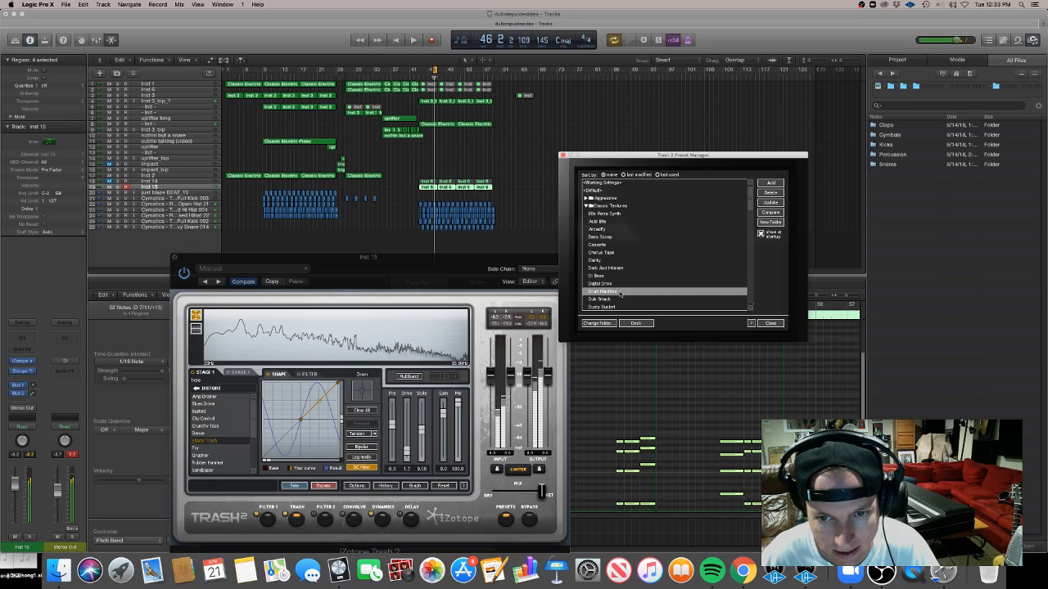
click(629, 284)
click(630, 284)
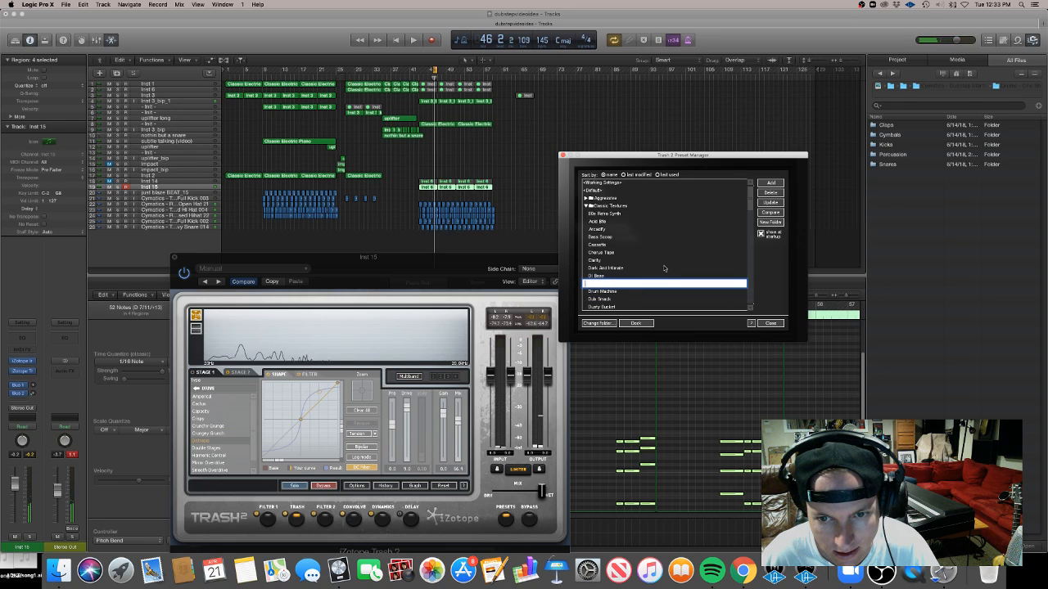
click(664, 268)
click(682, 245)
click(682, 246)
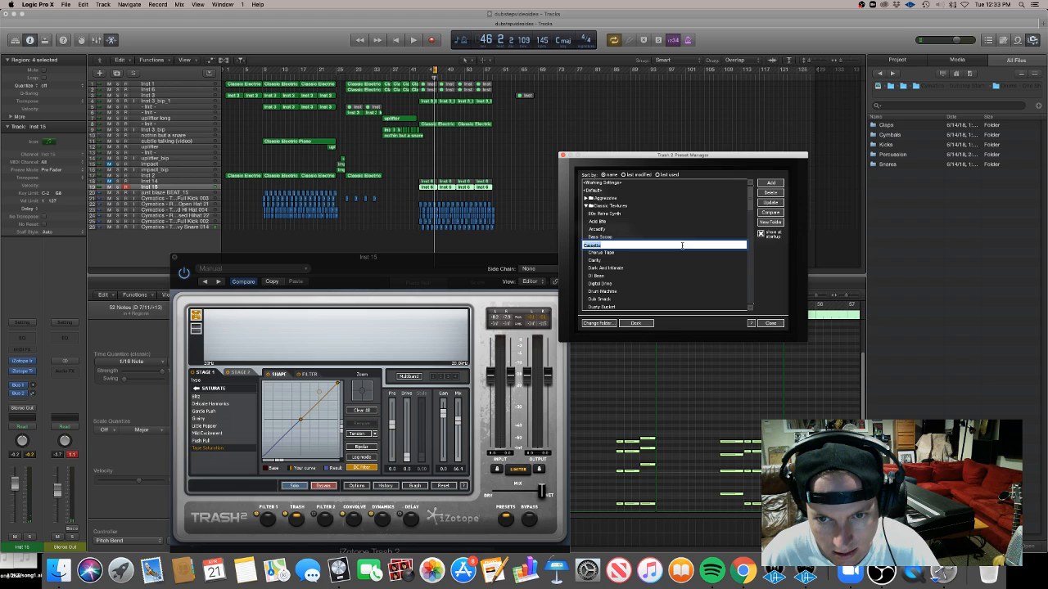
Audition more Trash 2 presets, choose Fuzz Fader, and close the preset manager and plugin window
click(679, 222)
key(space)
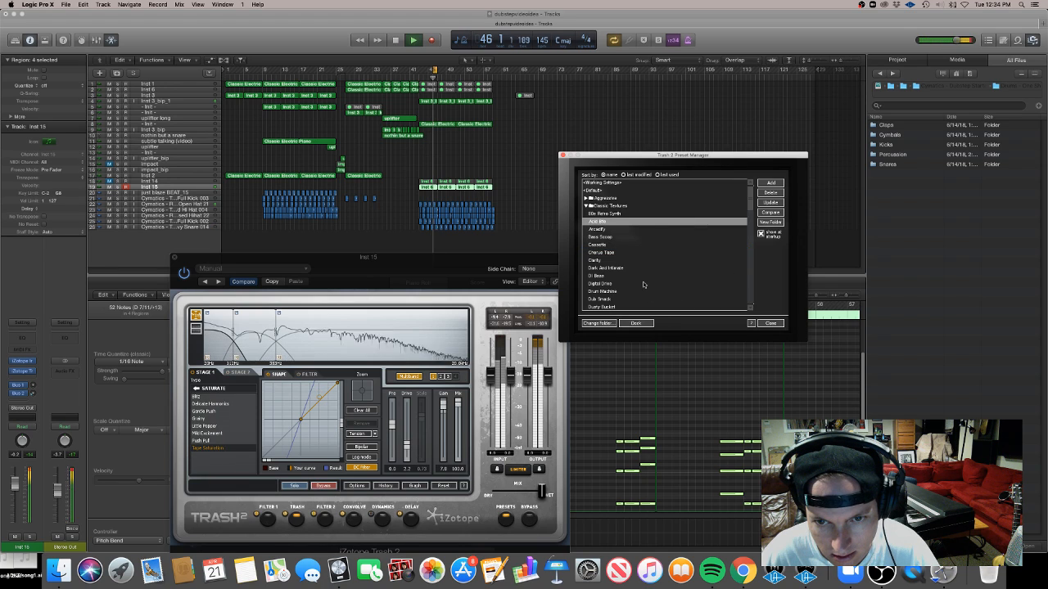
click(611, 300)
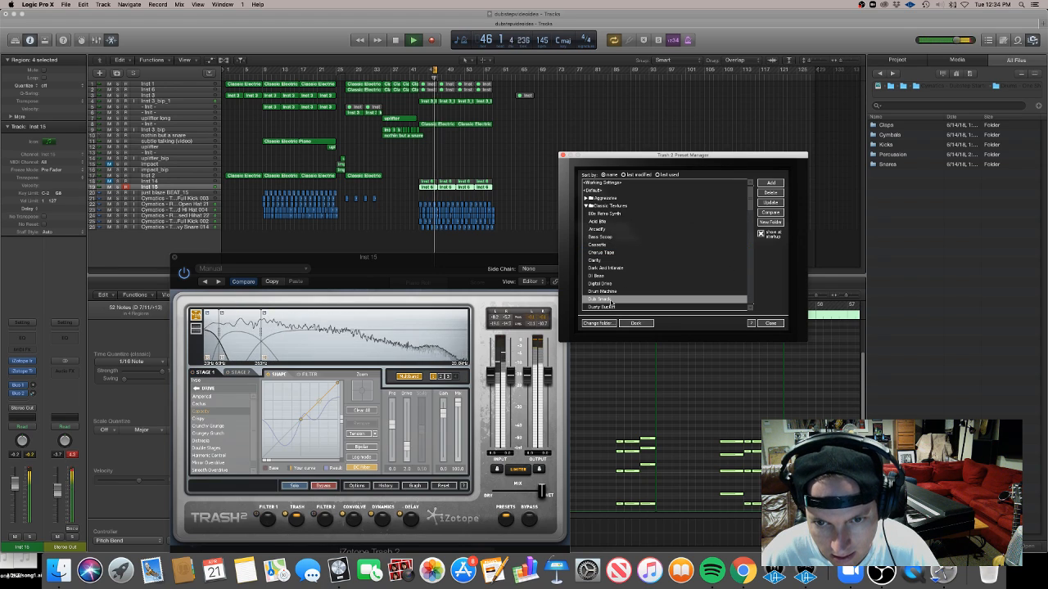
click(611, 308)
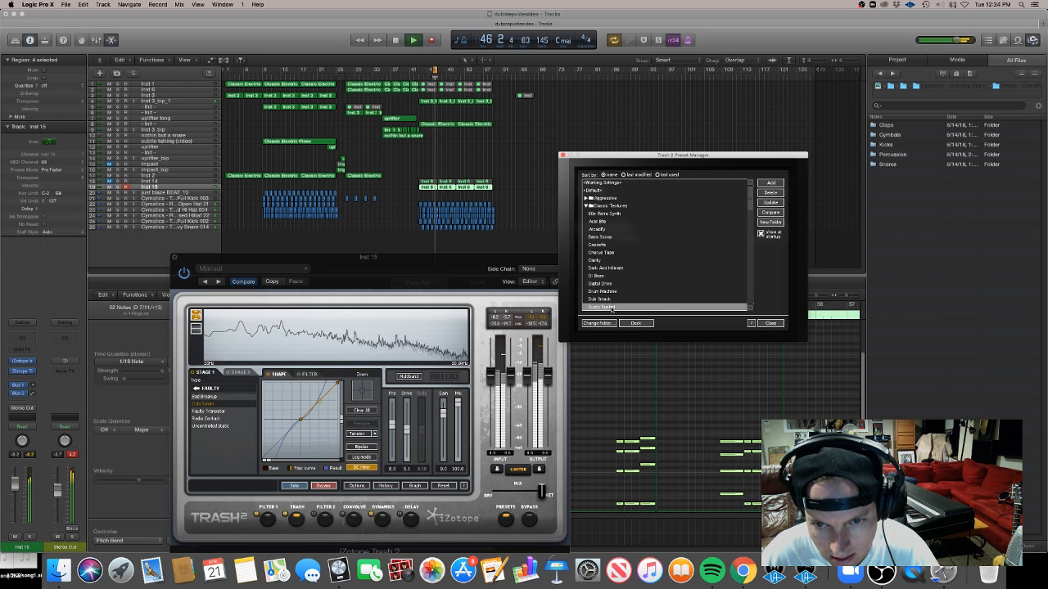
scroll(713, 237, down, 5)
click(612, 253)
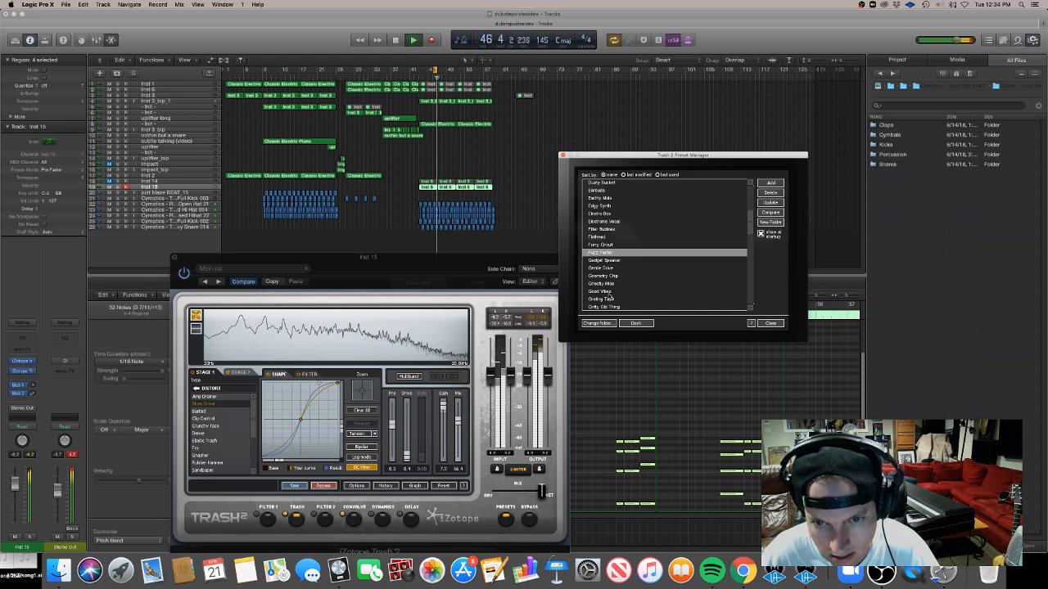
click(117, 182)
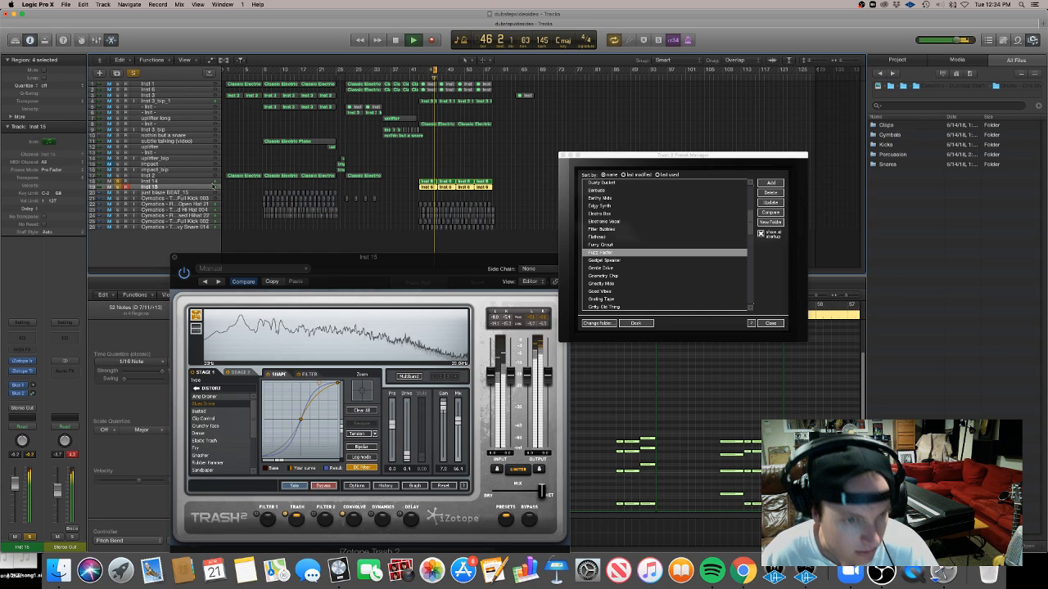
click(771, 323)
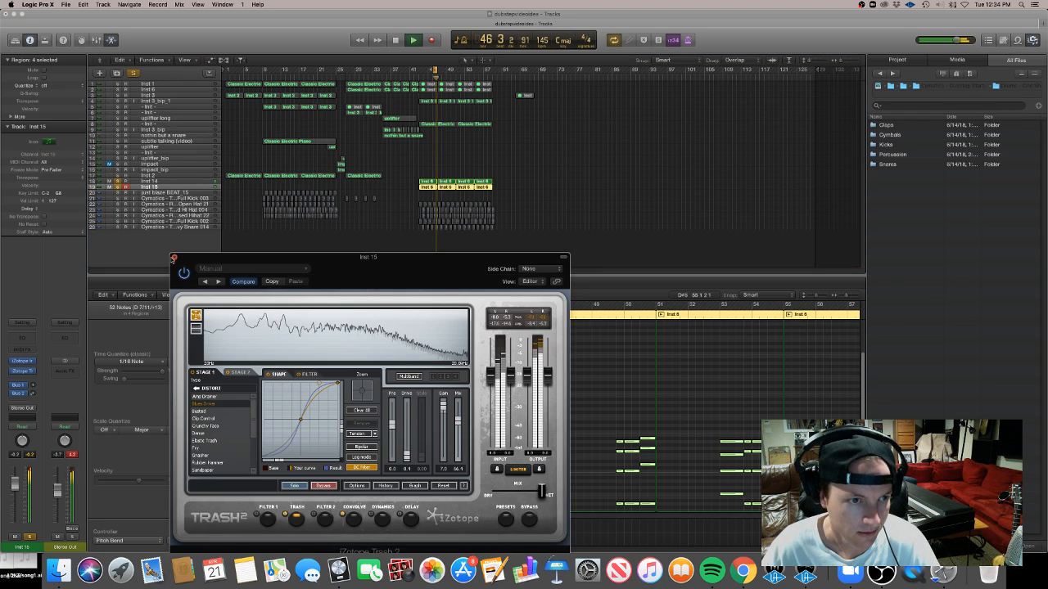
click(172, 259)
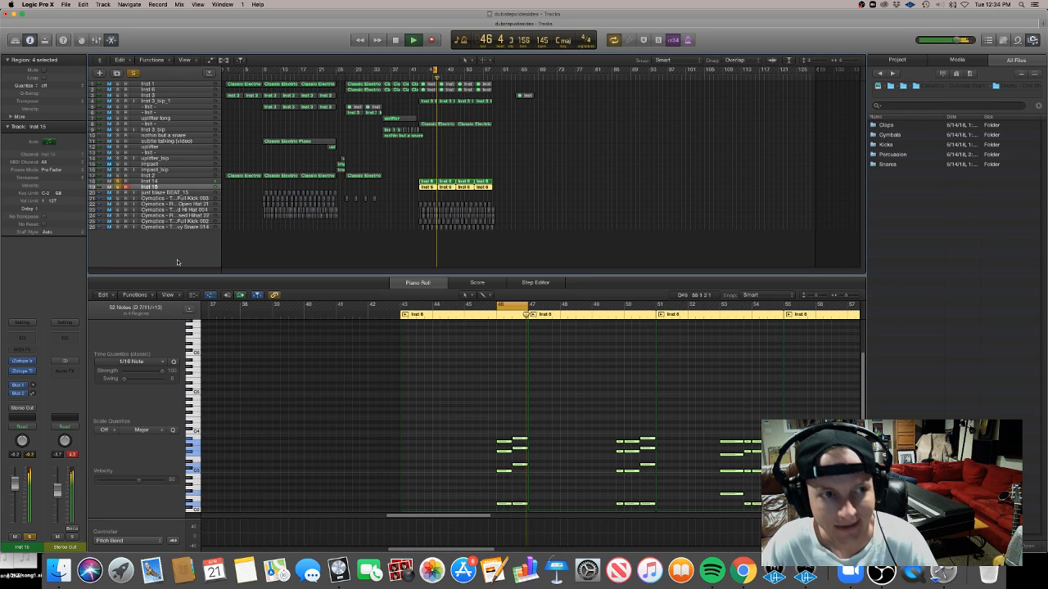
Select both chord tracks and pack them into a summing track stack
click(165, 181)
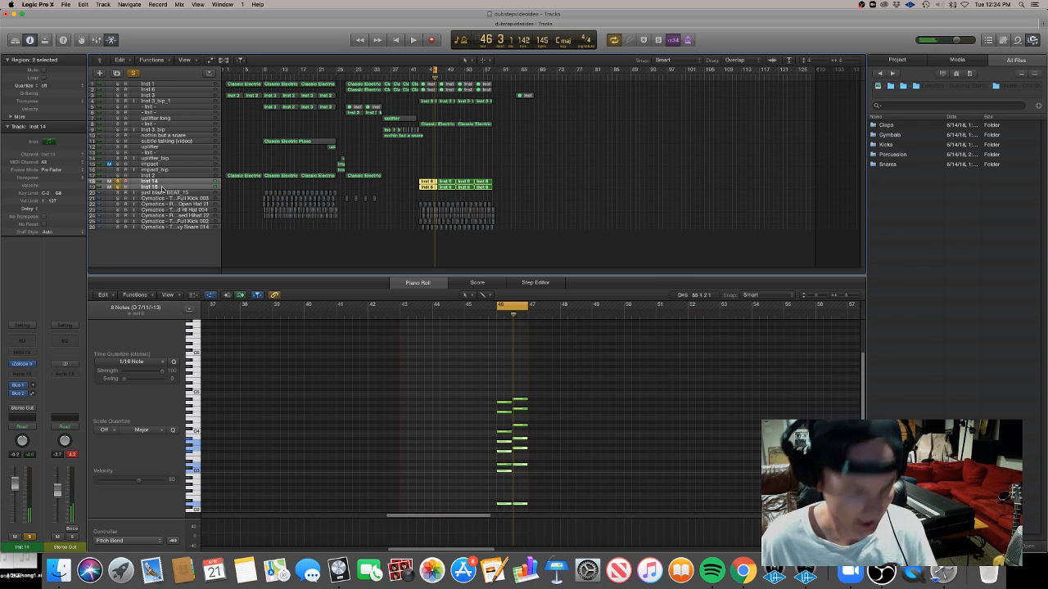
right_click(161, 187)
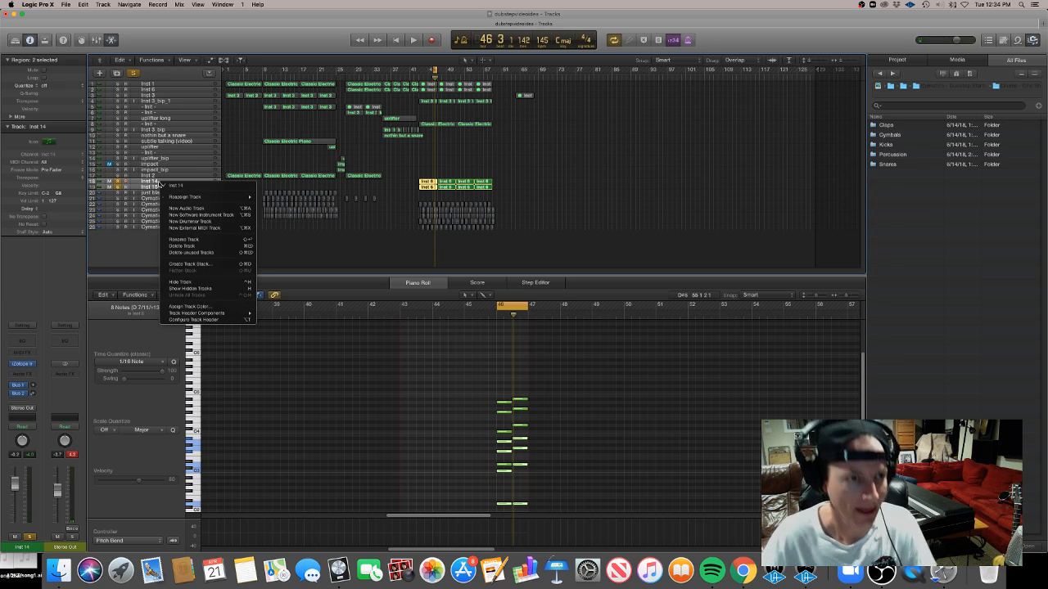
click(222, 265)
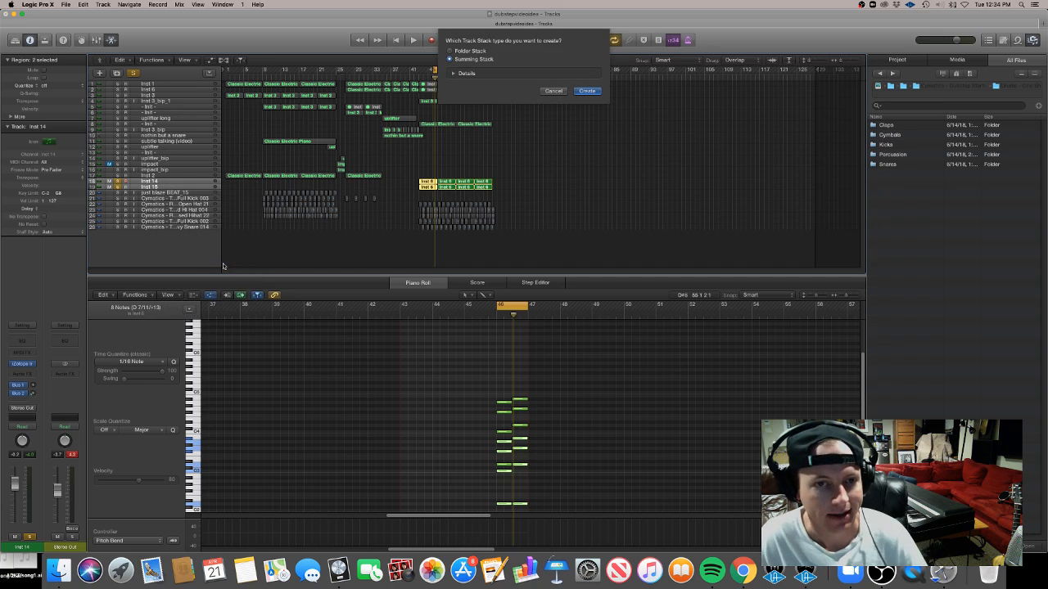
click(588, 90)
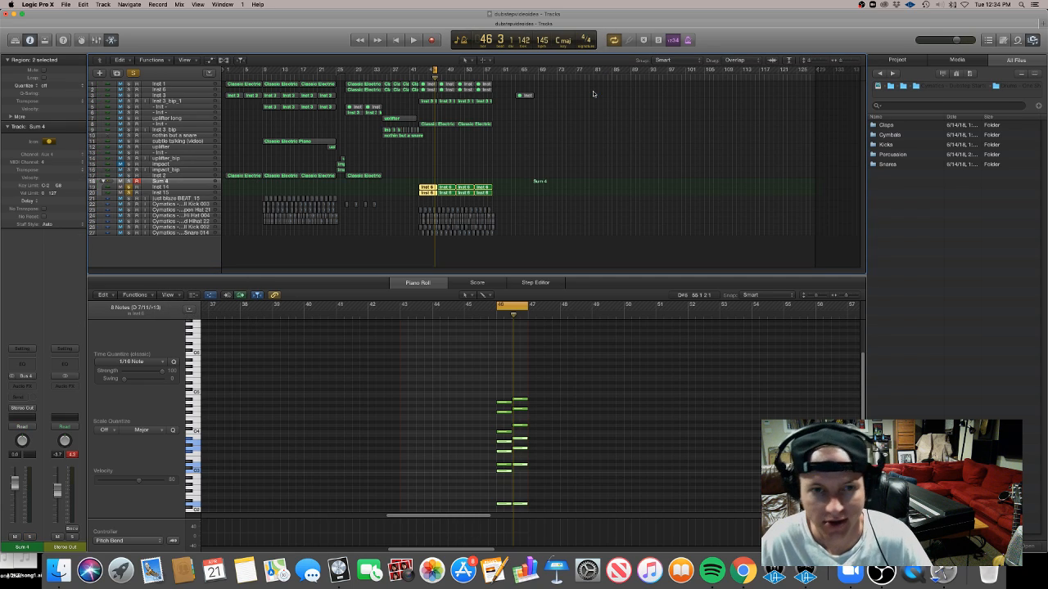
Rename the summing stack to Chord stab drop
click(104, 182)
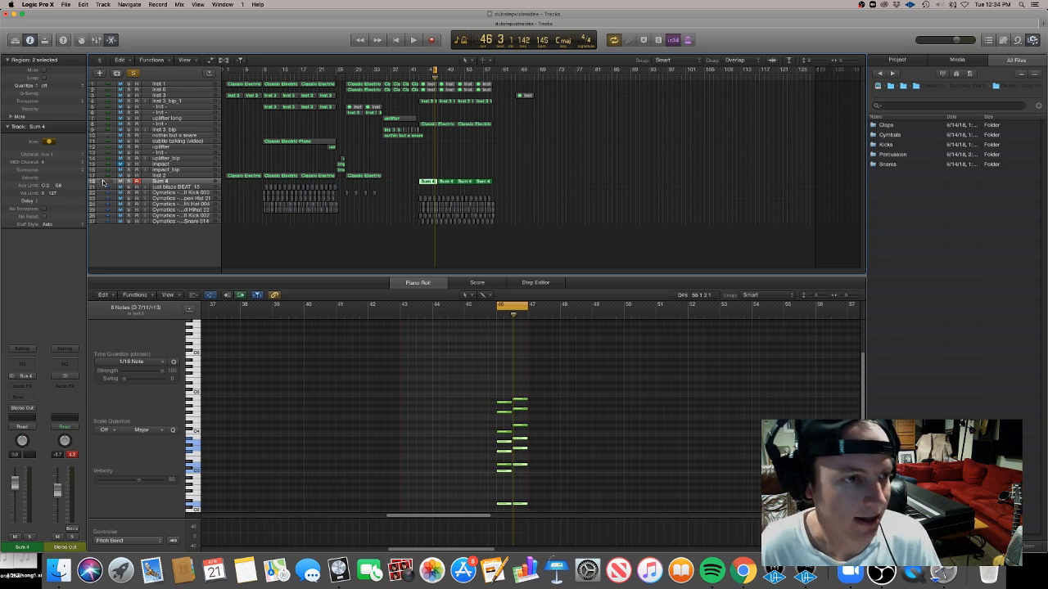
click(104, 182)
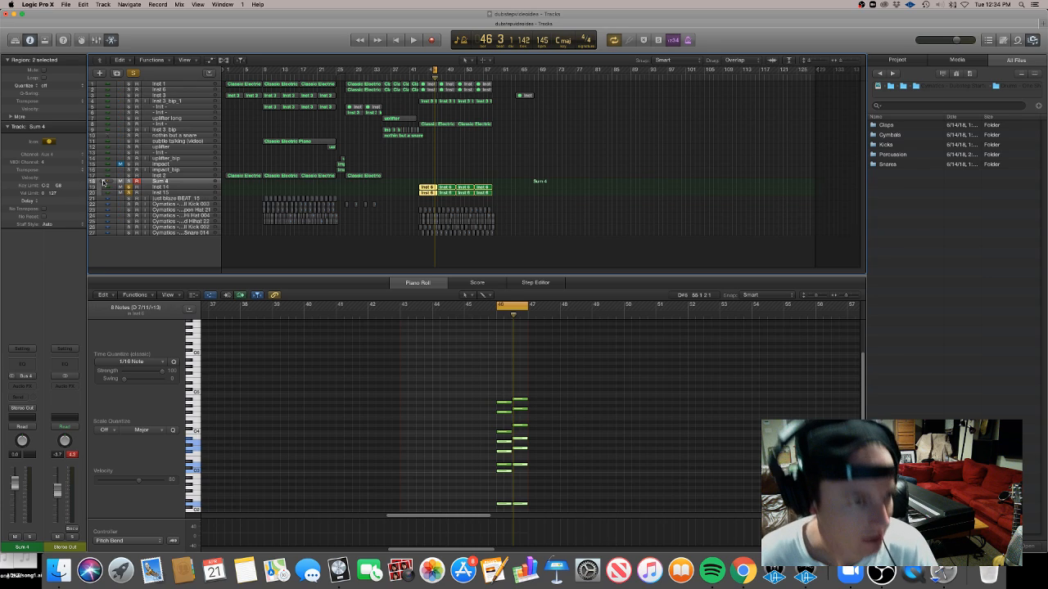
click(180, 182)
text(hord)
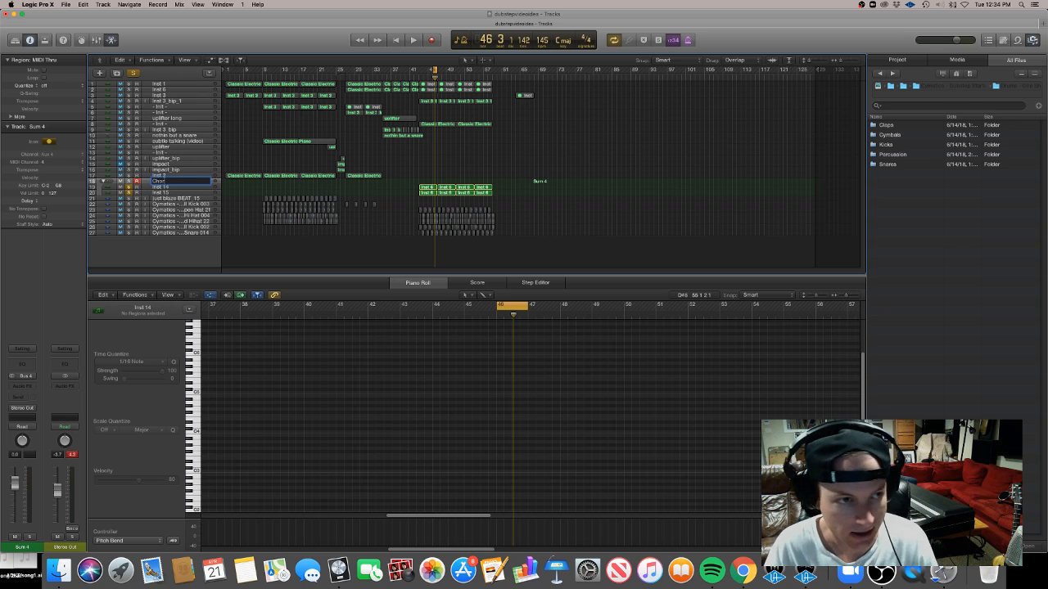
text( stab drop)
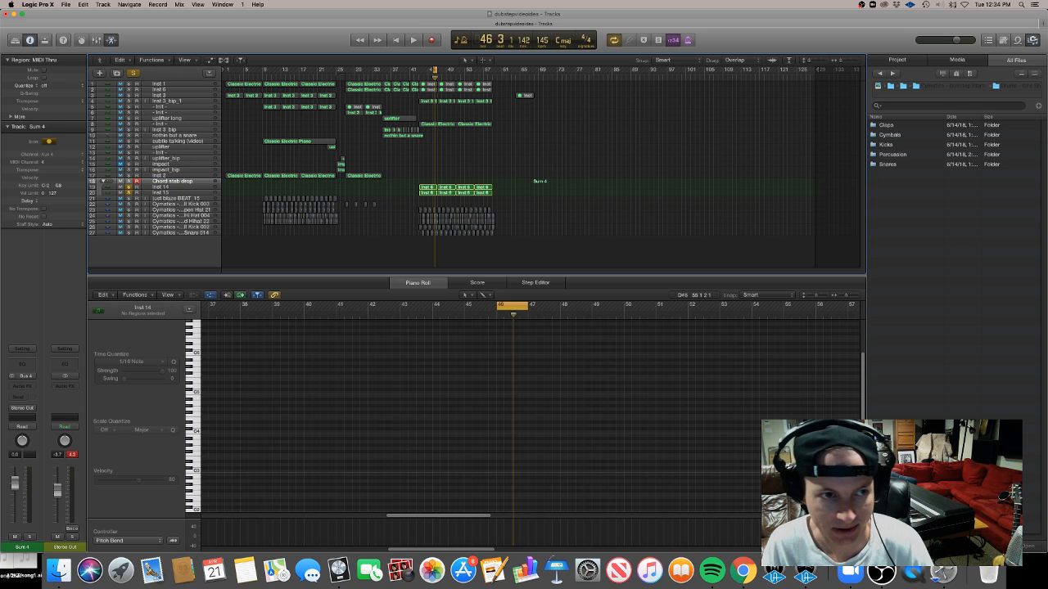
key(Return)
Insert a Compressor on the Chord stab drop stack and switch it to the Studio FET model
click(12, 398)
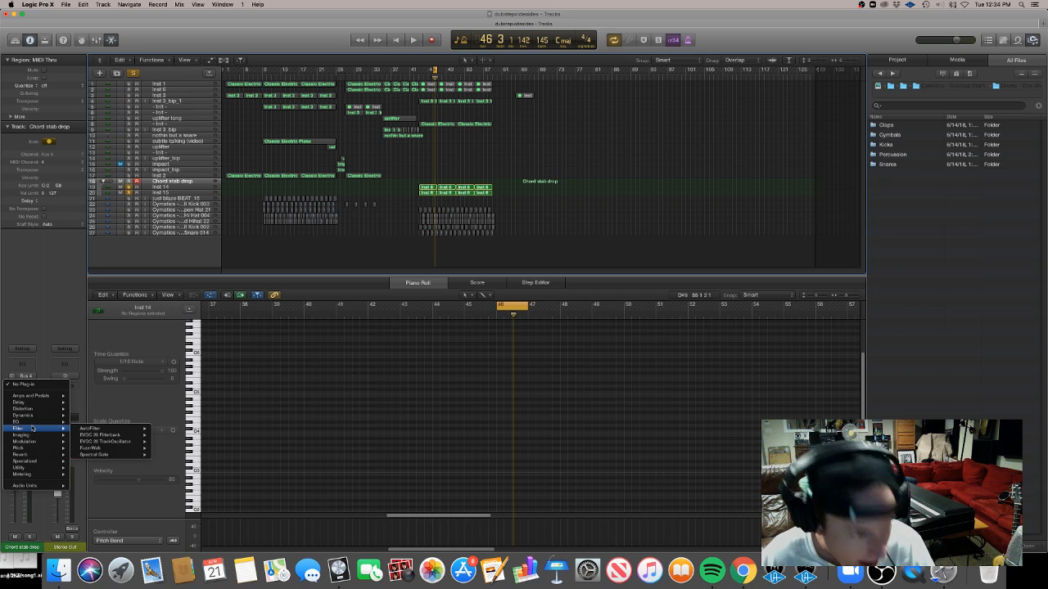
click(8, 288)
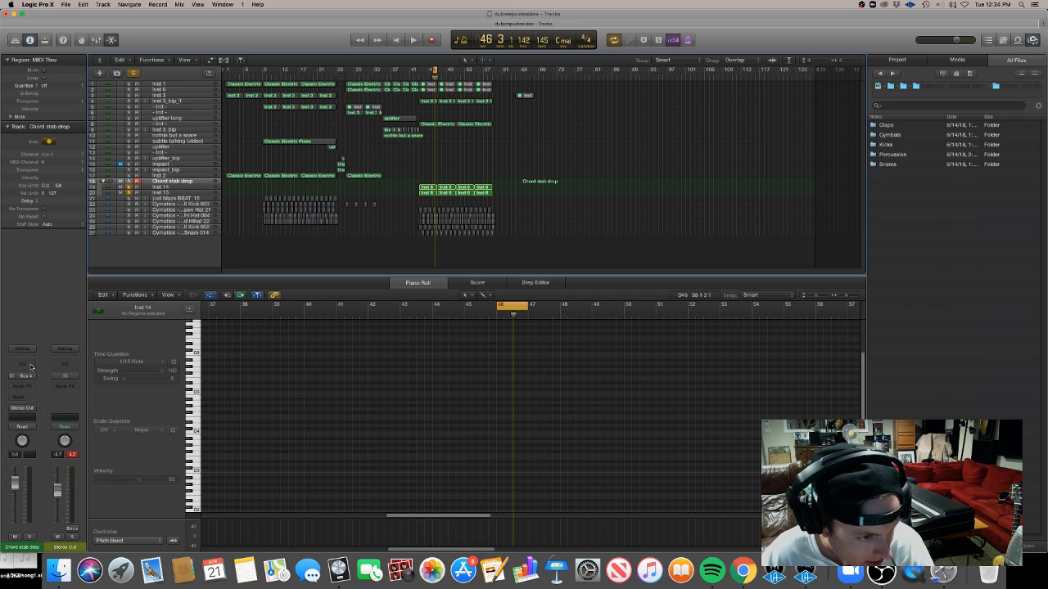
click(26, 358)
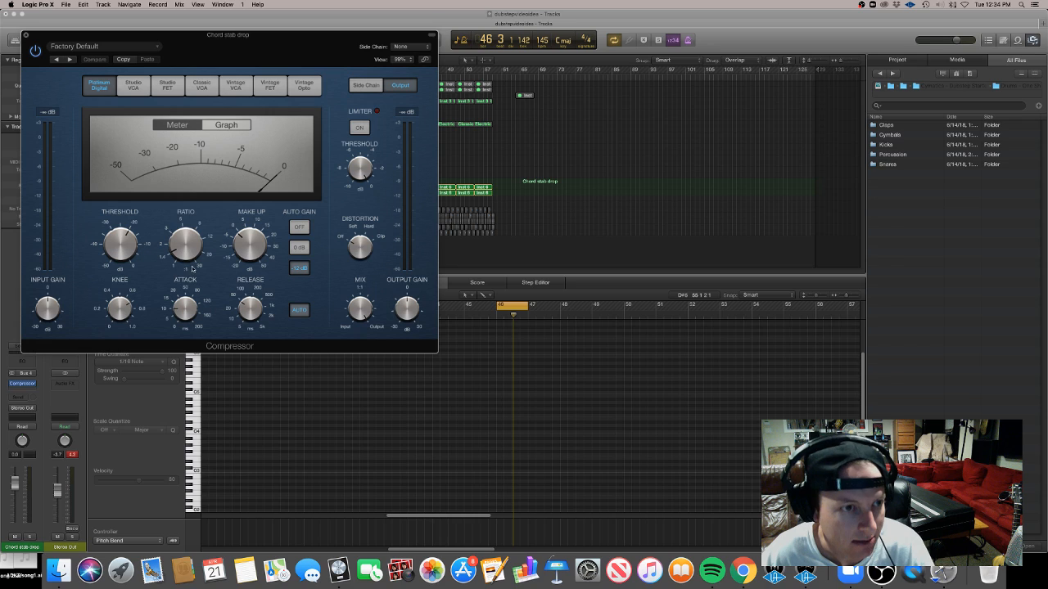
click(170, 88)
drag(183, 56, 637, 210)
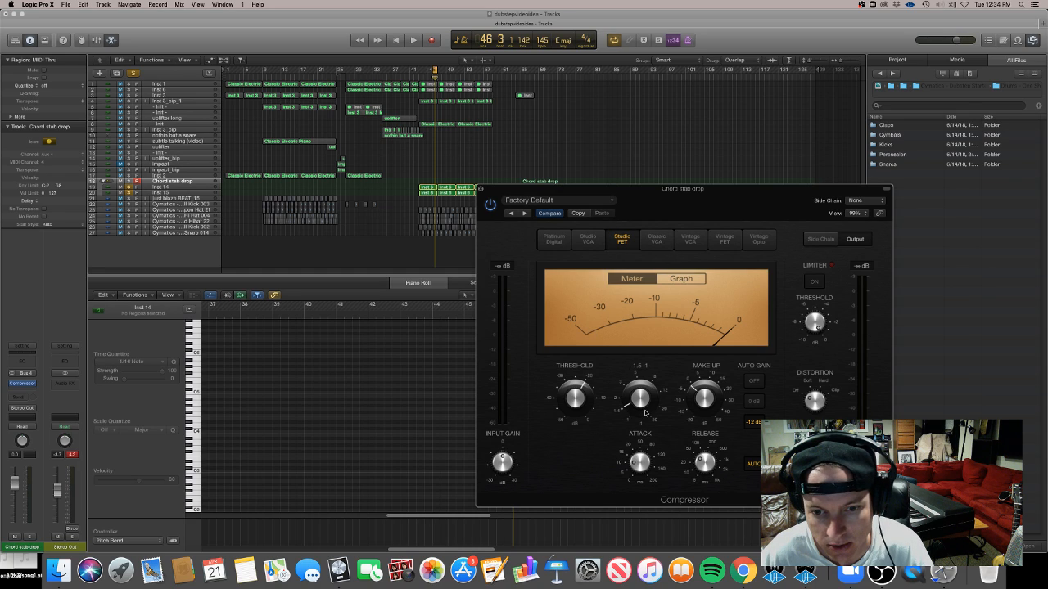
Play the part, turn Auto Gain off, adjust the threshold, set attack to about 4.5 ms, then close the Compressor
key(space)
click(751, 382)
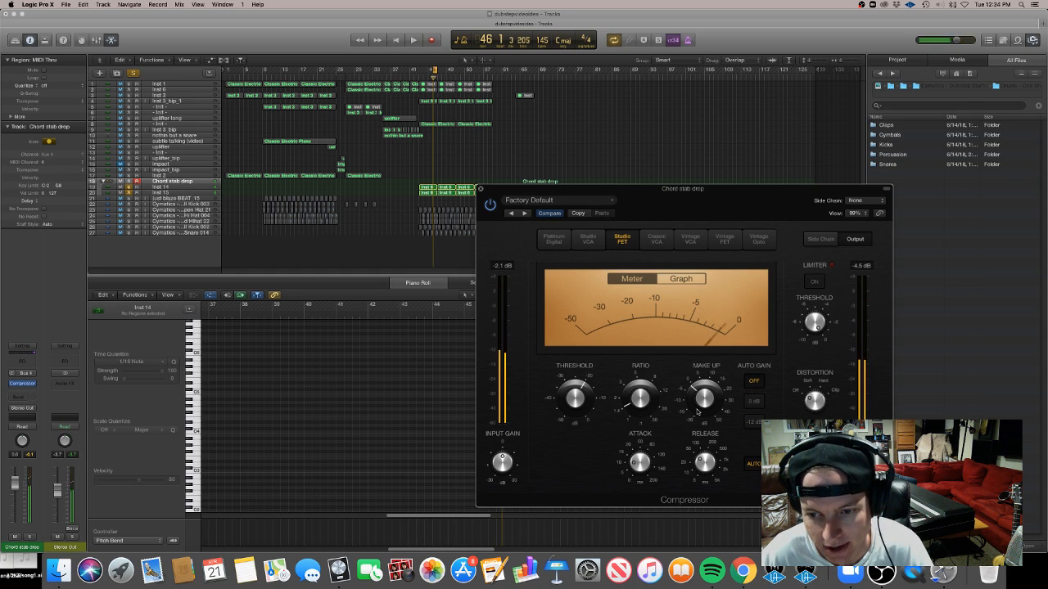
key(space)
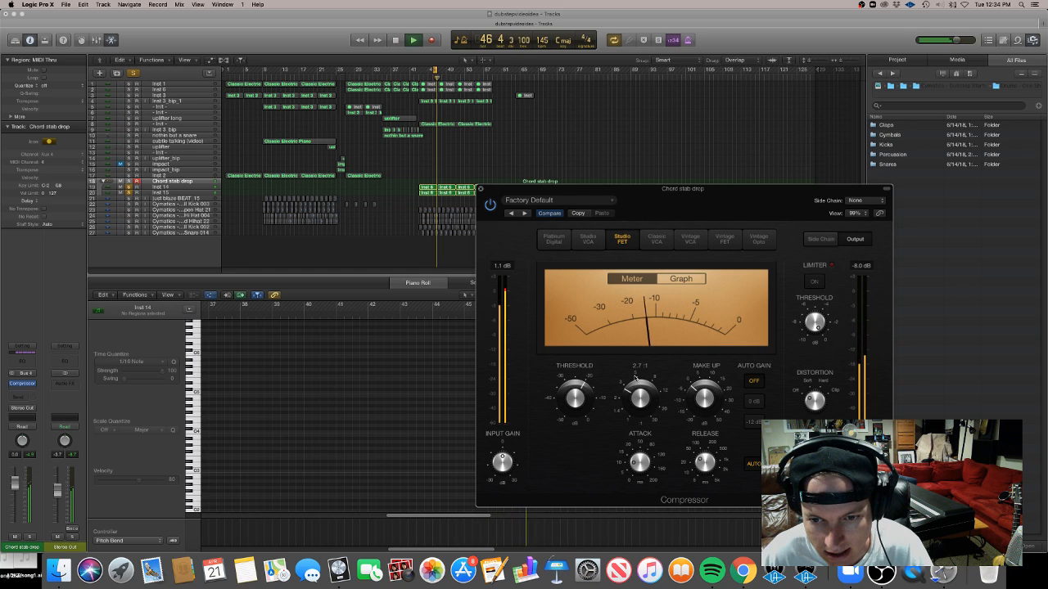
drag(570, 400, 571, 379)
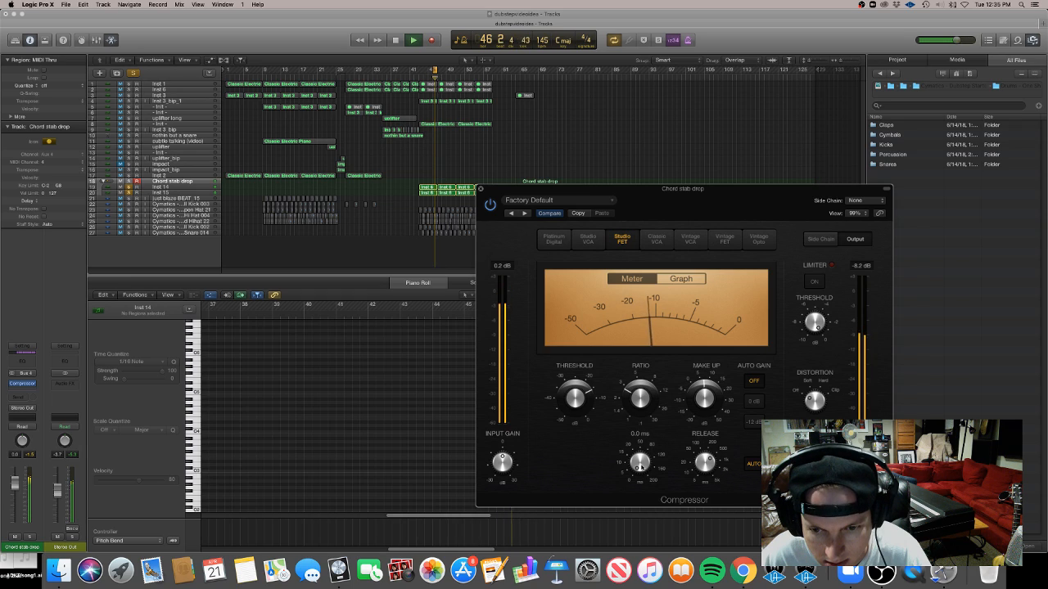
mouse_move(640, 465)
mouse_down()
mouse_move(640, 412)
mouse_move(638, 461)
mouse_up()
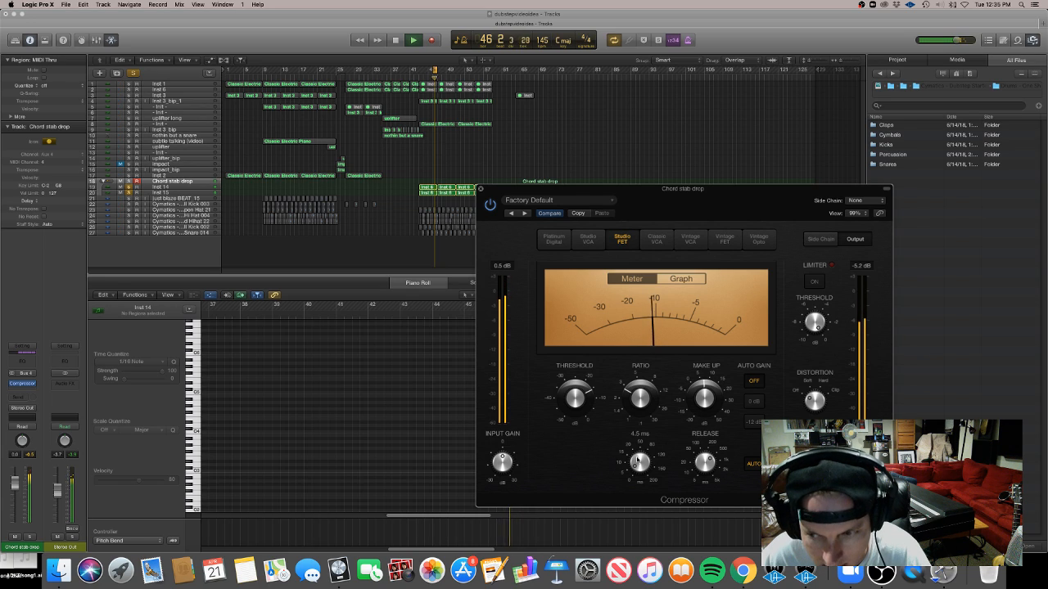
click(480, 189)
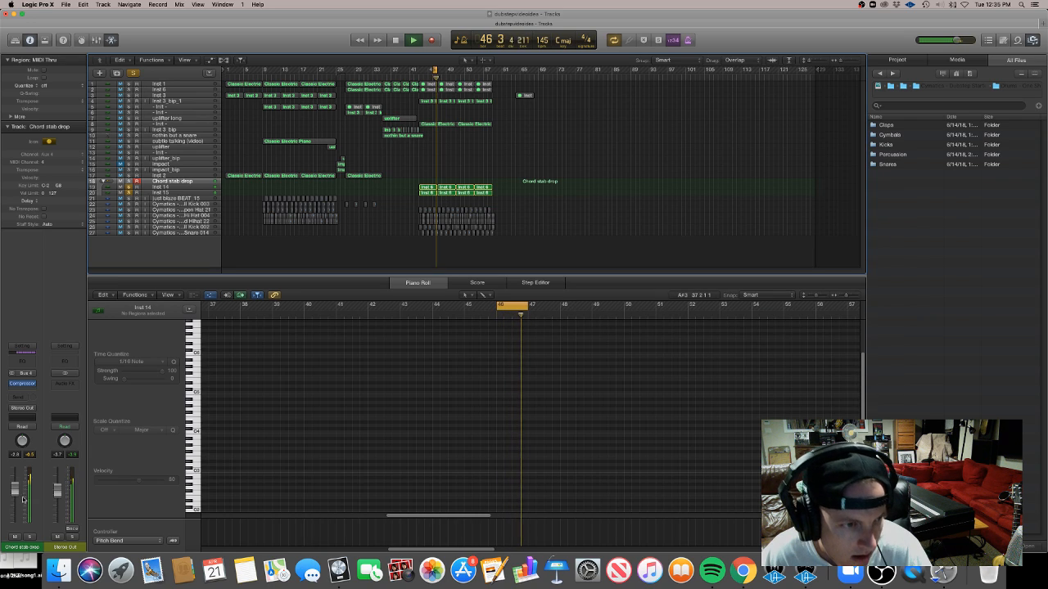
Add a send from the Chord stab drop stack to Bus 3 and play the part
key(space)
click(10, 395)
mouse_move(33, 433)
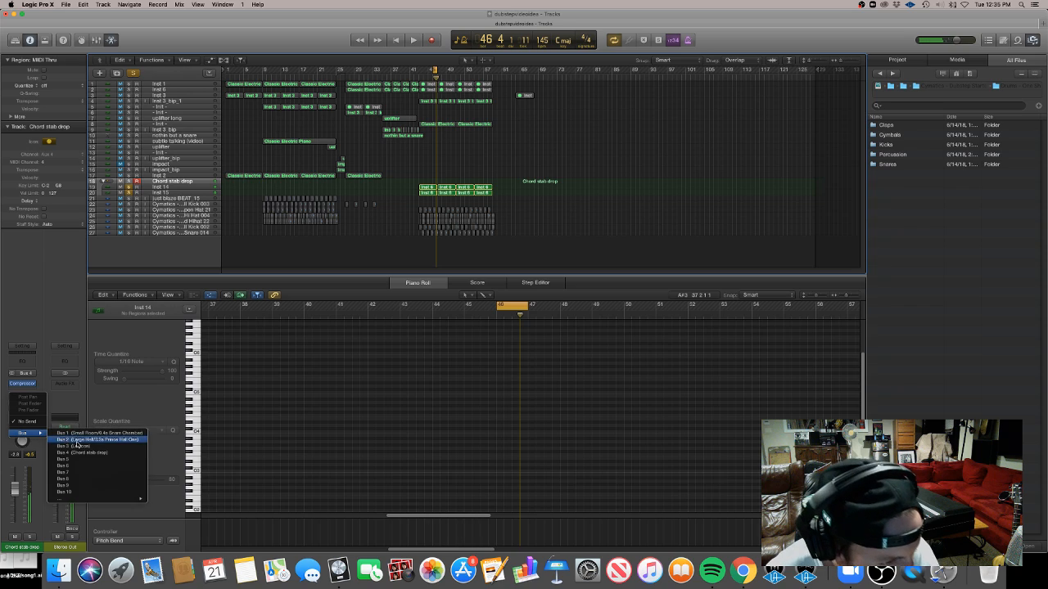
click(84, 449)
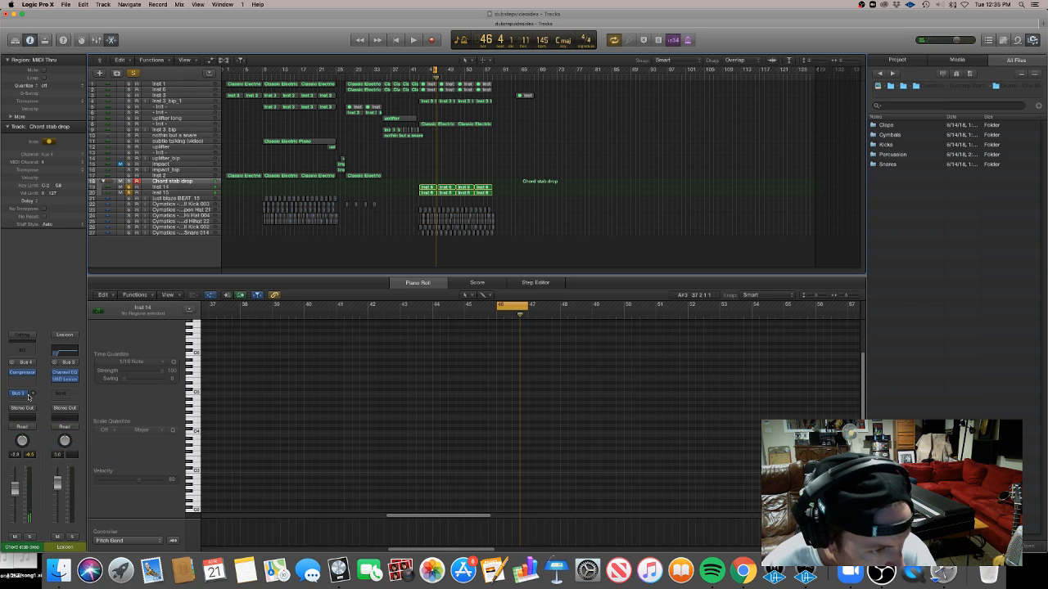
key(space)
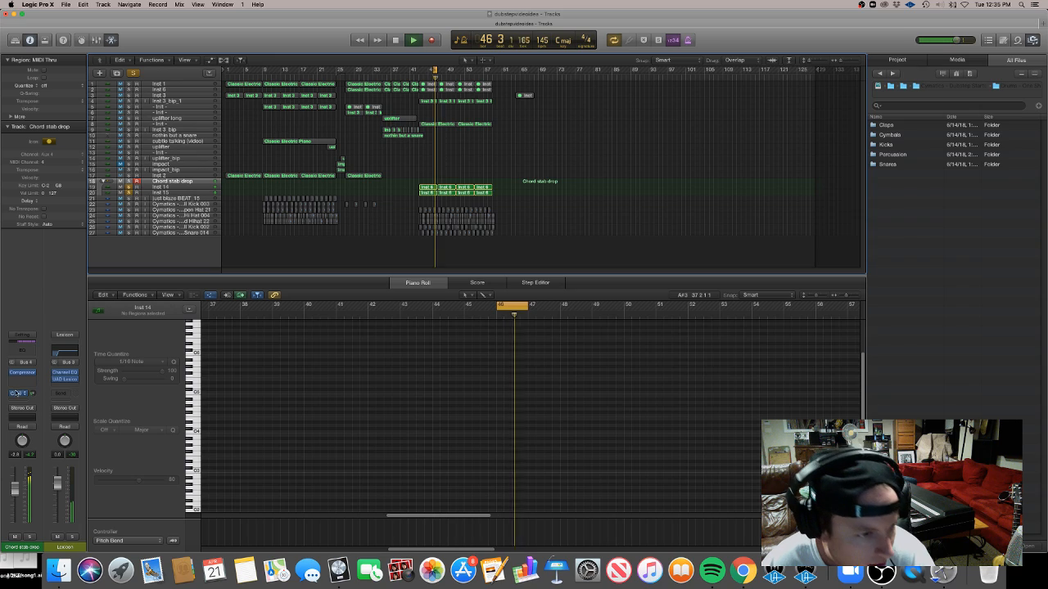
key(space)
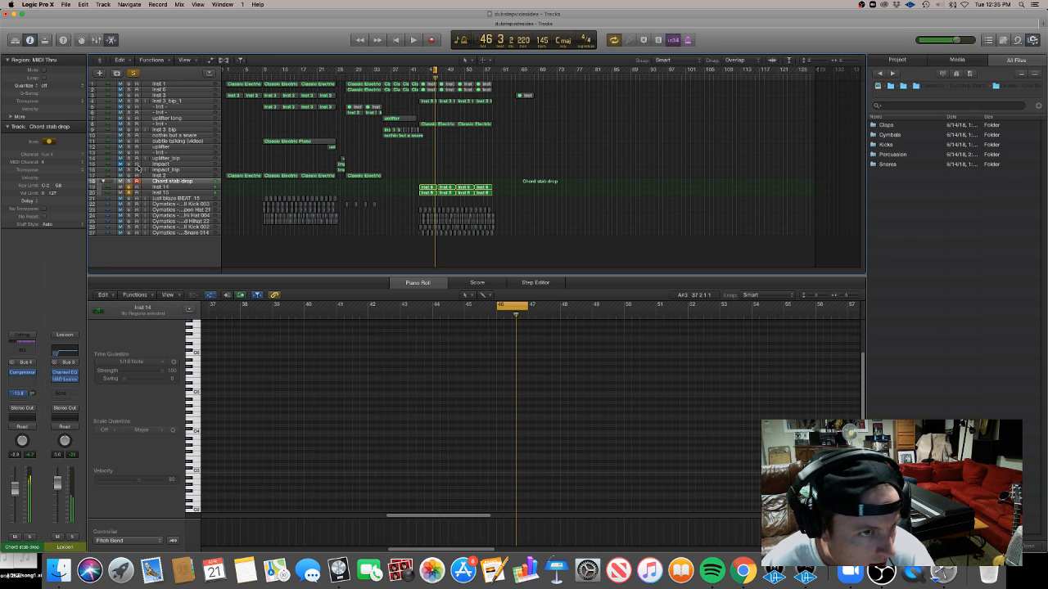
Play the chord part back from bar 43
click(129, 187)
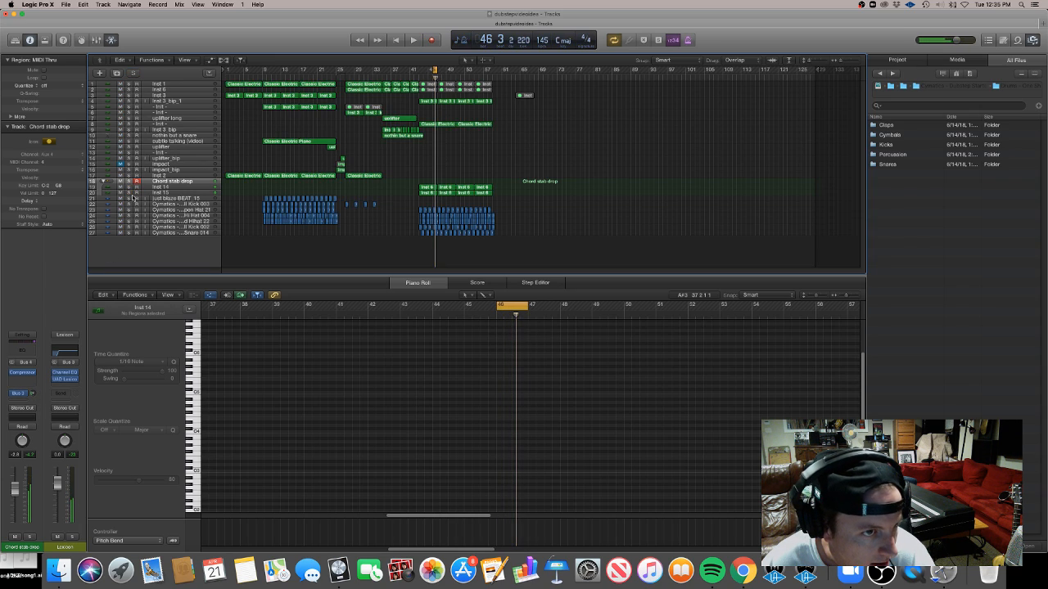
click(420, 78)
key(space)
drag(433, 71, 419, 71)
key(space)
Raise the volume of the Classic Electric Piano track and play it back from bar 42
click(155, 123)
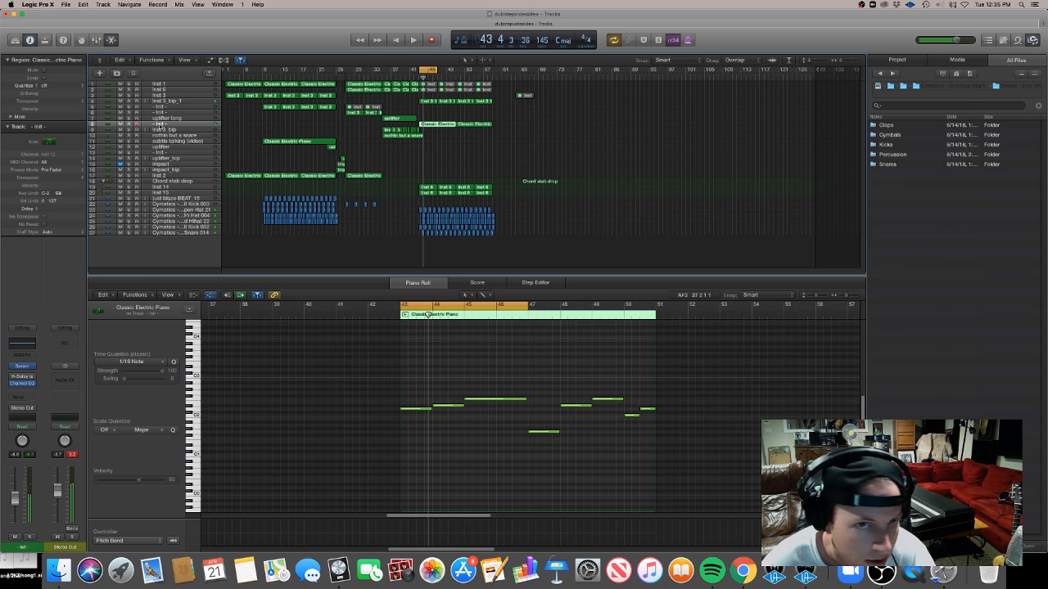
drag(18, 502, 16, 486)
key(space)
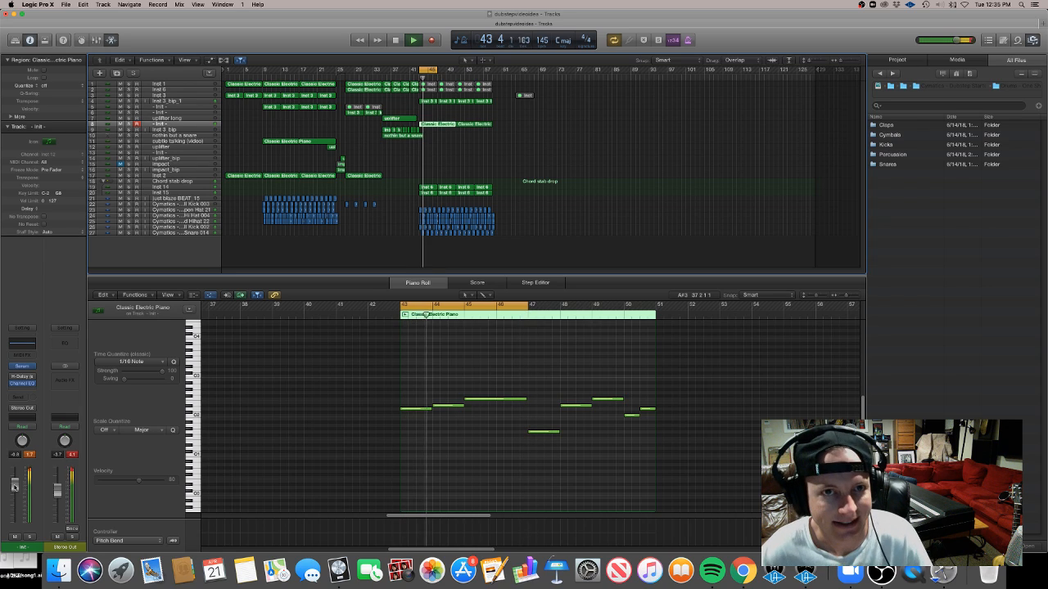
key(space)
click(421, 71)
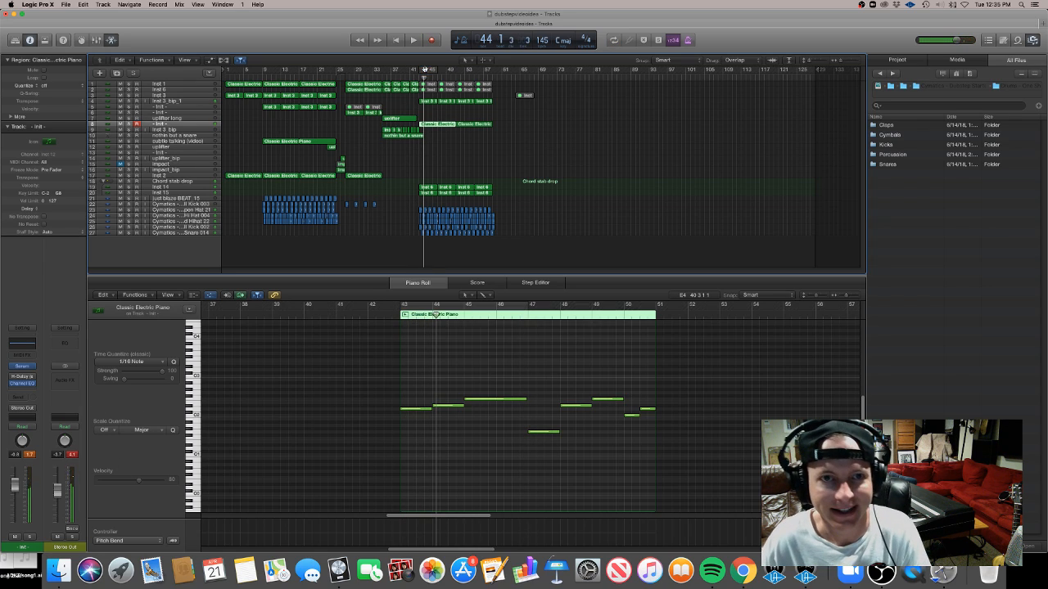
click(417, 78)
click(414, 78)
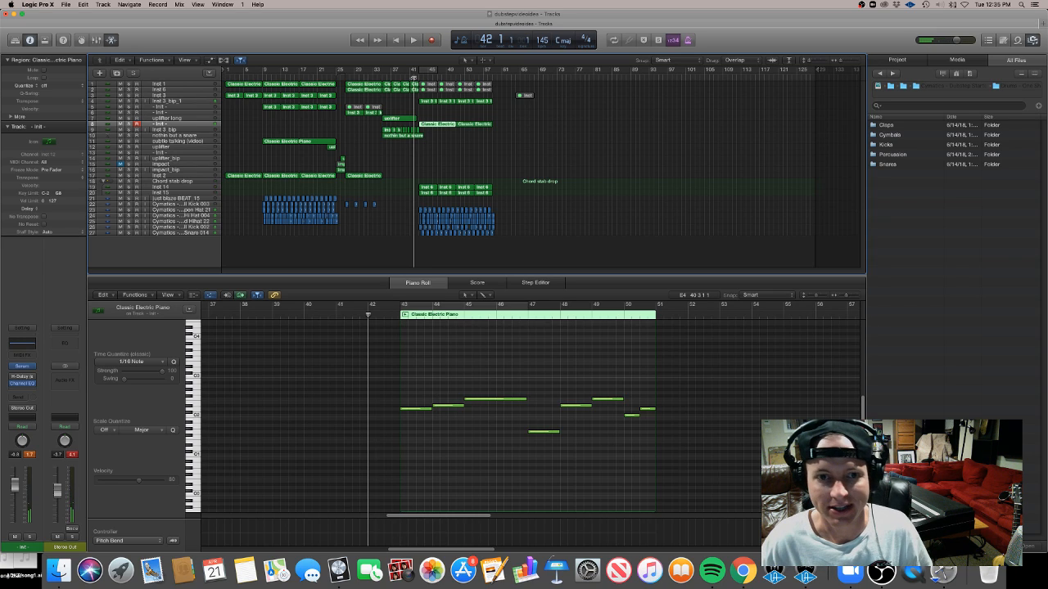
key(space)
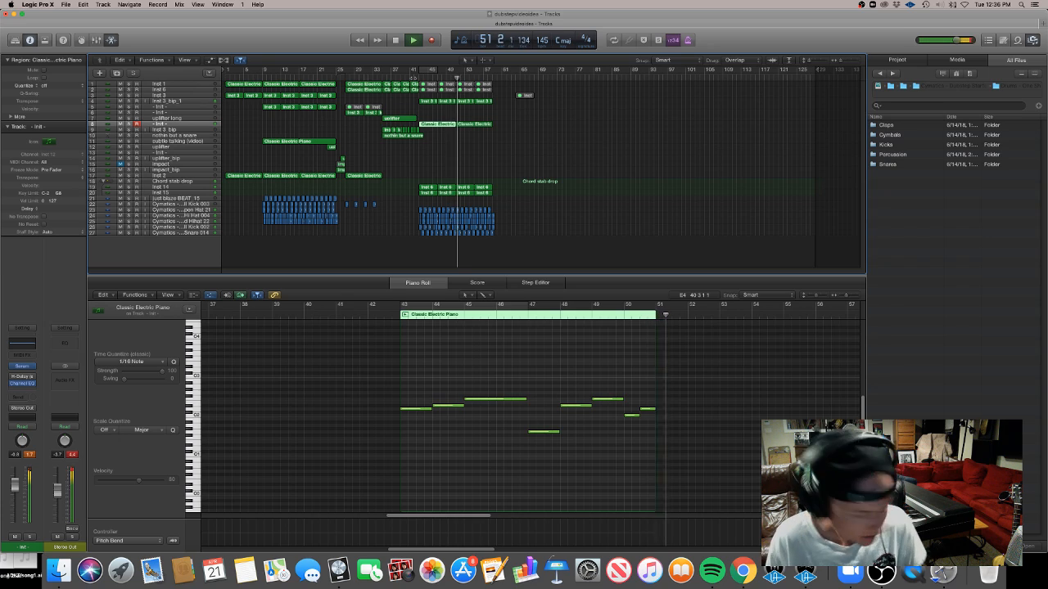
Select the four Chord stab drop regions, select their opening chord notes at bars 53 and 57, and dismiss the alert
click(475, 127)
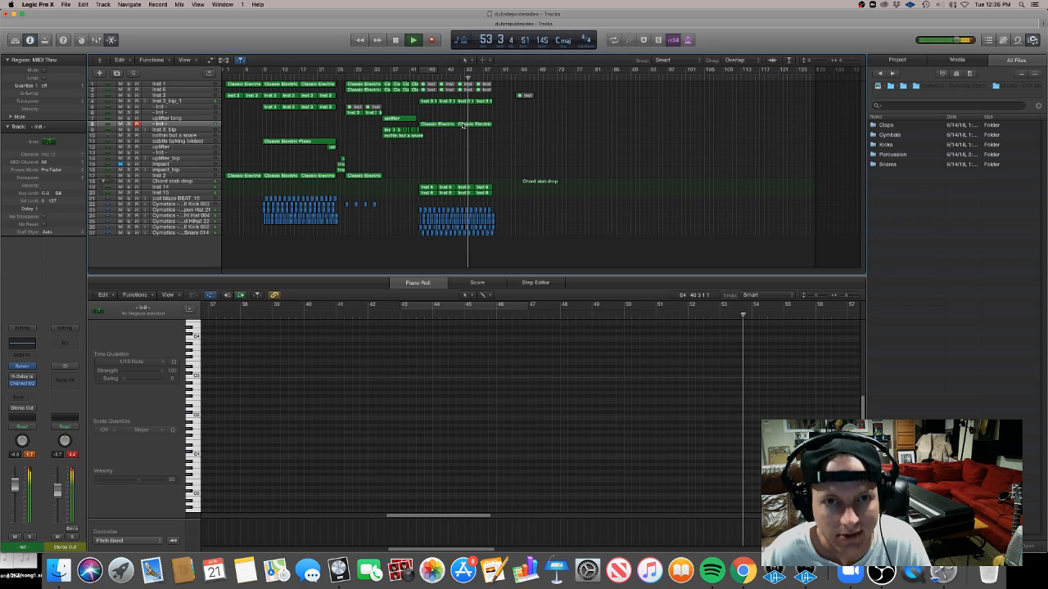
click(486, 102)
click(467, 191)
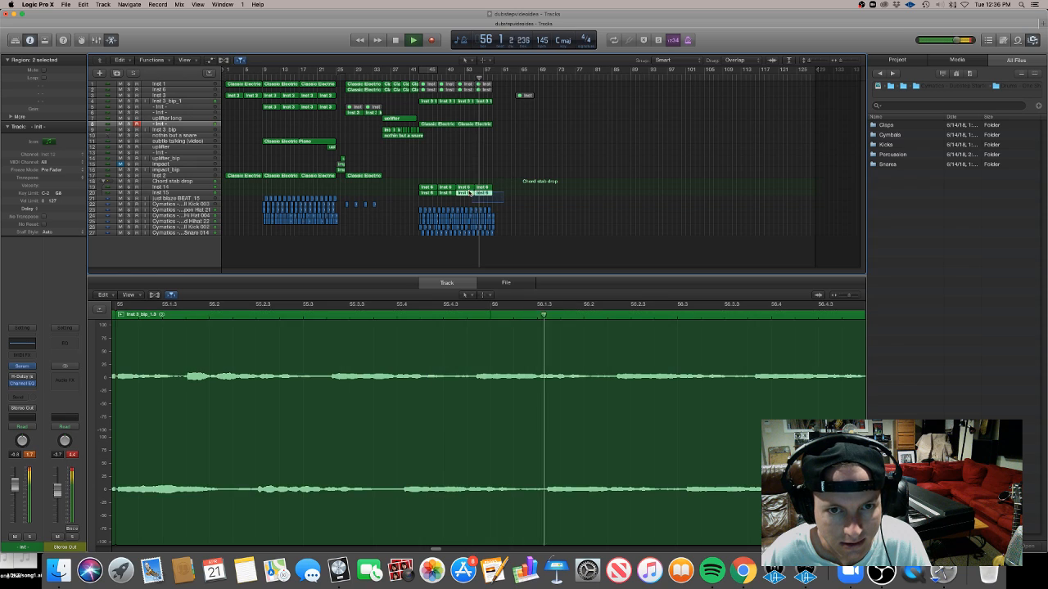
scroll(463, 434, down, 10)
scroll(463, 434, up, 10)
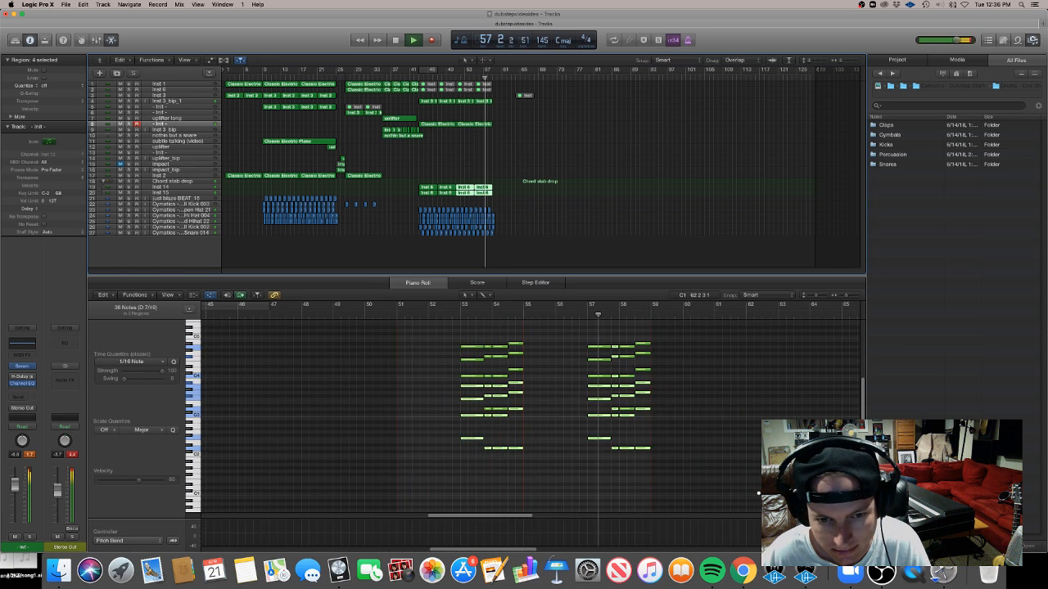
drag(587, 469, 592, 319)
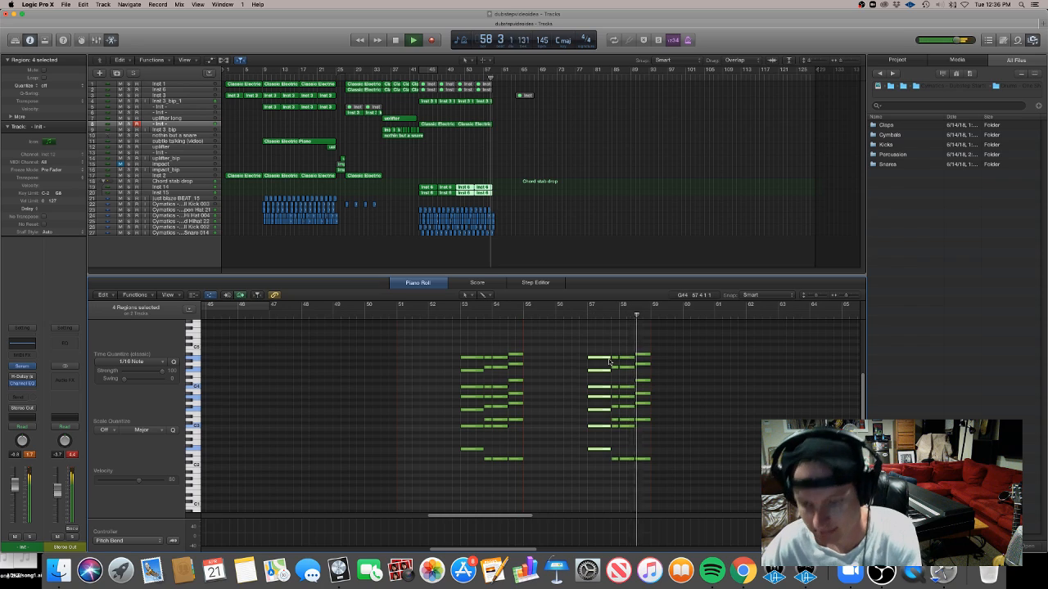
drag(444, 474, 469, 317)
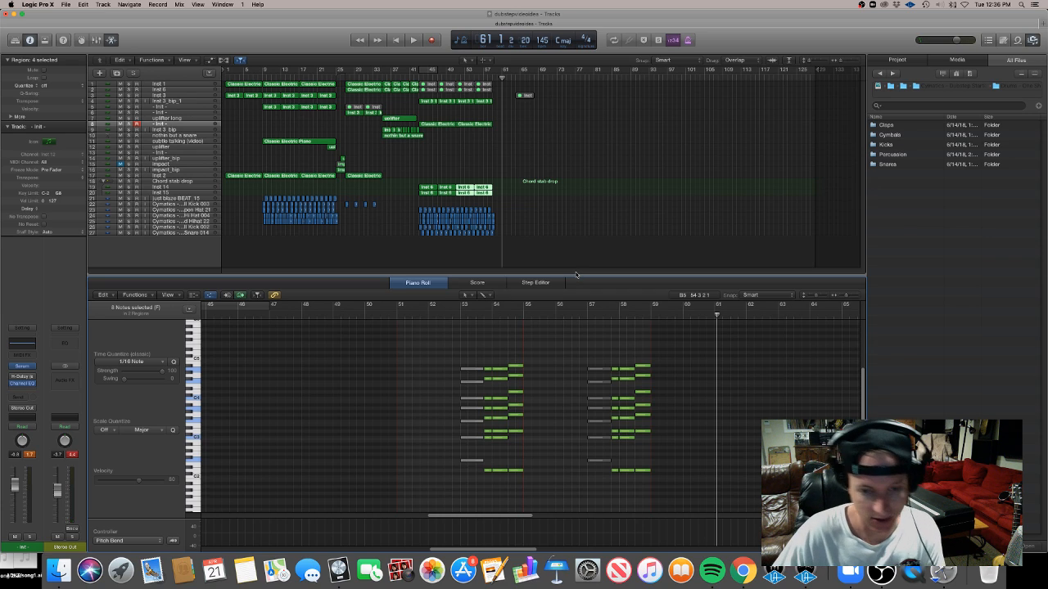
click(565, 257)
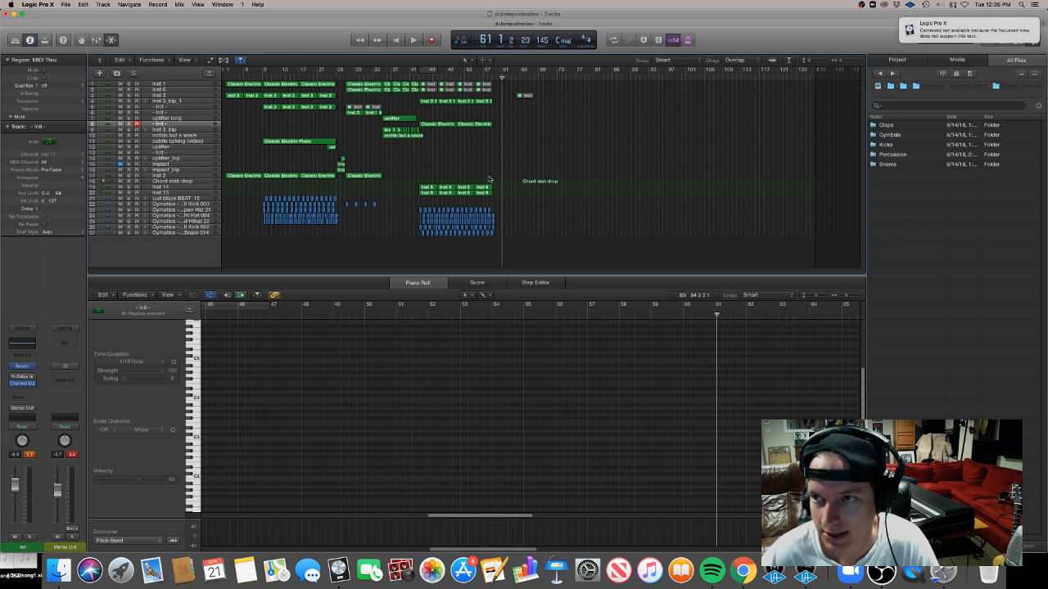
click(994, 30)
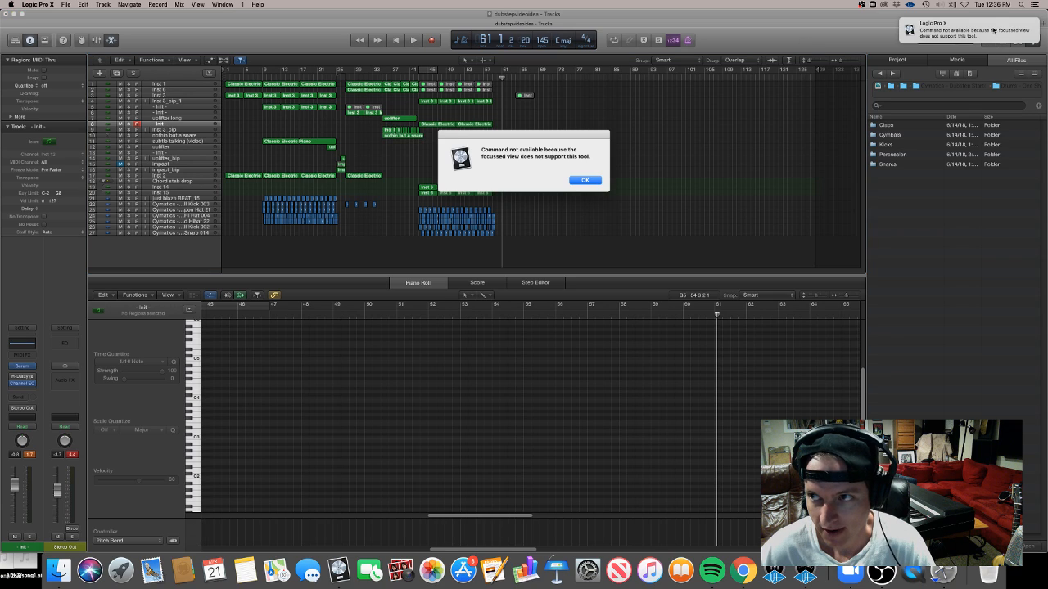
click(585, 179)
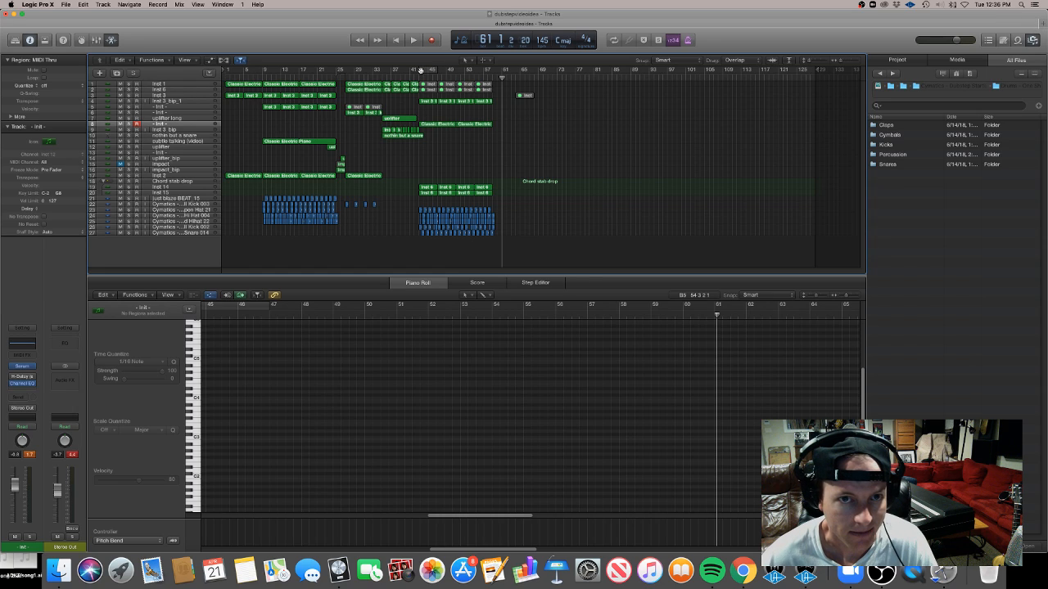
Duplicate the inst 3 track
mouse_move(420, 71)
mouse_down()
mouse_move(439, 71)
mouse_move(420, 72)
mouse_up()
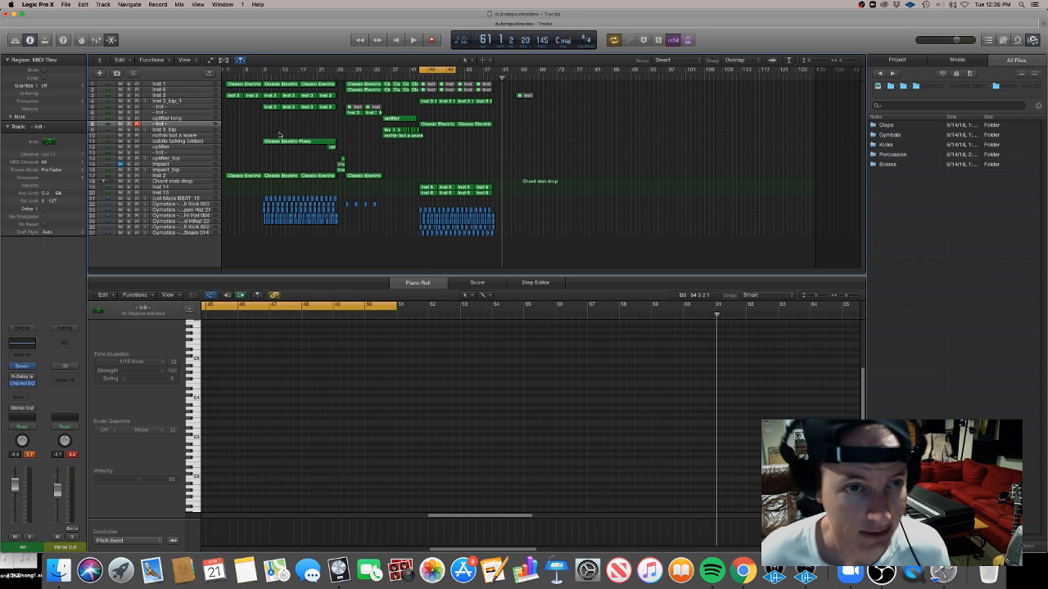
click(173, 107)
click(168, 95)
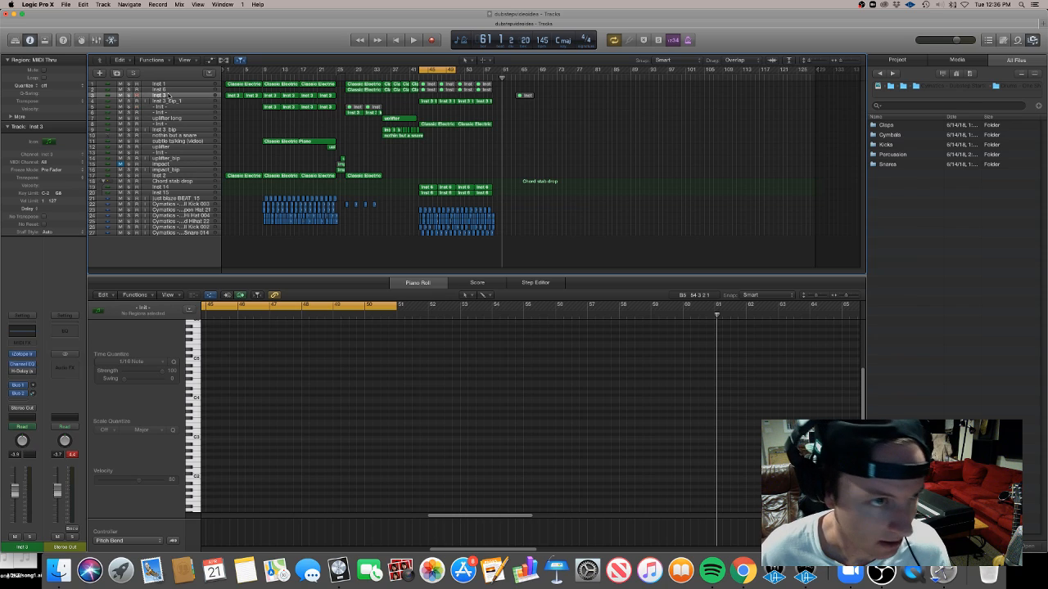
click(174, 107)
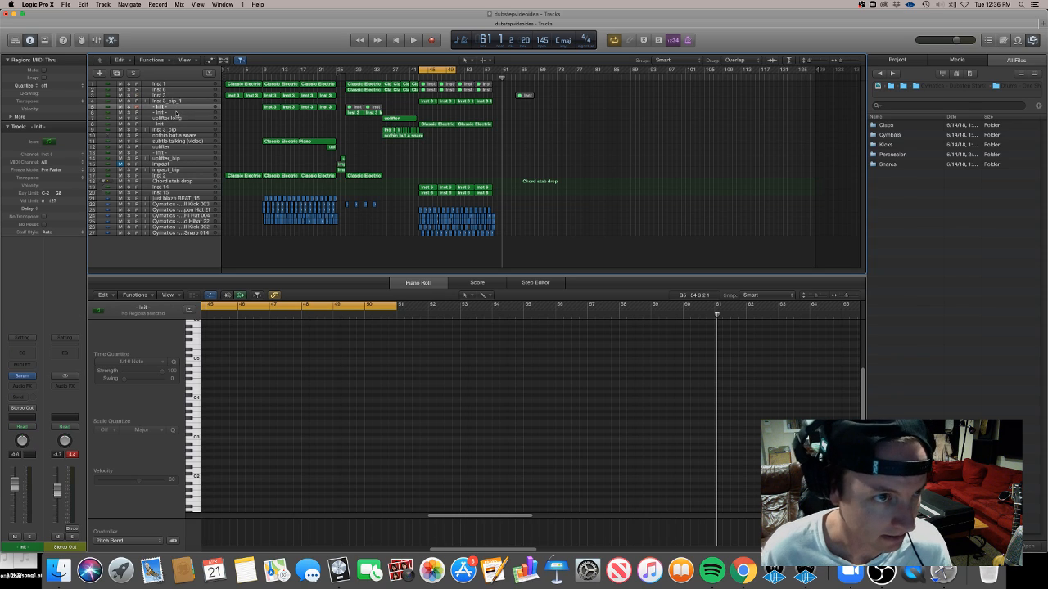
click(176, 113)
click(184, 107)
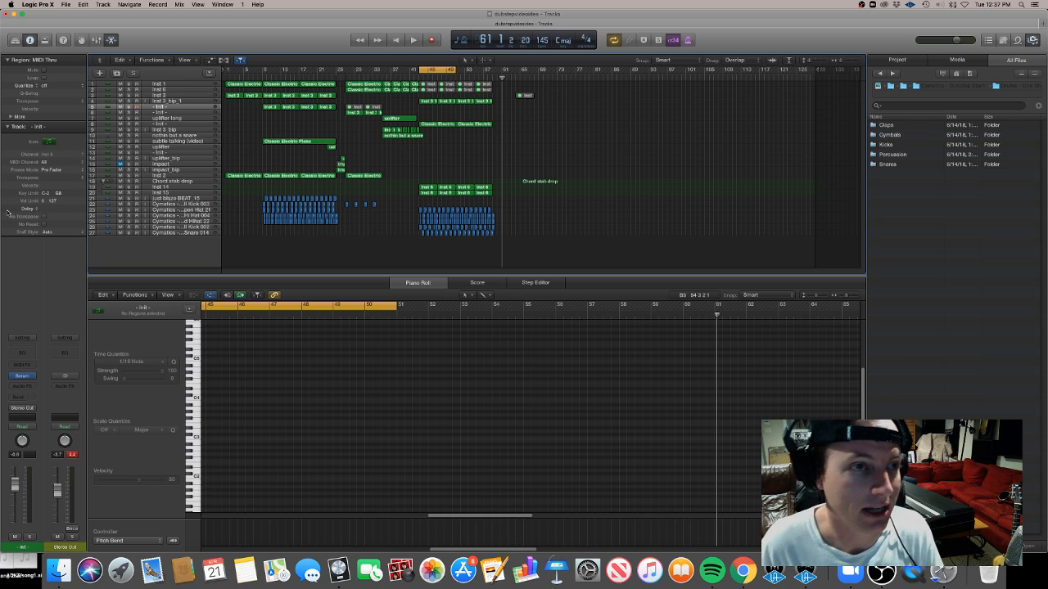
click(178, 97)
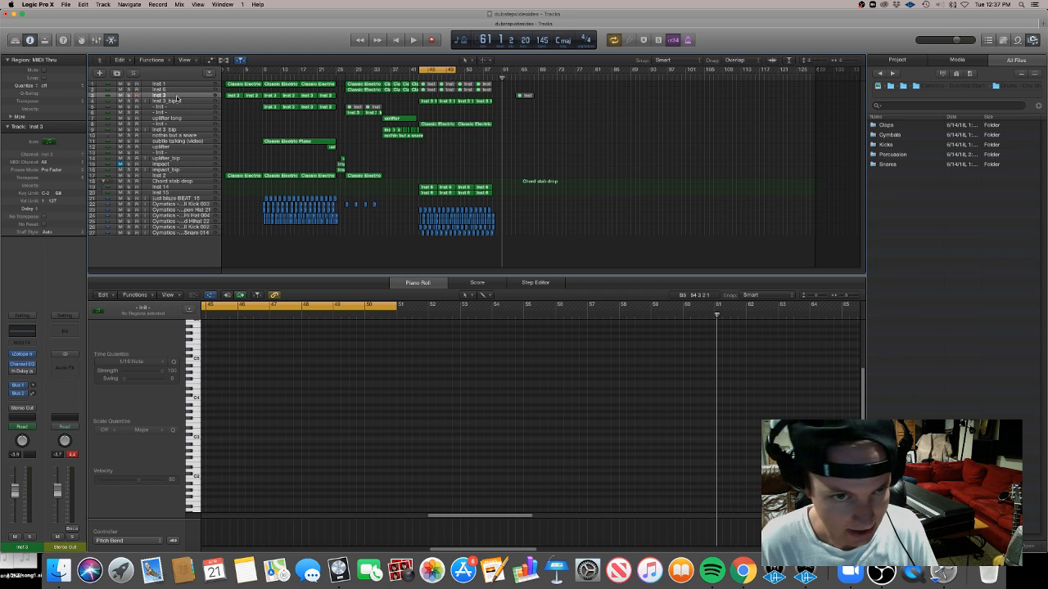
key(super+d)
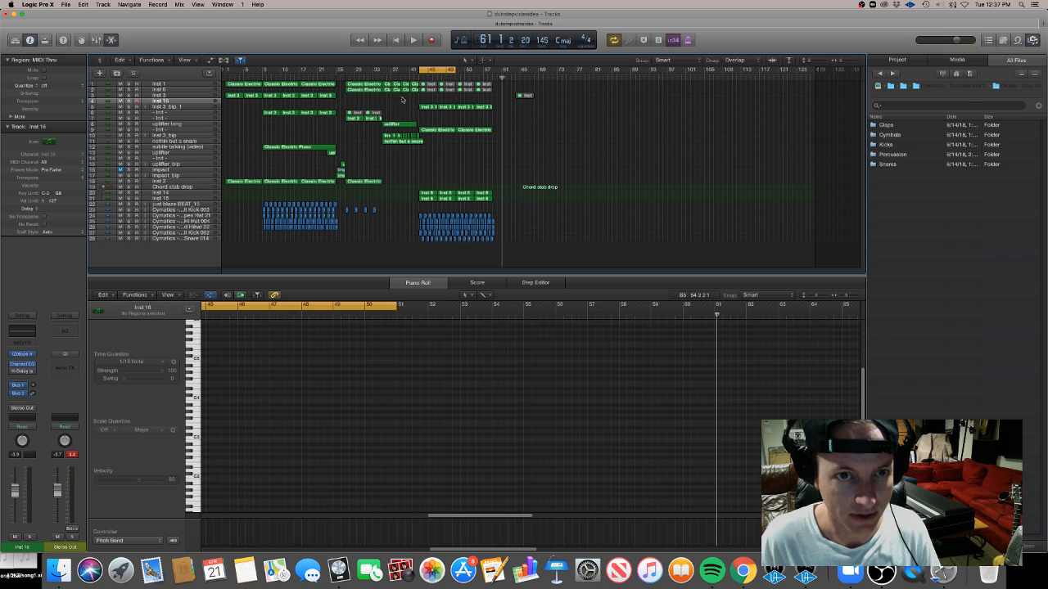
Copy the Classic Electric Piano region from the inst 5 track onto the new inst 16 track around bar 52
click(300, 96)
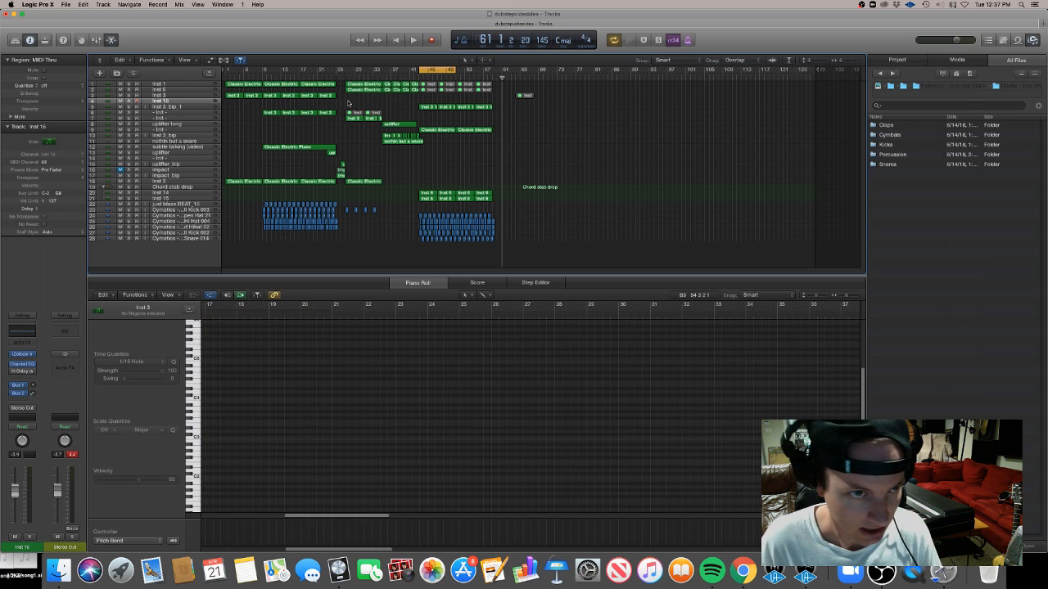
click(271, 95)
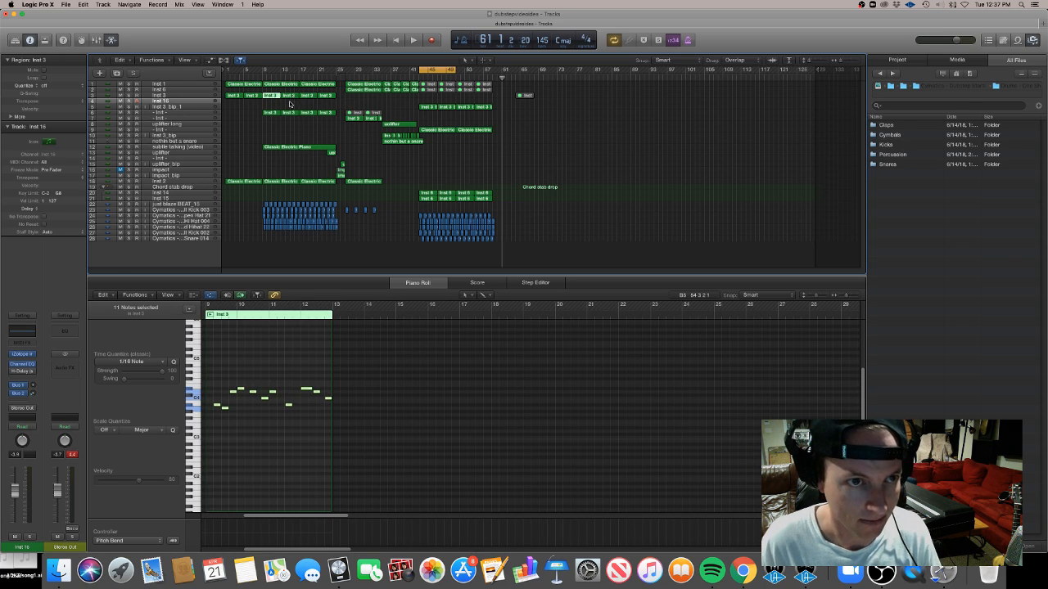
click(288, 105)
click(366, 90)
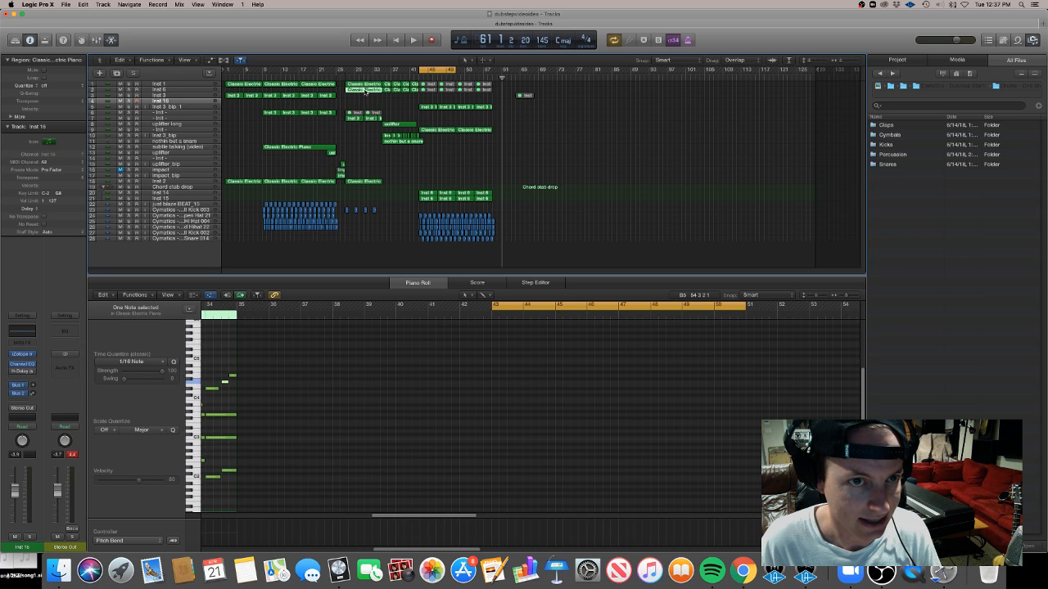
click(274, 105)
drag(356, 92, 468, 107)
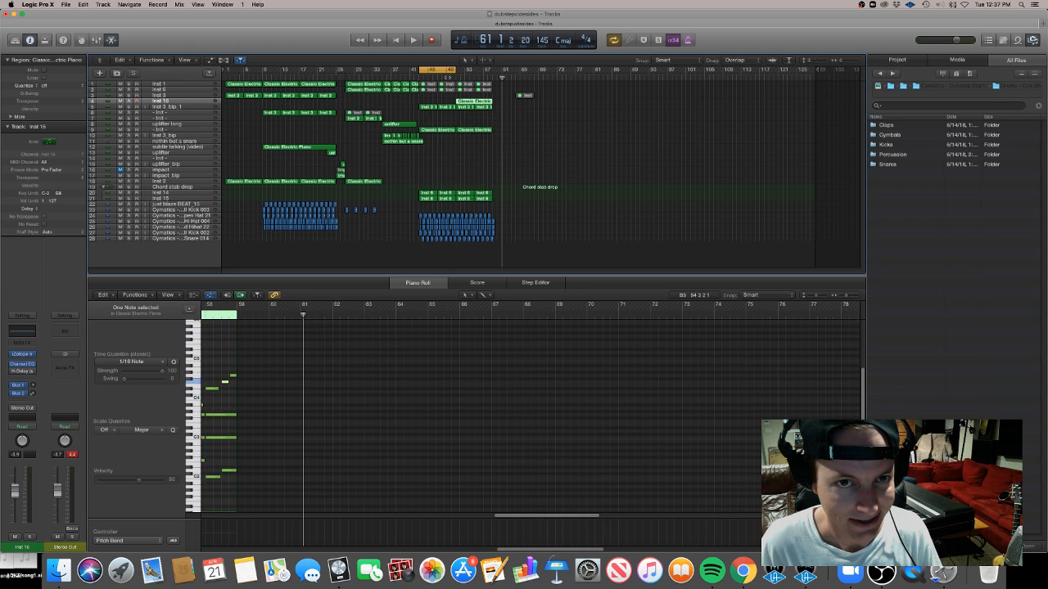
Set the cycle range over the copied region, close the piano roll and enlarge the track rows
drag(447, 71, 484, 75)
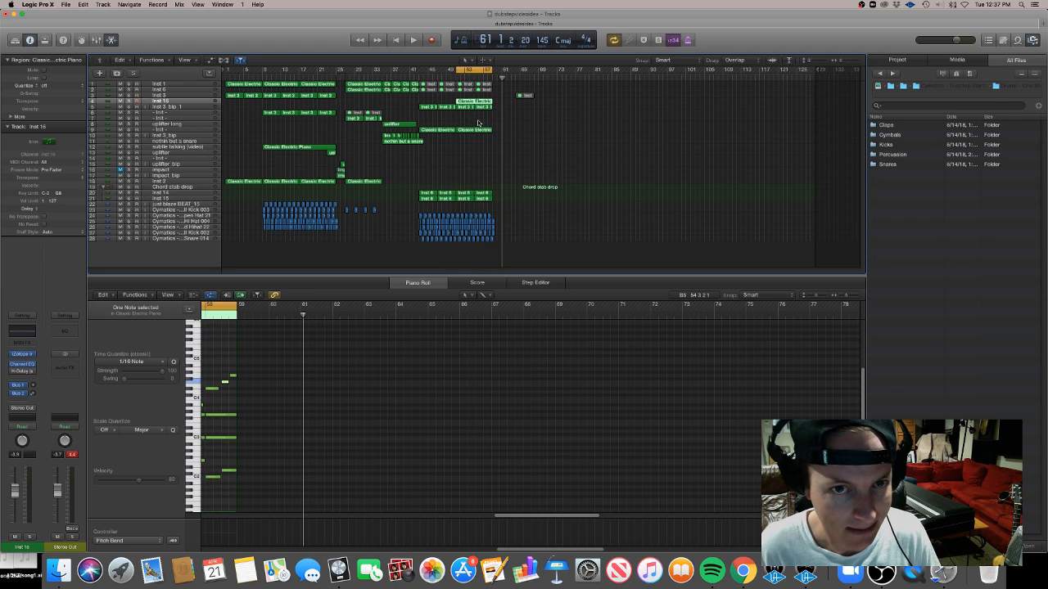
click(174, 108)
click(180, 101)
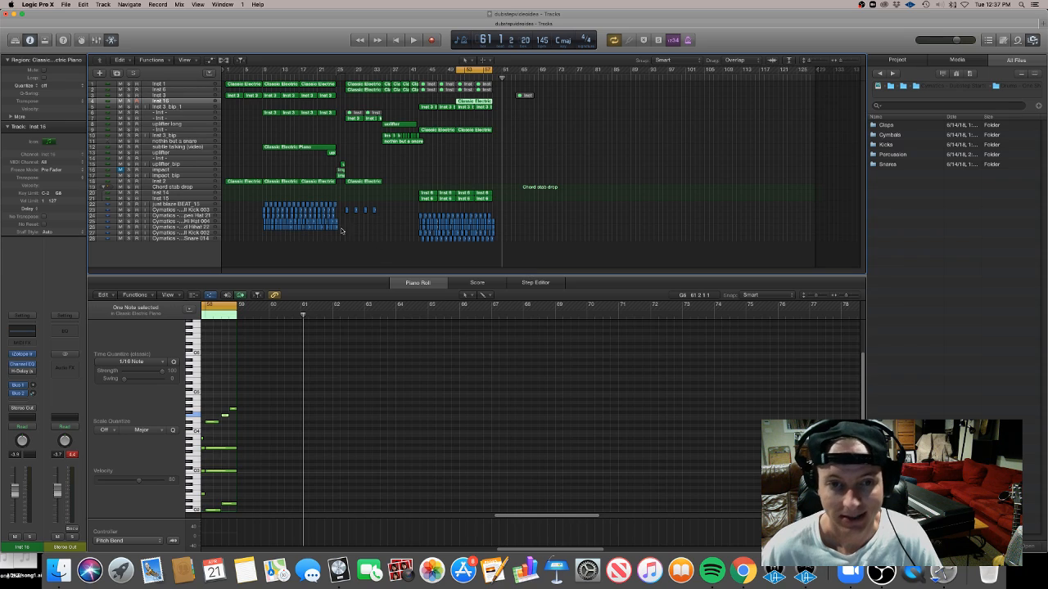
click(409, 279)
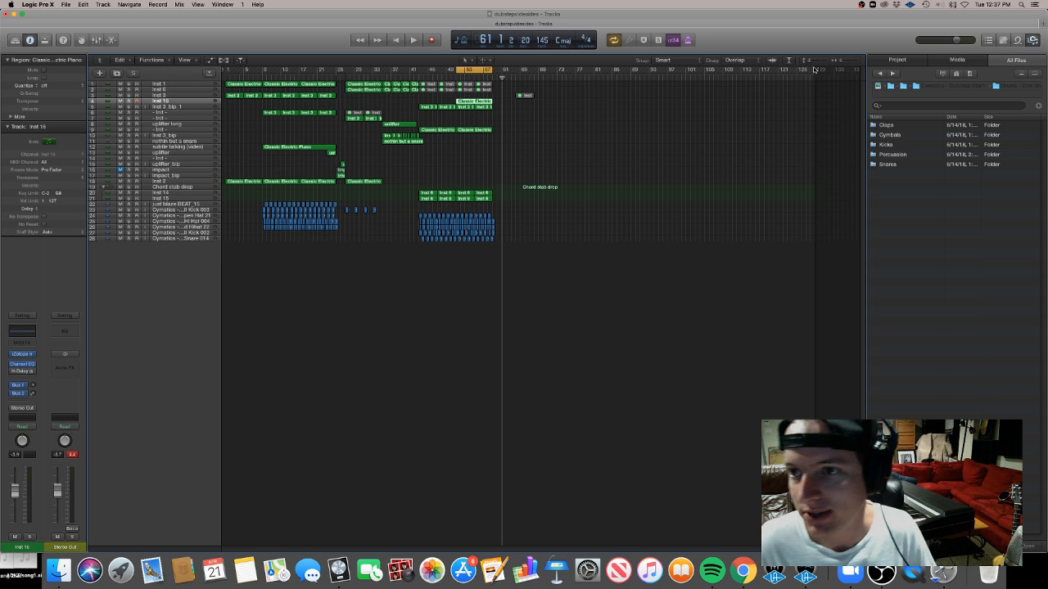
drag(811, 62, 813, 62)
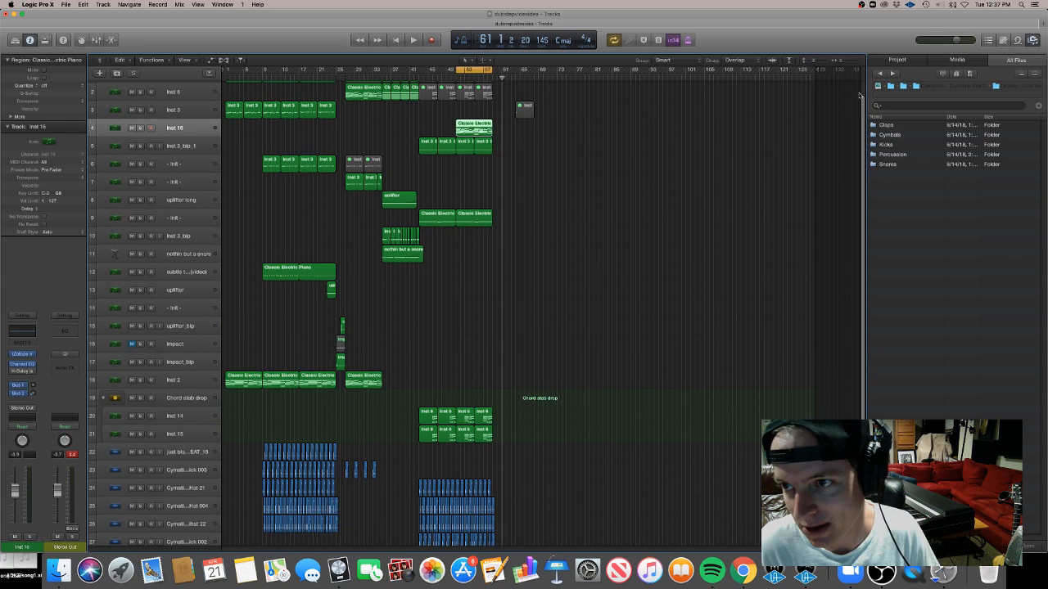
scroll(864, 146, down, 2)
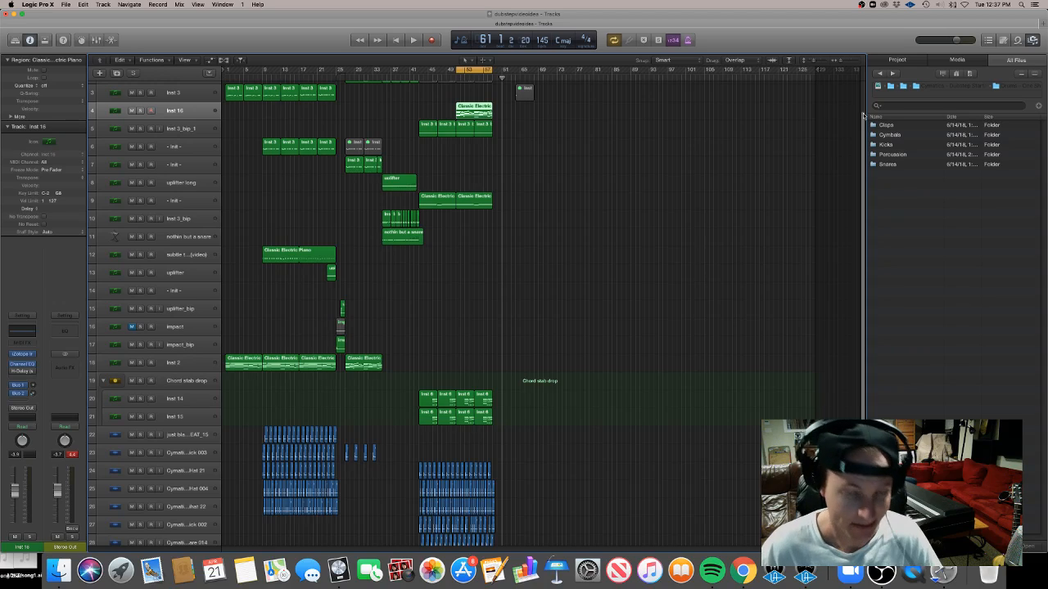
scroll(864, 114, up, 2)
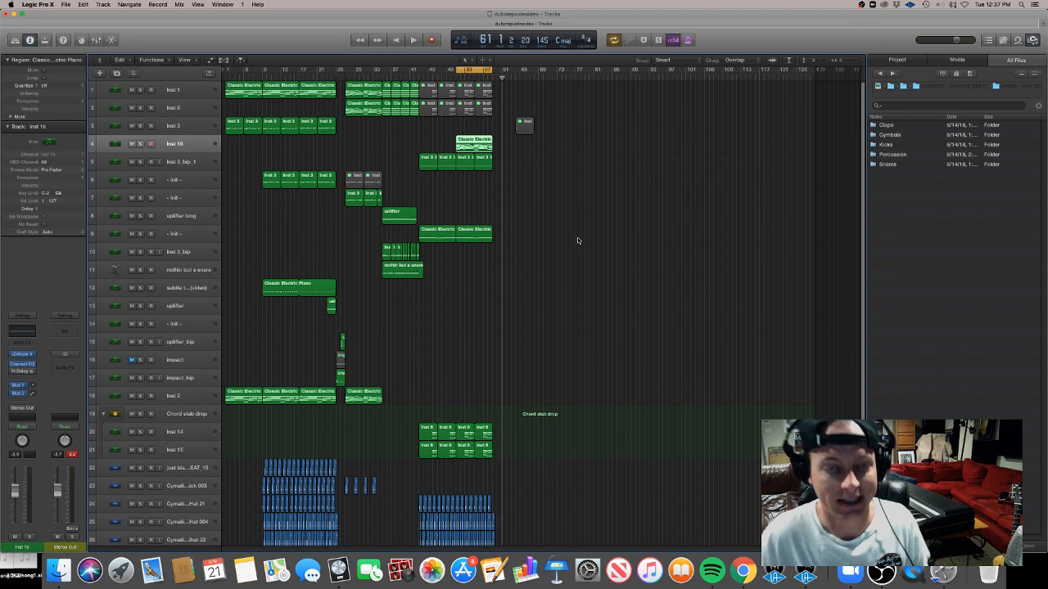
click(419, 77)
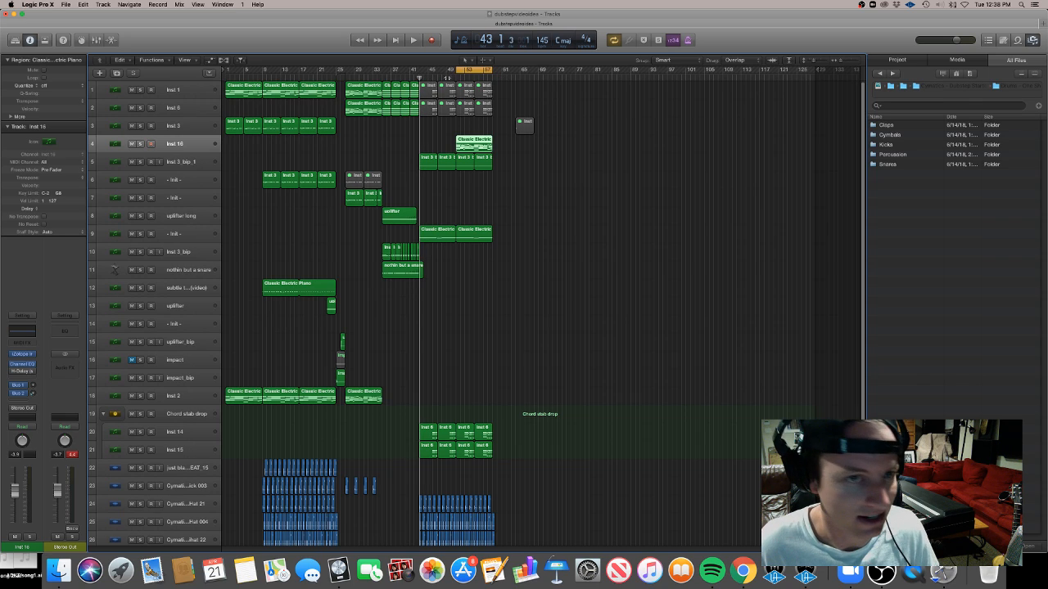
Duplicate the - Intl - track and move the copied Classic Electric Piano region onto the new track
click(193, 130)
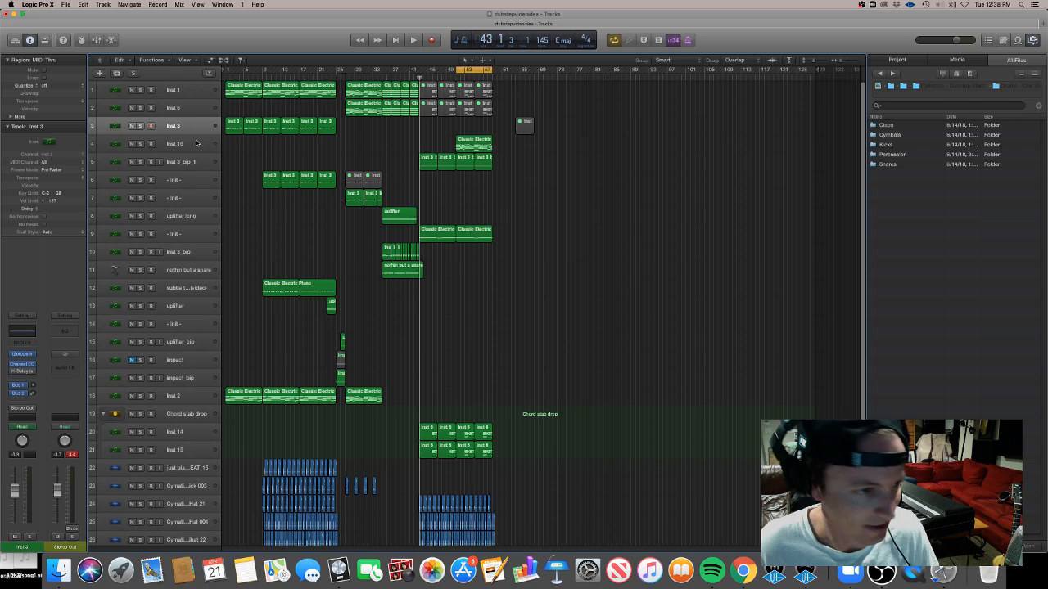
click(197, 143)
click(198, 128)
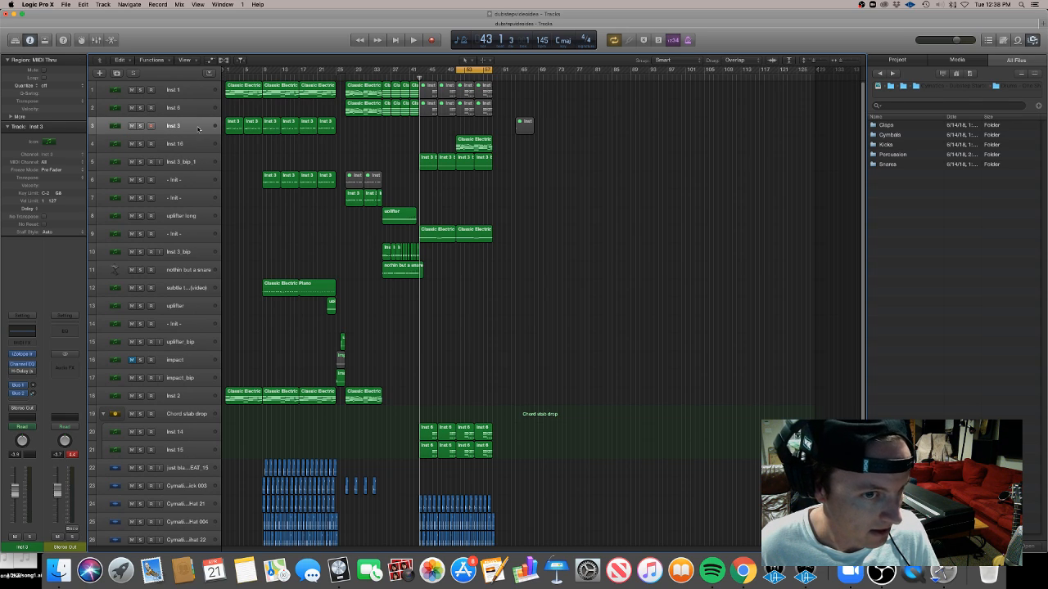
click(177, 182)
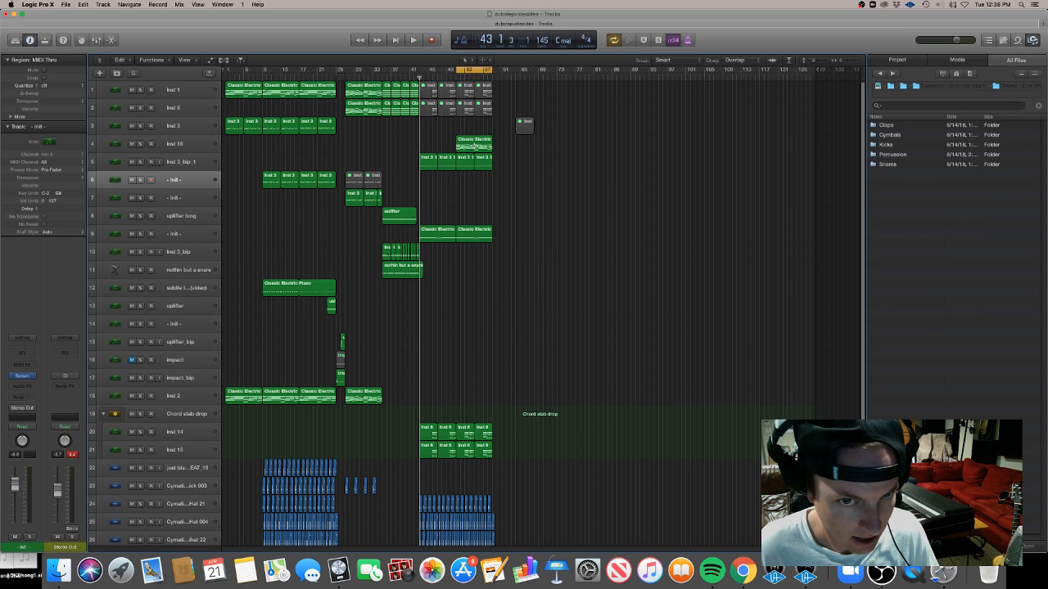
key(super+d)
drag(473, 145, 480, 201)
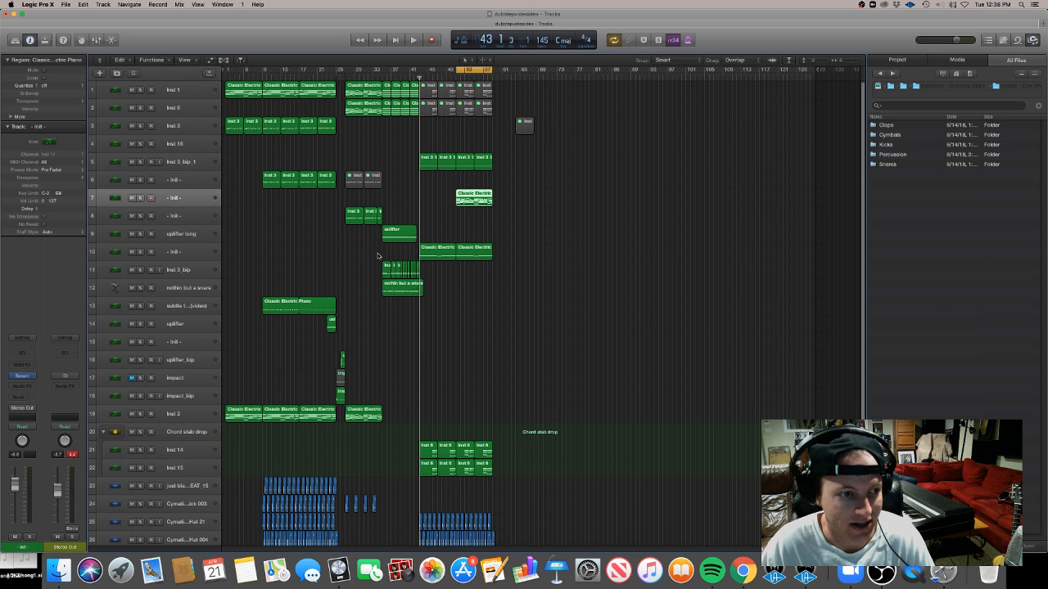
Open the copied Classic Electric Piano region on the - Intl - track in the piano roll and open its Serum instrument
double_click(472, 204)
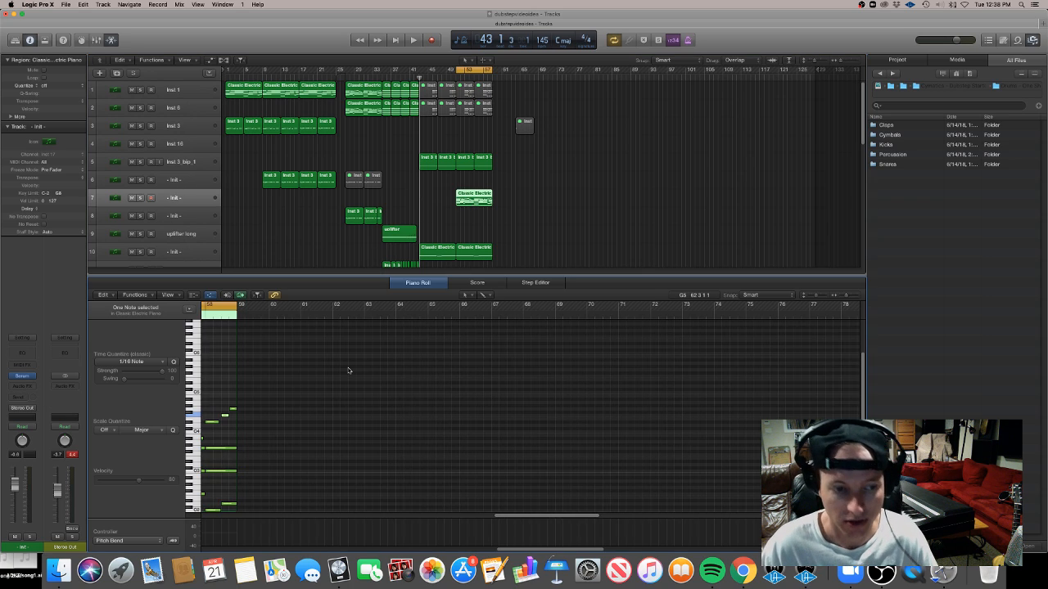
scroll(348, 371, left, 8)
key(super+Left)
key(super+Left)
key(super+Left)
key(super+Left)
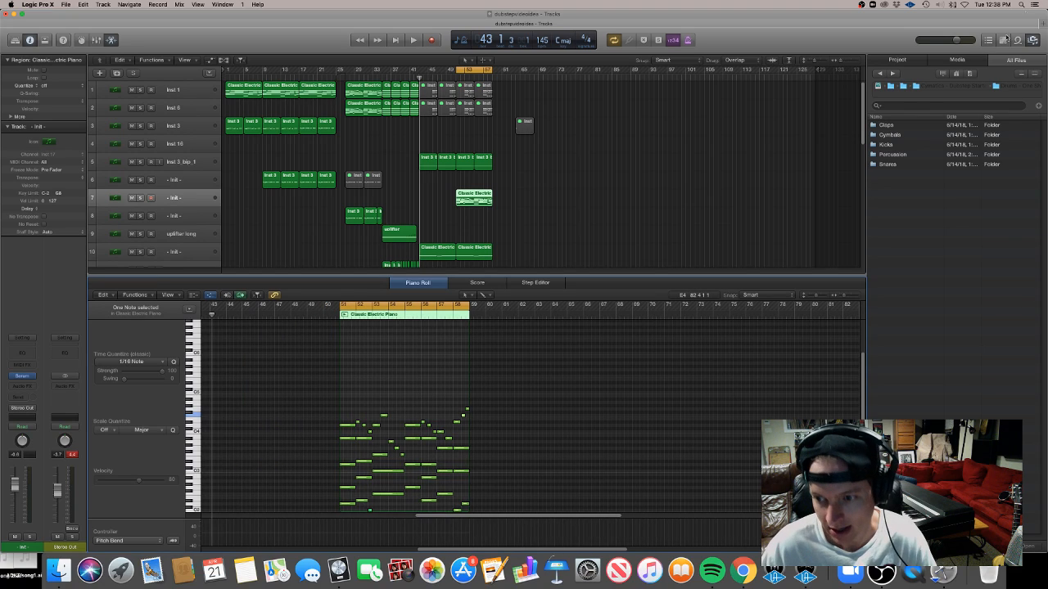
drag(862, 361, 863, 371)
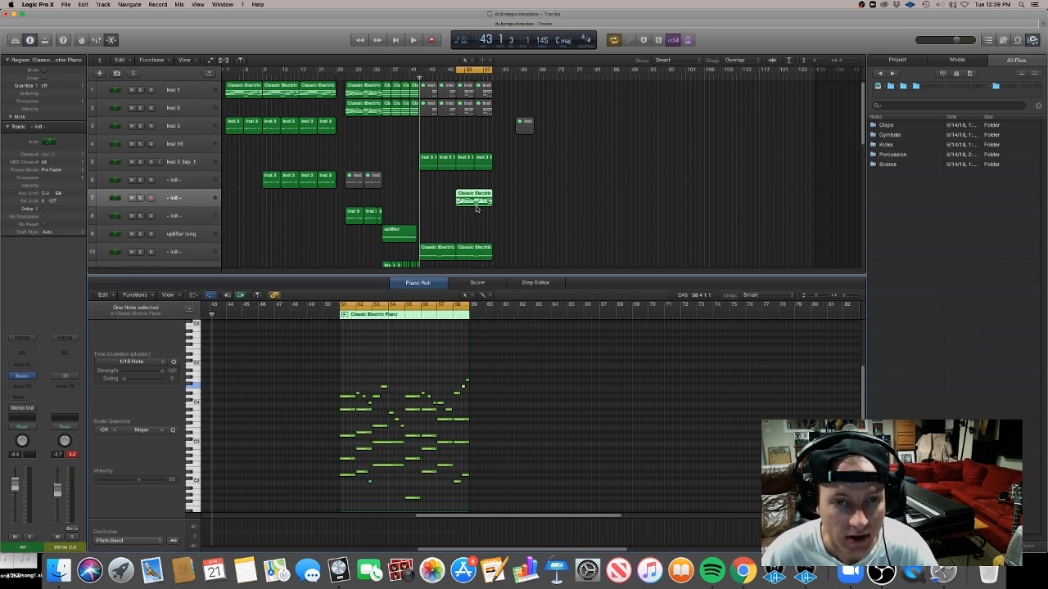
click(24, 377)
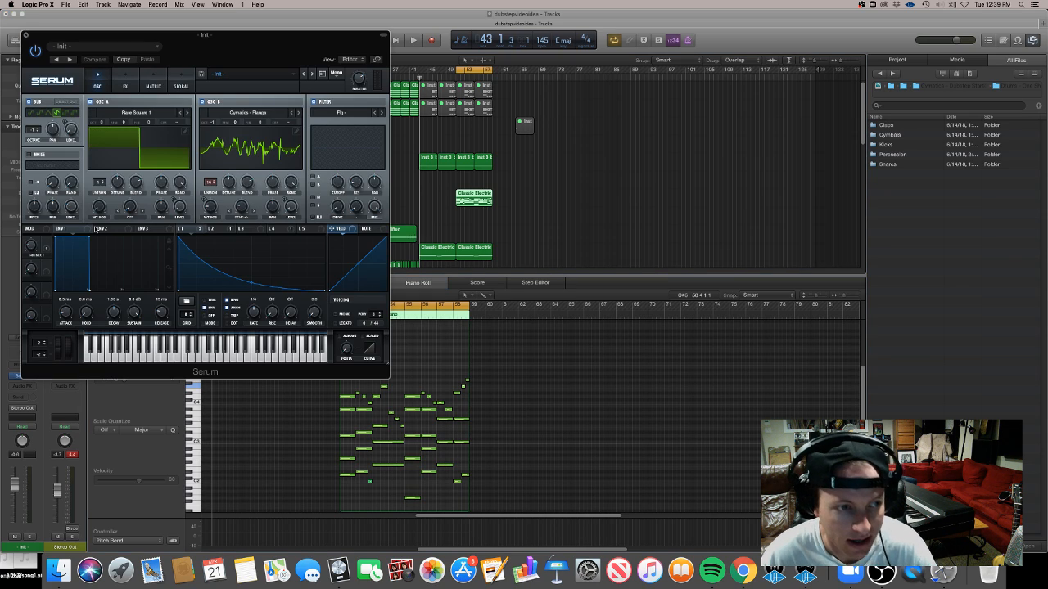
drag(207, 47, 749, 112)
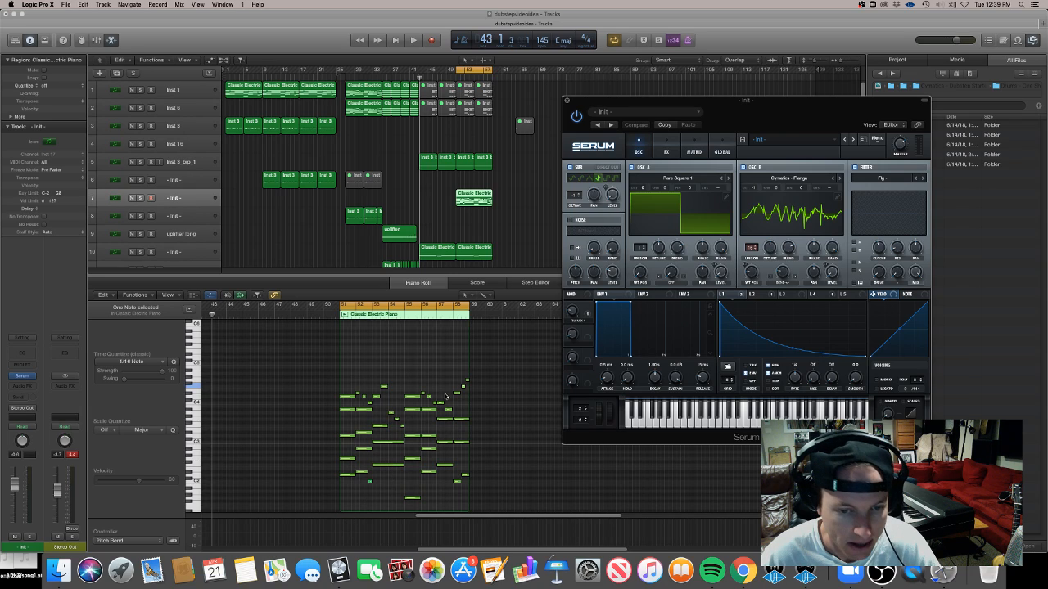
Insert an Arpeggiator MIDI effect on the - Intl - track
click(495, 503)
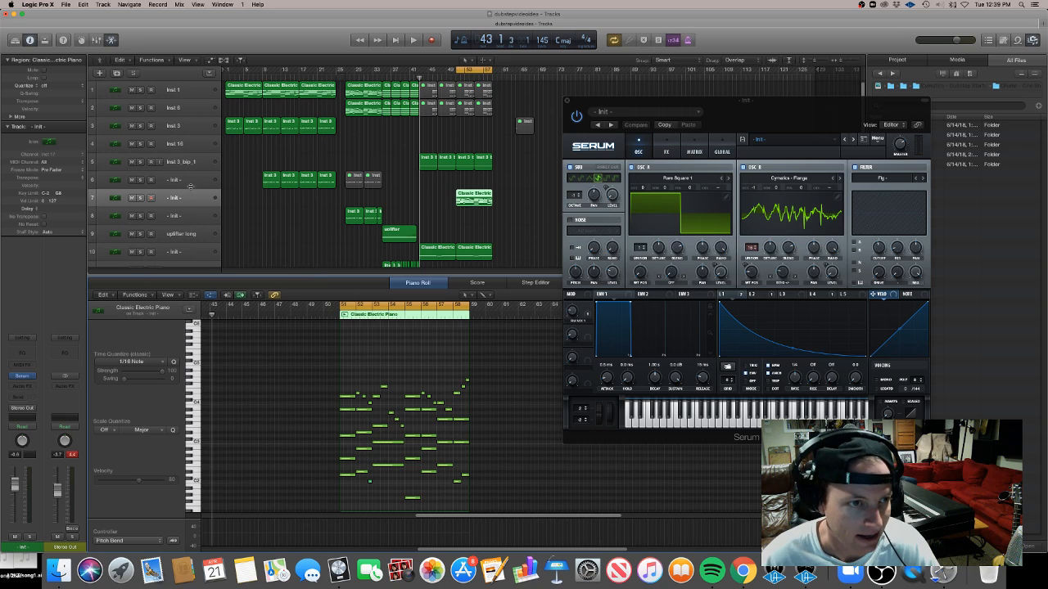
click(23, 364)
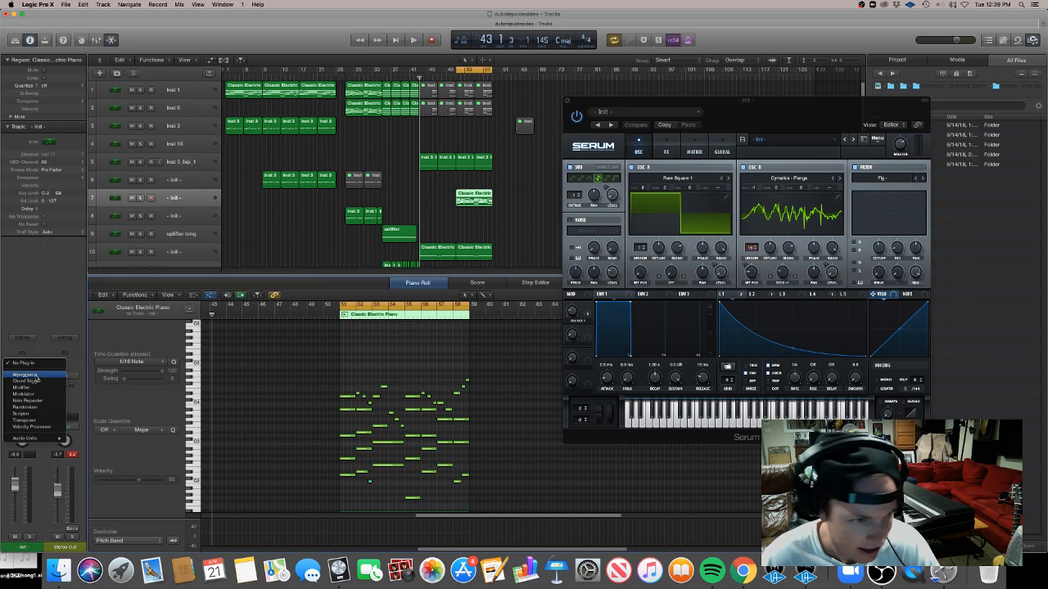
click(36, 376)
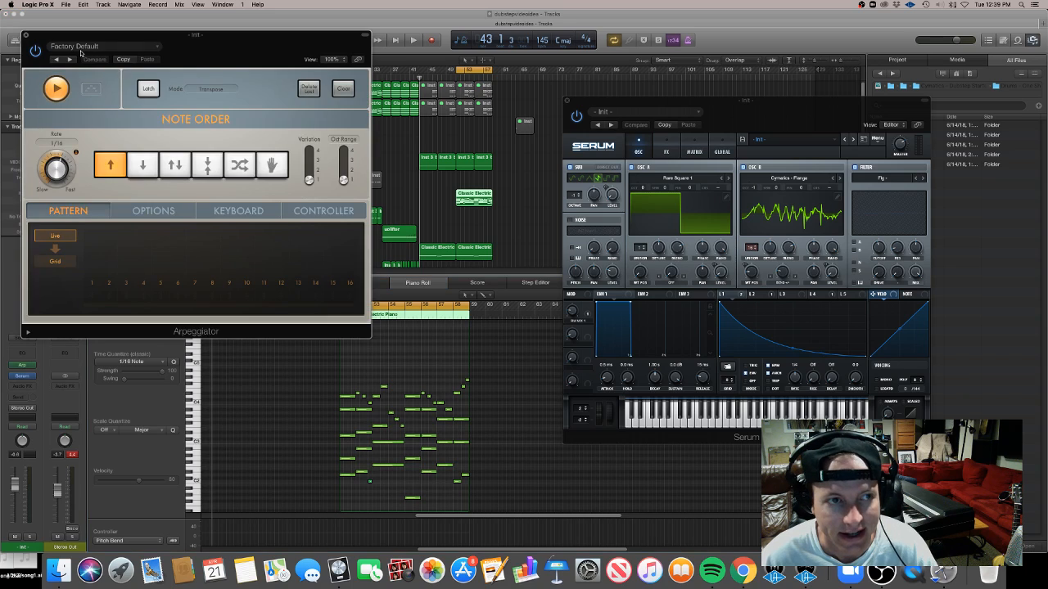
drag(179, 52, 338, 201)
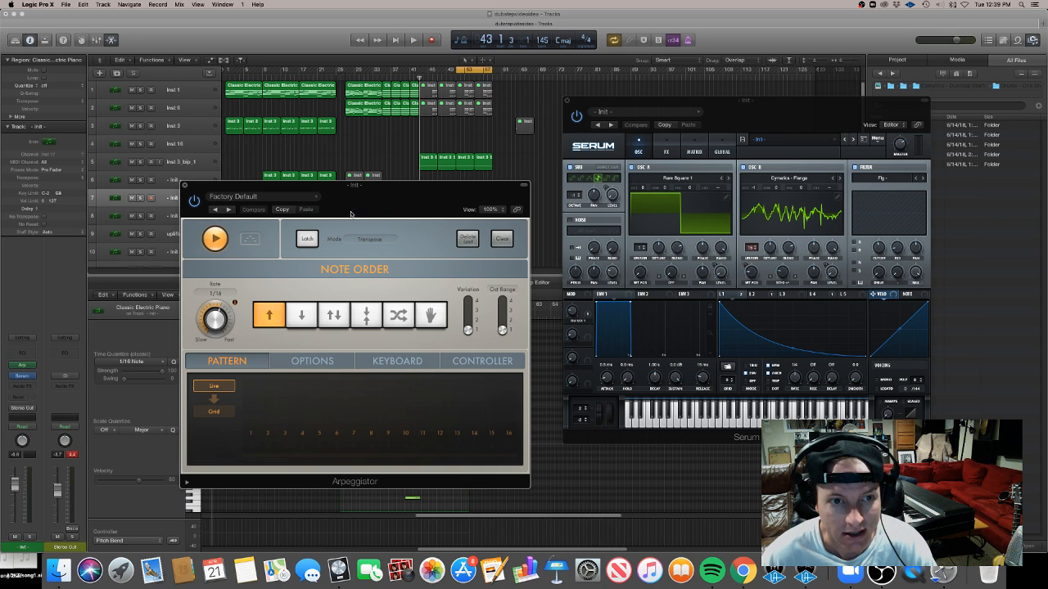
drag(350, 201, 413, 233)
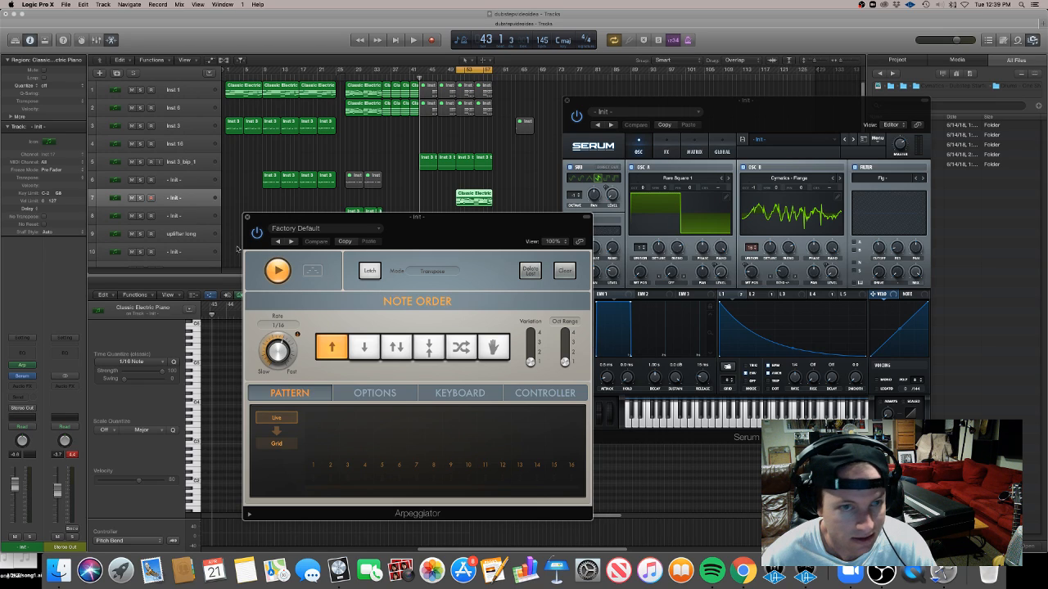
Solo and play the track, choose the Classic Cycle 02 arpeggiator preset with a 1/8 rate, and close the plugin windows
click(141, 198)
key(space)
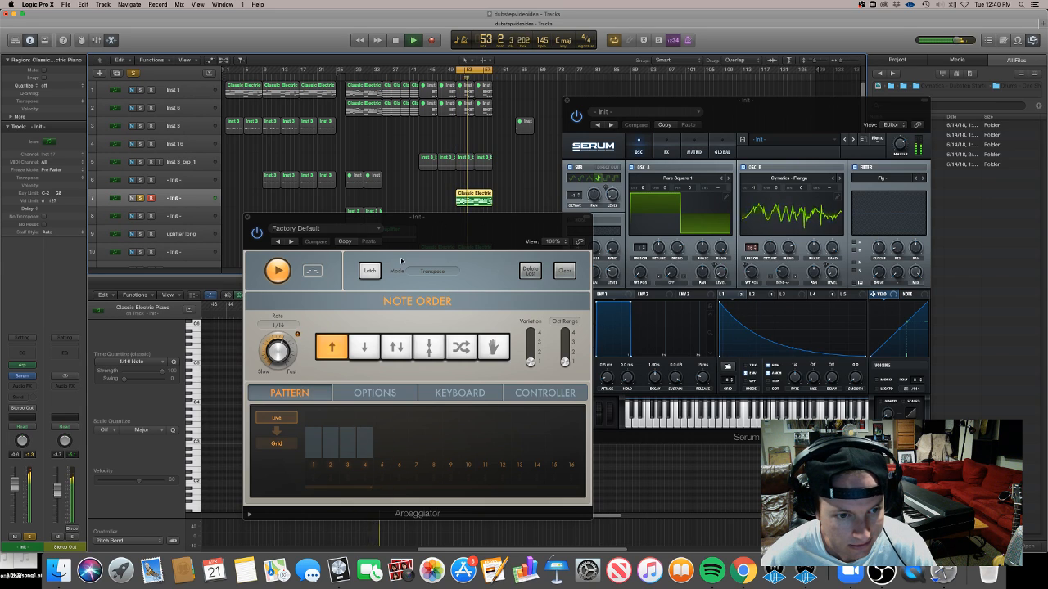
click(292, 241)
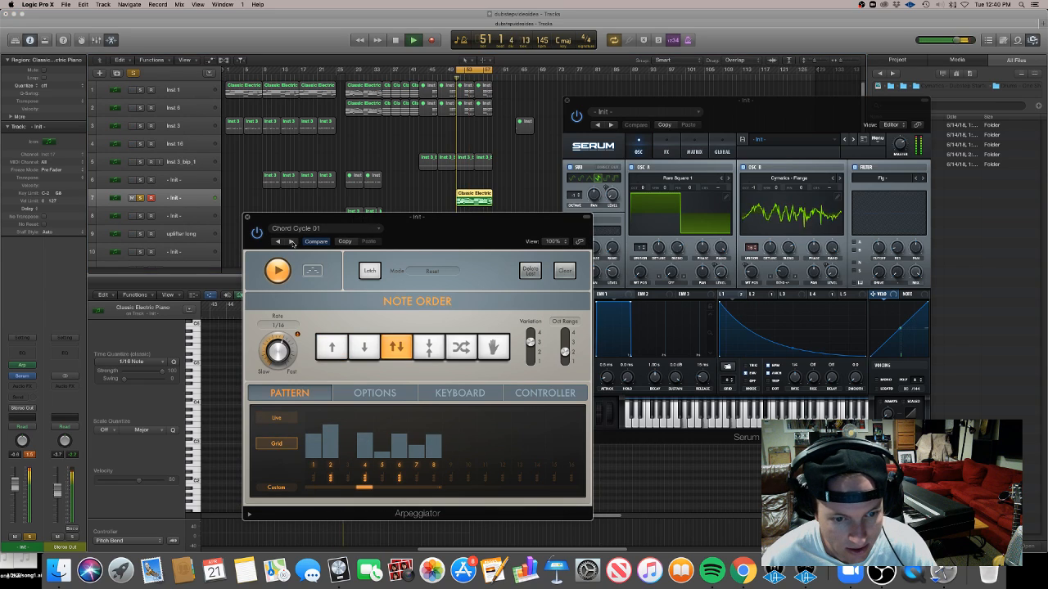
click(291, 241)
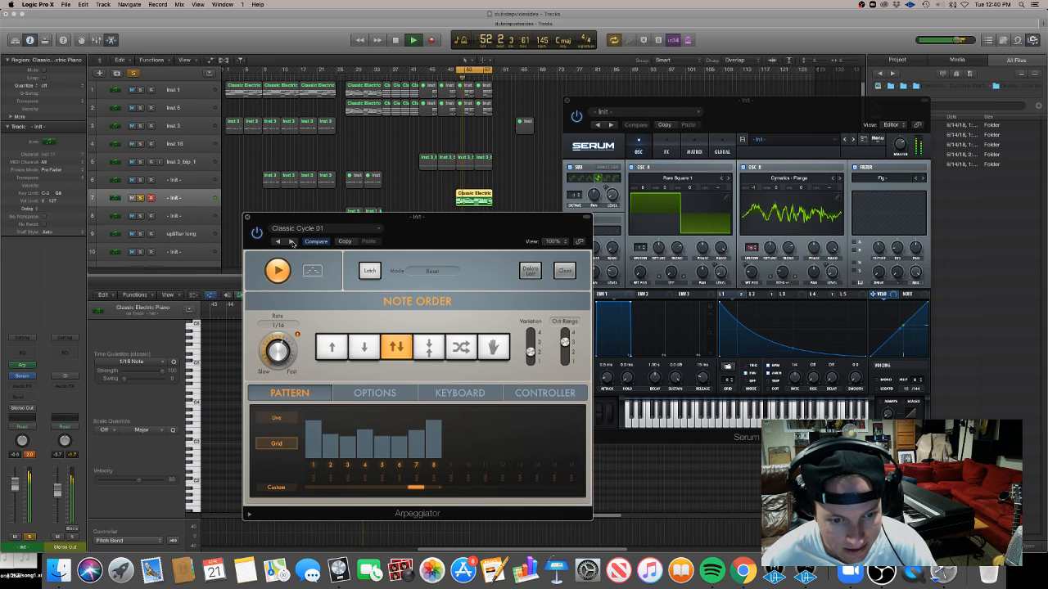
click(291, 241)
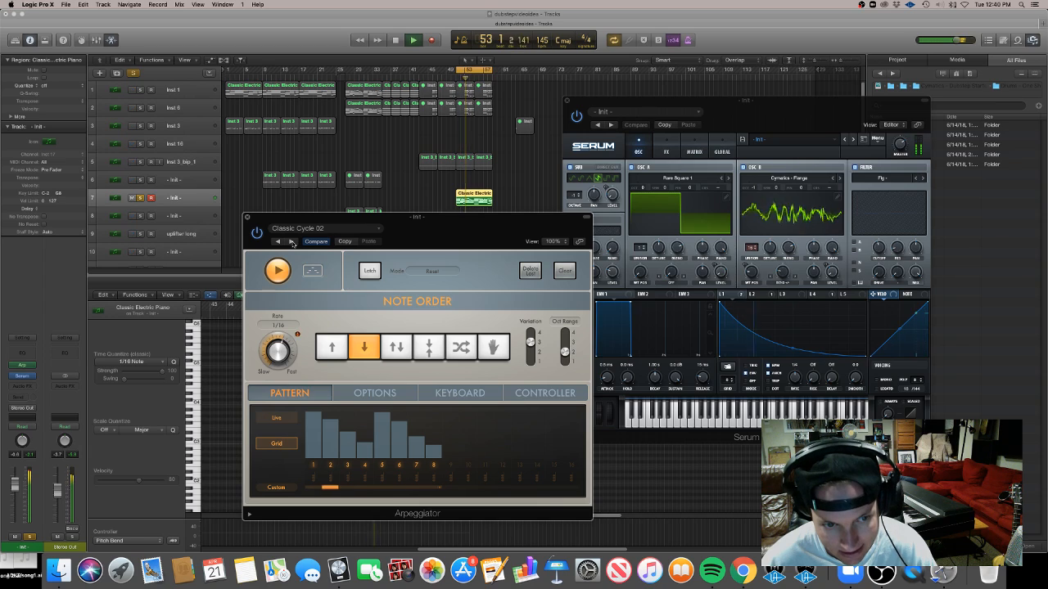
drag(267, 350, 270, 354)
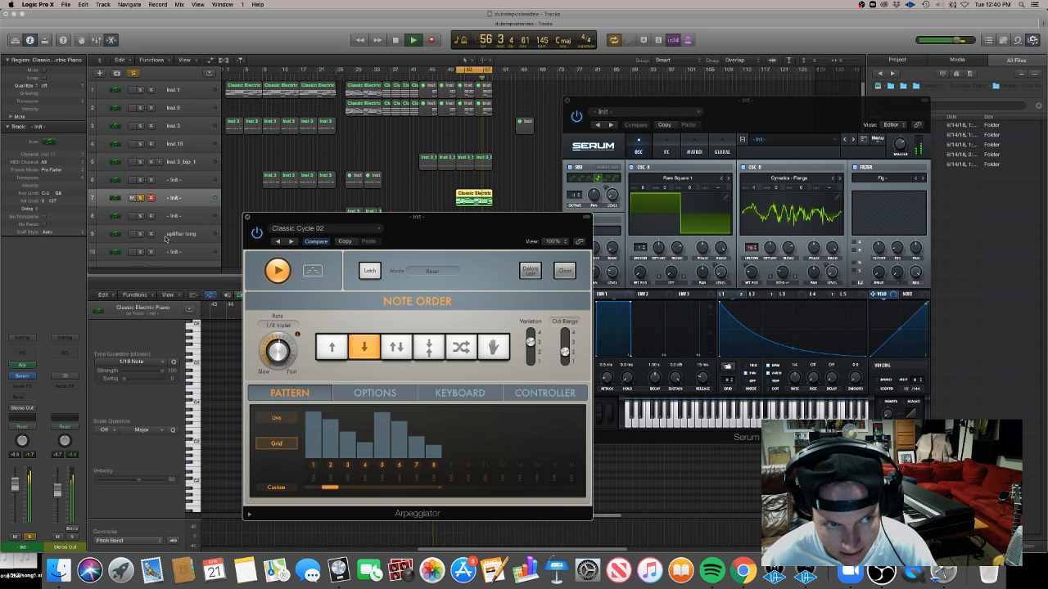
click(140, 199)
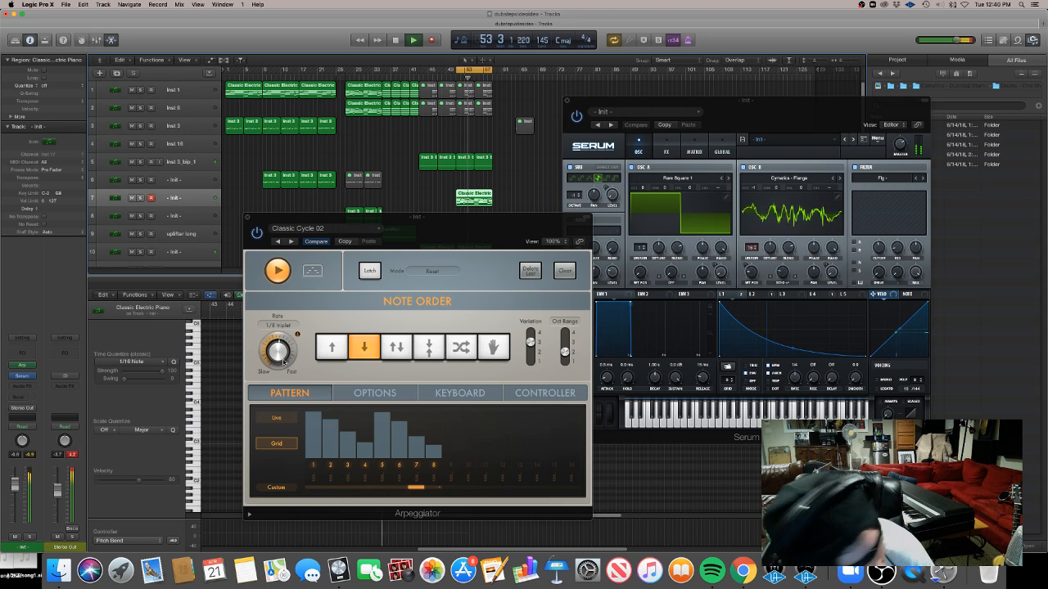
drag(278, 352, 284, 362)
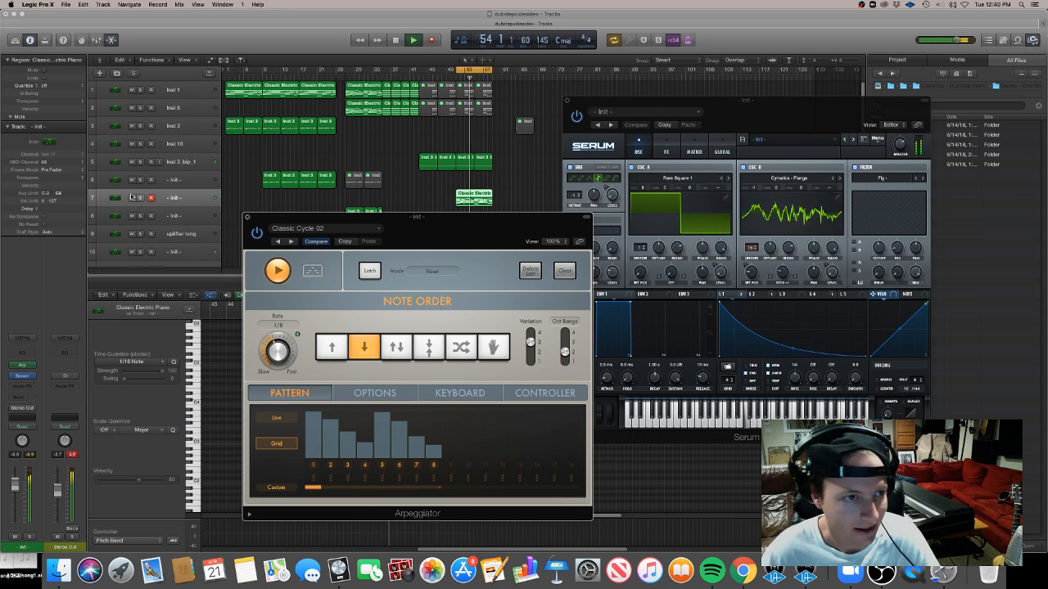
drag(283, 219, 308, 374)
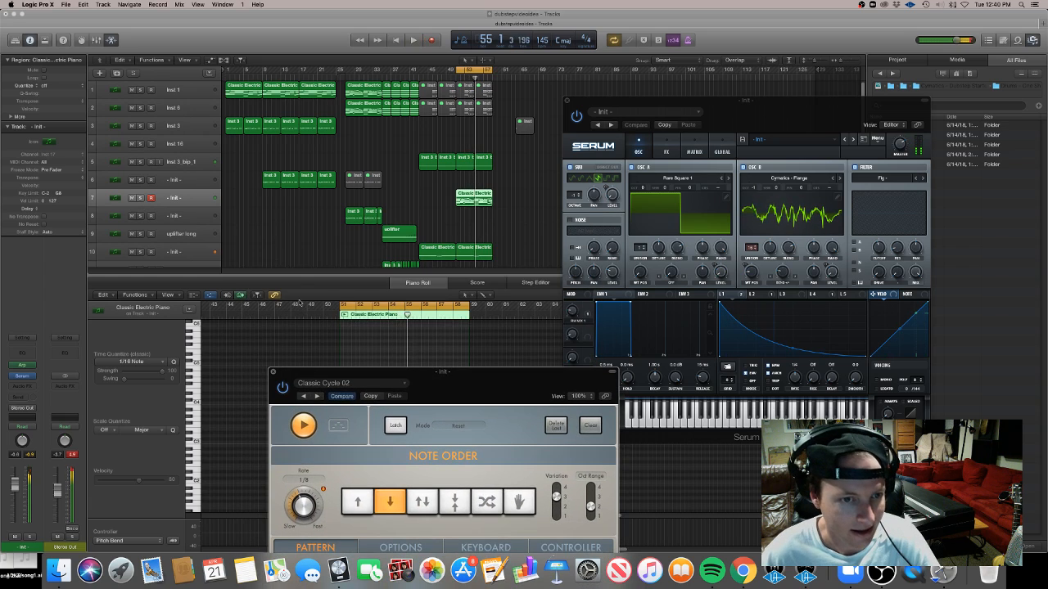
key(p)
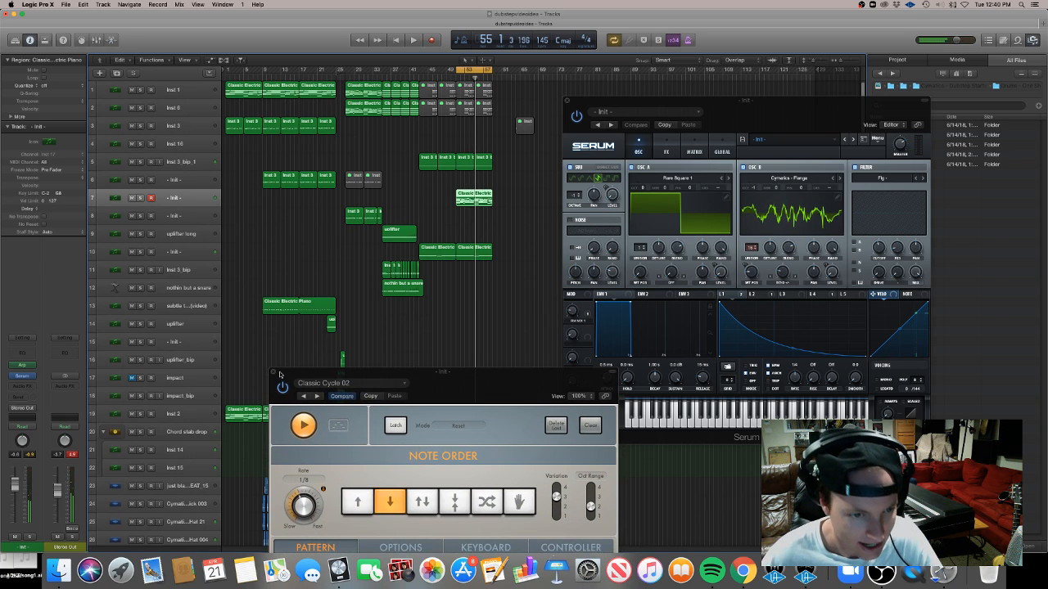
click(275, 373)
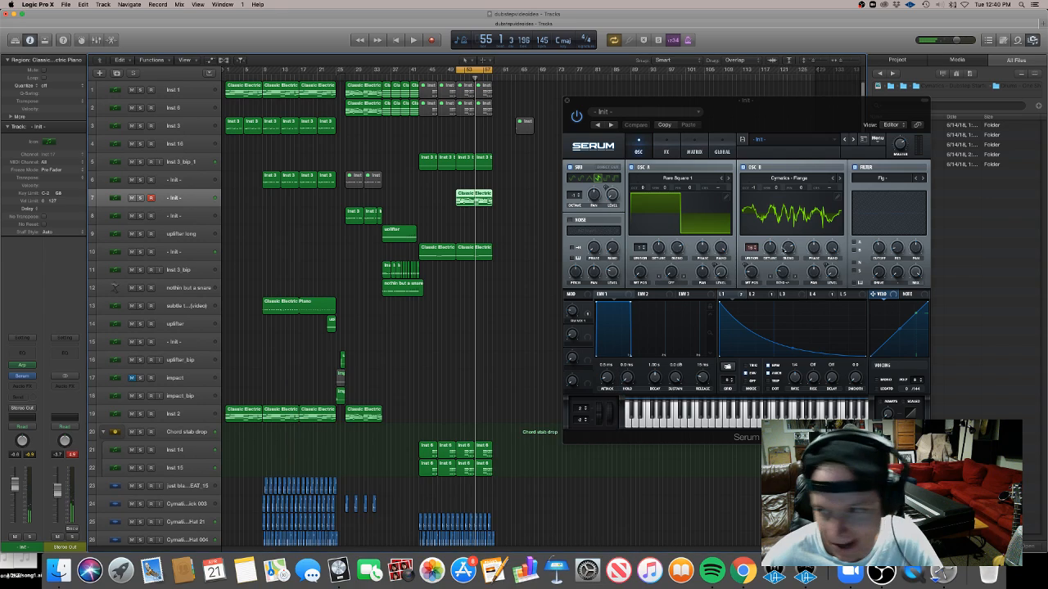
click(563, 101)
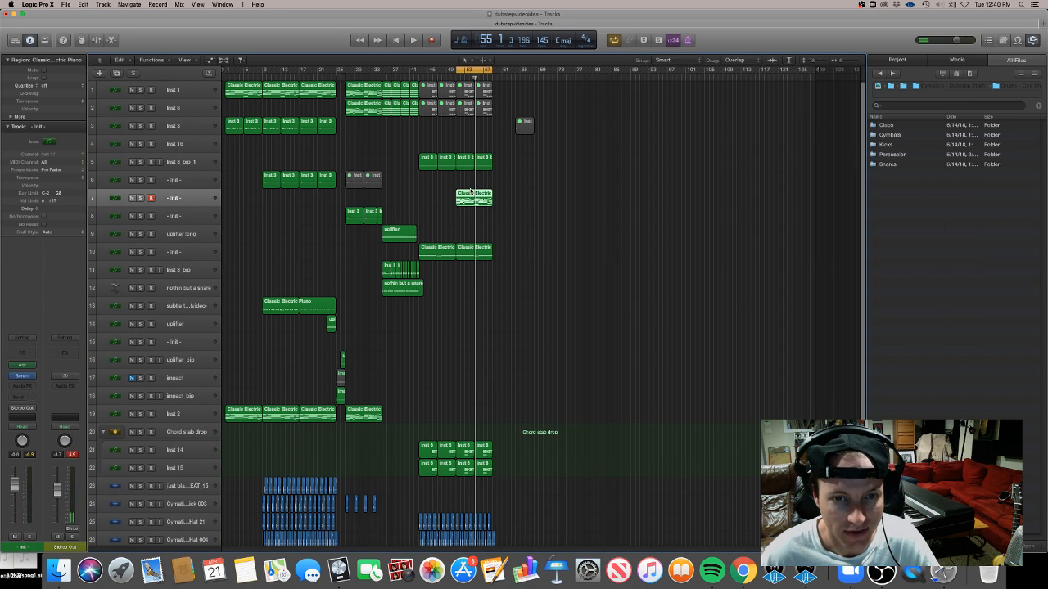
Reopen the region and the Arpeggiator and audition the soloed arpeggiated part
double_click(473, 199)
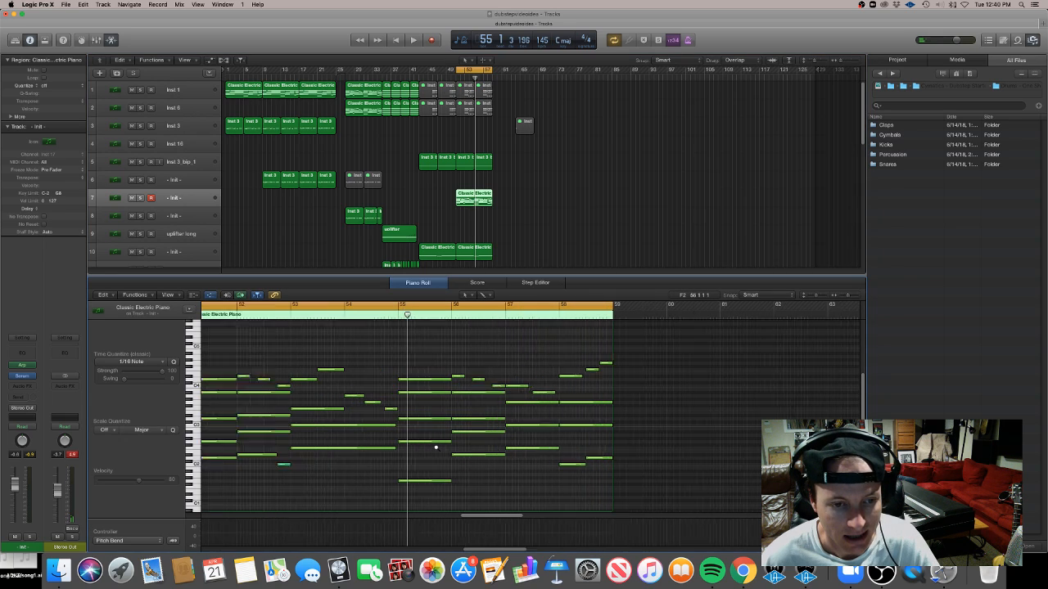
click(23, 367)
drag(440, 394, 636, 167)
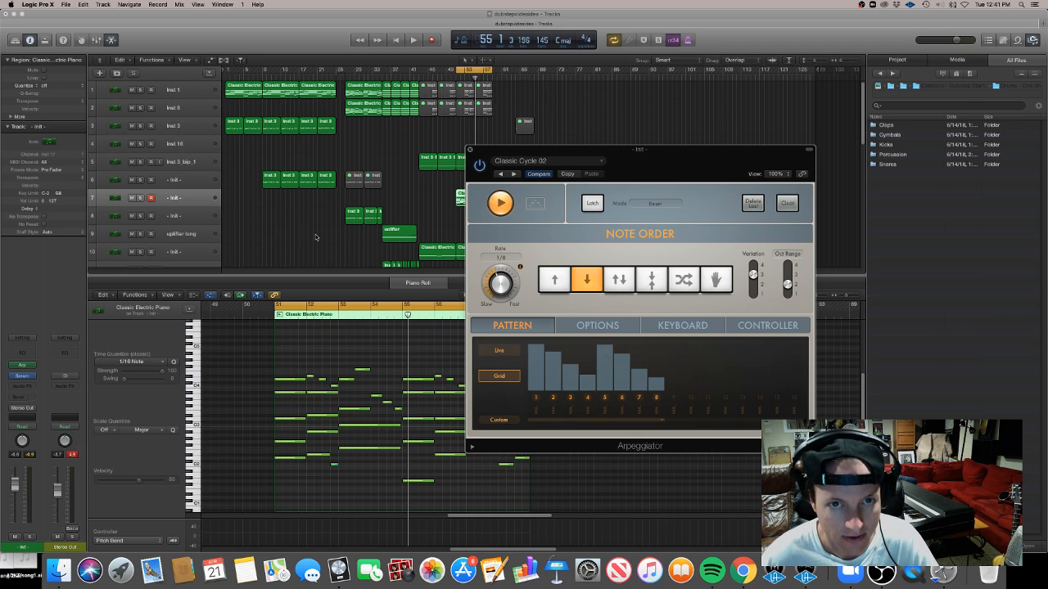
key(space)
click(141, 198)
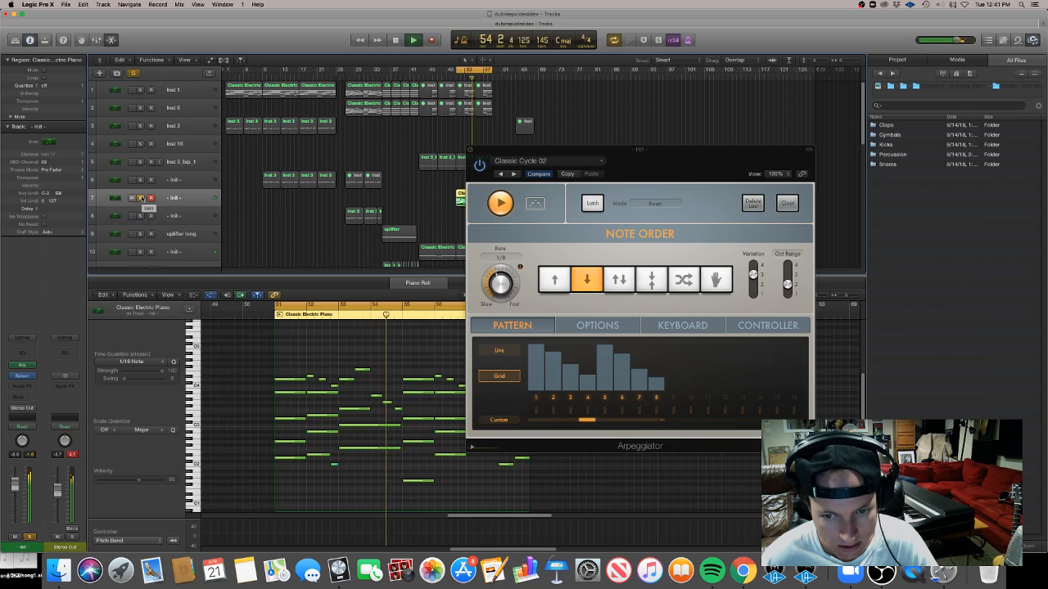
key(space)
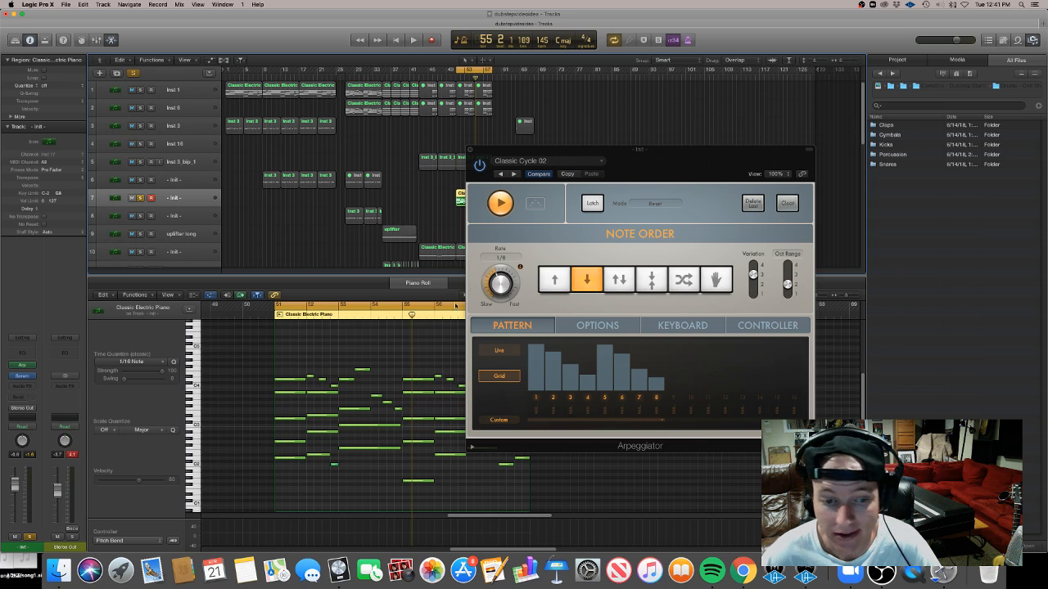
key(space)
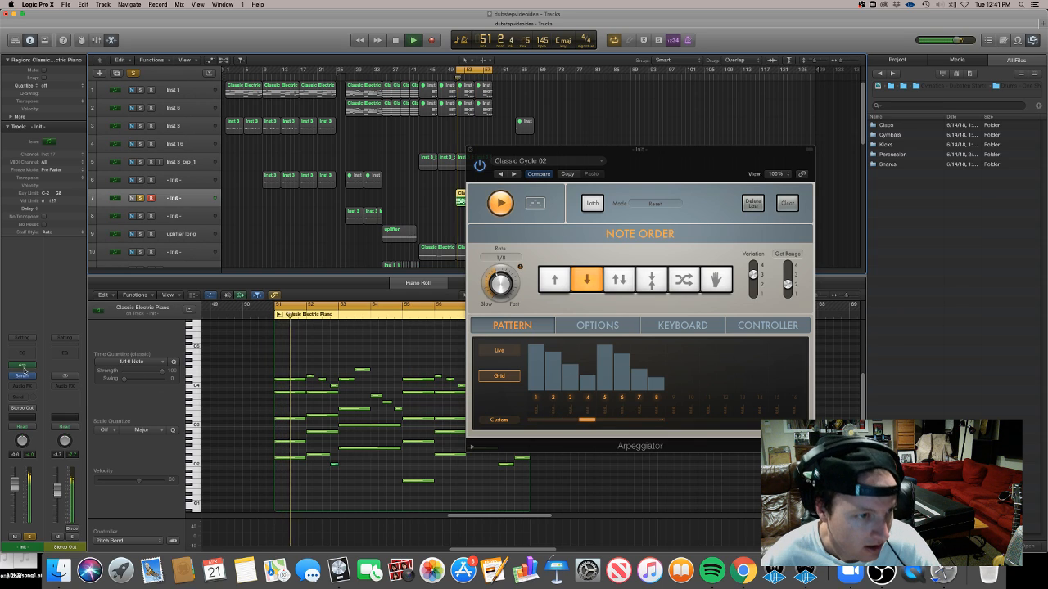
In Serum, reshape envelope 1 into a short plucky decay and raise the reverb mix in the FX section
click(22, 374)
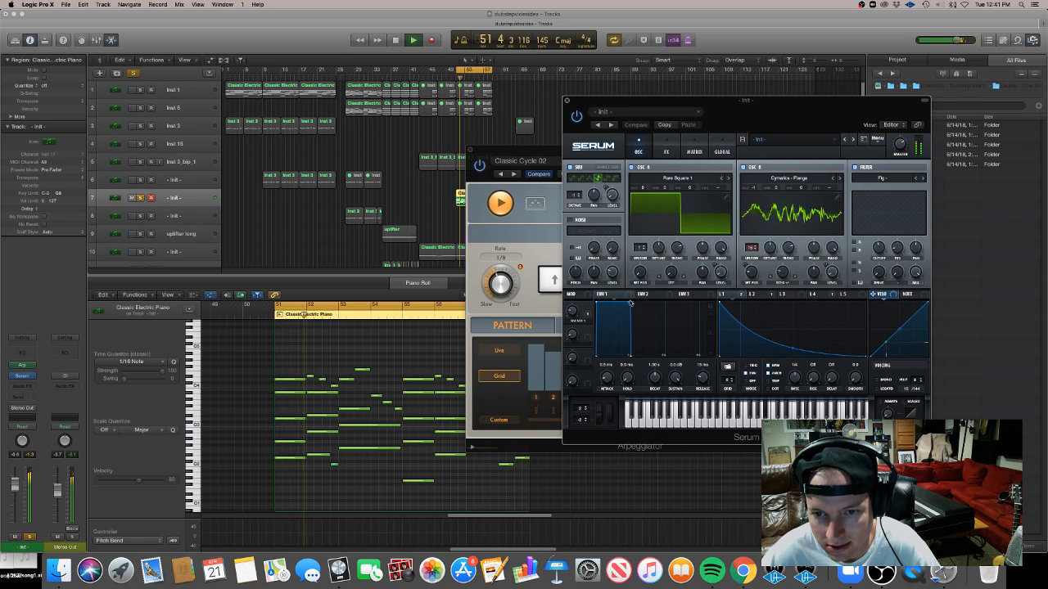
drag(631, 309, 606, 354)
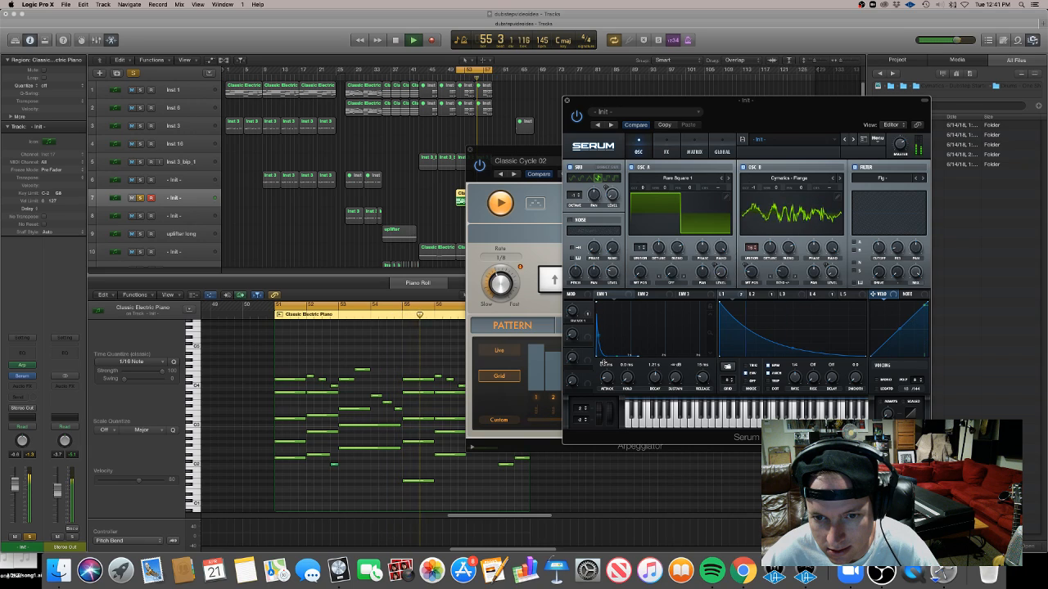
drag(603, 358, 624, 350)
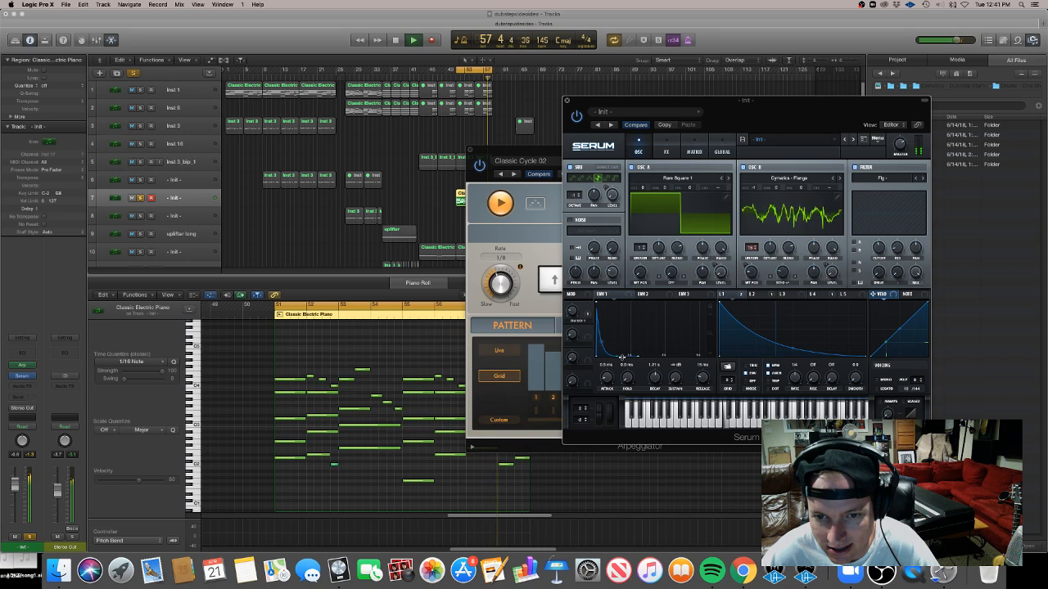
drag(619, 363, 633, 297)
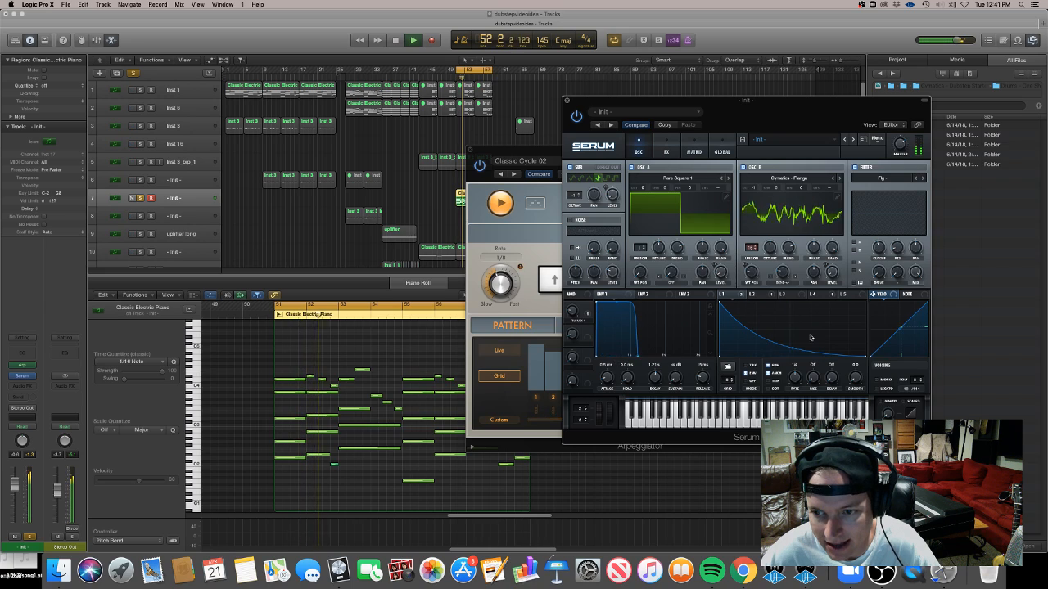
mouse_move(777, 340)
mouse_down()
mouse_move(792, 365)
mouse_move(782, 343)
mouse_up()
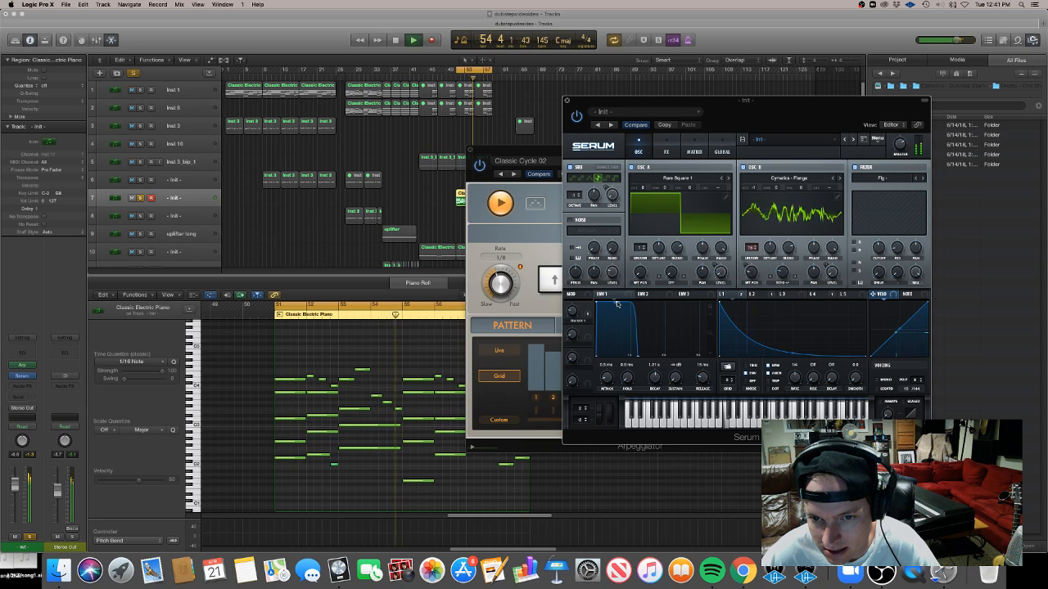
drag(793, 353, 795, 347)
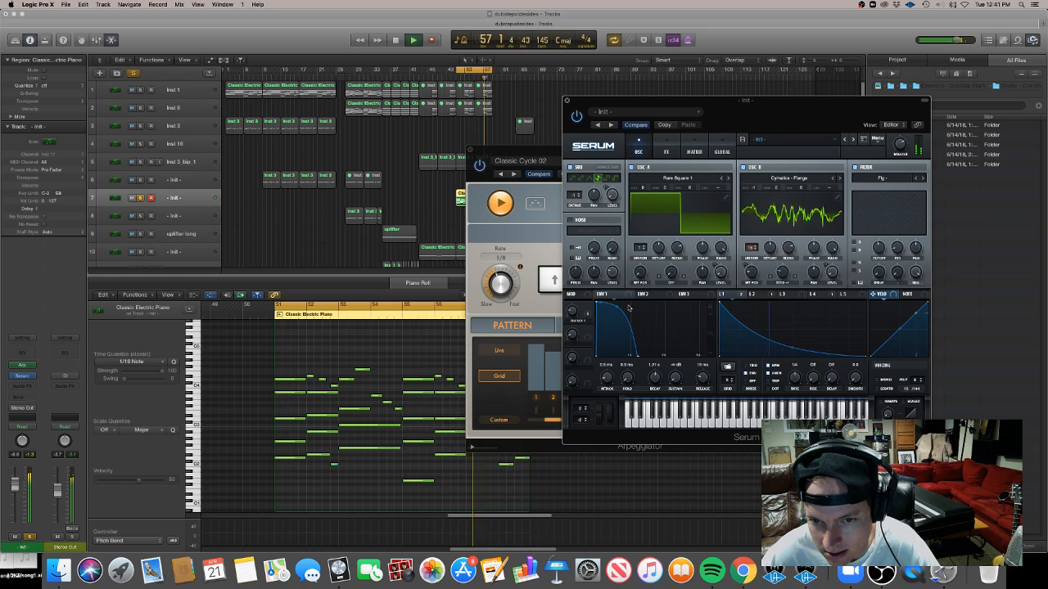
drag(617, 308, 609, 332)
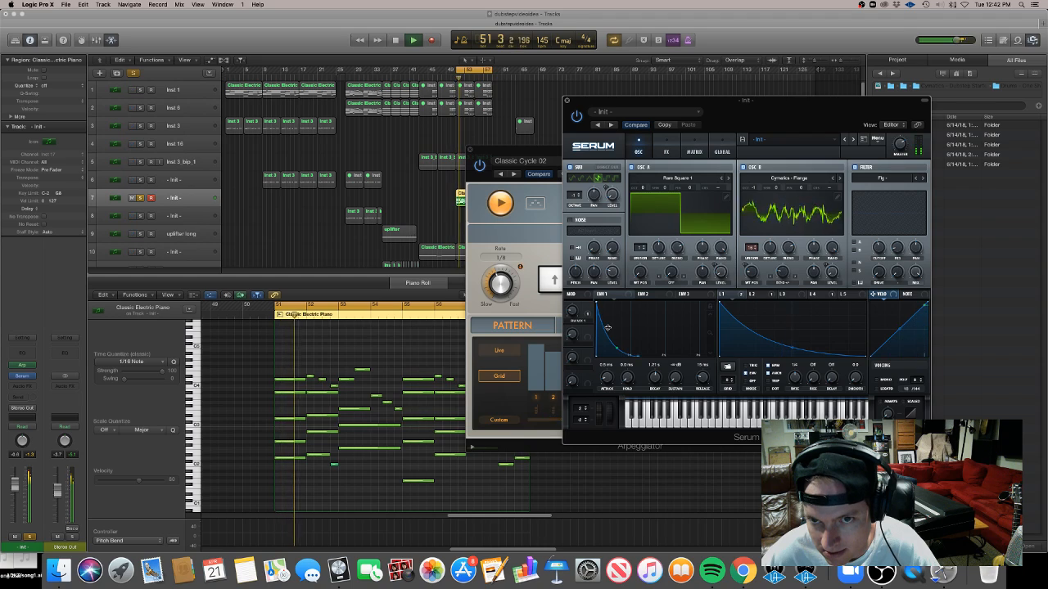
click(656, 153)
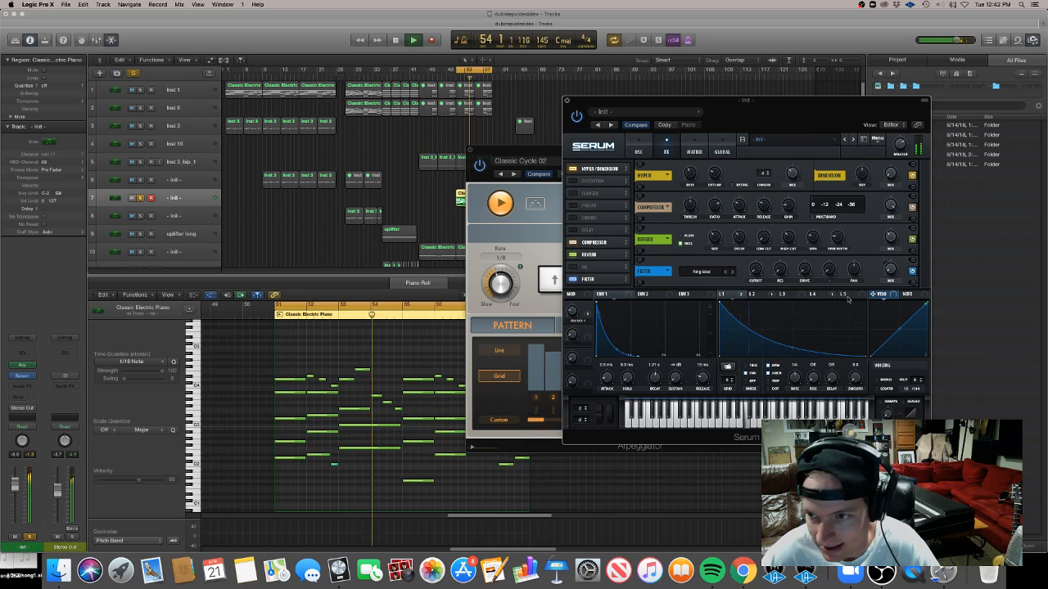
drag(723, 294, 891, 238)
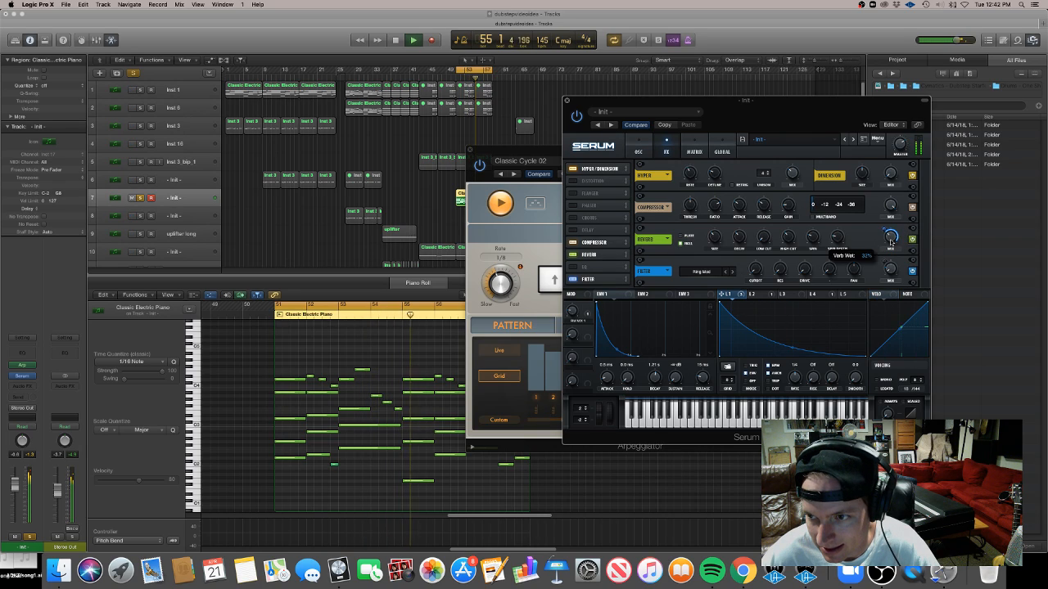
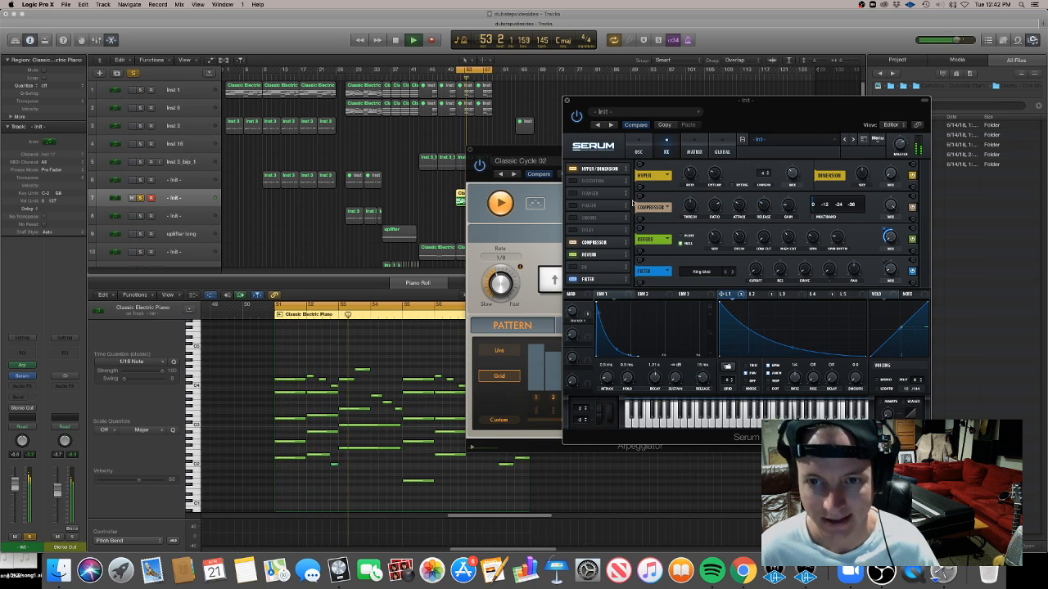
In Serum, enable the Delay effect, adjust its time and mix, and close the plugin windows
click(572, 230)
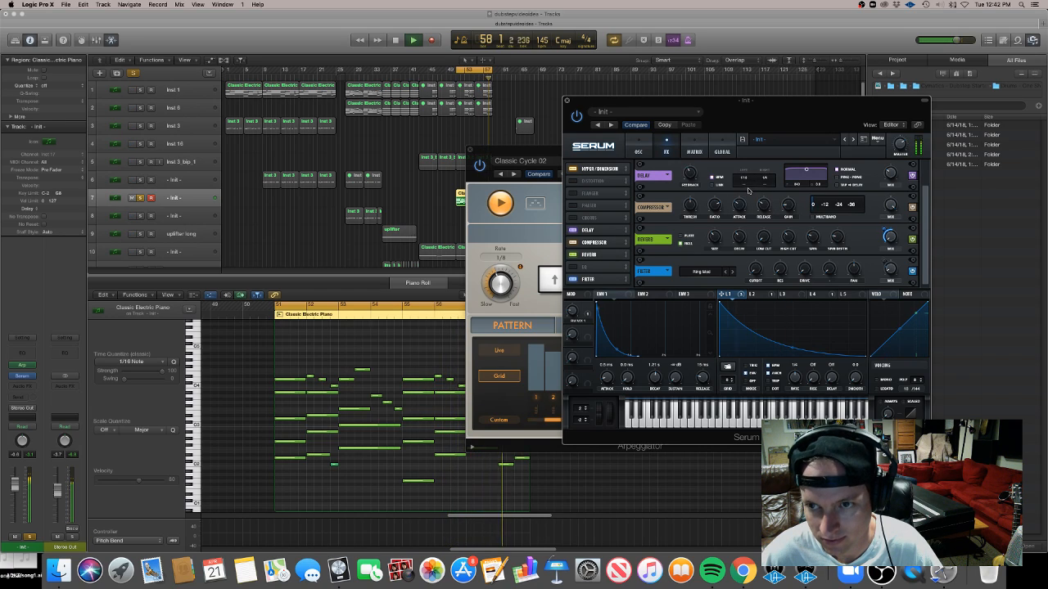
drag(766, 192, 768, 196)
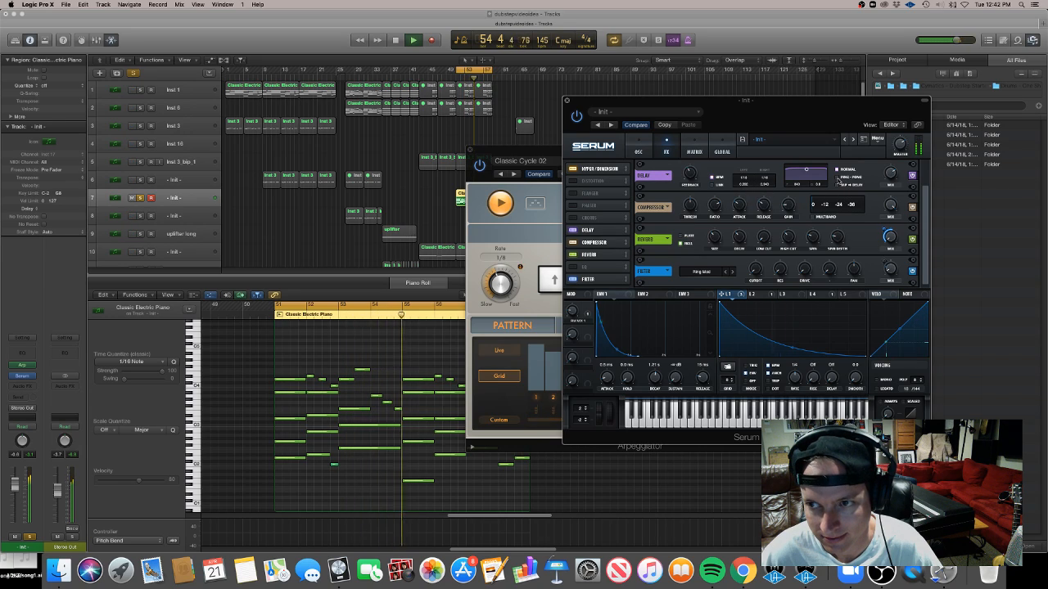
drag(887, 179, 890, 211)
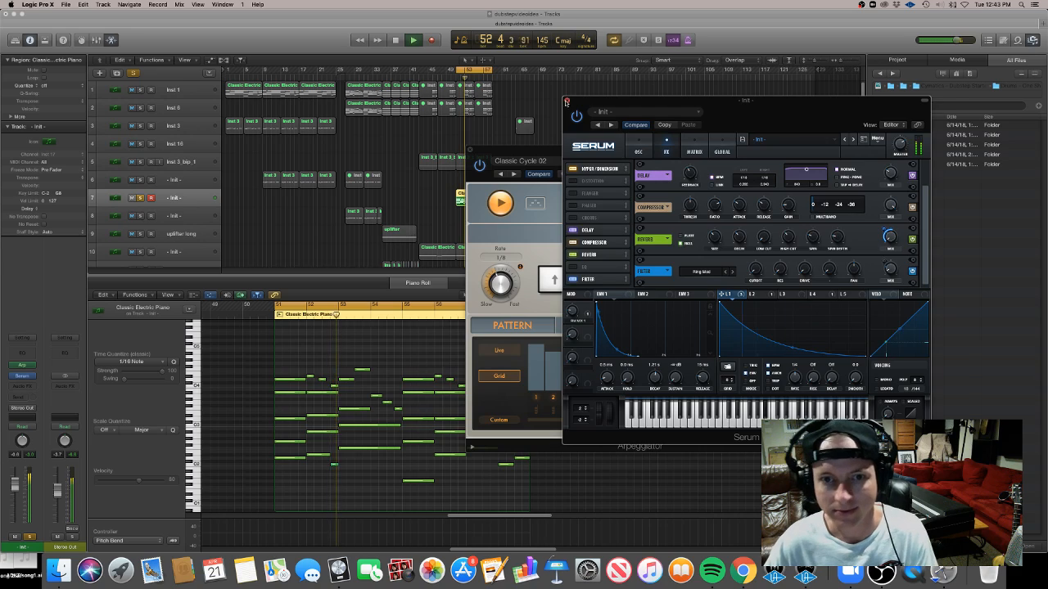
click(567, 100)
click(471, 149)
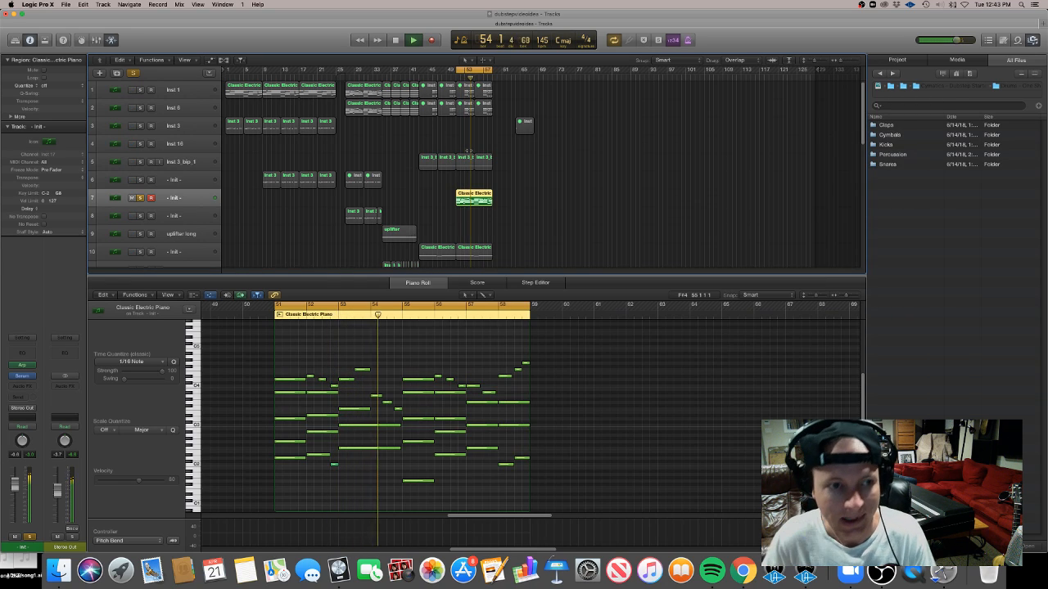
Unmute the cymbal tracks at the bottom of the arrangement and start playback
scroll(862, 138, down, 10)
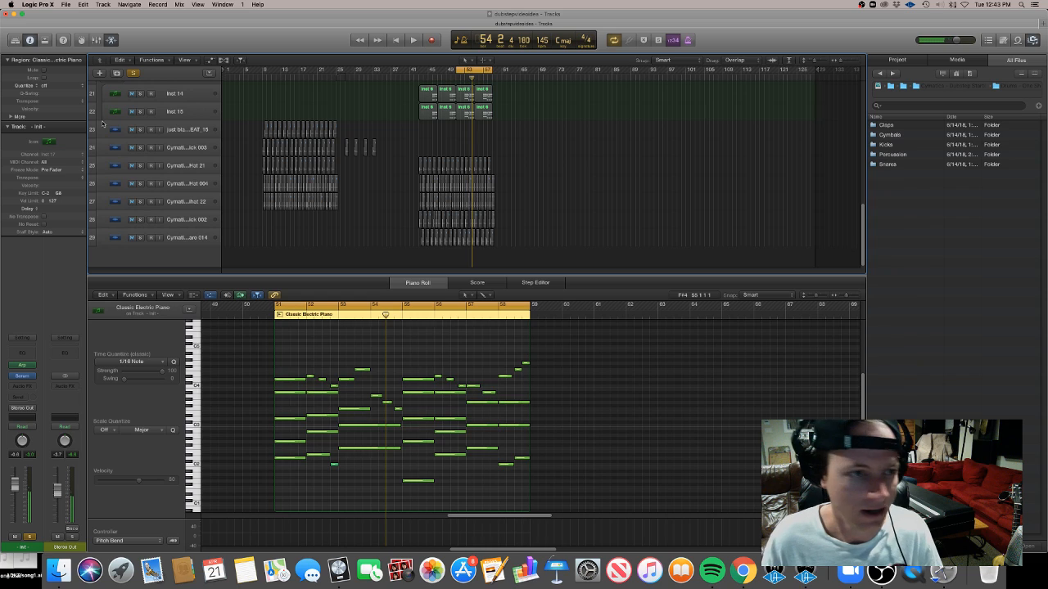
drag(151, 172, 159, 250)
key(space)
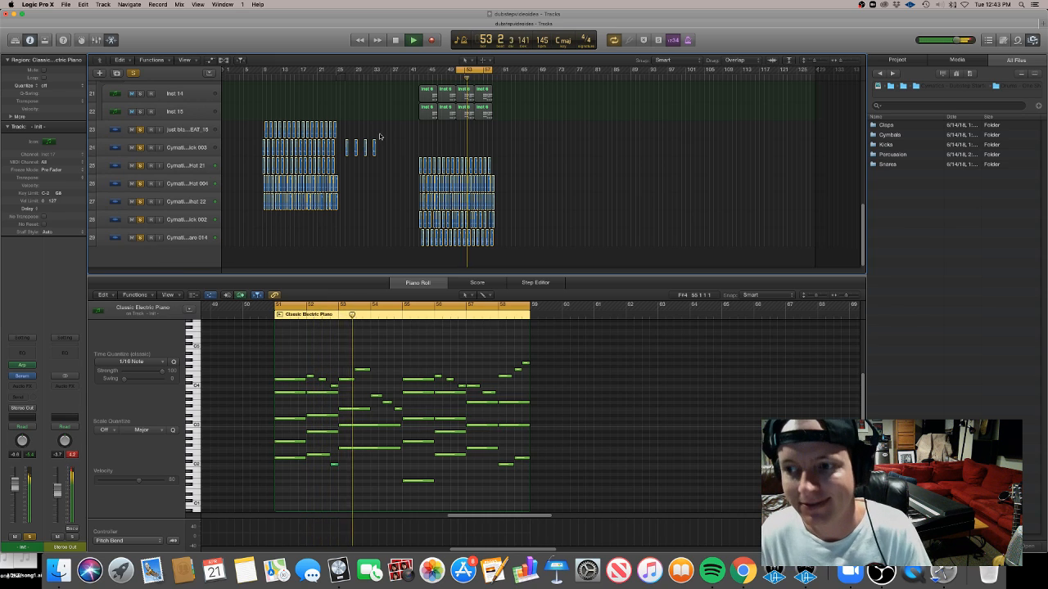
Audition the lower - Intl - chord track soloed, then release all solos
drag(863, 215, 869, 95)
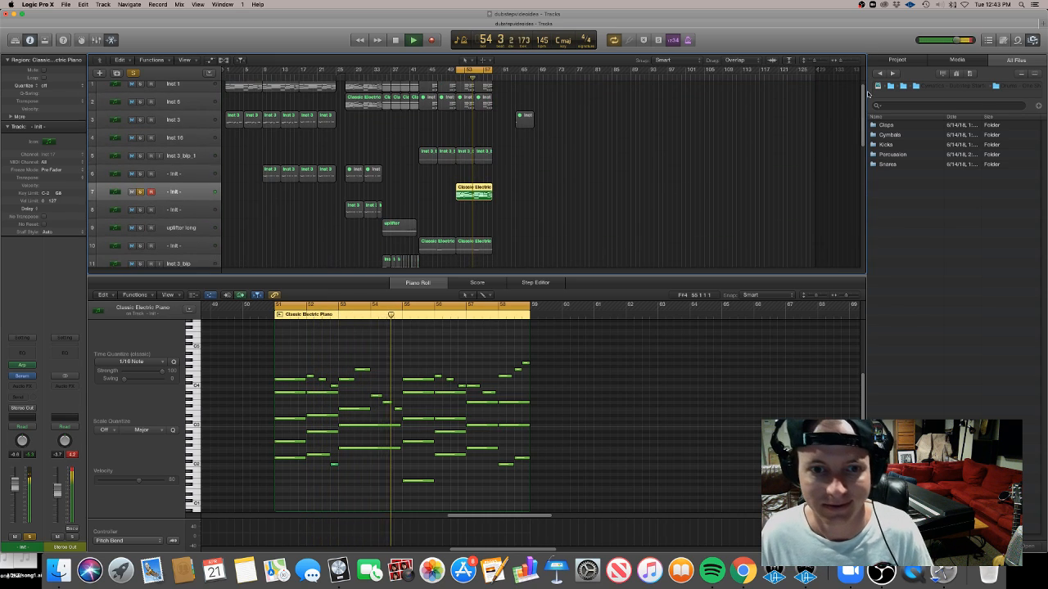
click(140, 245)
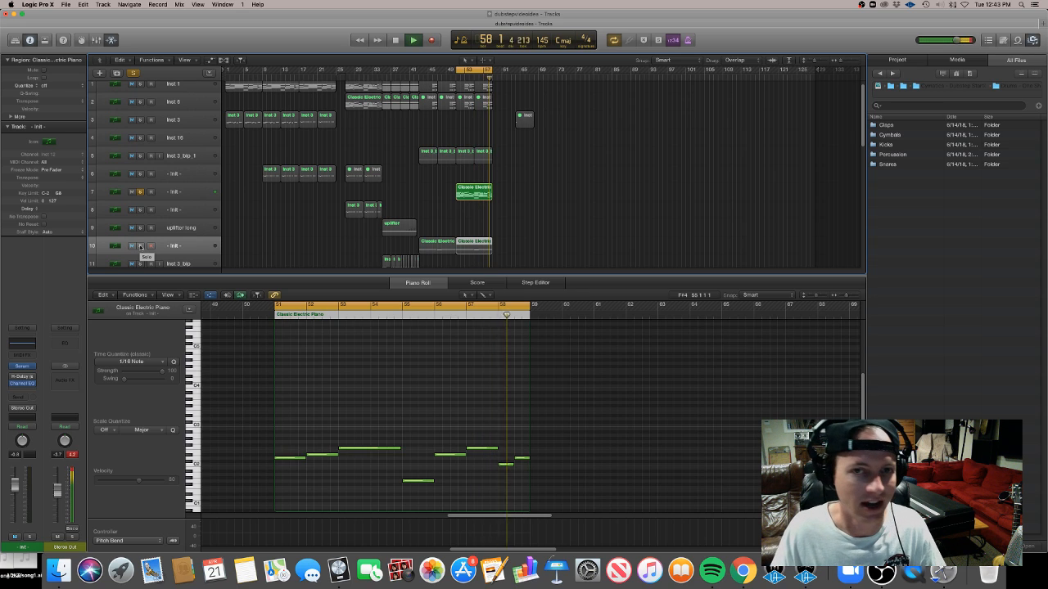
click(140, 246)
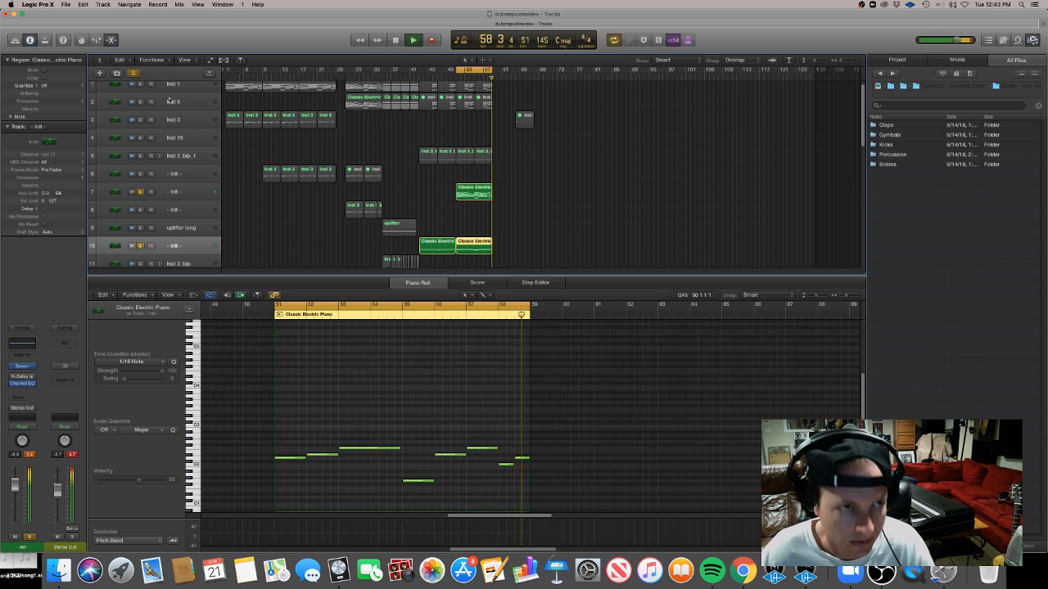
click(135, 73)
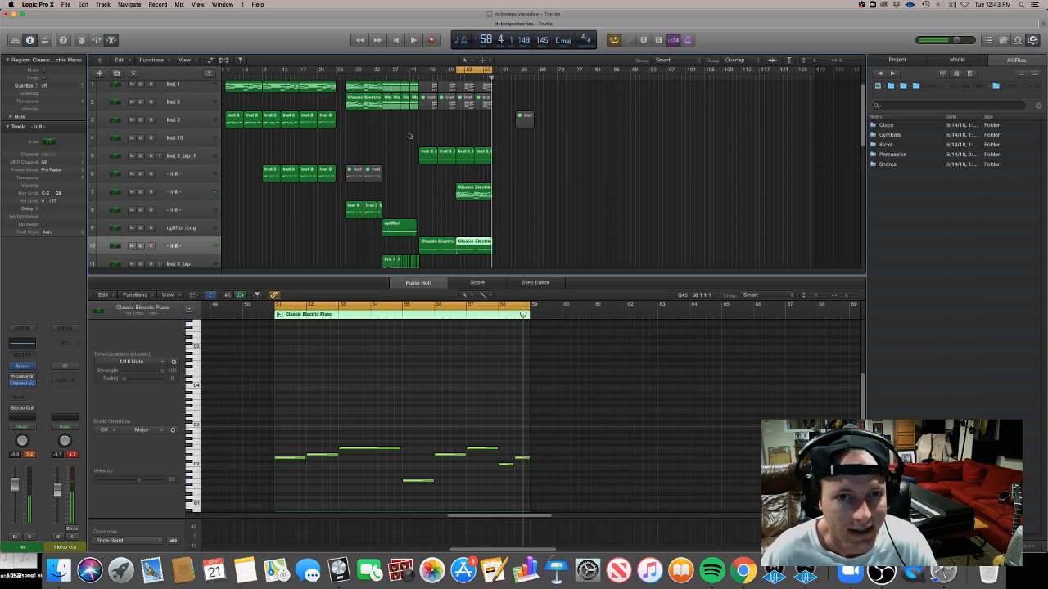
Close the editor and play the arrangement from the drop
key(e)
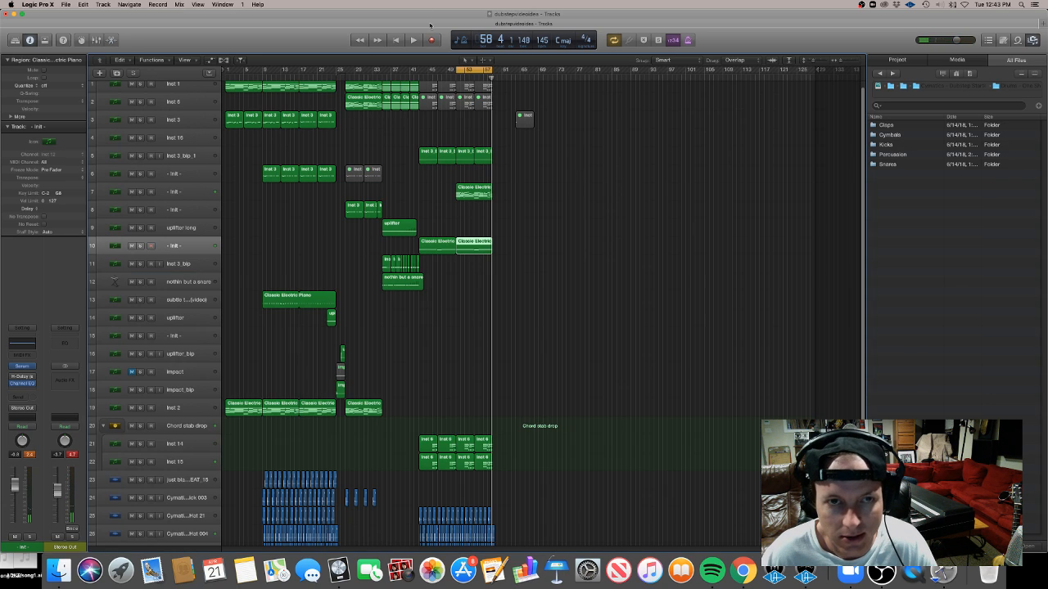
click(416, 80)
key(space)
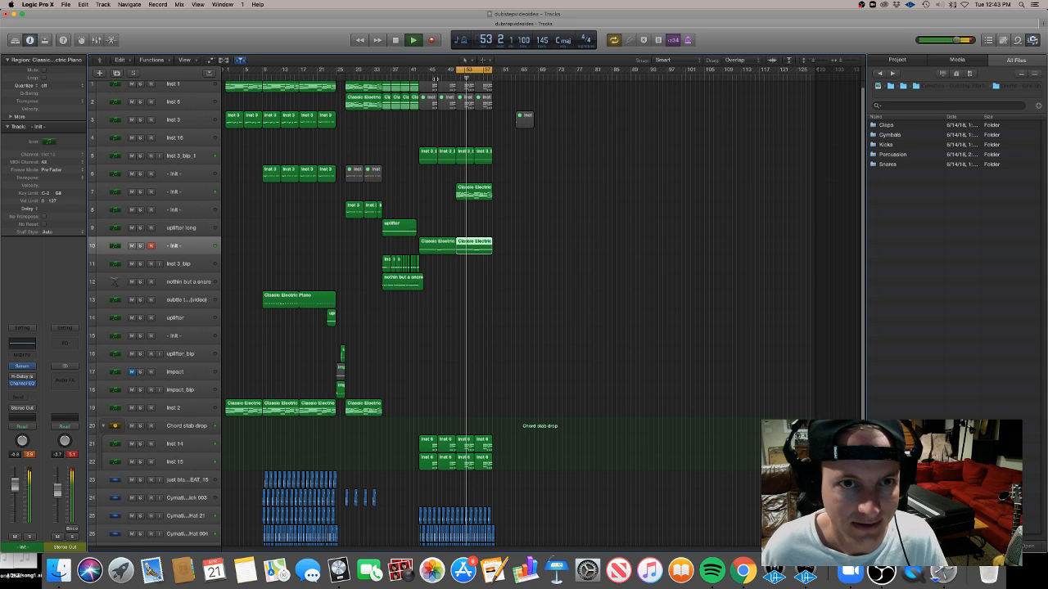
Show the automation lanes and check the automation parameter choices on the lower - Intl - track
key(super+Right)
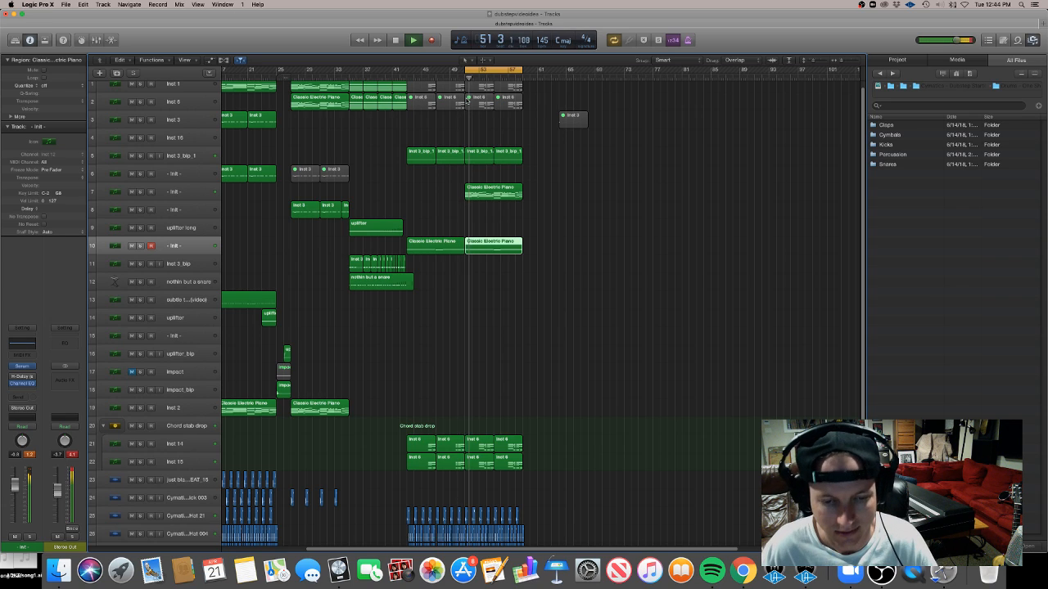
key(a)
click(174, 264)
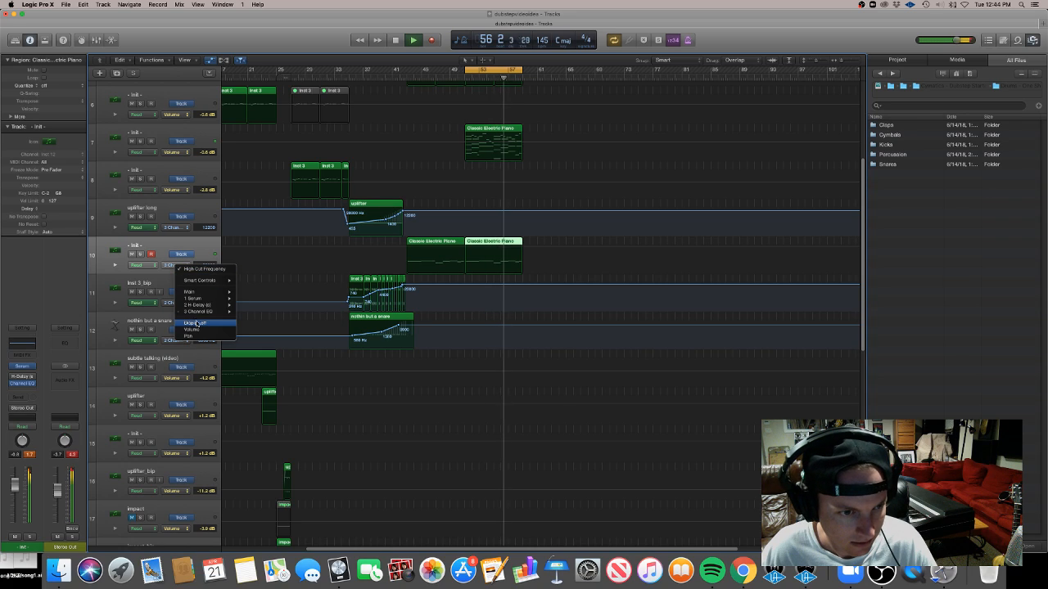
click(159, 245)
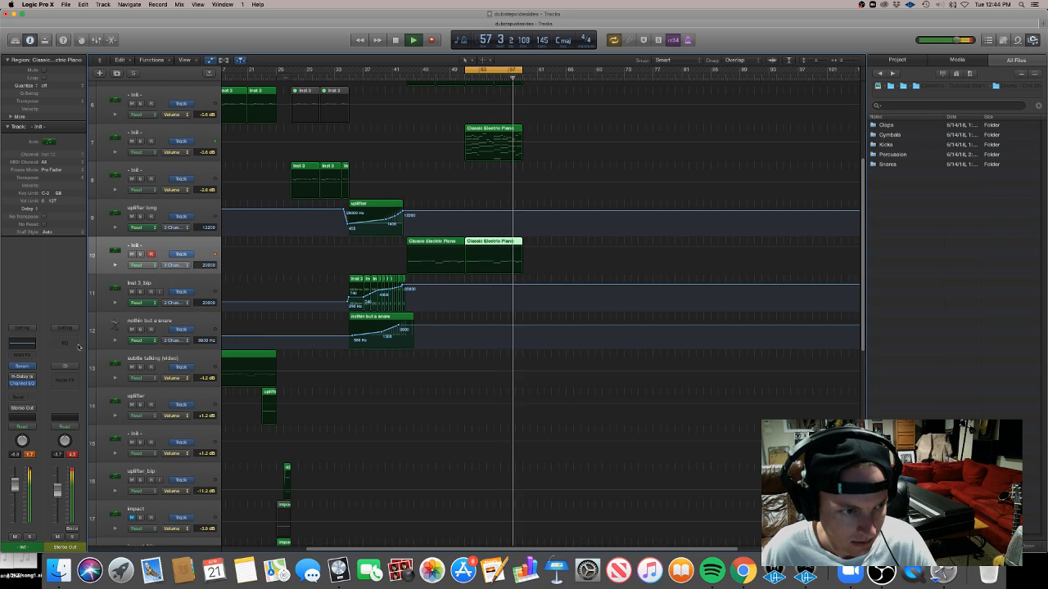
Open the lower - Intl - track's Serum instrument to inspect it and replay the drop section
click(25, 366)
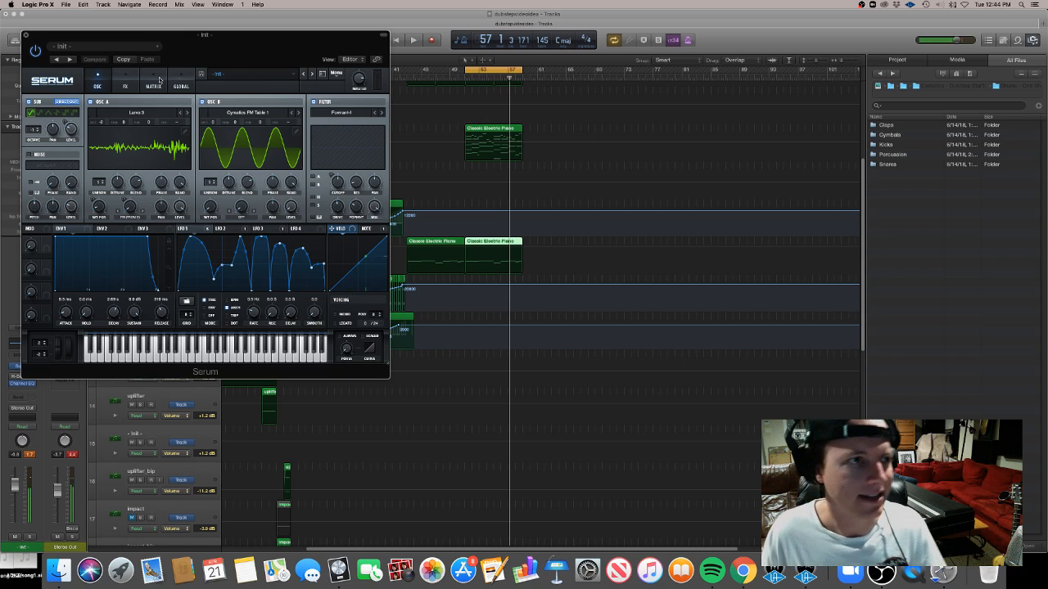
click(27, 36)
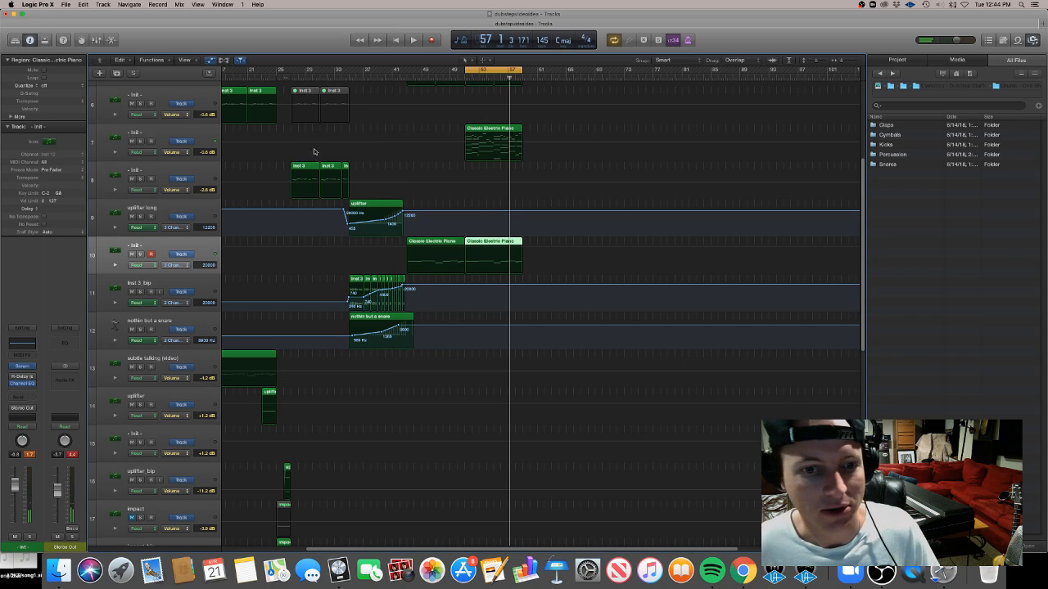
scroll(827, 164, up, 5)
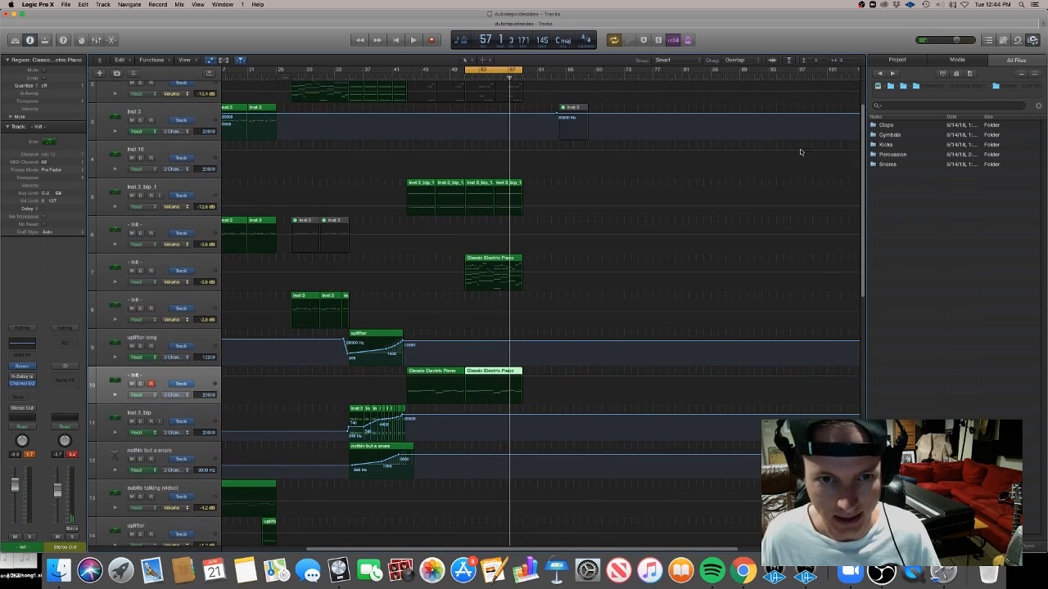
click(455, 76)
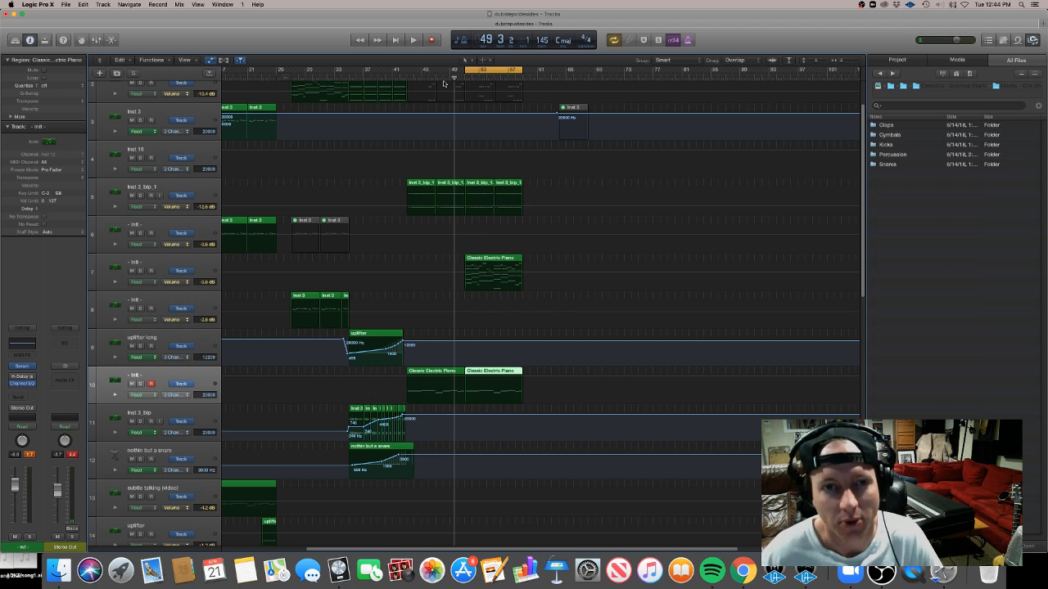
click(24, 367)
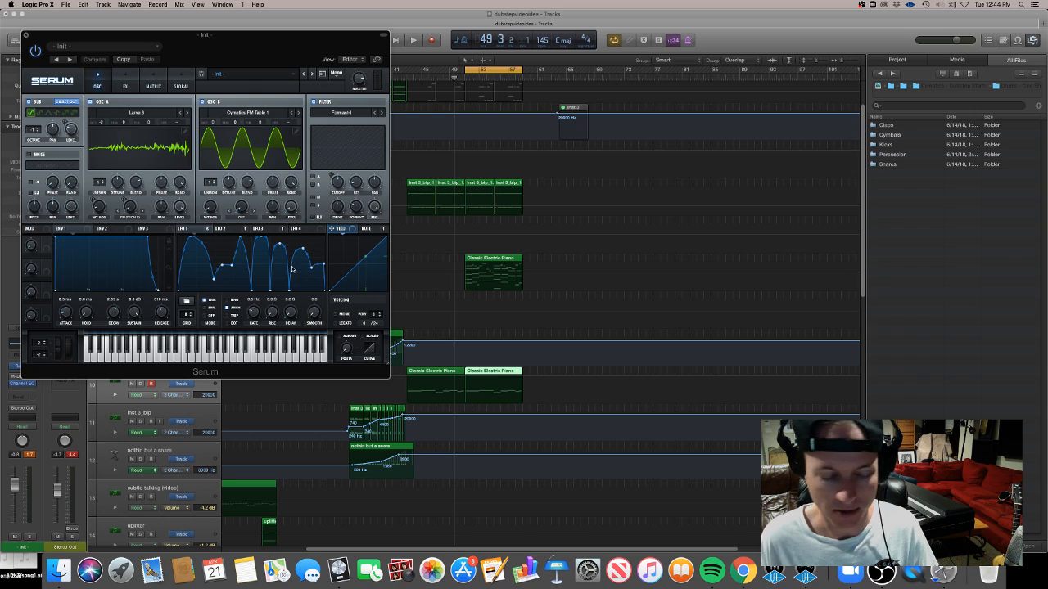
click(26, 35)
click(435, 78)
key(space)
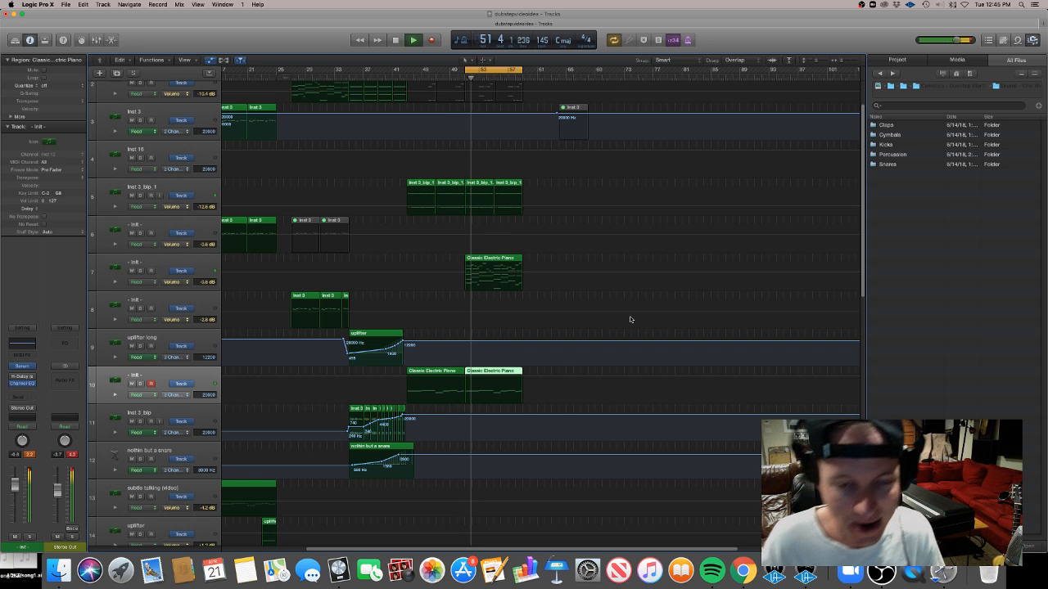
Raise the arpeggiated - Intl - track's volume to about -2.8 dB and hide the automation
click(175, 261)
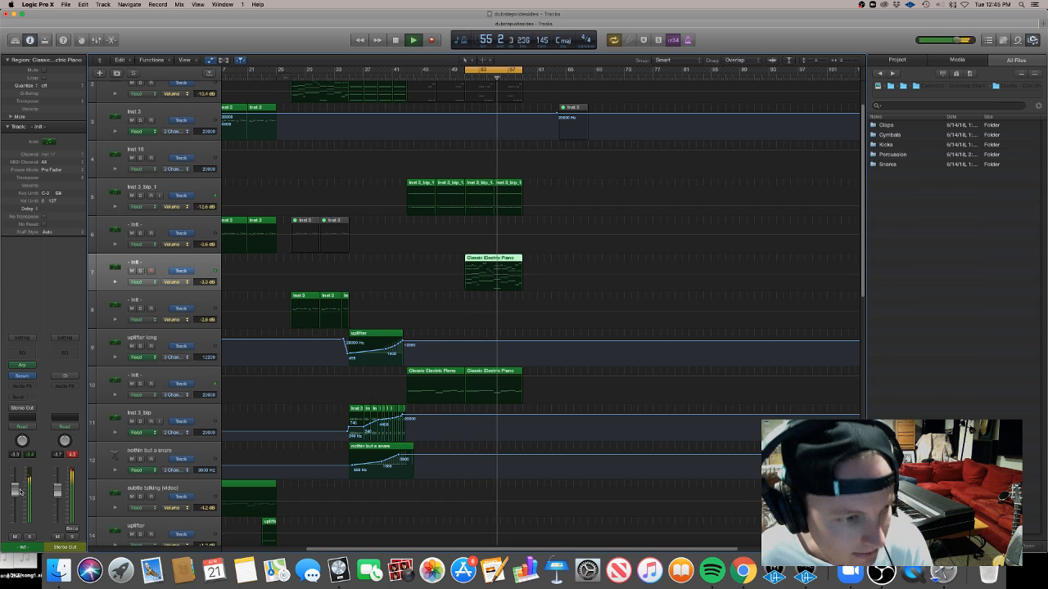
drag(18, 491, 18, 489)
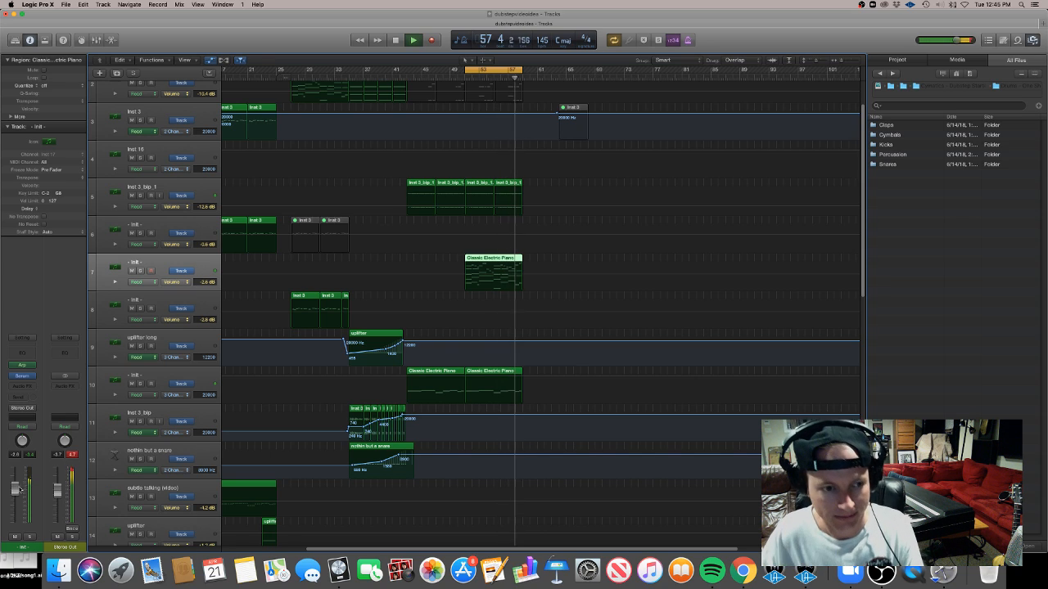
key(super+Up)
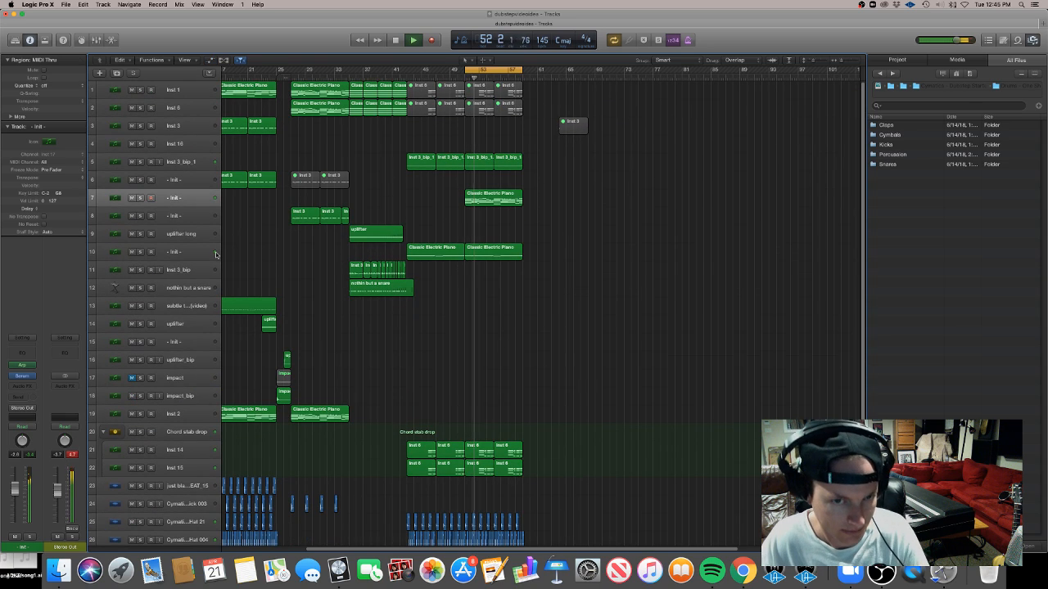
key(space)
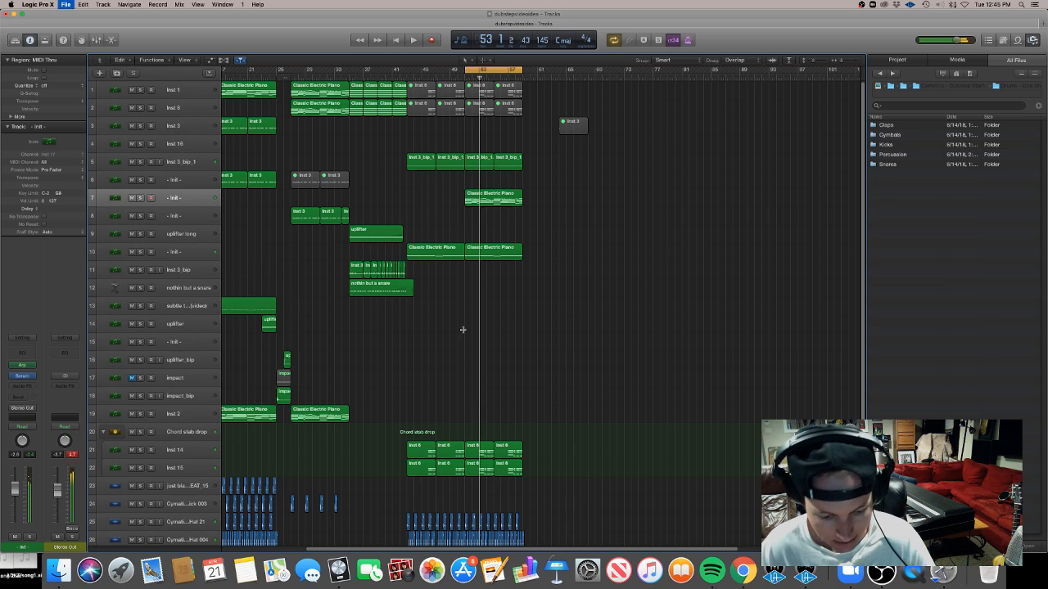
Play the arrangement from the beginning to review it
key(super+Left)
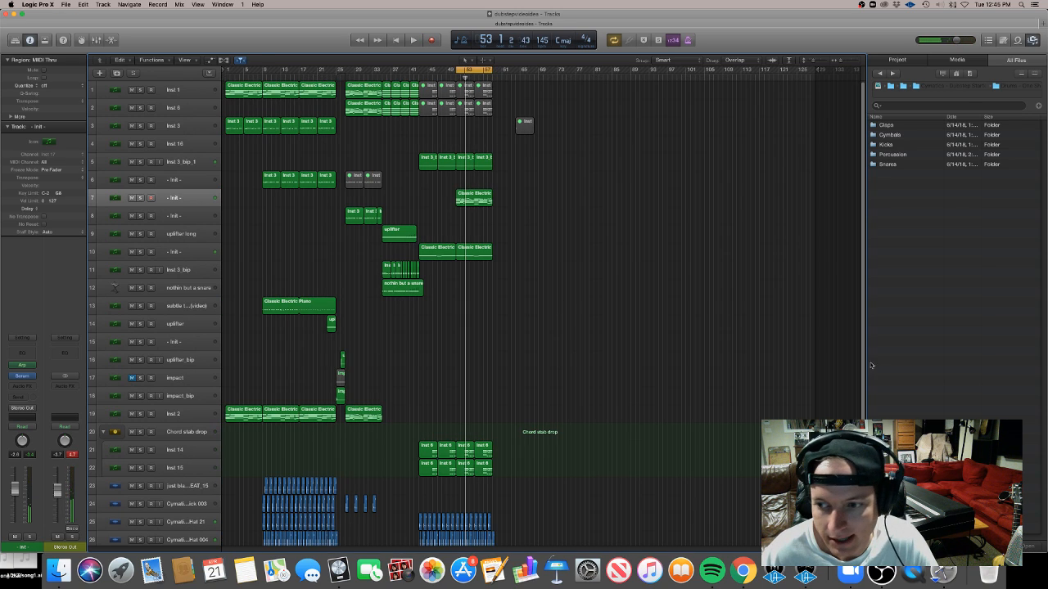
scroll(860, 361, down, 3)
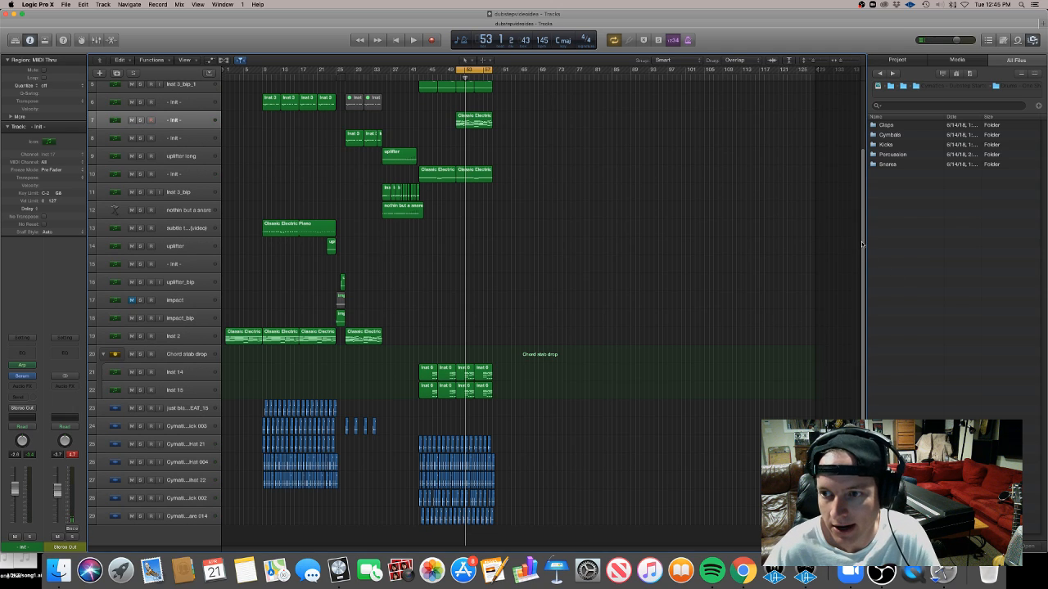
scroll(861, 243, up, 3)
key(Return)
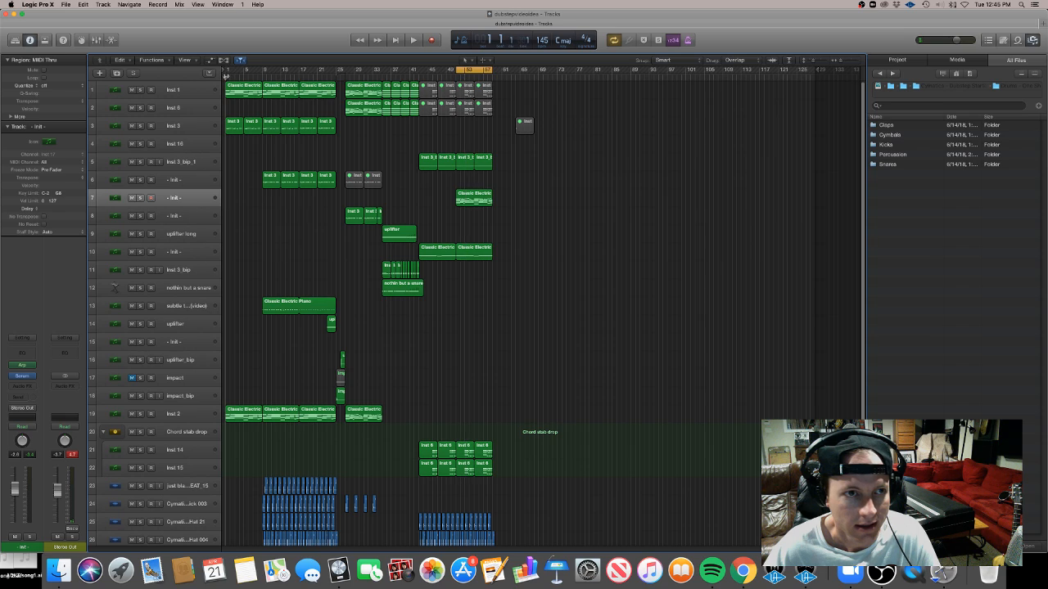
key(space)
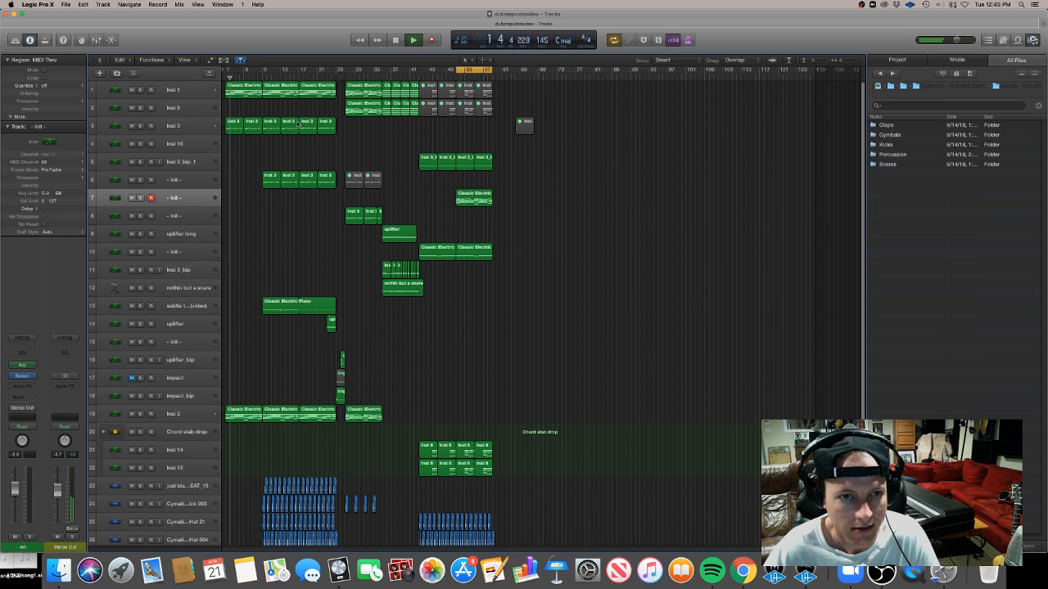
key(space)
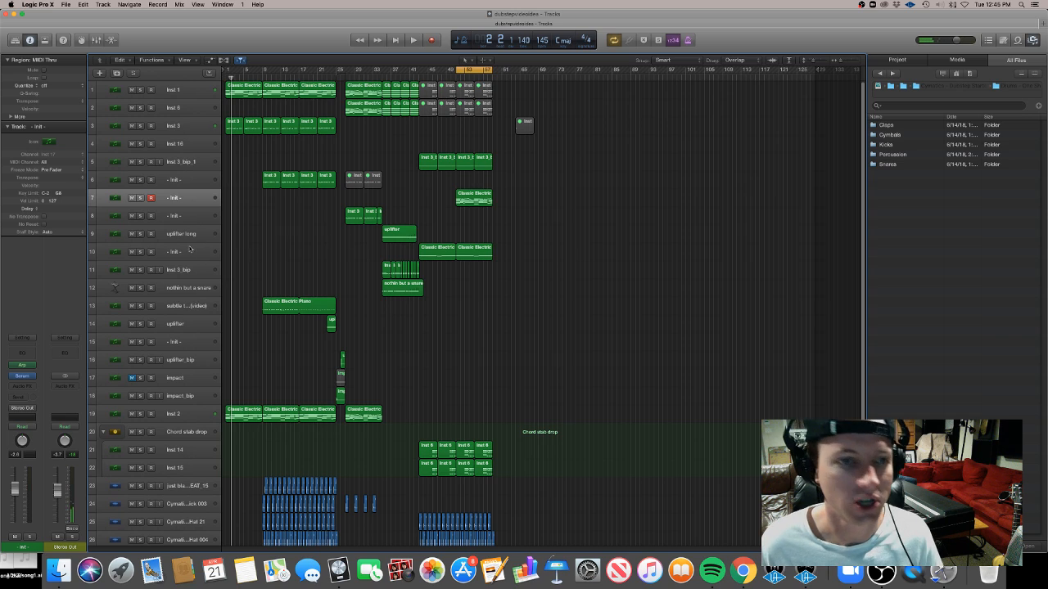
Duplicate the arpeggiated - Intl - track once
click(194, 196)
key(super+d)
key(super+d)
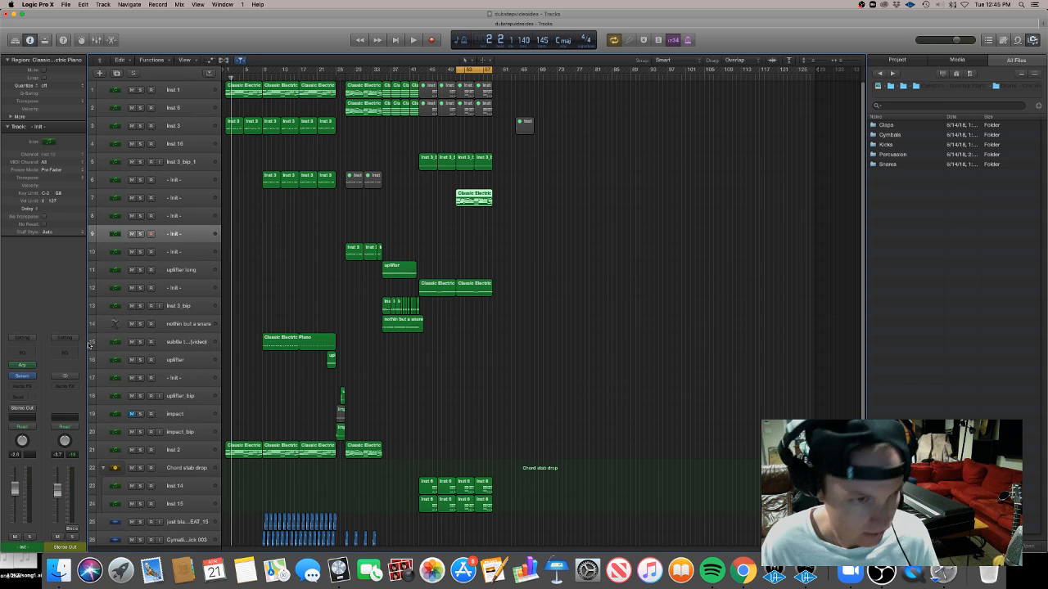
key(super+BackSpace)
Copy the Classic Electric Piano region onto the duplicated track
click(202, 217)
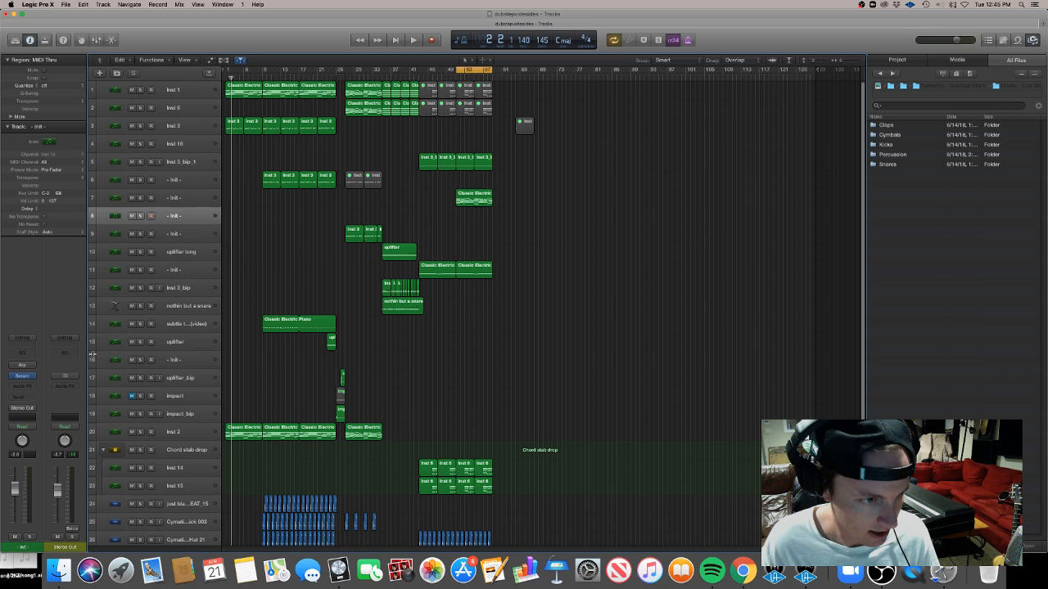
drag(472, 200, 473, 215)
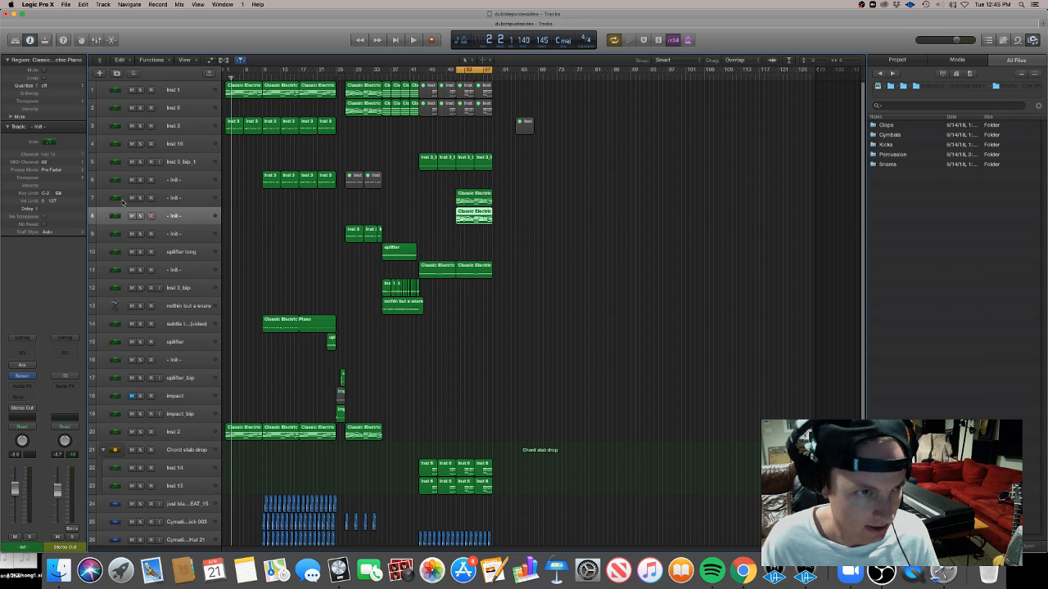
Mute the original arpeggiated track and rename it arp option 1
click(131, 198)
double_click(172, 199)
text(a)
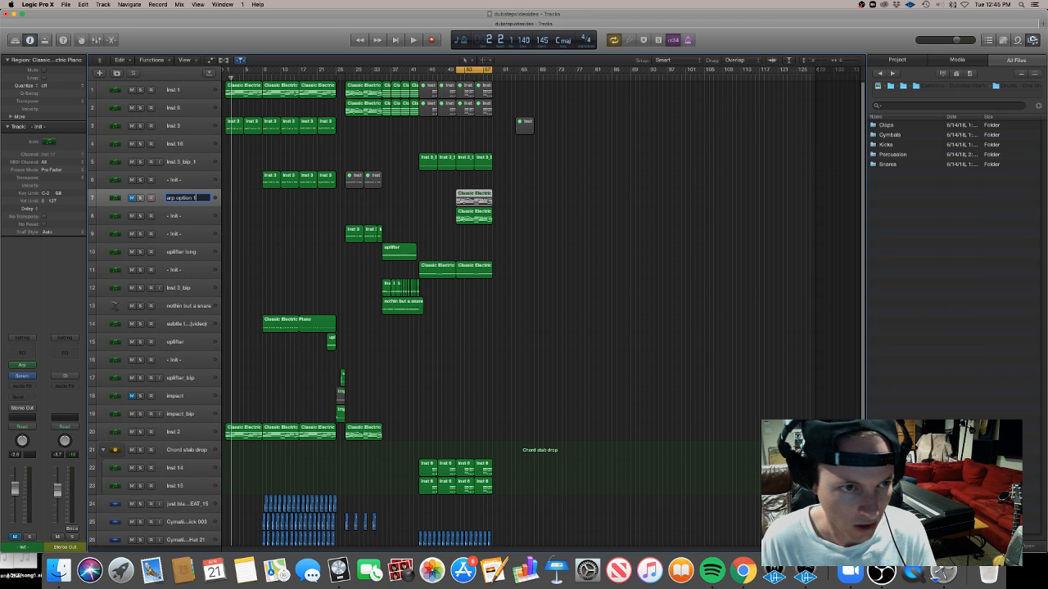
text(rp option 1)
key(Return)
Rename the duplicated arpeggiated track arp option 2
double_click(209, 217)
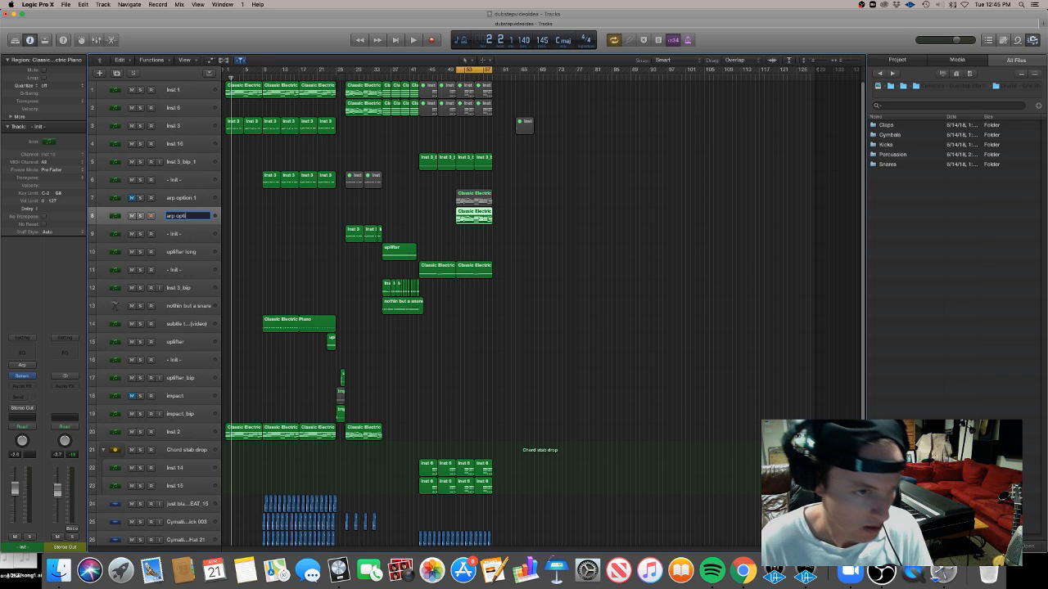
text(arp option 2)
key(Return)
click(510, 210)
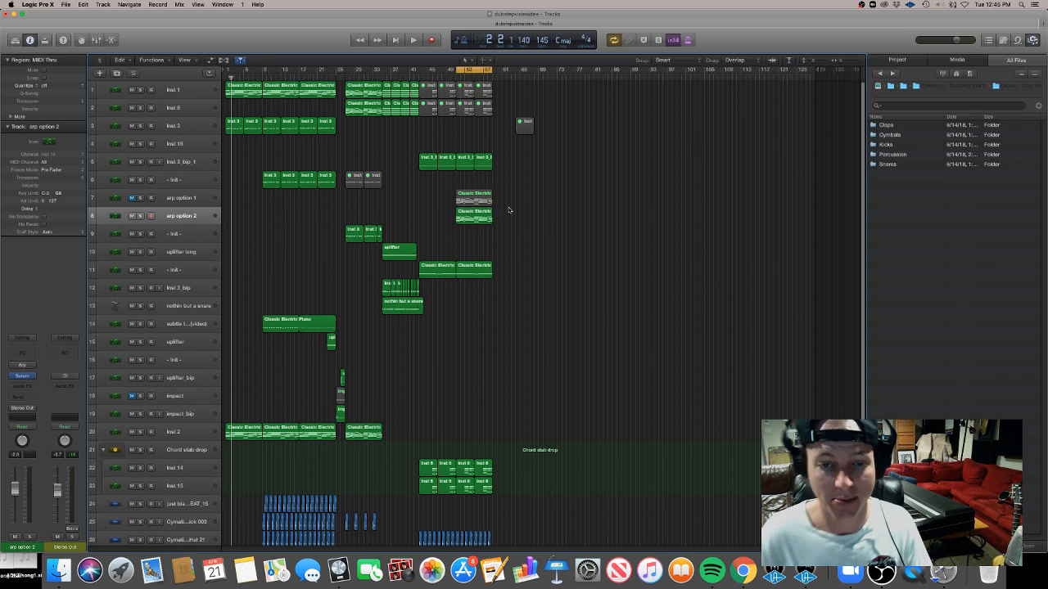
Open the track's Classic Electric Piano region in the Piano Roll and shorten the opening bar's notes into short stabs
click(470, 213)
double_click(470, 214)
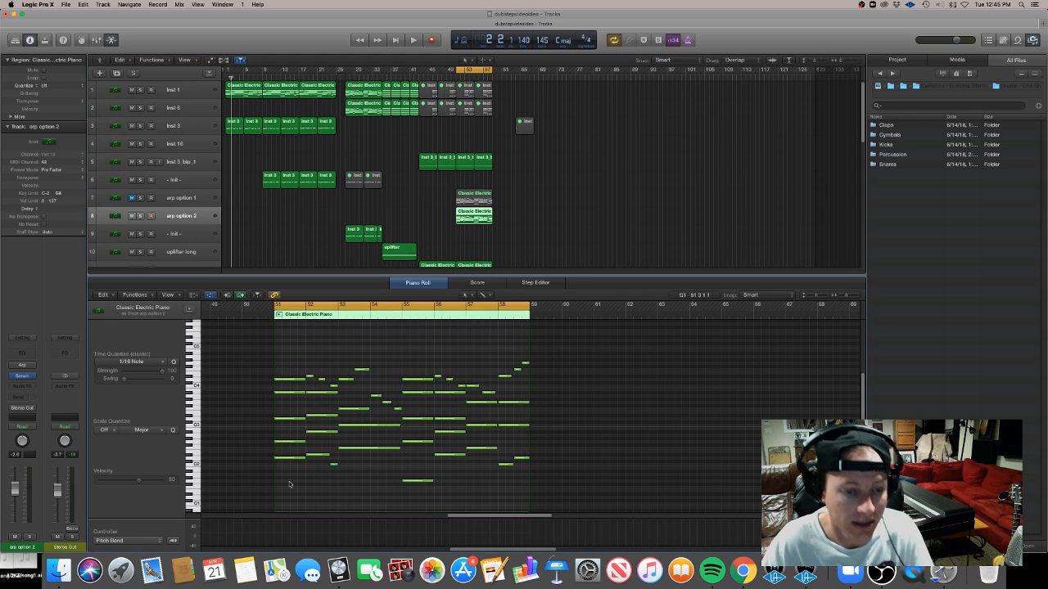
key(super+Right)
key(super+Right)
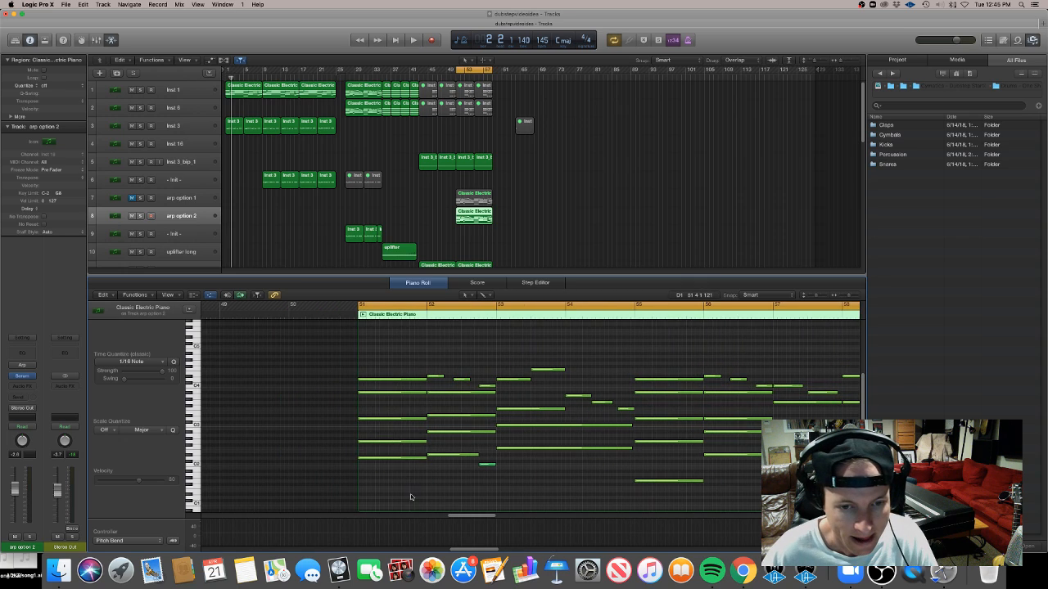
drag(412, 494, 365, 386)
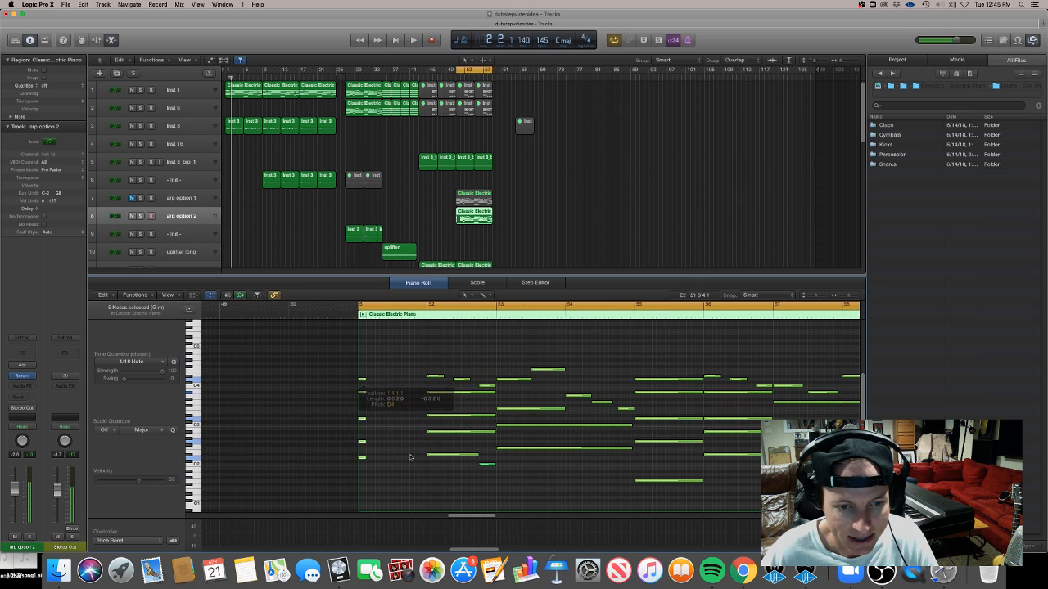
drag(434, 492, 448, 360)
drag(469, 397, 451, 491)
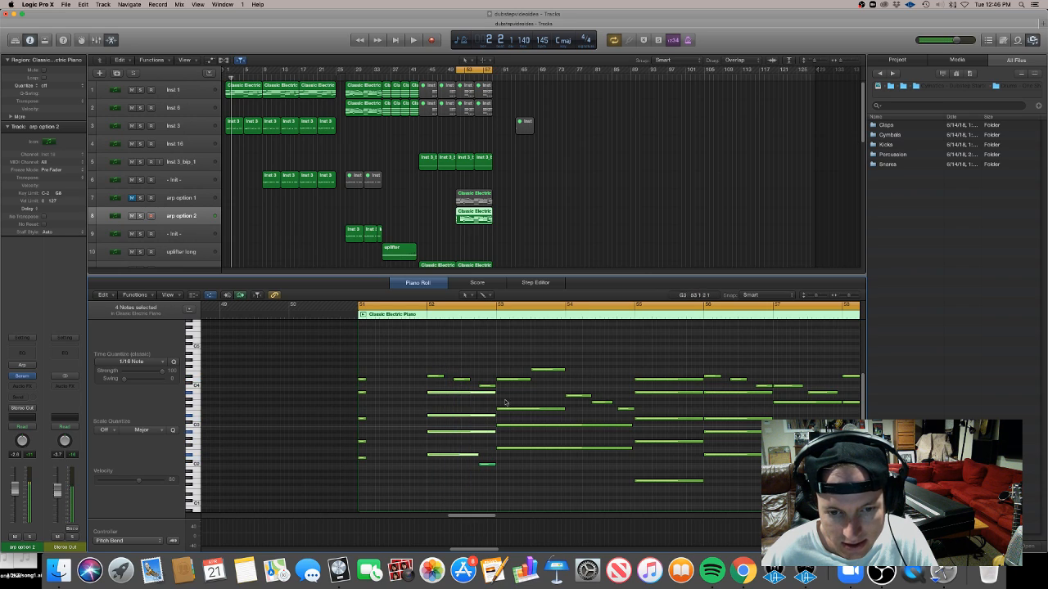
drag(497, 395, 445, 394)
Shorten the remaining long notes in the region's second bar into short staccato notes
click(426, 459)
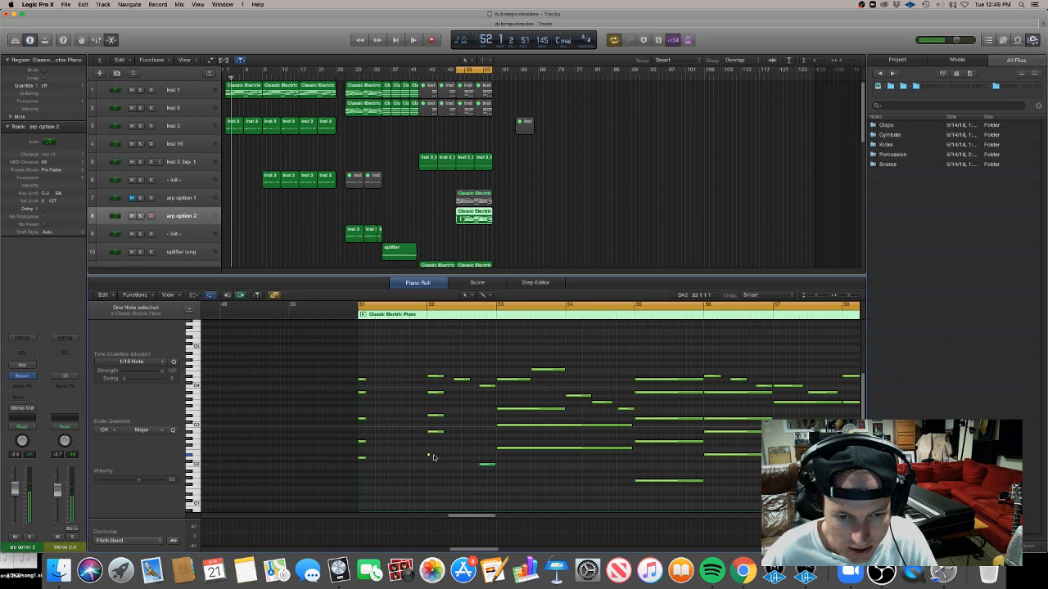
super+click(429, 455)
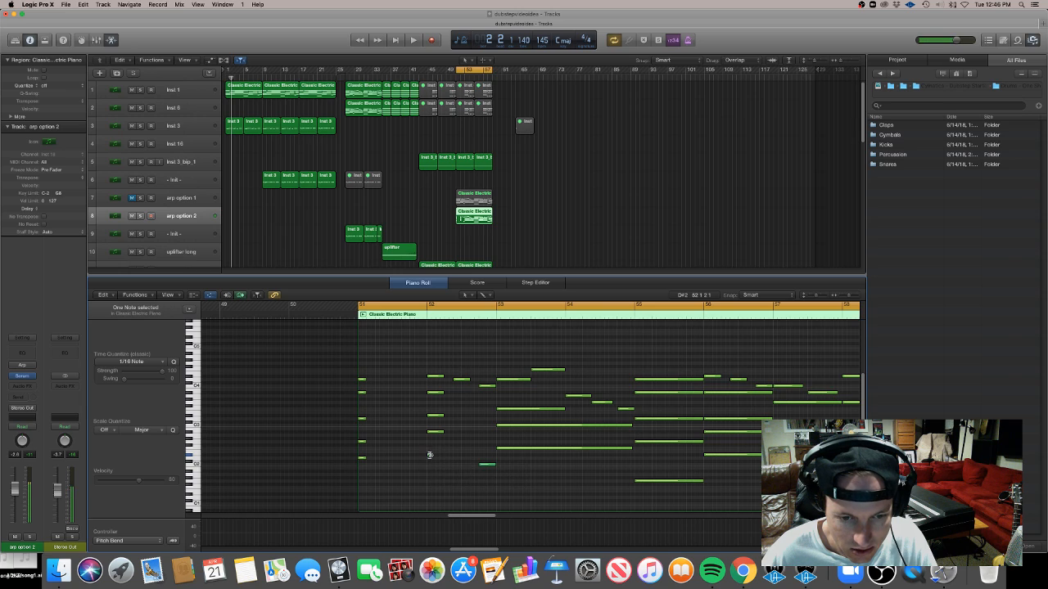
drag(430, 455, 435, 455)
drag(451, 438, 484, 385)
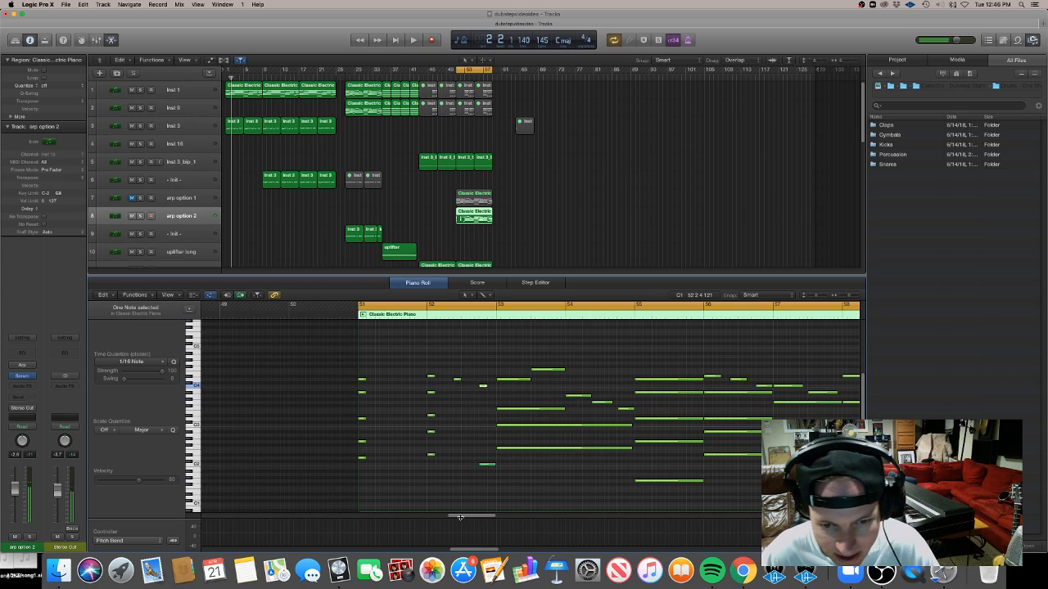
click(487, 464)
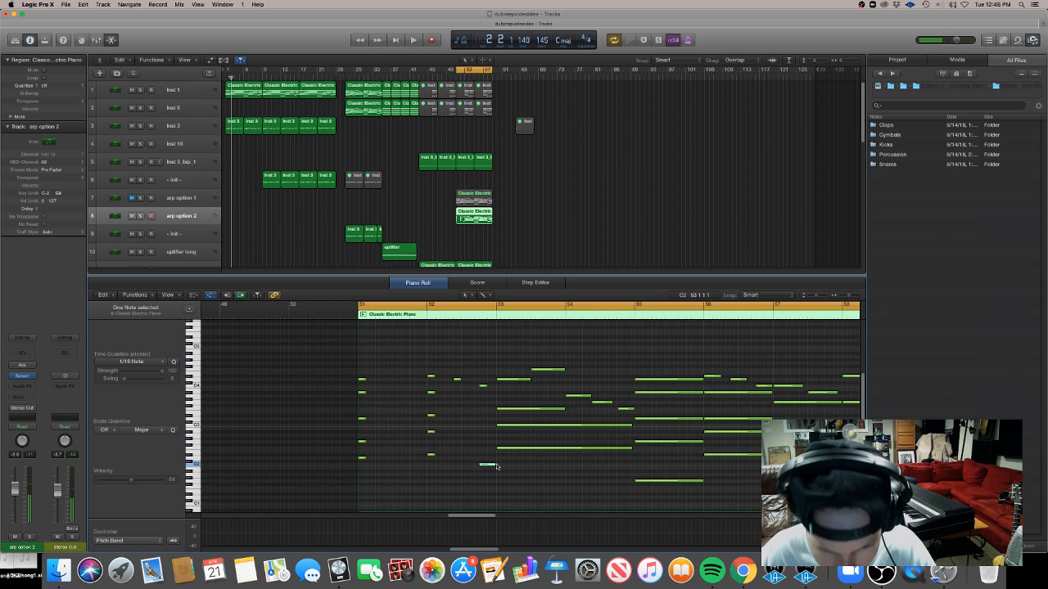
drag(494, 464, 486, 464)
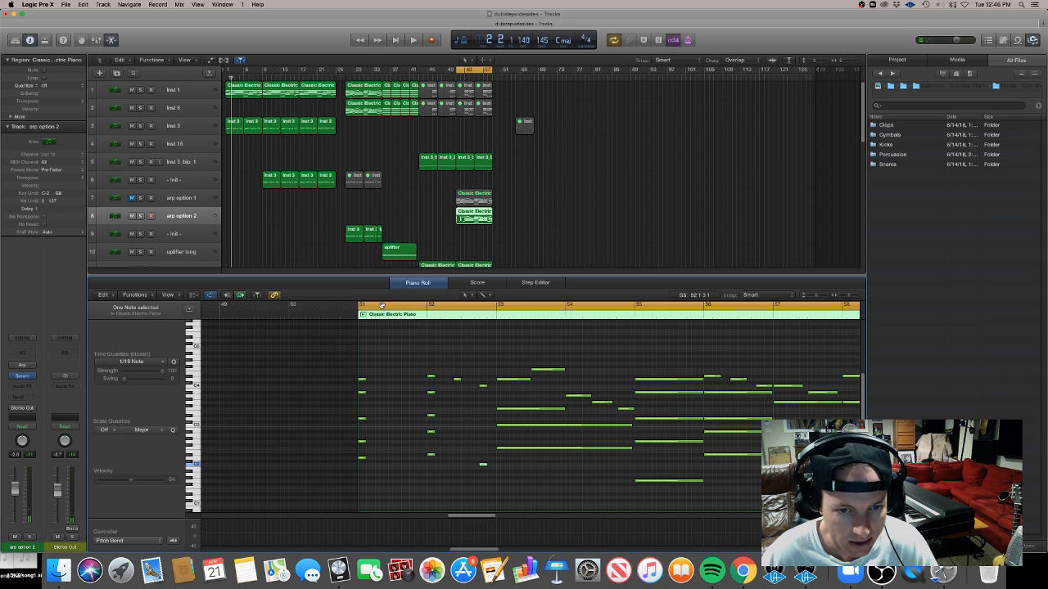
mouse_move(361, 304)
mouse_down()
mouse_move(583, 308)
mouse_move(364, 308)
mouse_up()
Chop the long notes in the third and fourth bars of the region into short staccato notes
drag(562, 508, 503, 426)
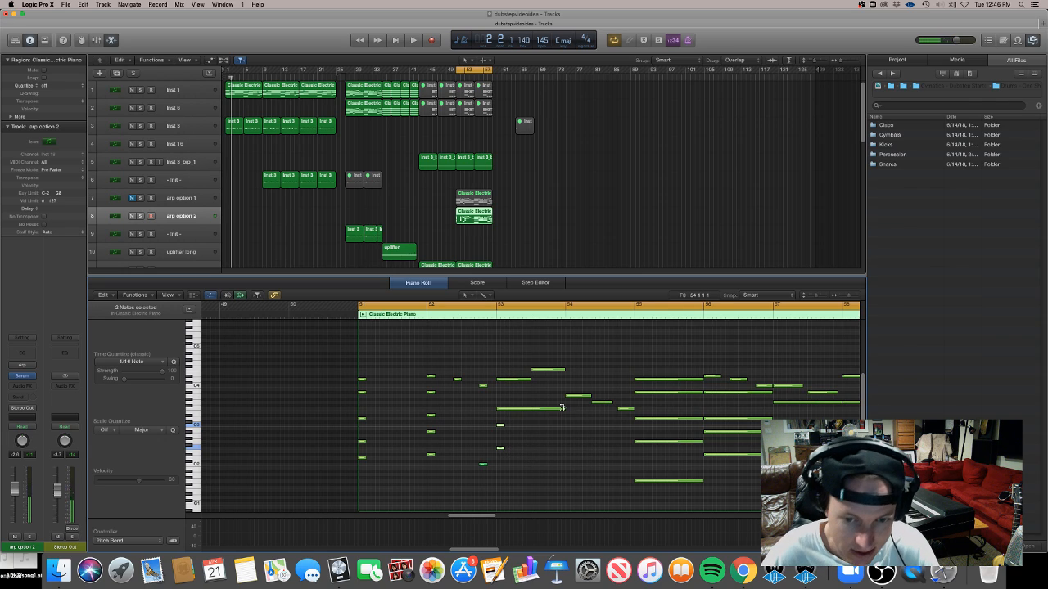
drag(562, 408, 500, 381)
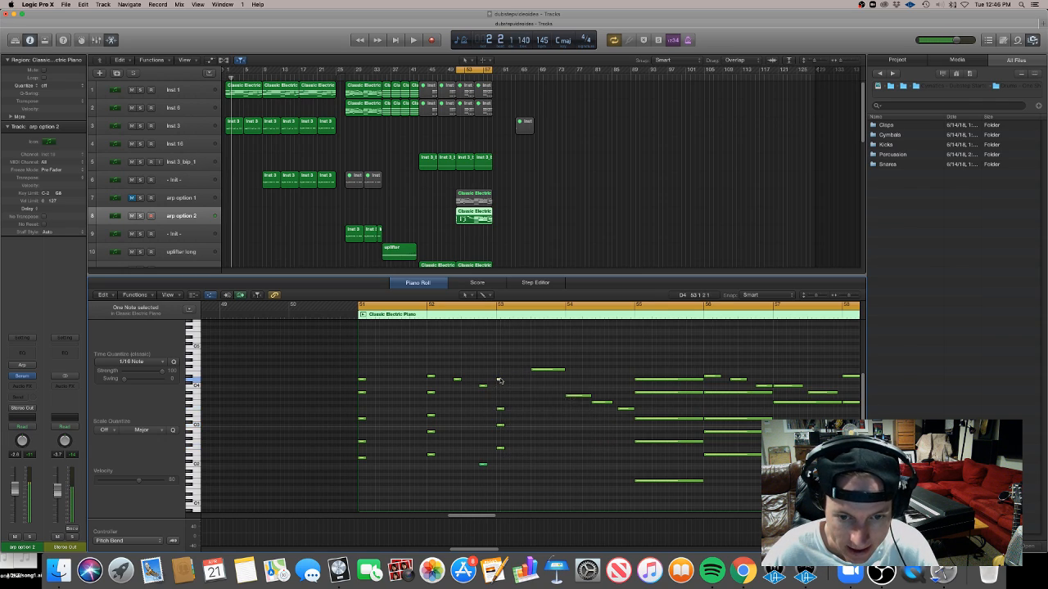
drag(565, 370, 536, 373)
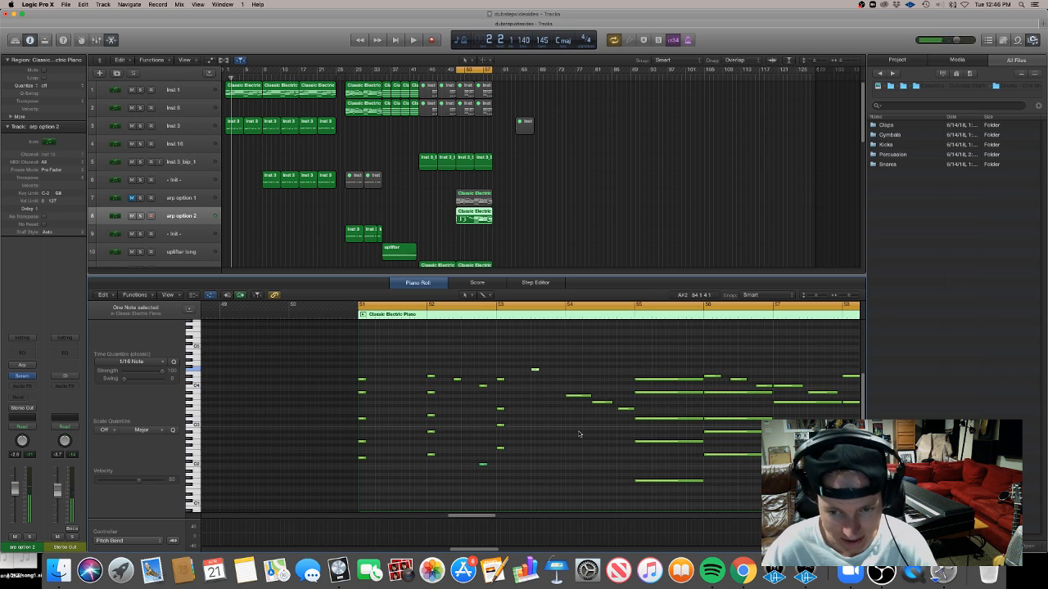
mouse_move(580, 432)
mouse_down()
mouse_move(626, 394)
mouse_move(623, 409)
mouse_move(573, 395)
mouse_move(566, 452)
mouse_move(492, 402)
mouse_move(571, 413)
mouse_up()
click(590, 405)
click(563, 465)
click(571, 452)
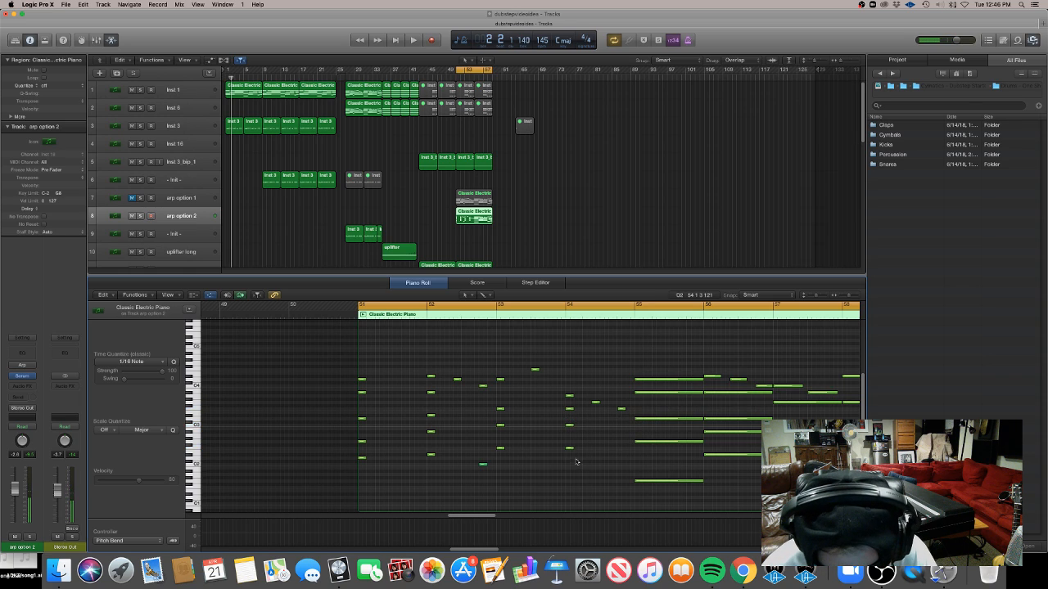
drag(577, 462, 568, 410)
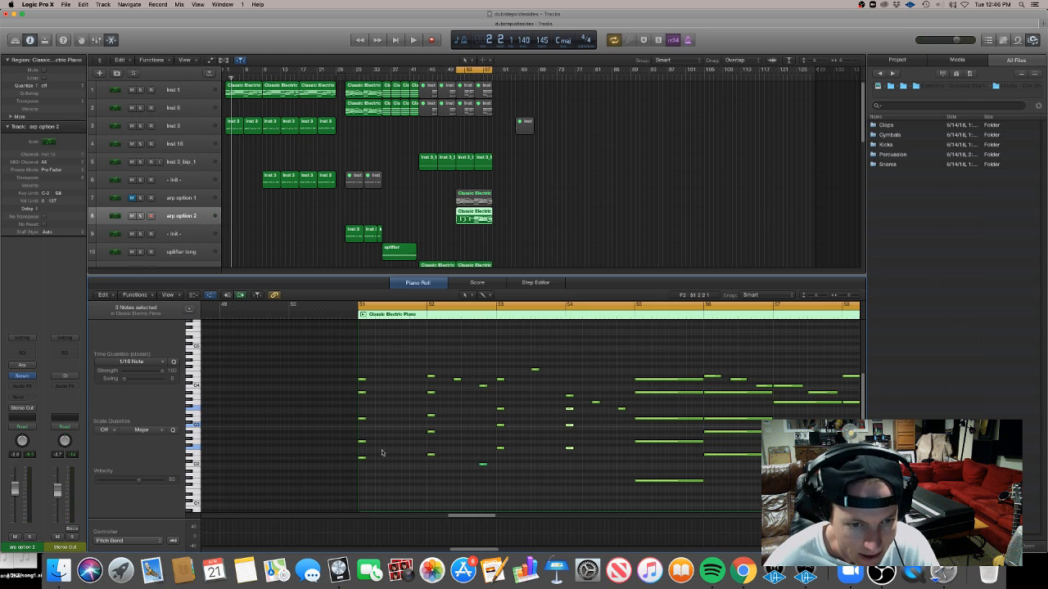
Add short notes into the gaps of the first bar to build a busier arp pattern
drag(363, 393, 397, 442)
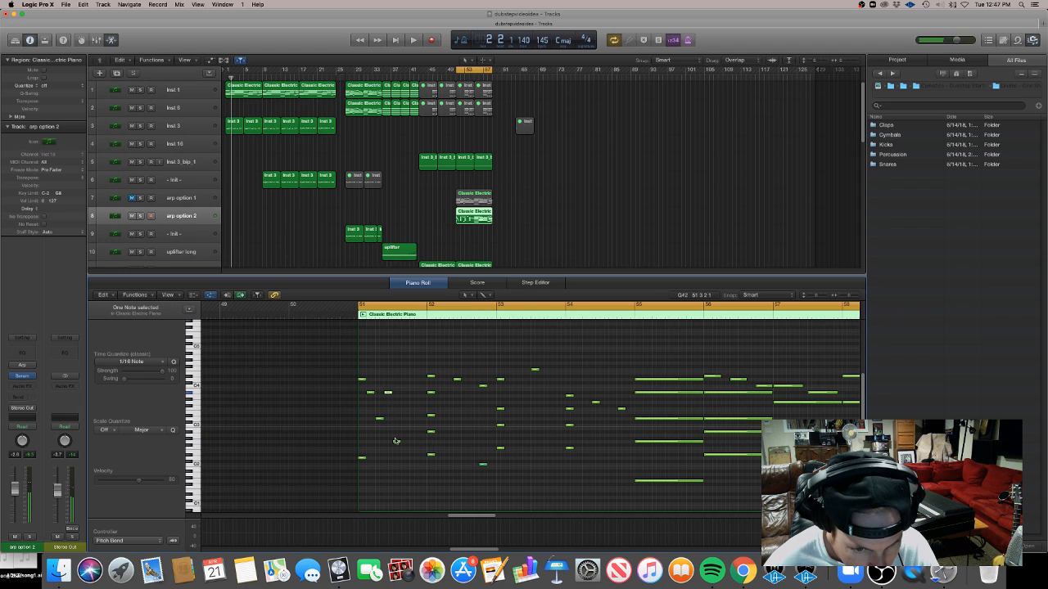
drag(399, 443, 406, 443)
super+click(396, 421)
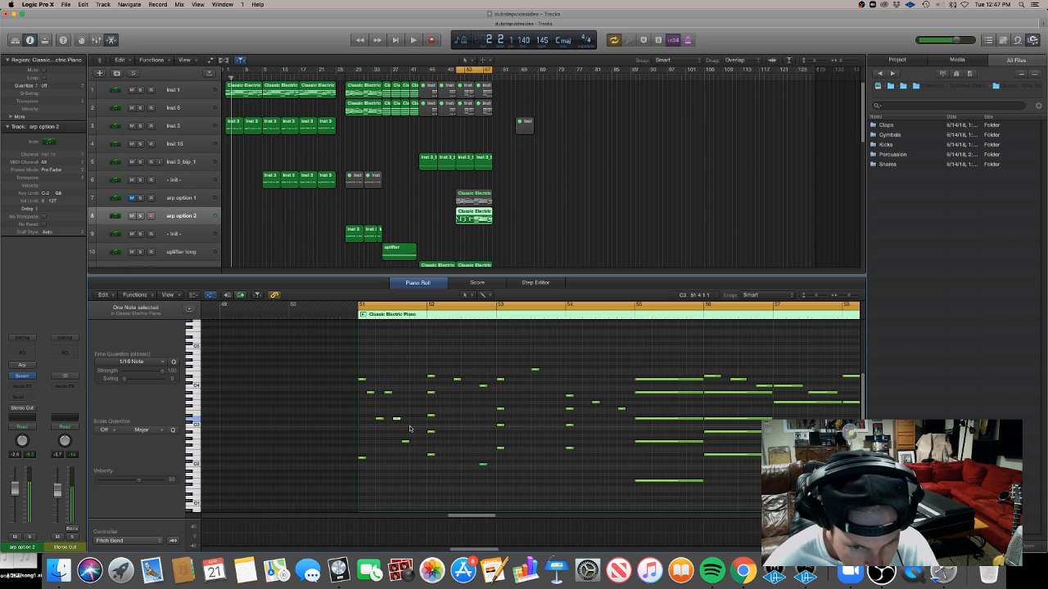
super+click(413, 420)
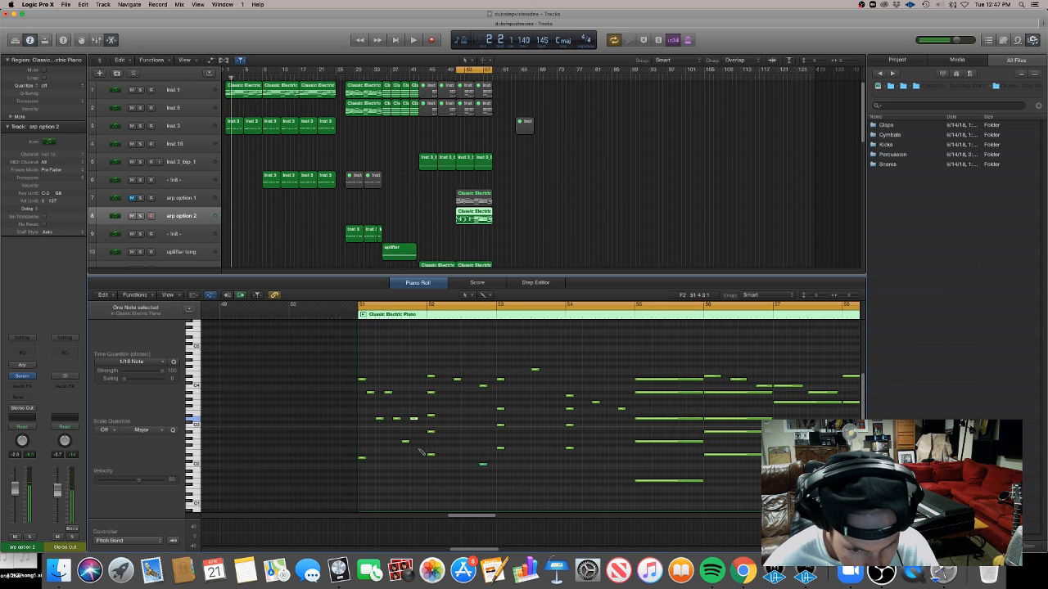
super+click(422, 458)
click(361, 458)
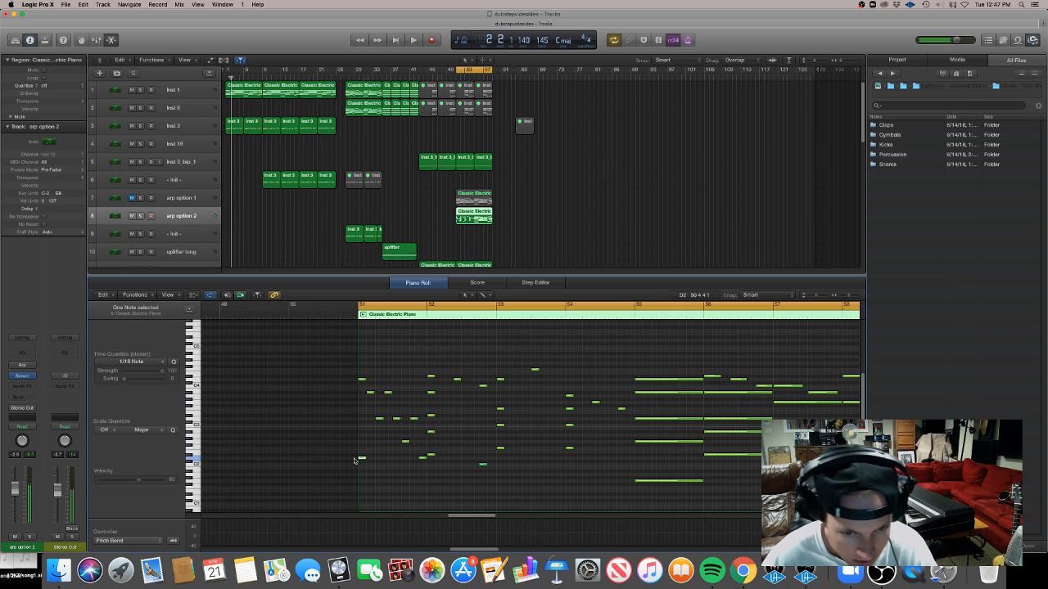
Solo the arp option 2 track and play back the edited pattern
key(space)
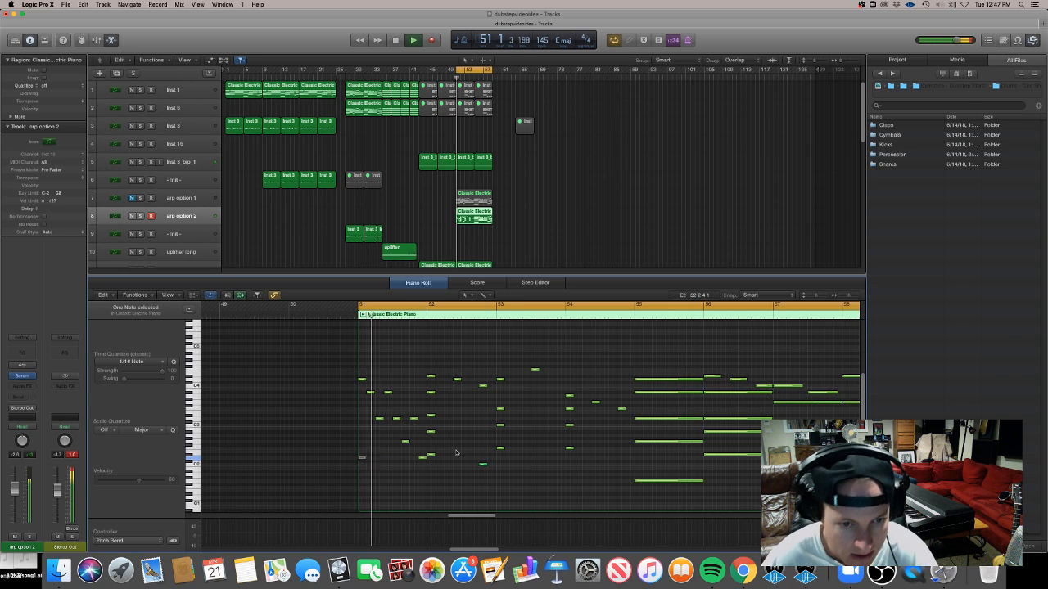
click(140, 216)
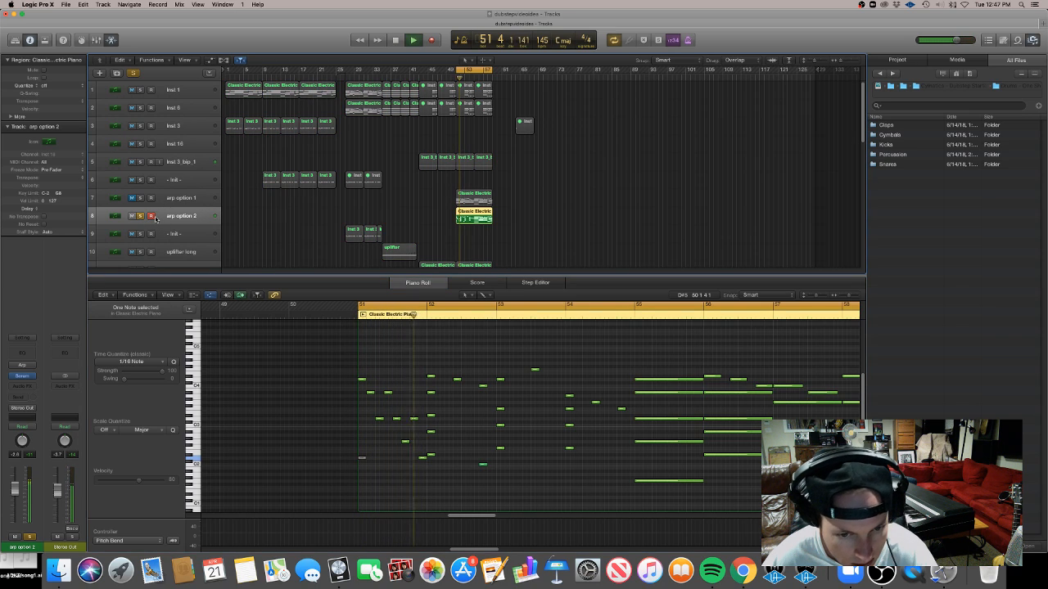
key(space)
Add and reposition short notes in the second bar of the arp pattern
click(448, 468)
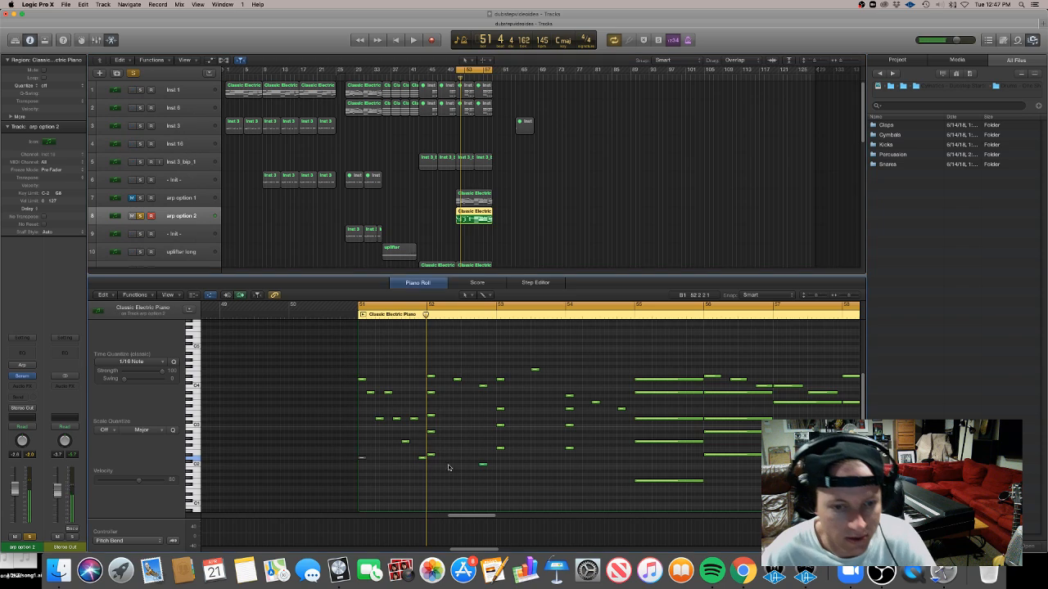
drag(449, 469, 448, 418)
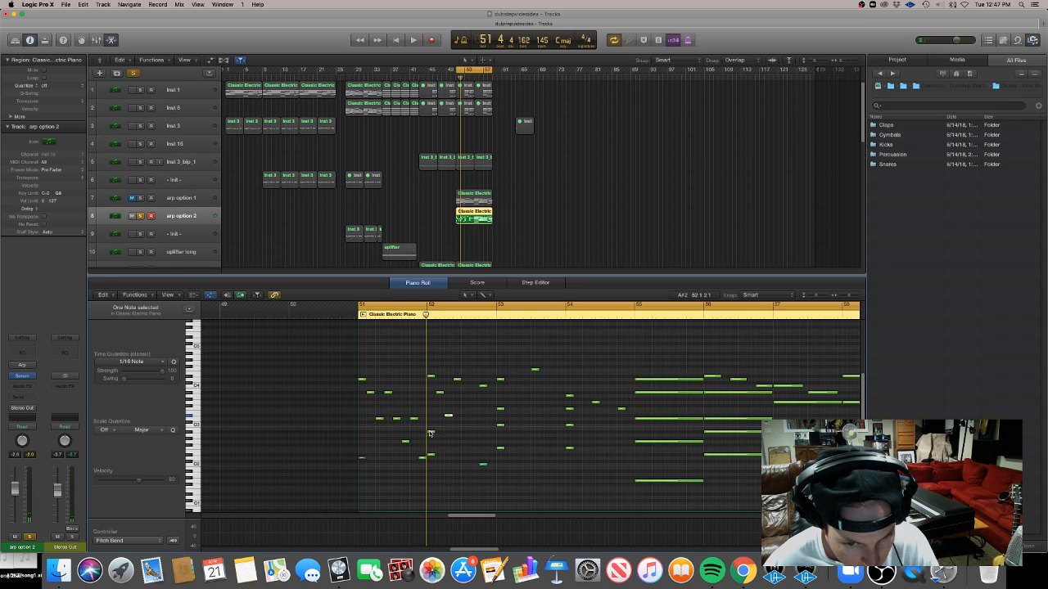
drag(431, 434, 475, 434)
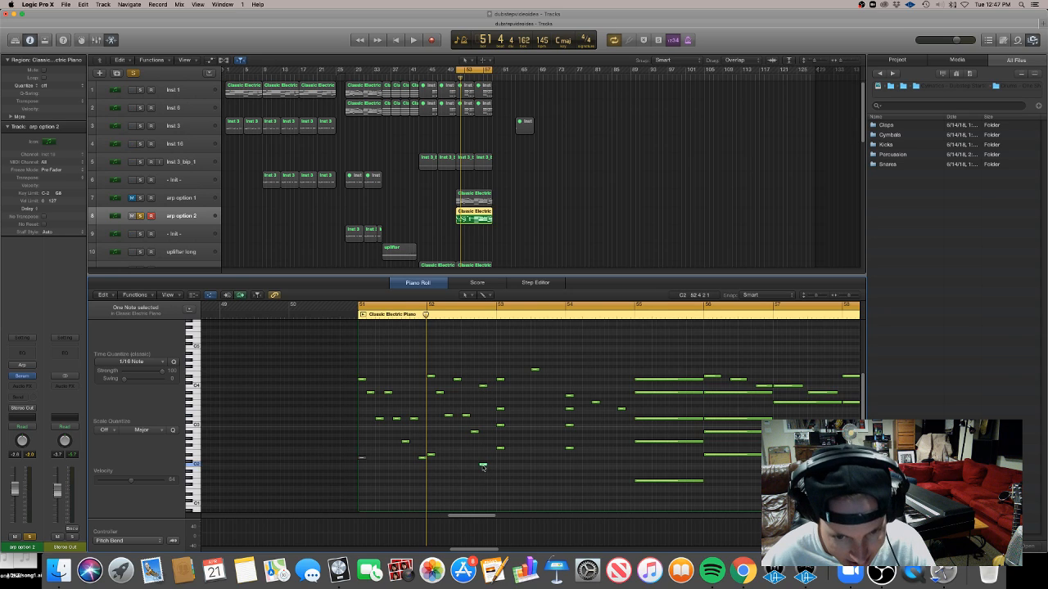
drag(483, 468, 491, 468)
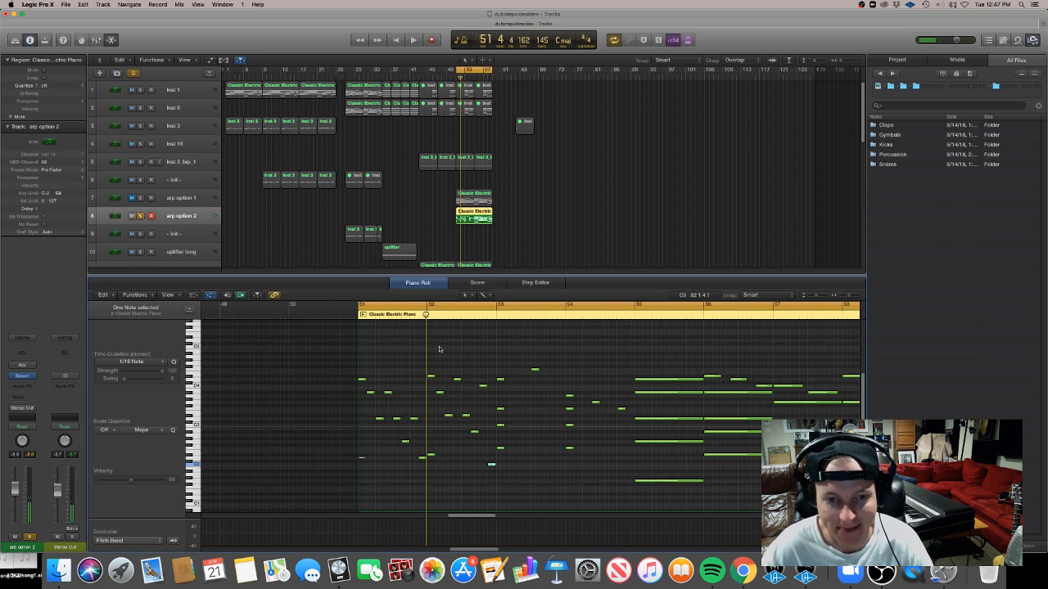
drag(439, 347, 486, 395)
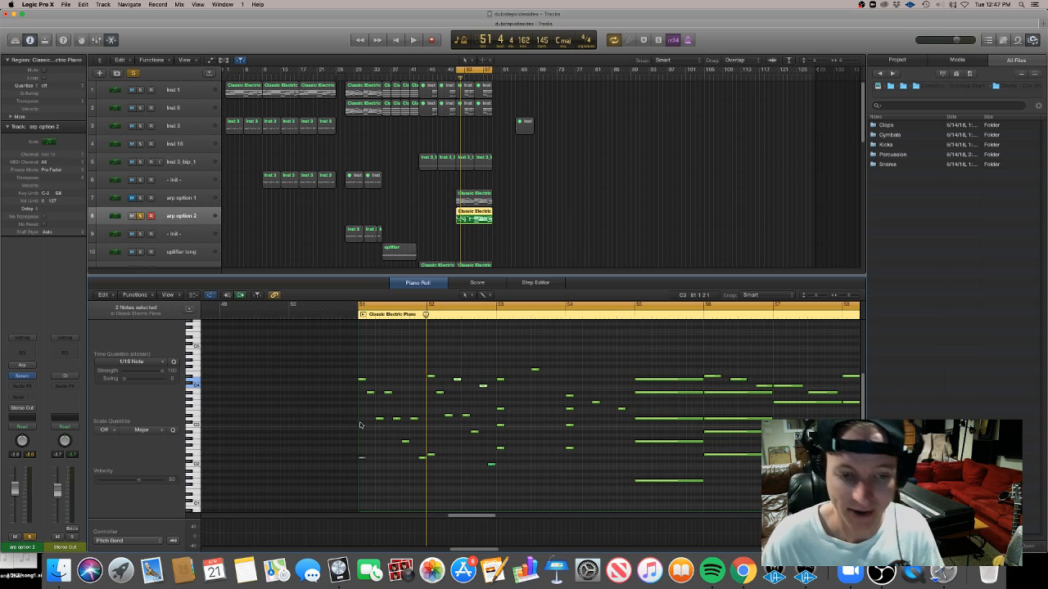
Add more short notes across the third bar to extend the arp pattern
click(455, 307)
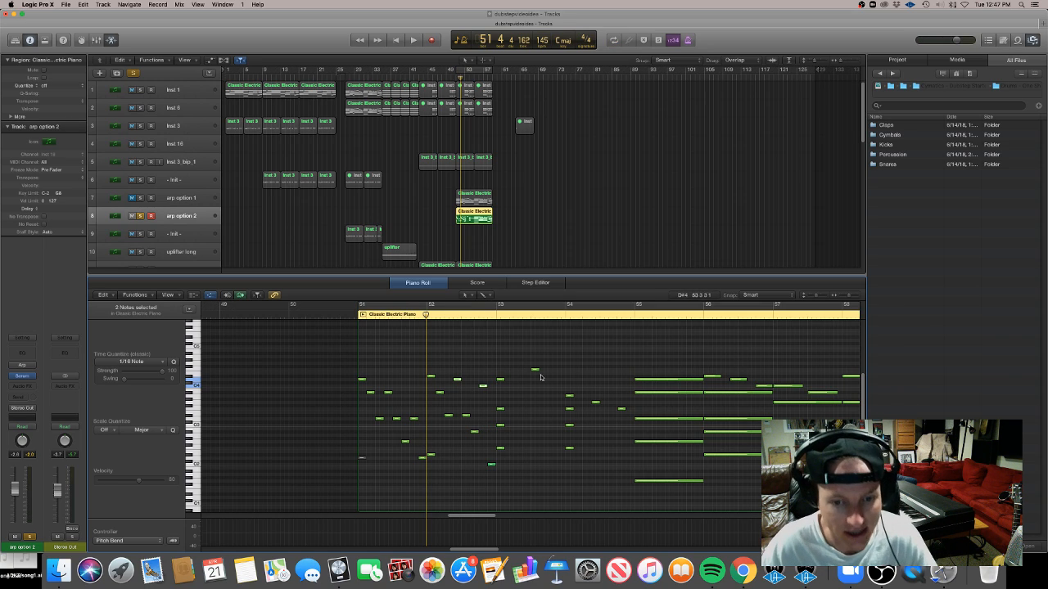
drag(500, 409, 547, 449)
click(524, 411)
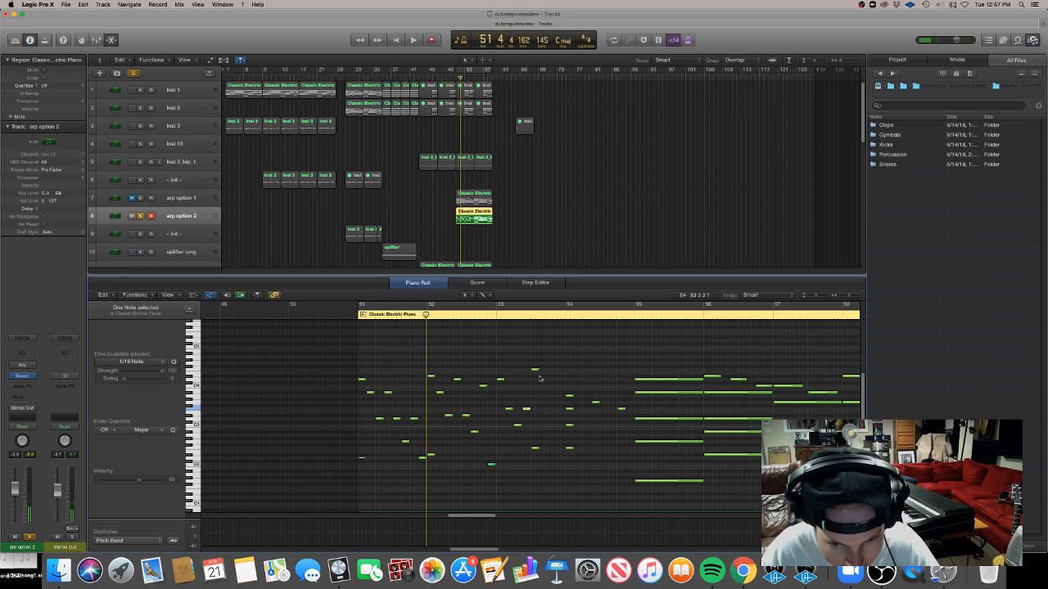
click(542, 449)
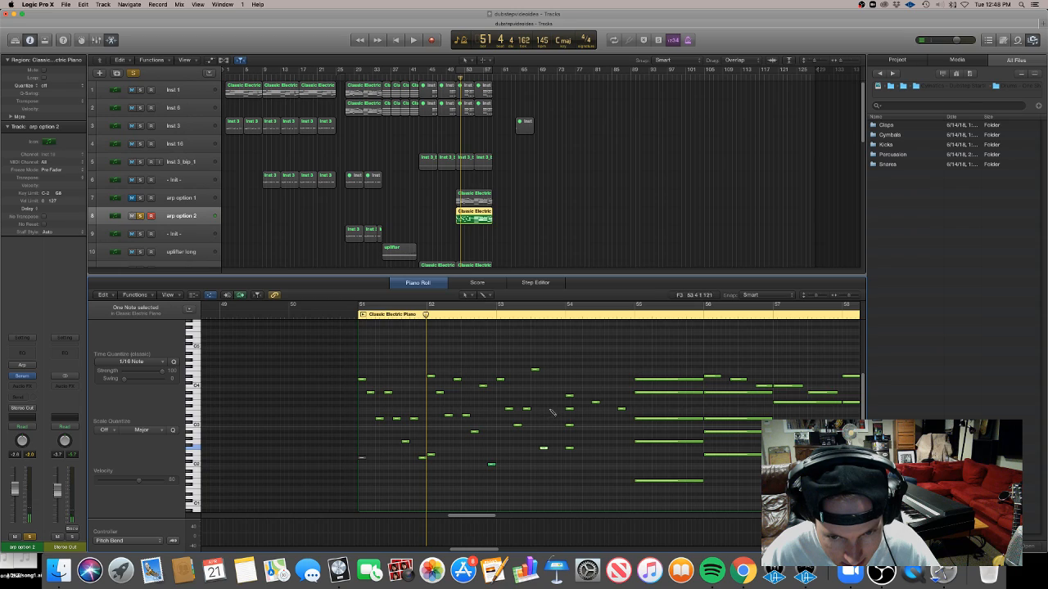
click(551, 408)
super+click(561, 426)
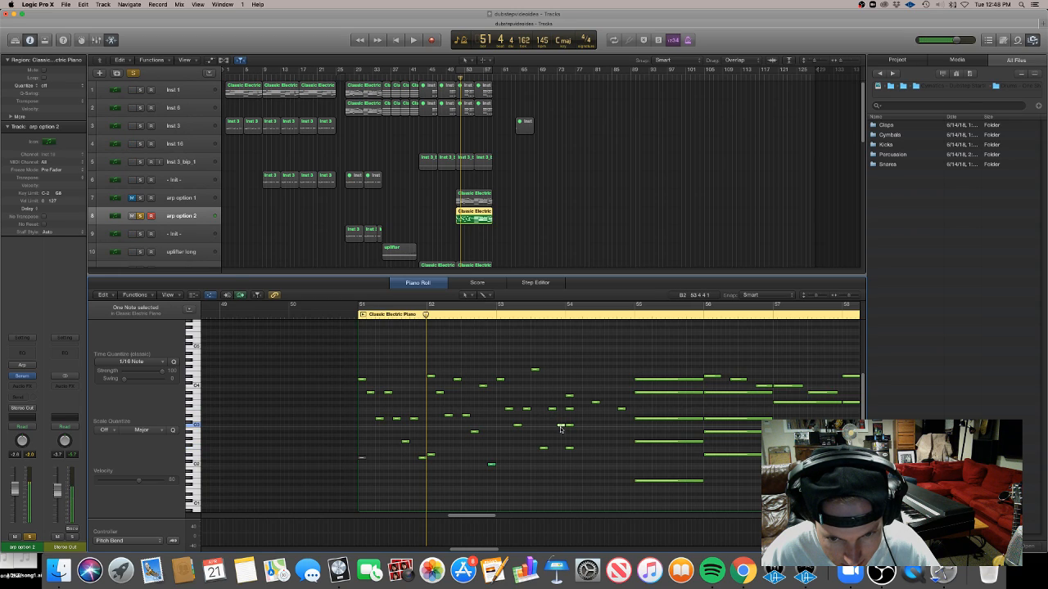
Add and move short notes in the fourth bar of the arp pattern
click(578, 468)
click(570, 409)
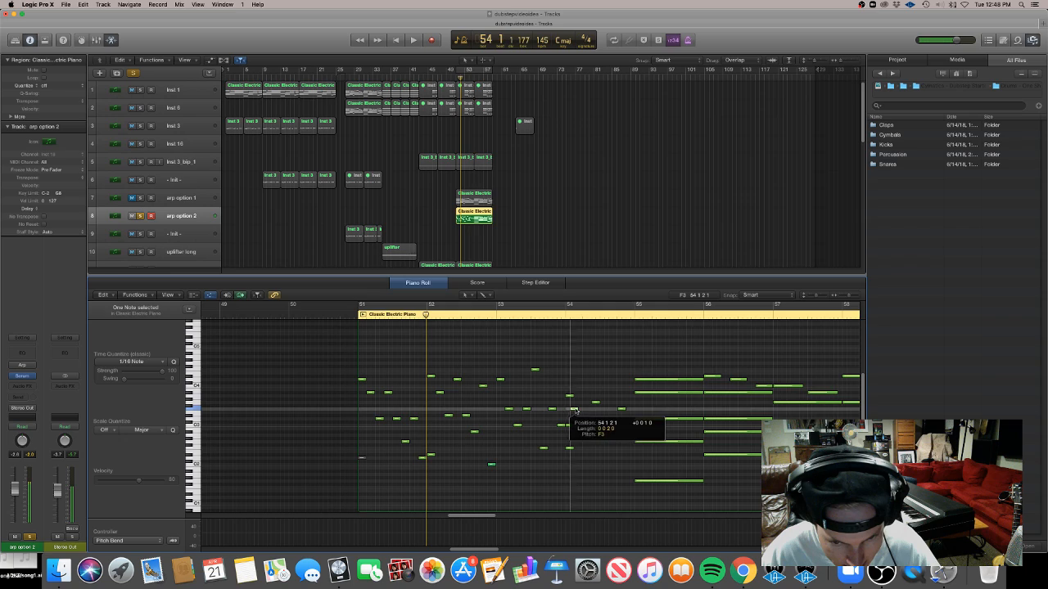
drag(570, 426, 612, 449)
mouse_move(625, 412)
mouse_down()
mouse_move(629, 441)
mouse_move(629, 425)
mouse_up()
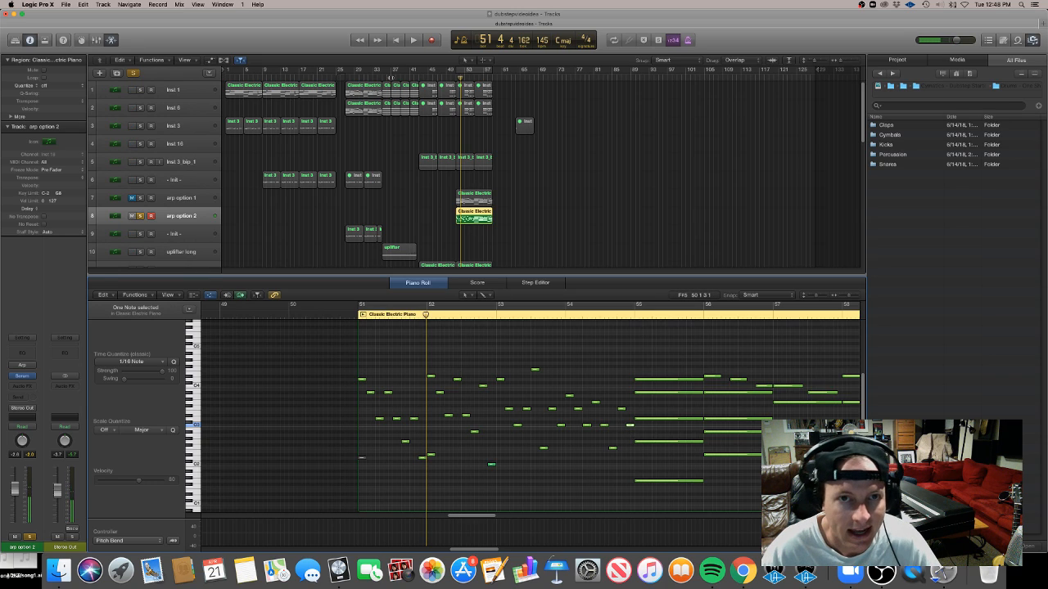
Set the cycle range over the edited arp region's bars
drag(459, 72, 476, 73)
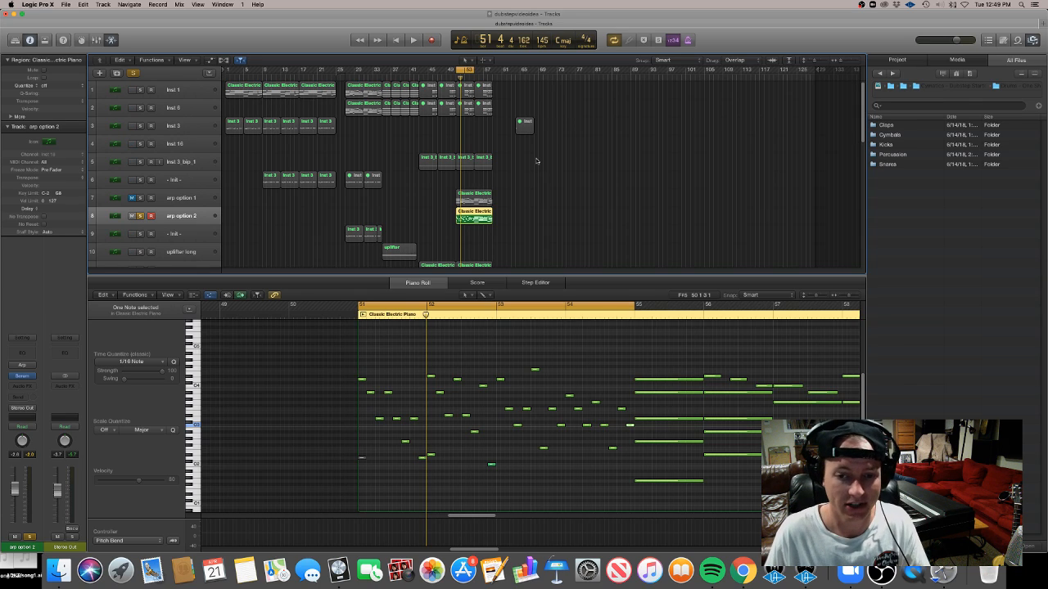
click(486, 439)
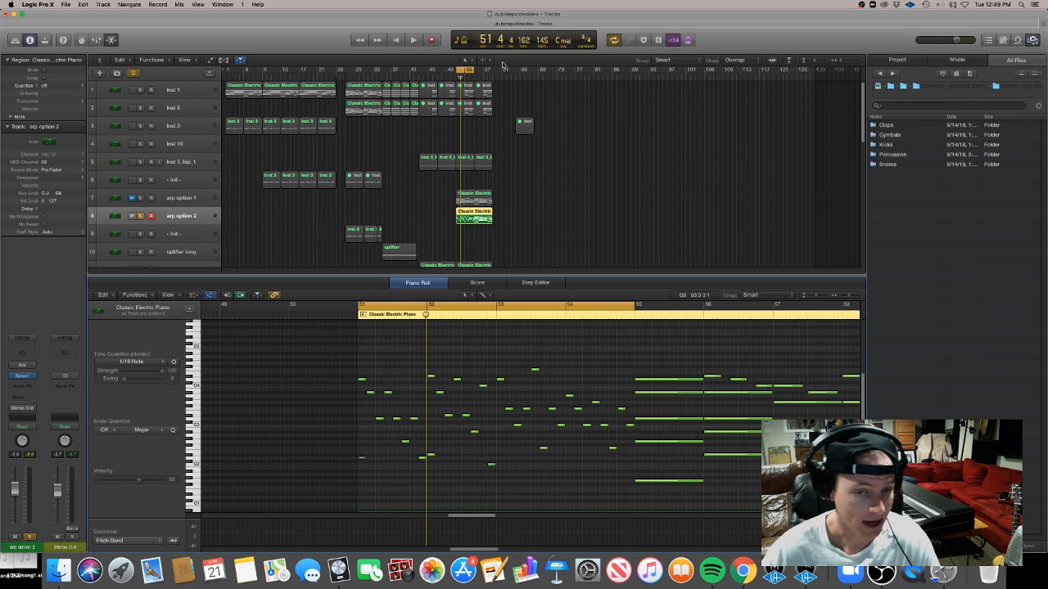
Play back the edited arp pattern in the cycle range to hear it
key(space)
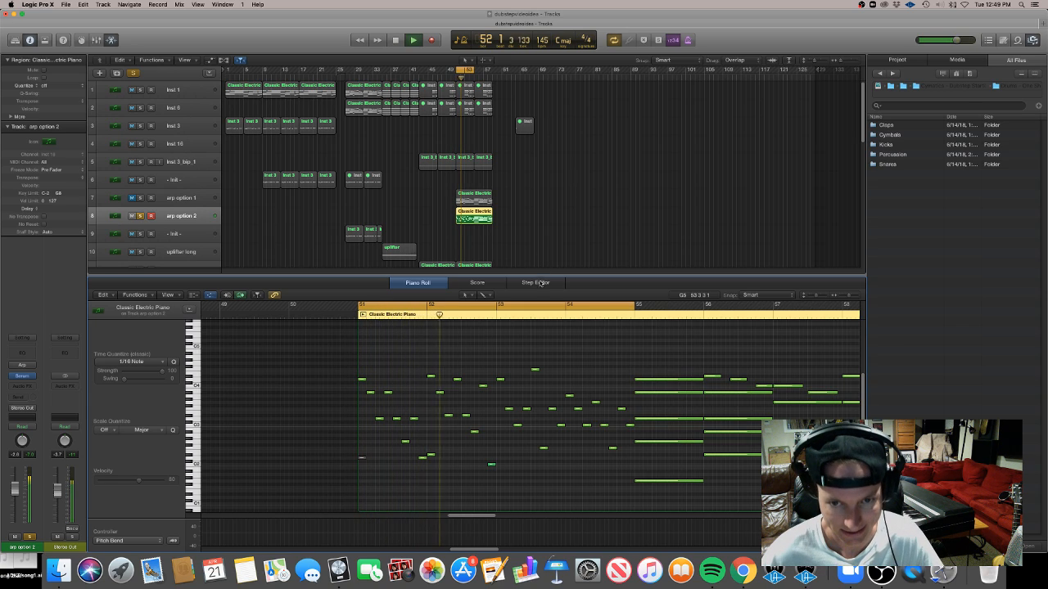
click(432, 455)
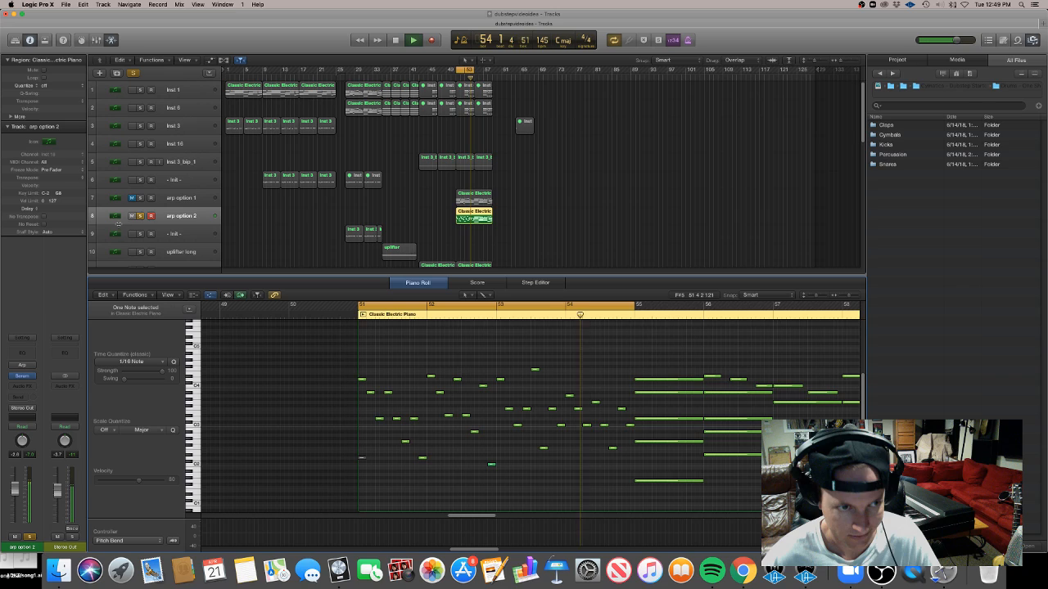
key(space)
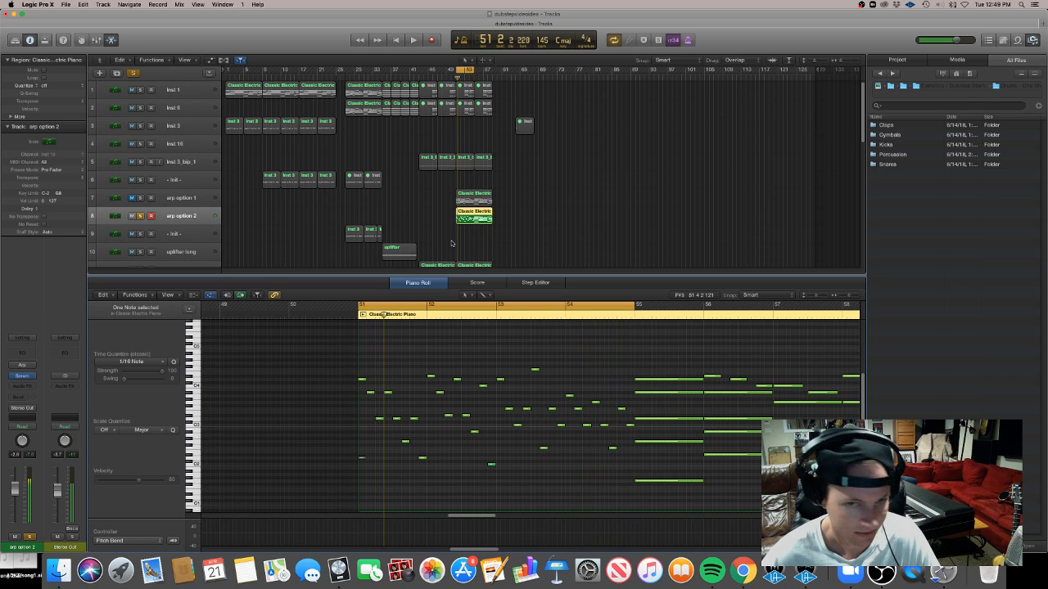
Shorten the arp option 2 region to four bars, repeat it after itself, and close the piano roll
mouse_move(492, 220)
mouse_down()
mouse_move(469, 221)
mouse_move(483, 219)
mouse_up()
click(476, 253)
click(536, 225)
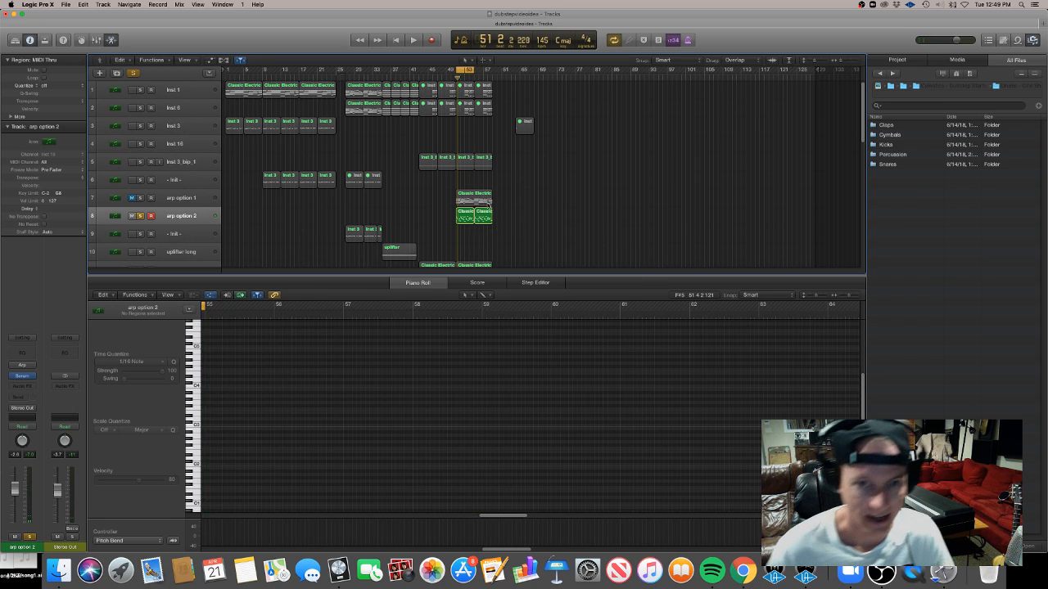
click(373, 281)
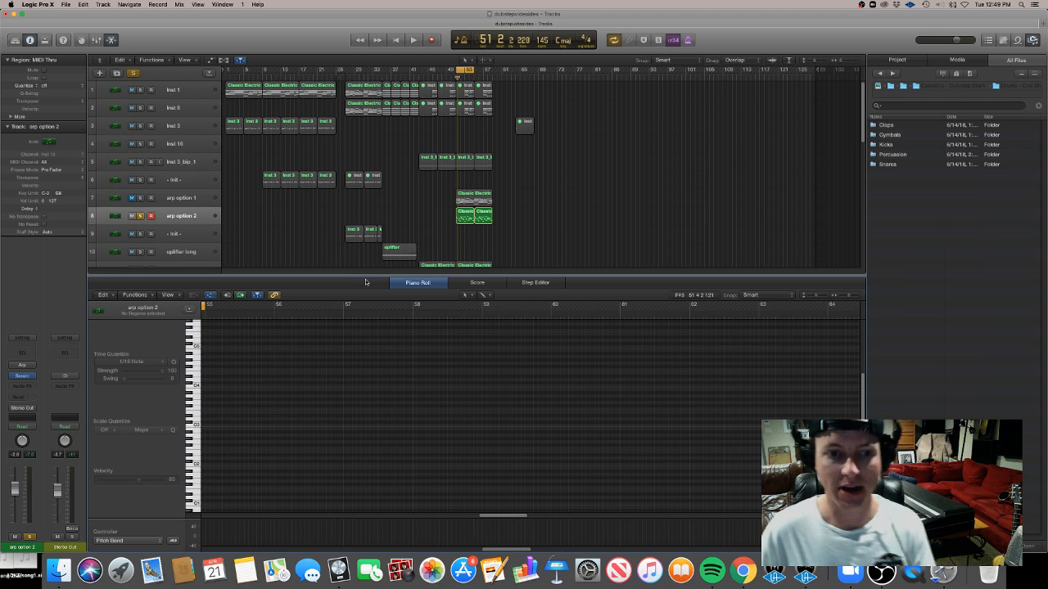
key(p)
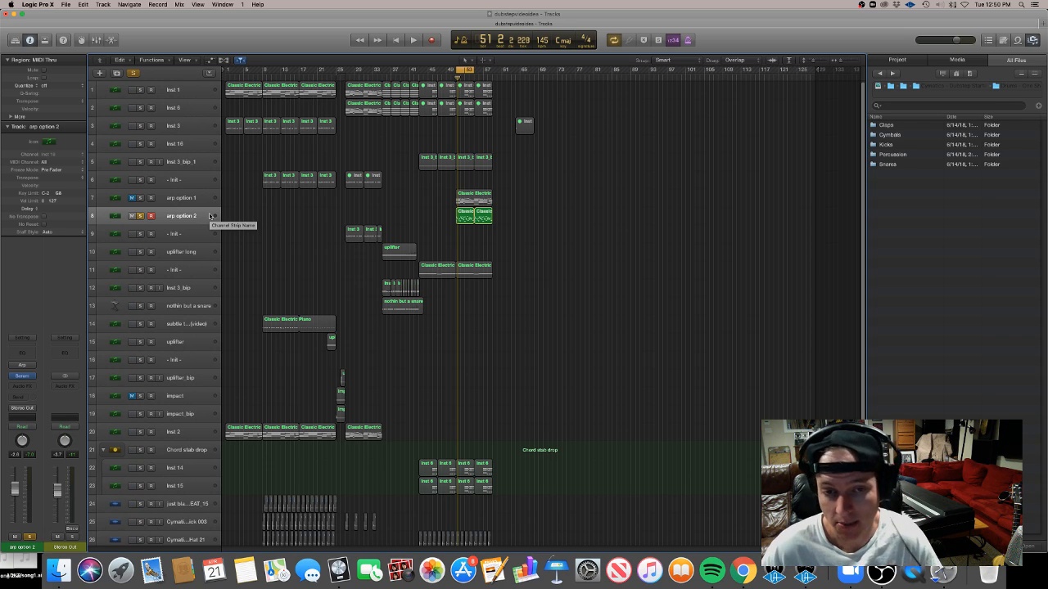
Select both arp option 2 regions and open them together in the piano roll
drag(517, 218, 466, 218)
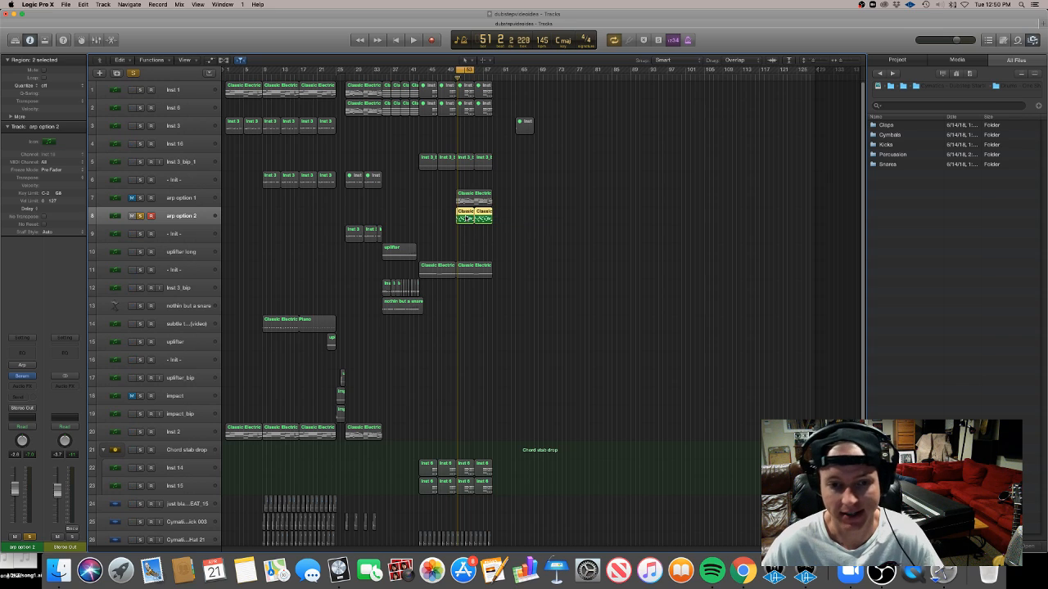
double_click(468, 217)
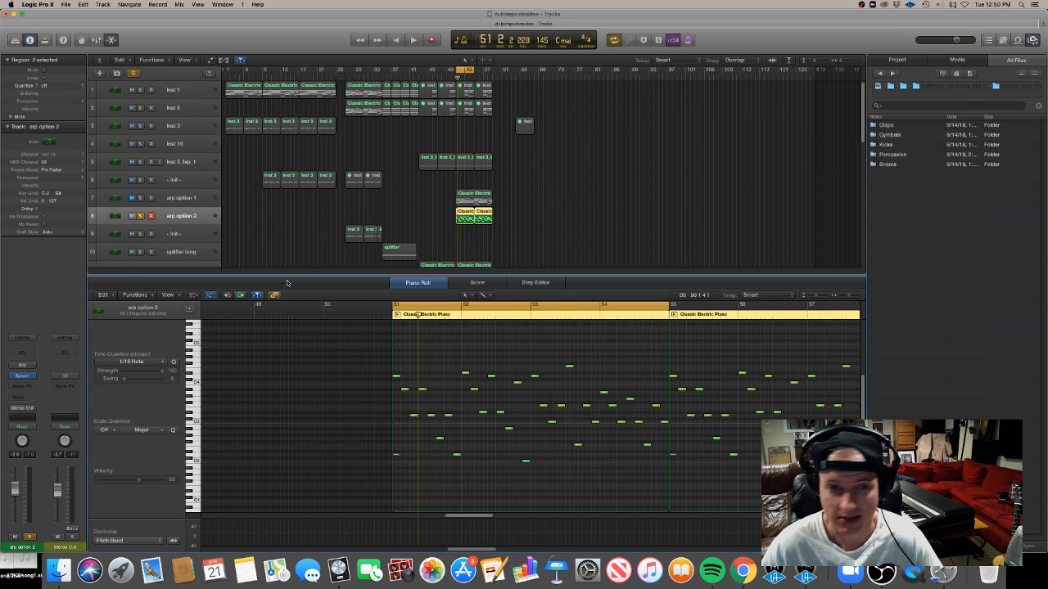
Open the Arpeggiator plug-in on the arp option 1 track, review its pattern, and close it
key(Up)
click(22, 365)
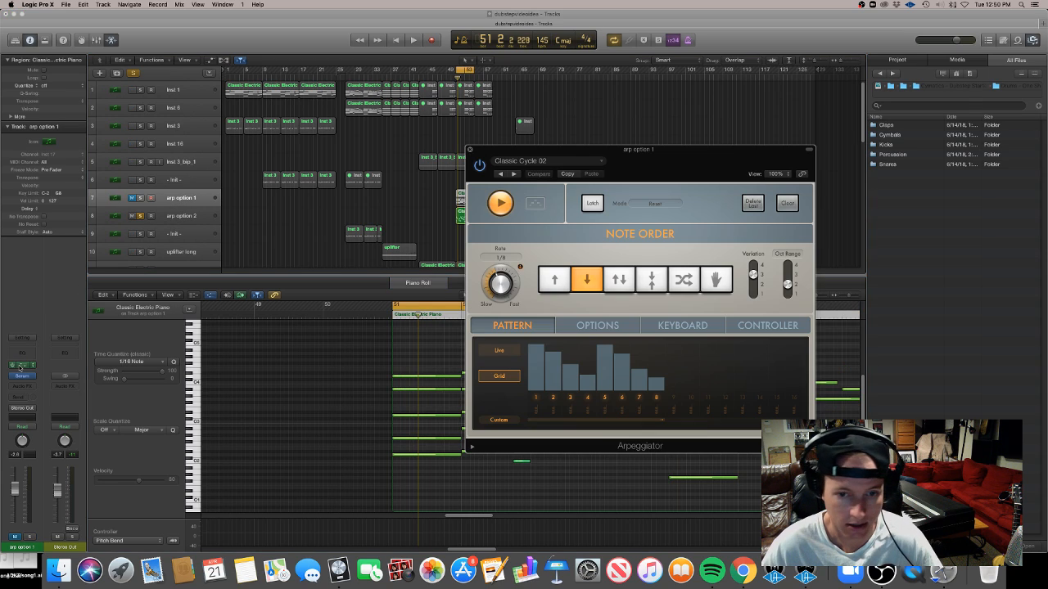
mouse_move(550, 357)
mouse_down()
mouse_move(558, 365)
mouse_move(562, 349)
mouse_move(560, 372)
mouse_move(561, 347)
mouse_move(564, 359)
mouse_up()
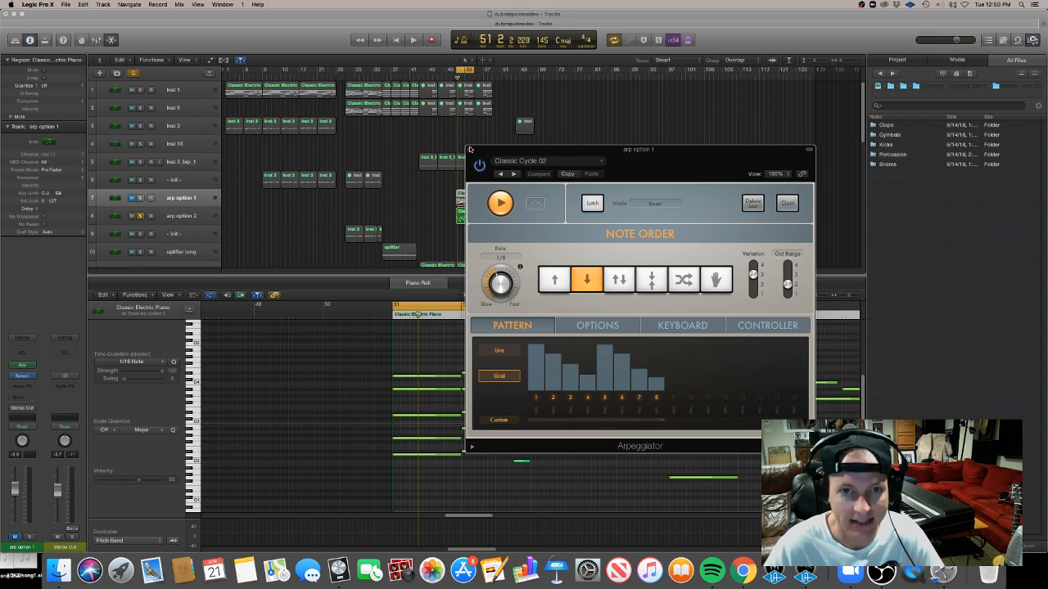
click(470, 150)
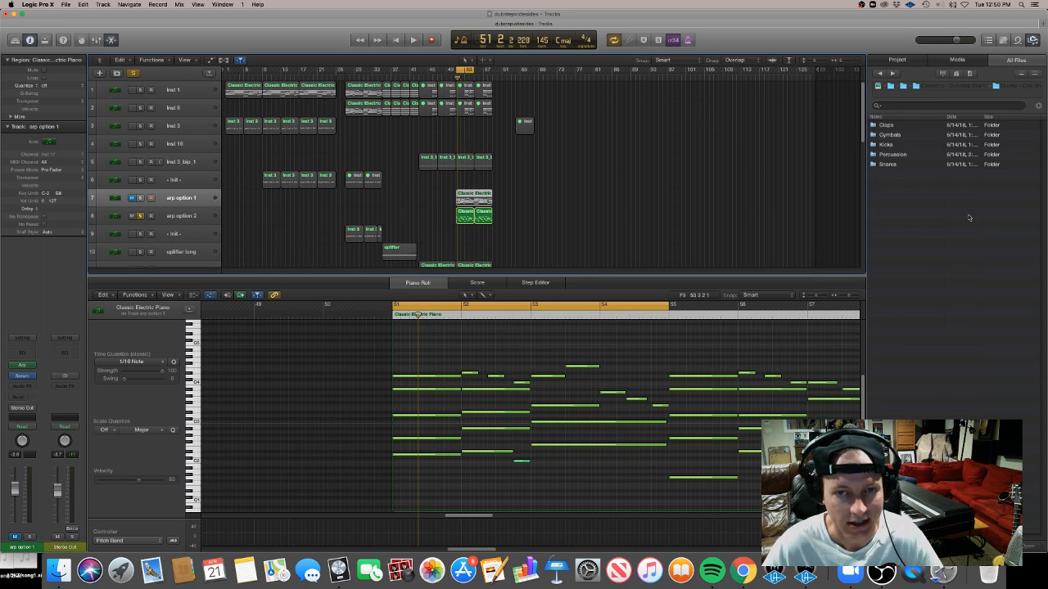
Solo the drum tracks 24 to 30 and play them back with the arp in the drop
drag(862, 90, 862, 213)
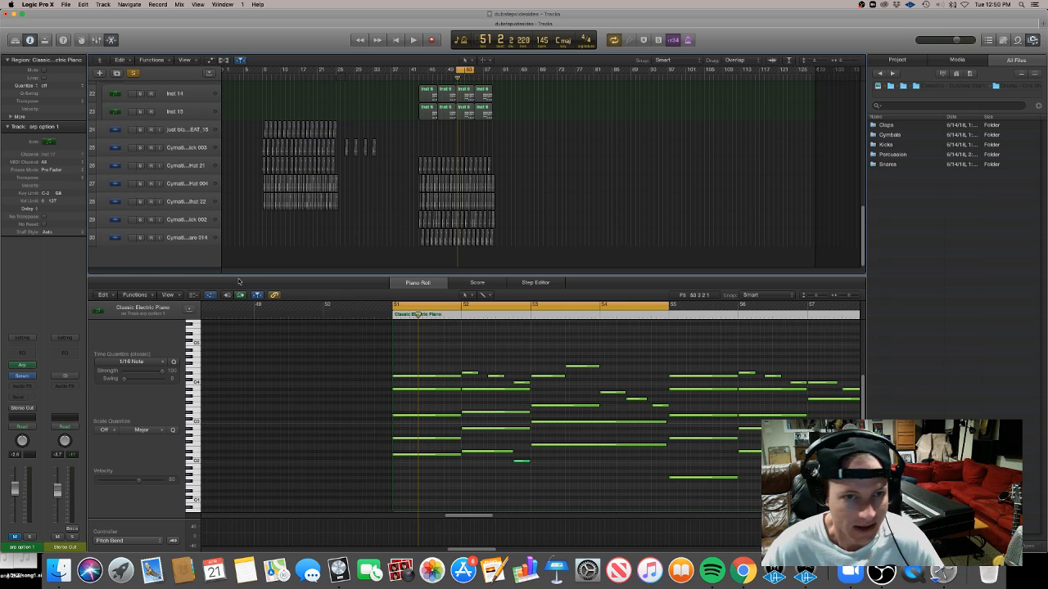
drag(140, 133, 145, 240)
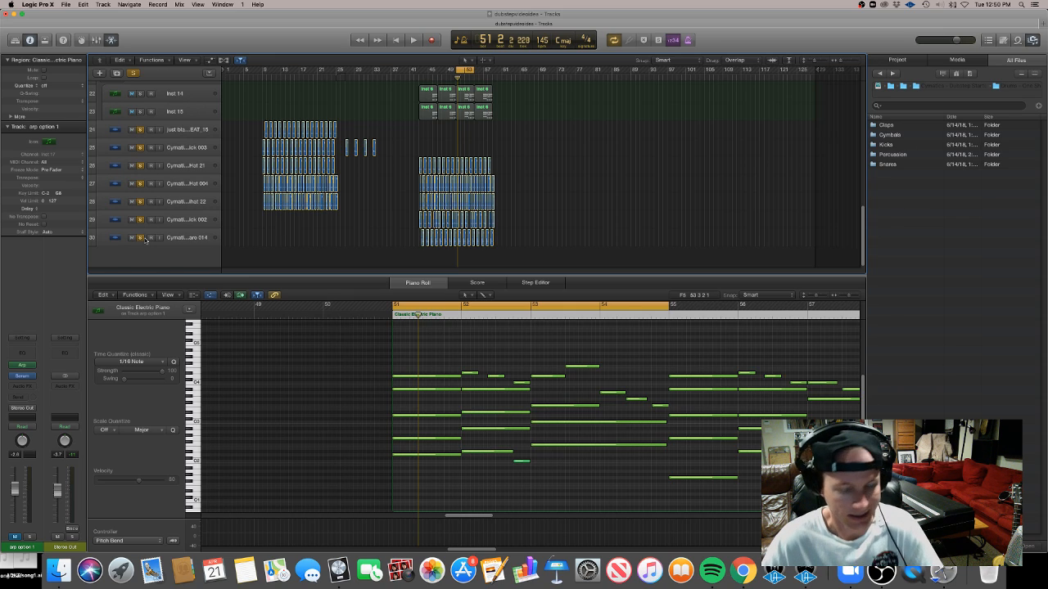
key(space)
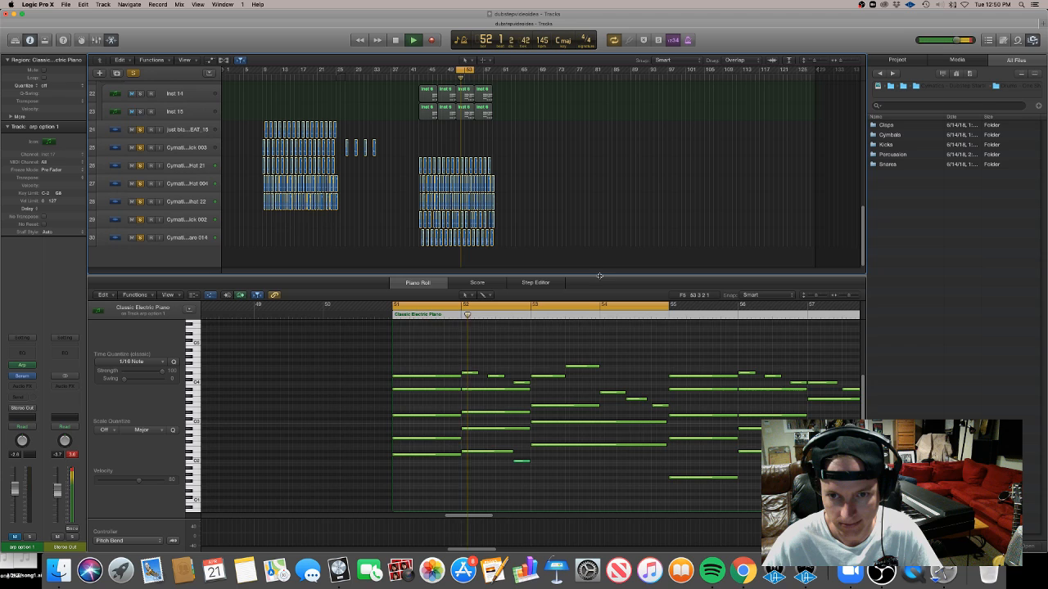
key(e)
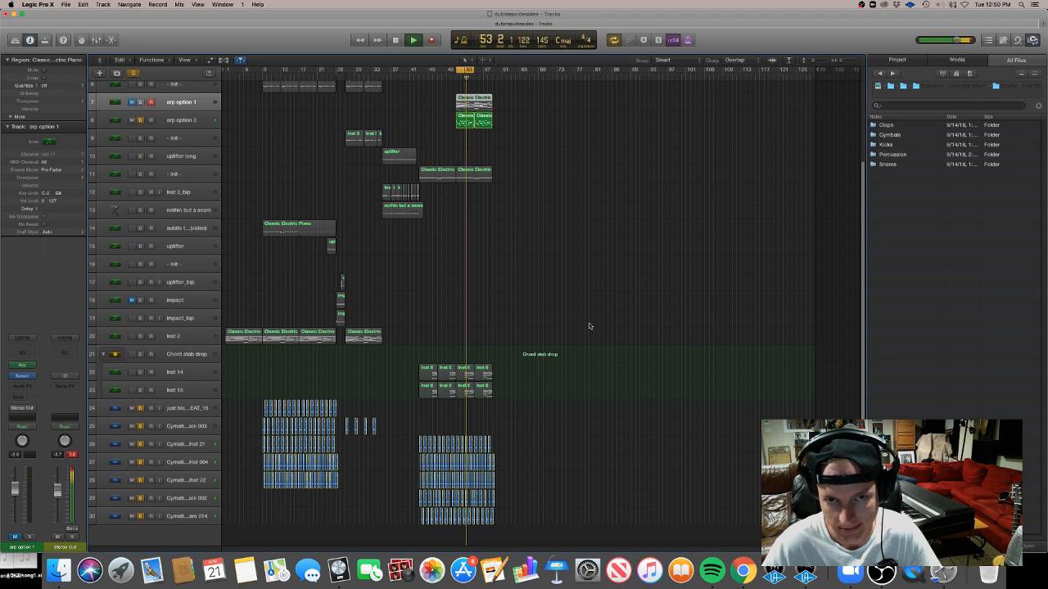
key(super+Right)
key(super+Right)
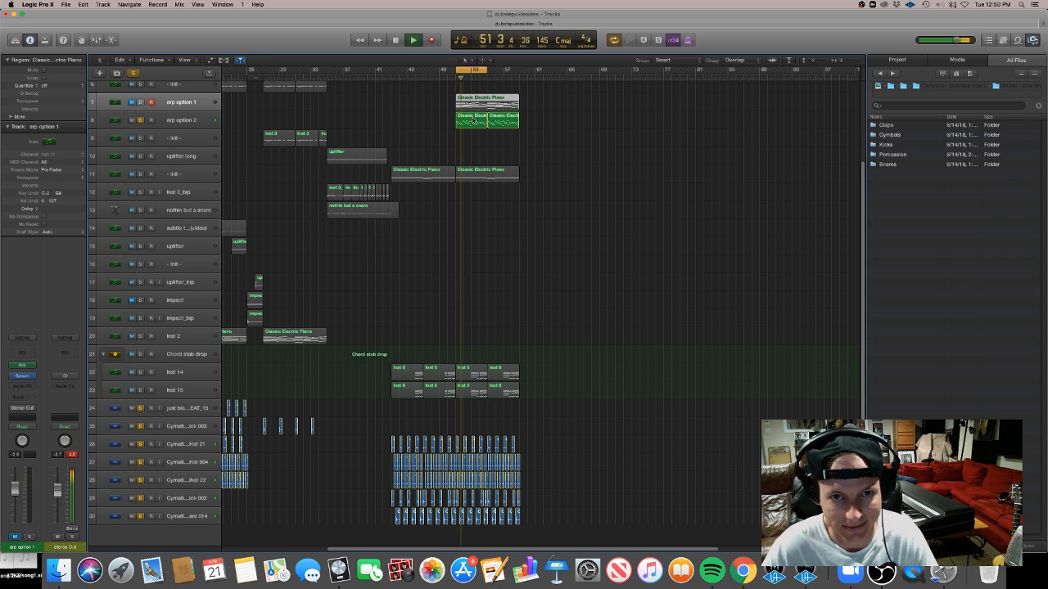
key(space)
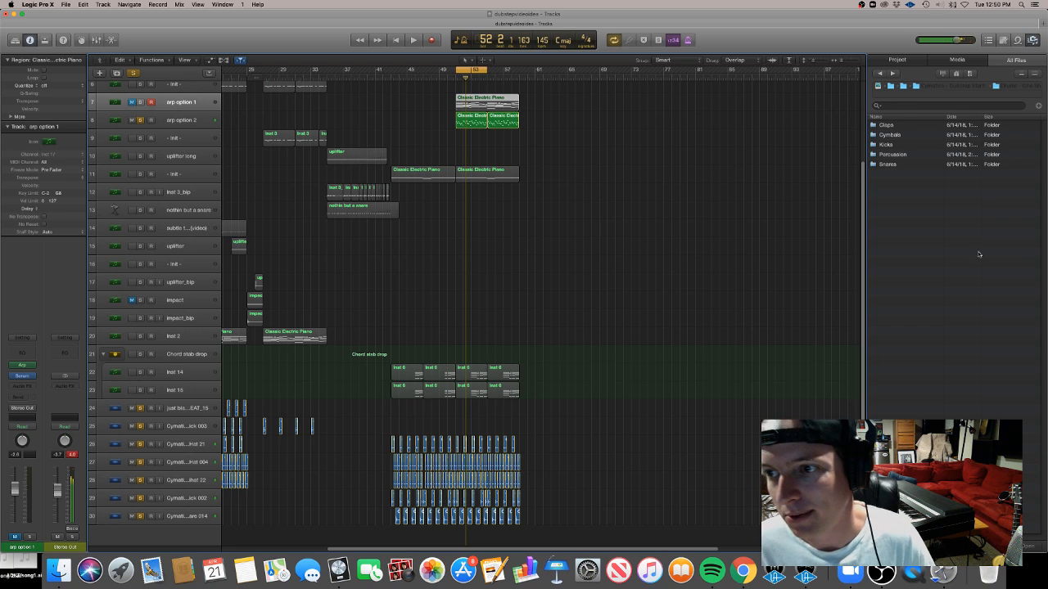
Browse the file library to the folder of Cymatics Boomin 808 samples and widen the name column
click(880, 74)
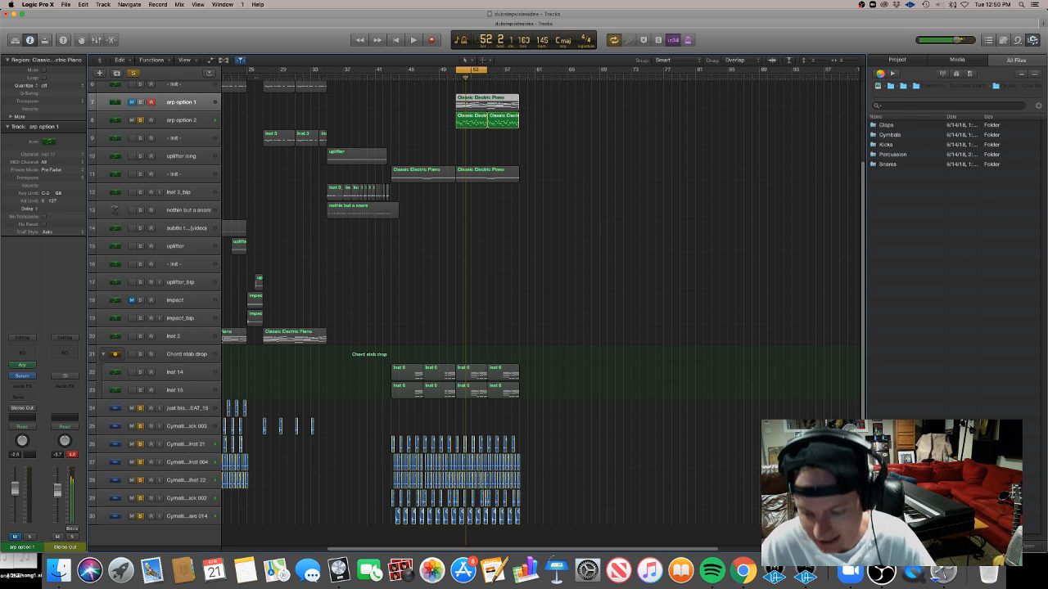
click(892, 73)
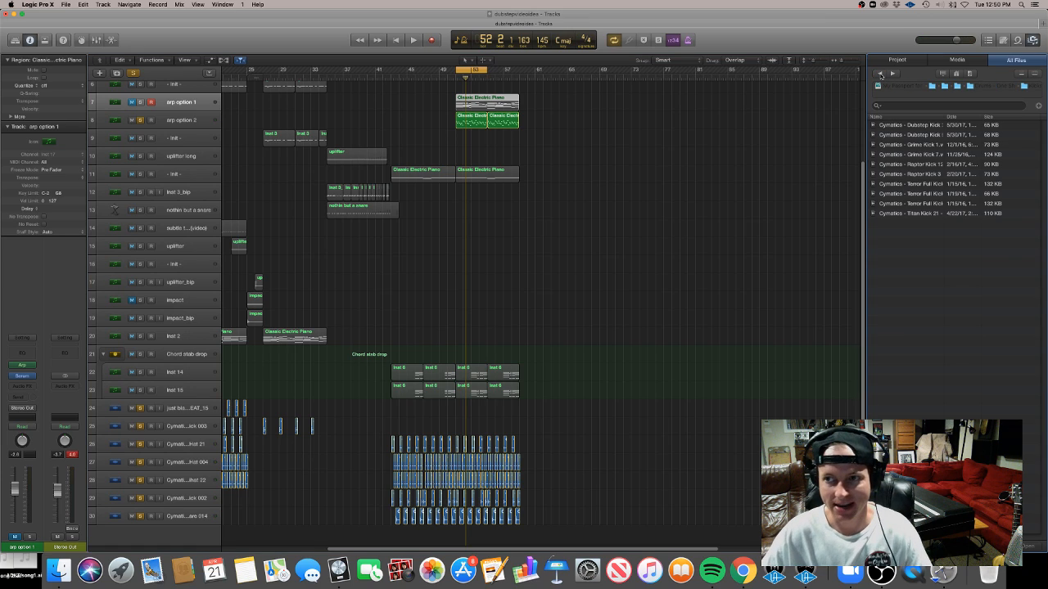
click(881, 74)
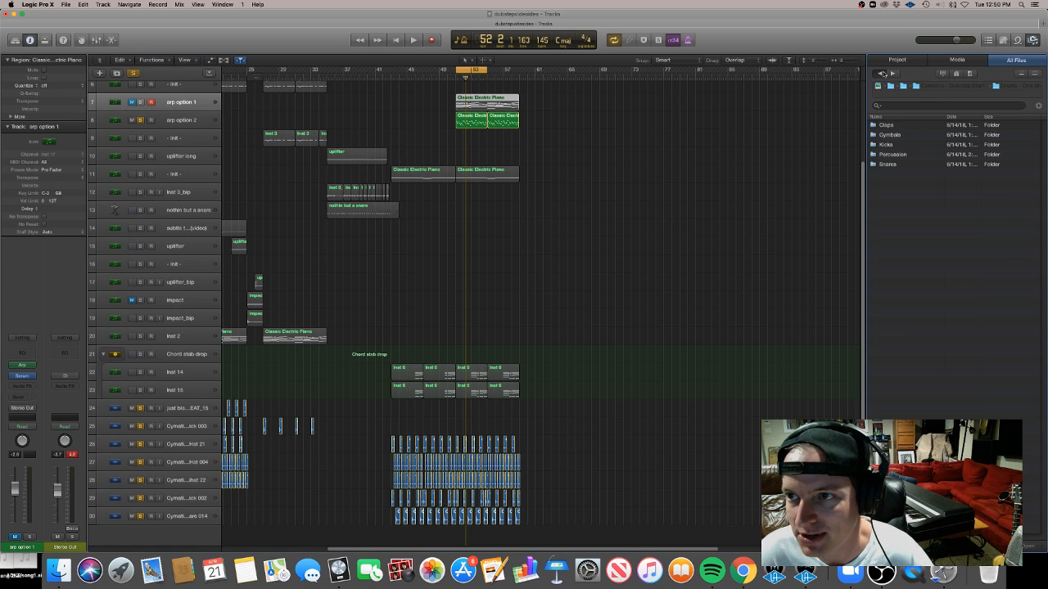
click(880, 74)
click(881, 74)
double_click(896, 154)
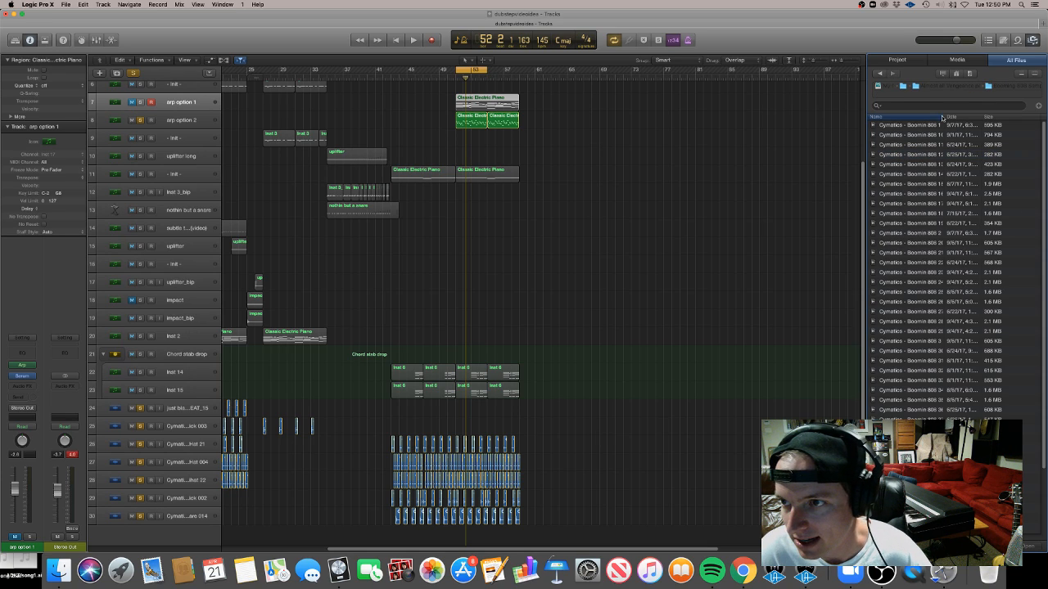
click(944, 118)
drag(945, 118, 972, 117)
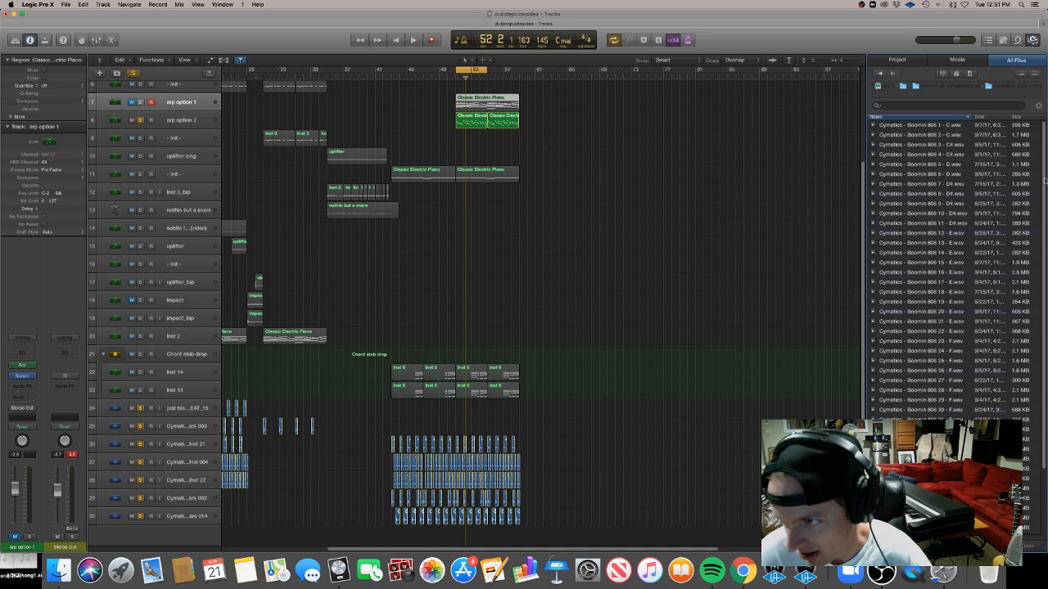
scroll(1044, 178, down, 4)
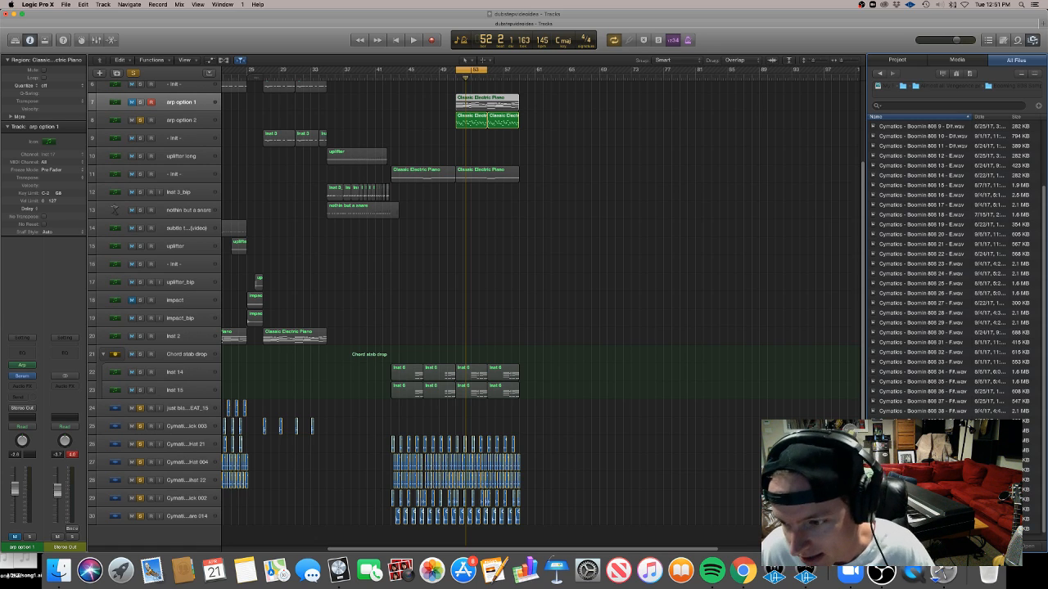
Audition 808 samples and add Cymatics - Boomin 808 42 - G as a new track at the drop
click(922, 441)
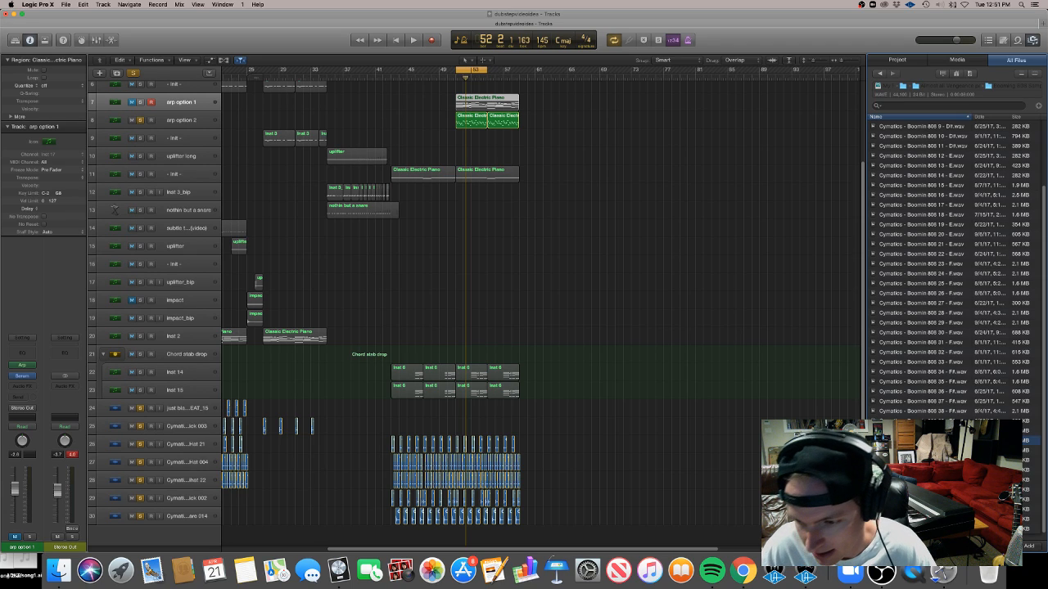
key(Down)
key(Down)
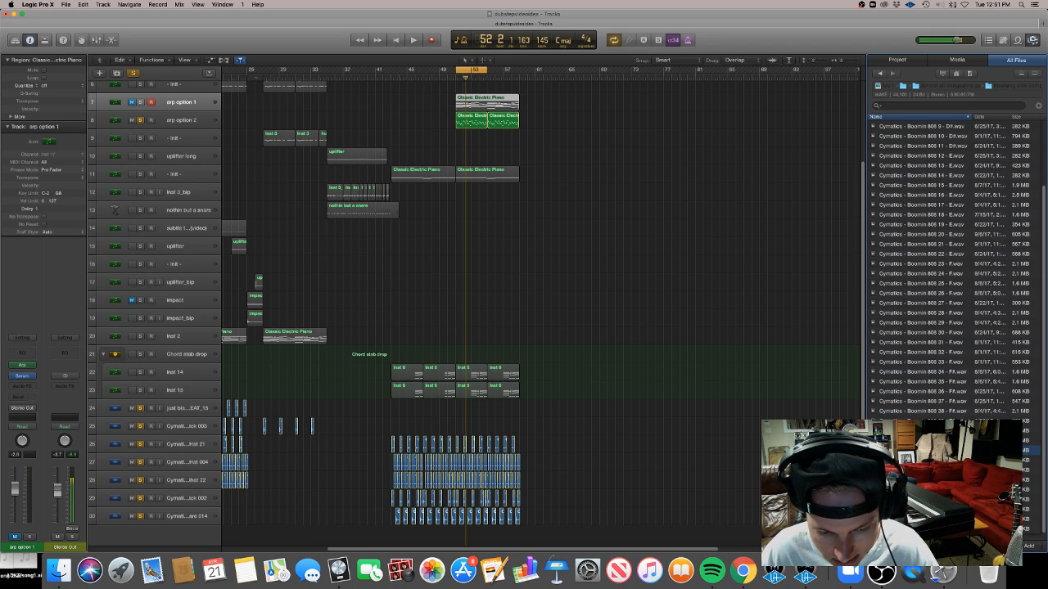
key(Up)
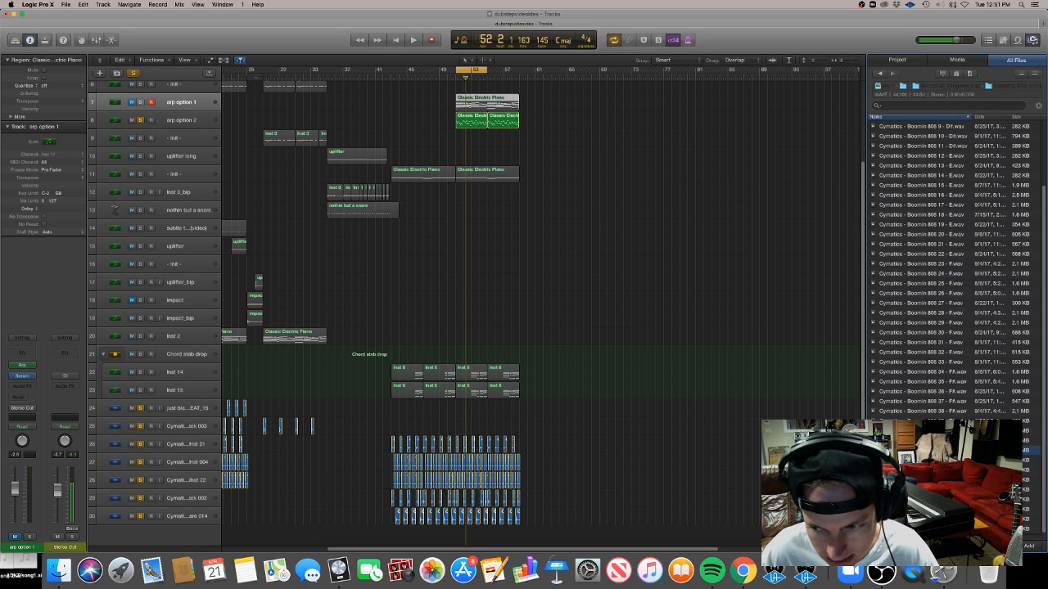
drag(941, 451, 455, 541)
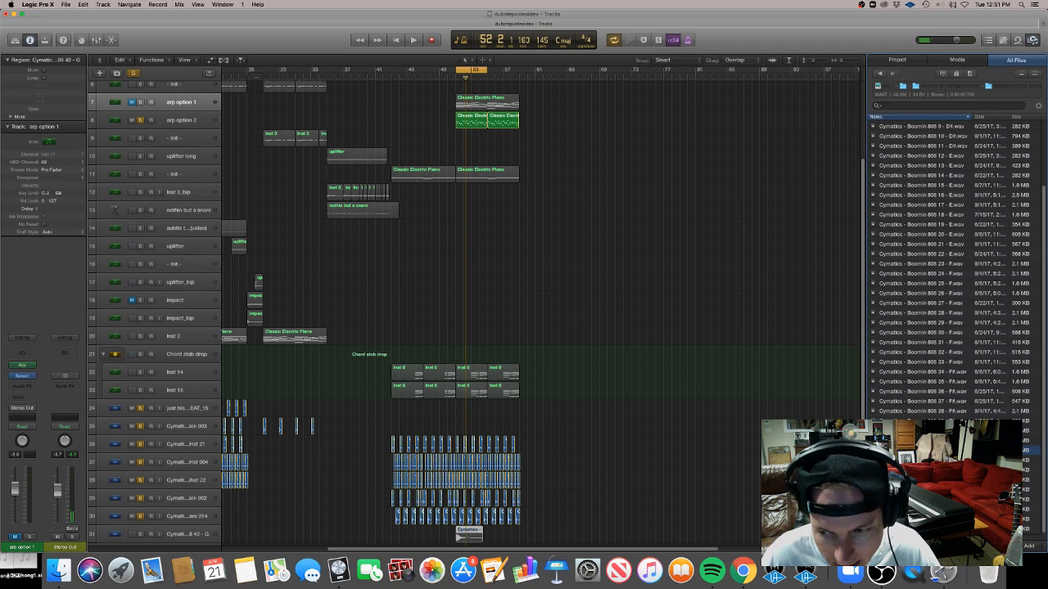
Solo the new 808 track and shorten its region at the start of the drop
drag(817, 66, 814, 63)
click(140, 468)
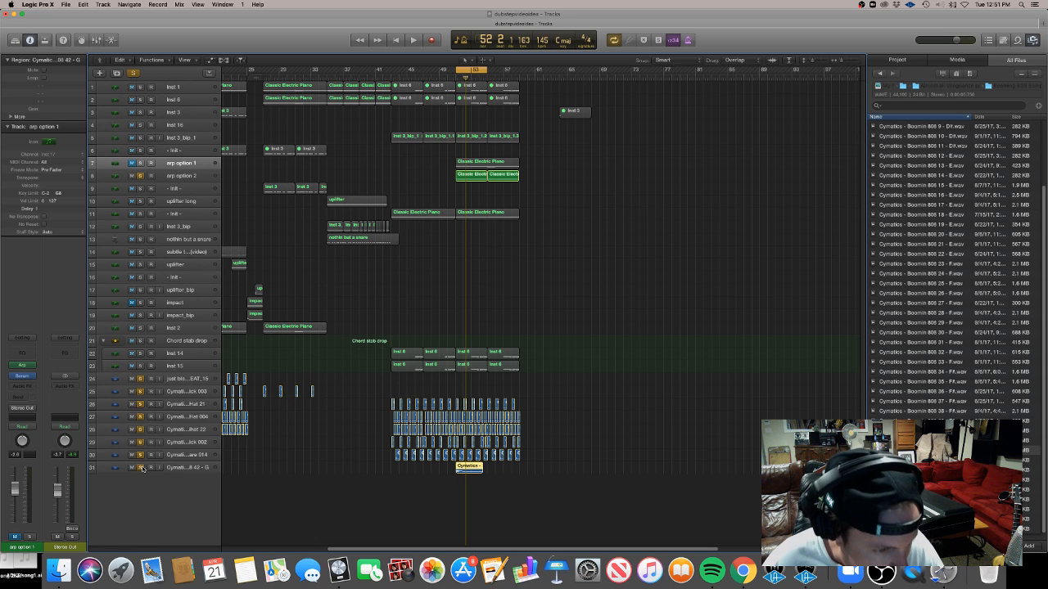
key(super+Right)
key(super+Right)
key(super+Right)
key(super+Right)
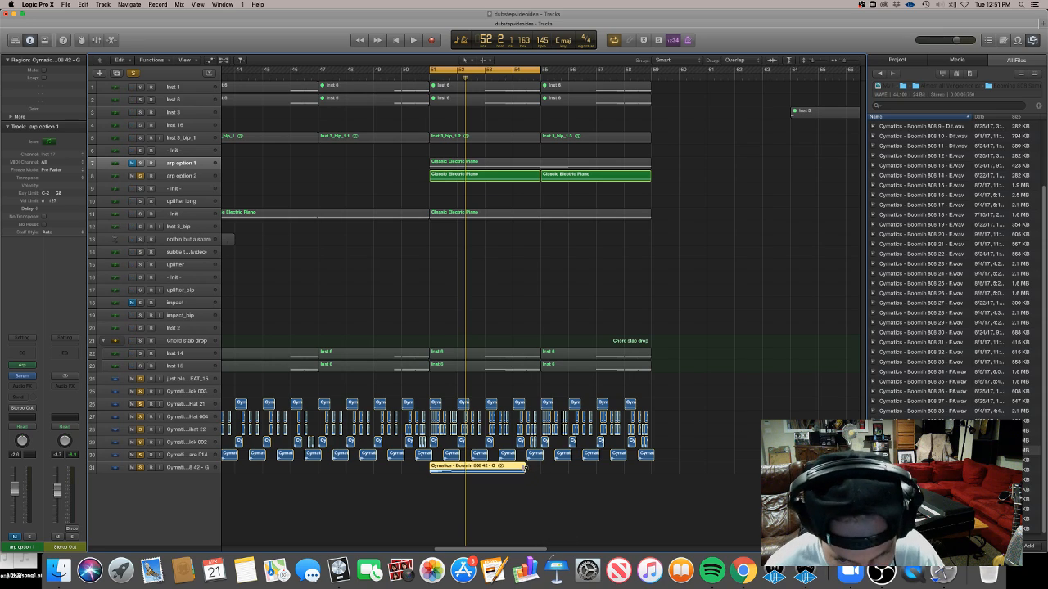
drag(523, 471, 452, 470)
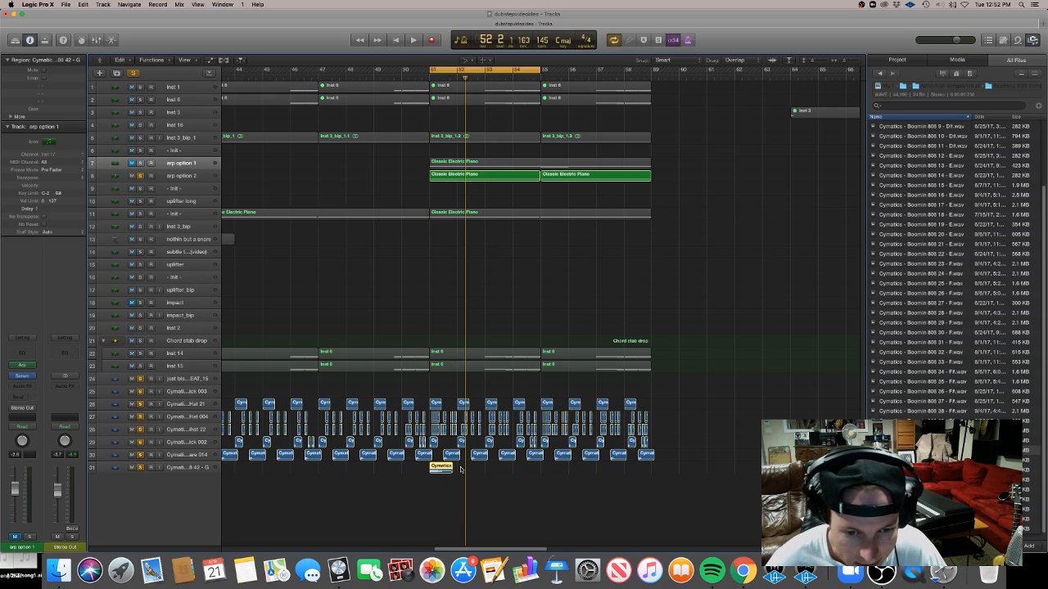
Lay out several short 808 regions across the first bars of the drop
click(461, 471)
click(452, 471)
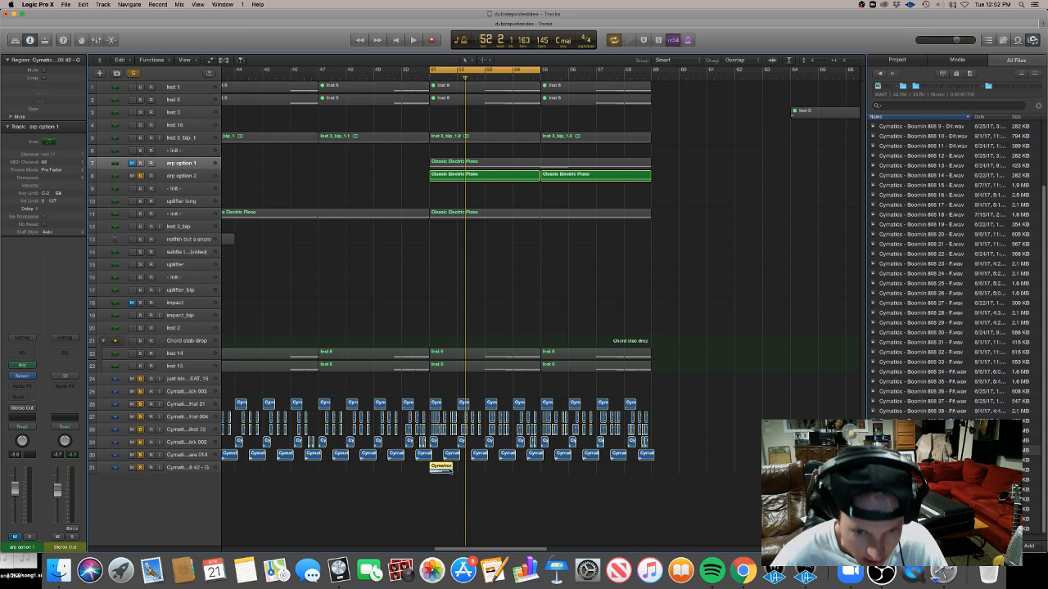
mouse_move(442, 468)
mouse_down()
mouse_move(476, 472)
mouse_move(442, 473)
mouse_up()
drag(493, 501, 523, 468)
scroll(528, 470, up, 4)
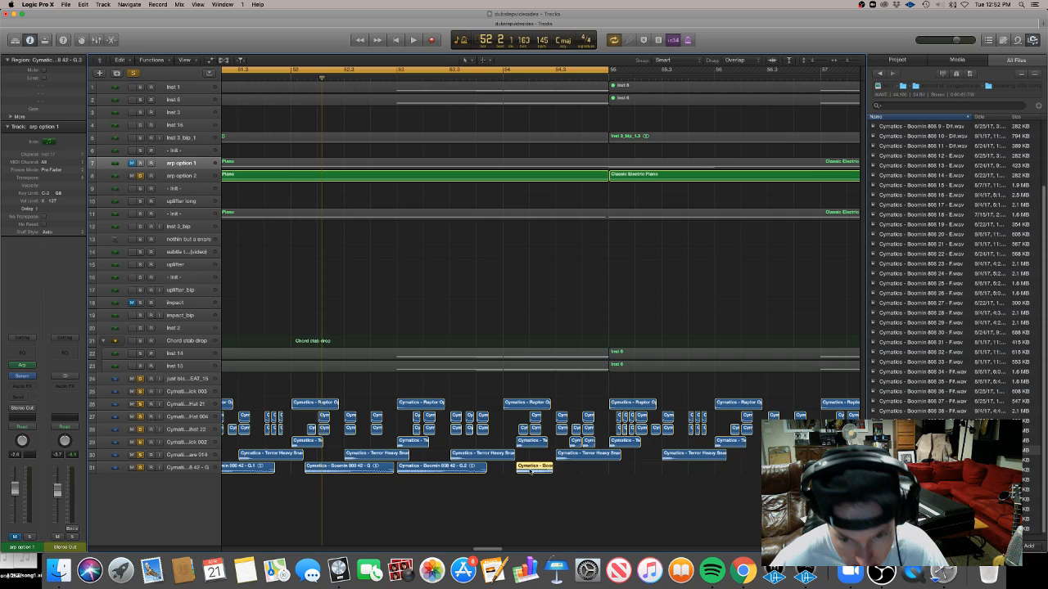
drag(534, 471, 585, 471)
scroll(583, 470, down, 4)
scroll(580, 472, down, 3)
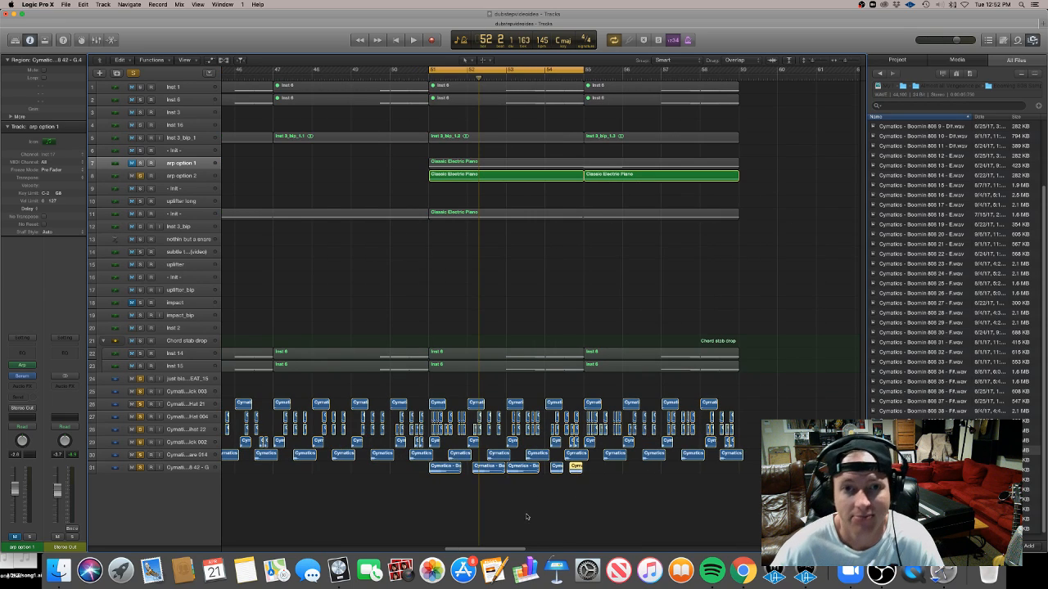
Rename the new 808 track as optional 808
key(space)
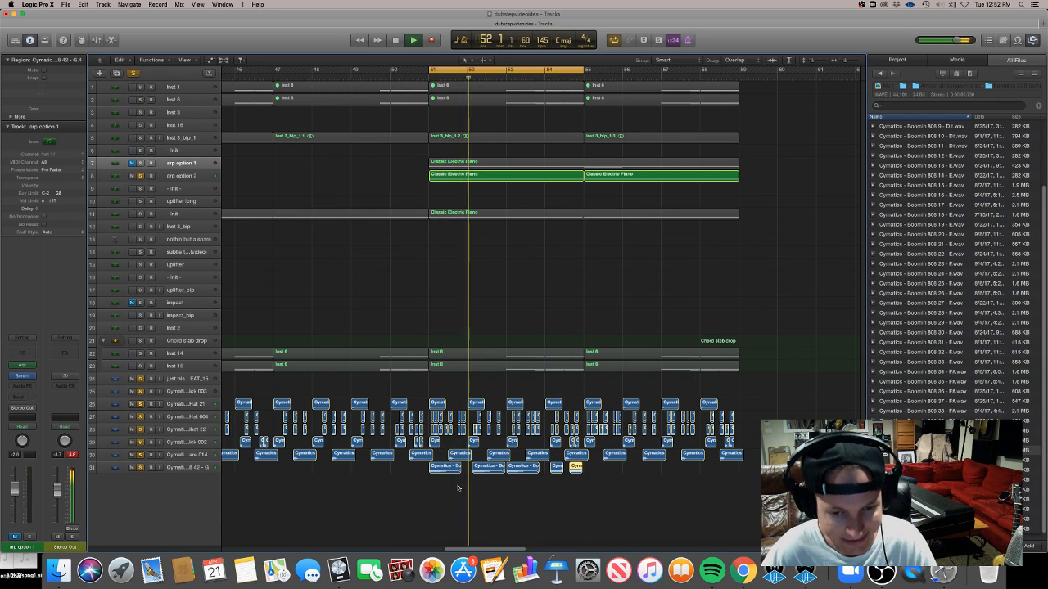
click(134, 468)
double_click(173, 468)
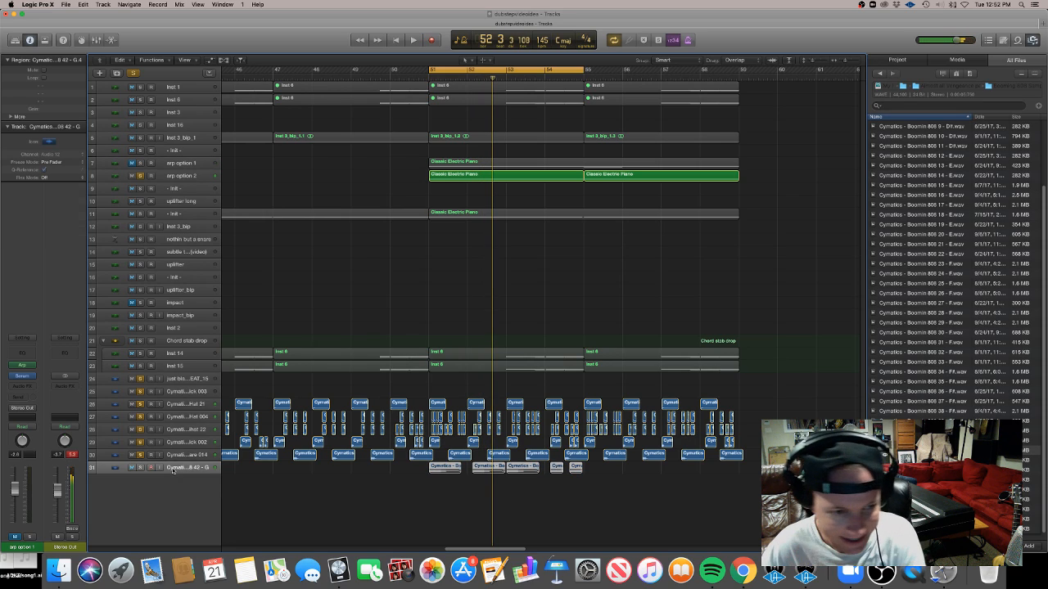
text(op)
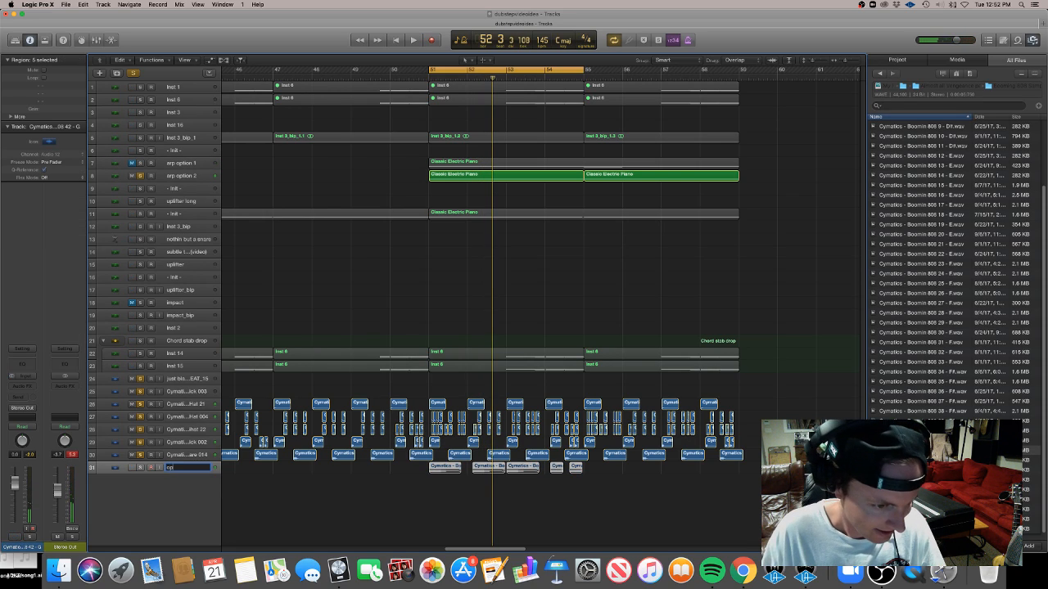
text(tional 808)
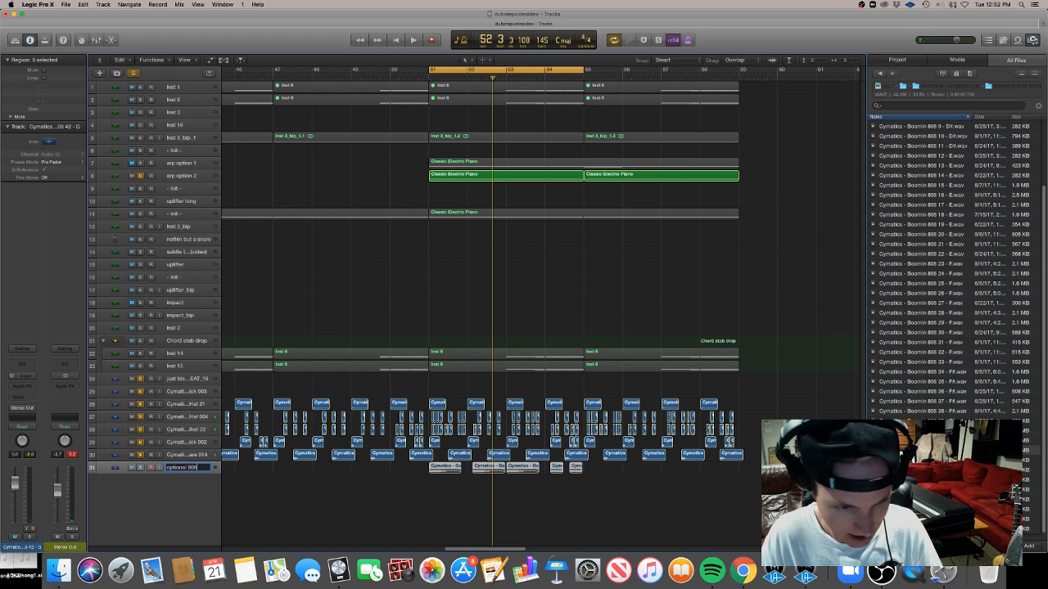
key(Return)
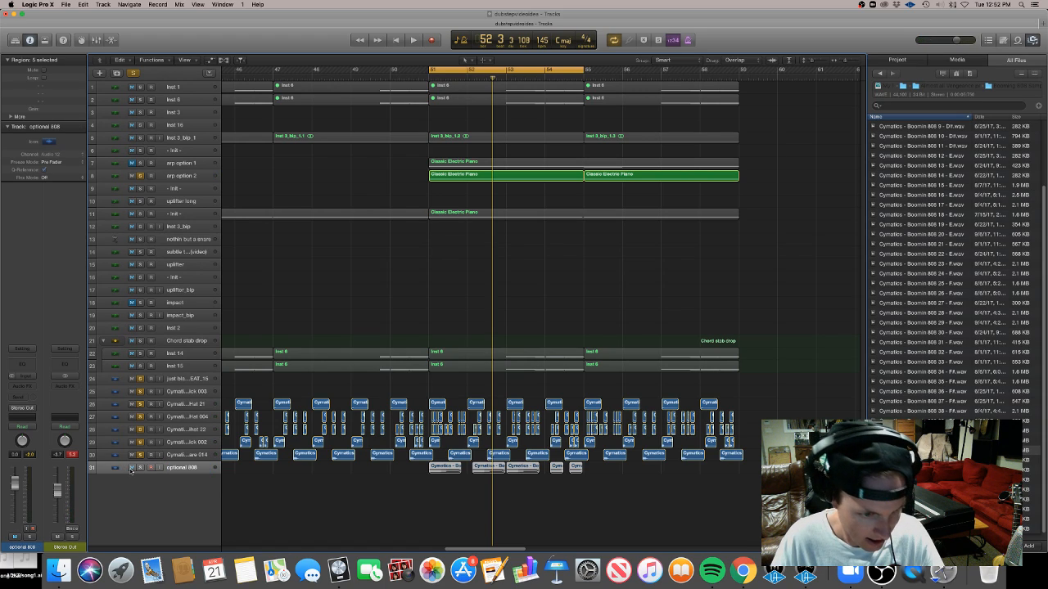
Unsolo the tracks and play the arrangement from before the drop
drag(140, 456, 142, 179)
scroll(352, 421, down, 10)
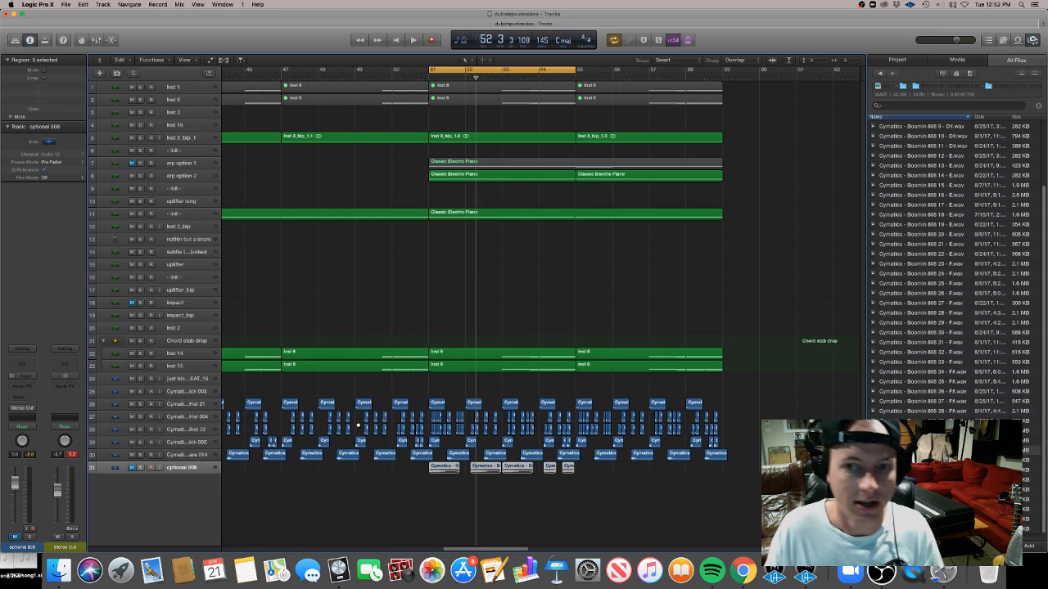
click(372, 78)
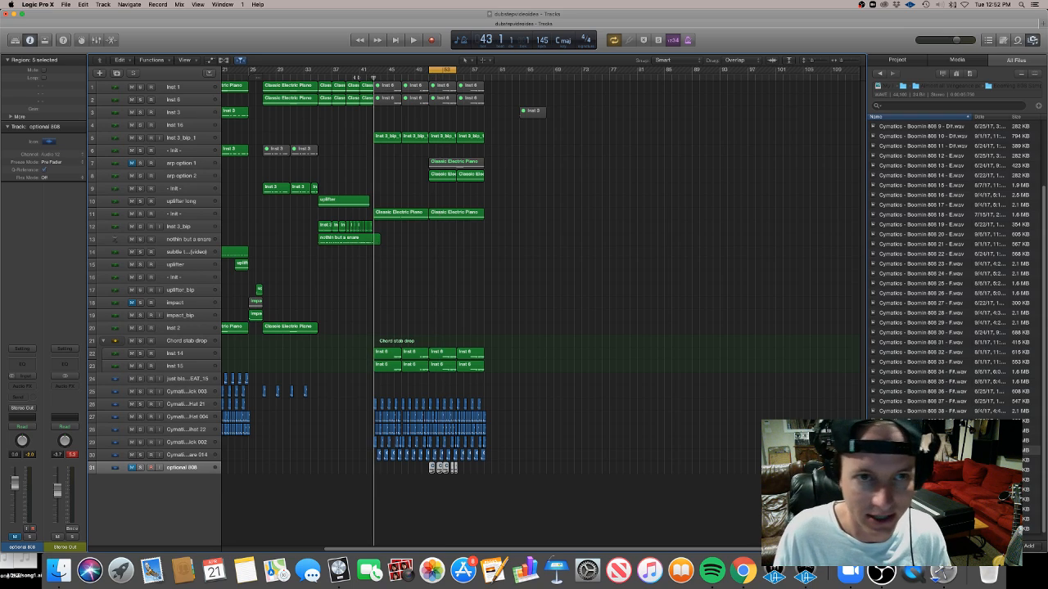
click(361, 77)
key(space)
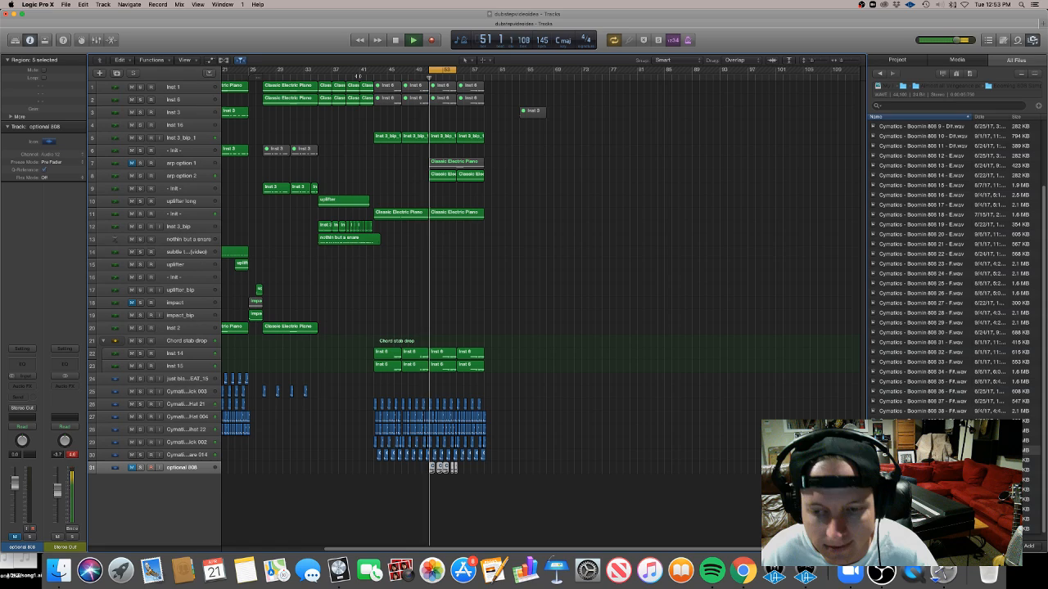
Play back the drop again with the arp option 2 track selected
click(456, 70)
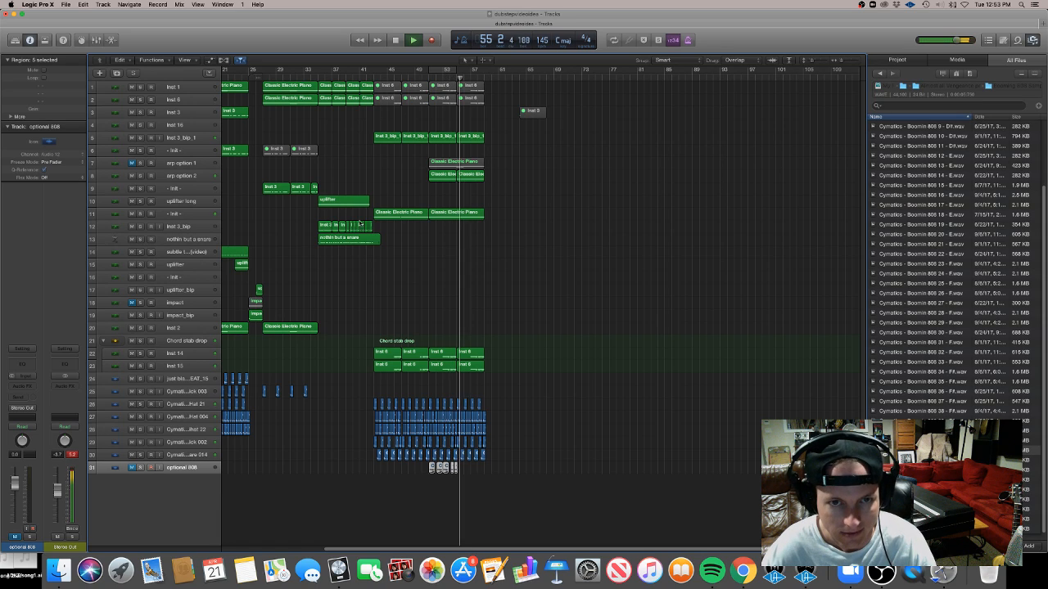
key(space)
click(196, 176)
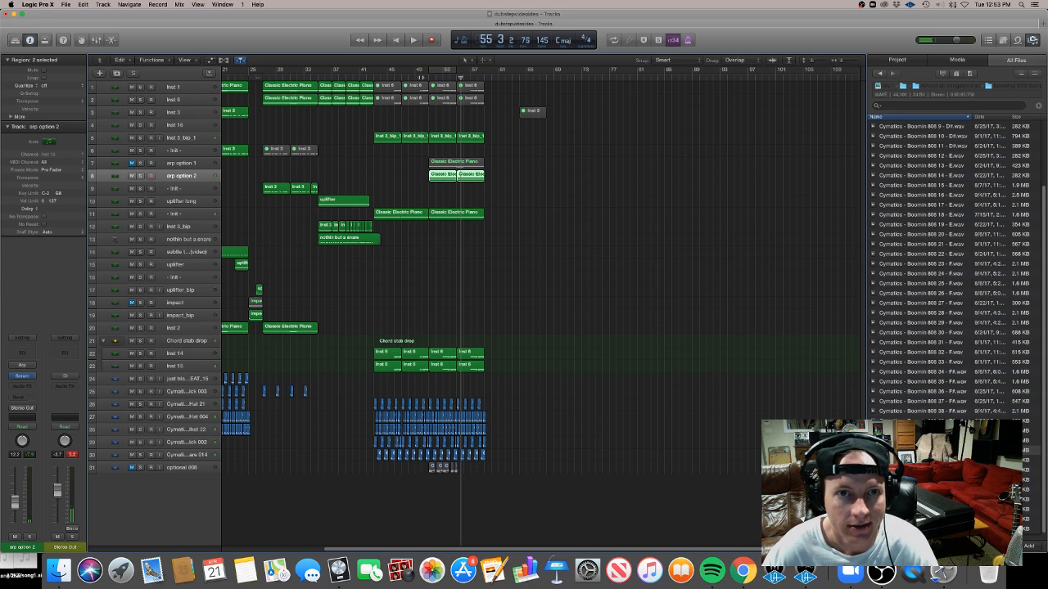
click(421, 77)
key(space)
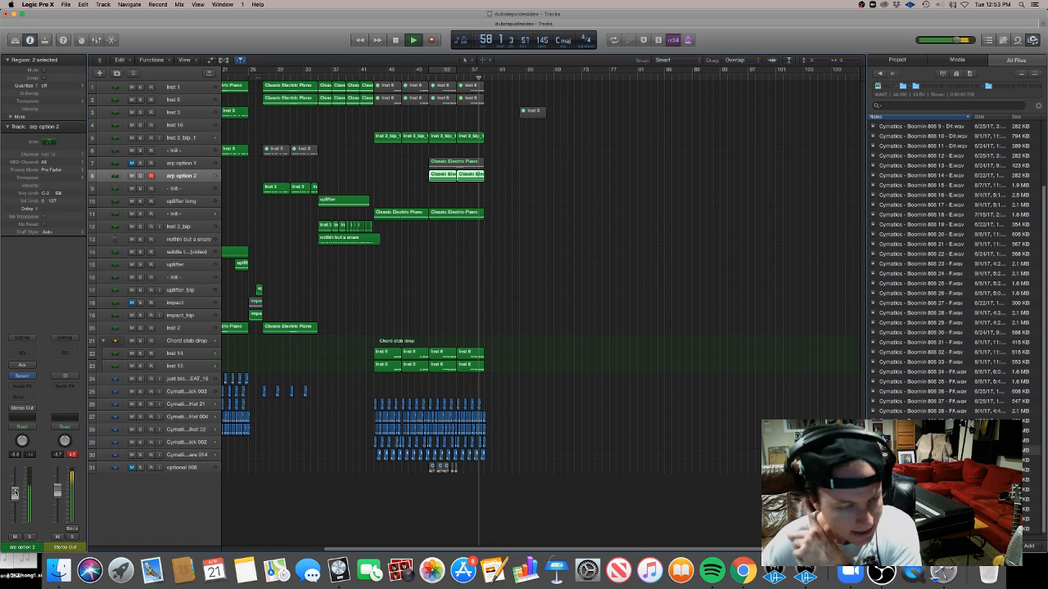
key(space)
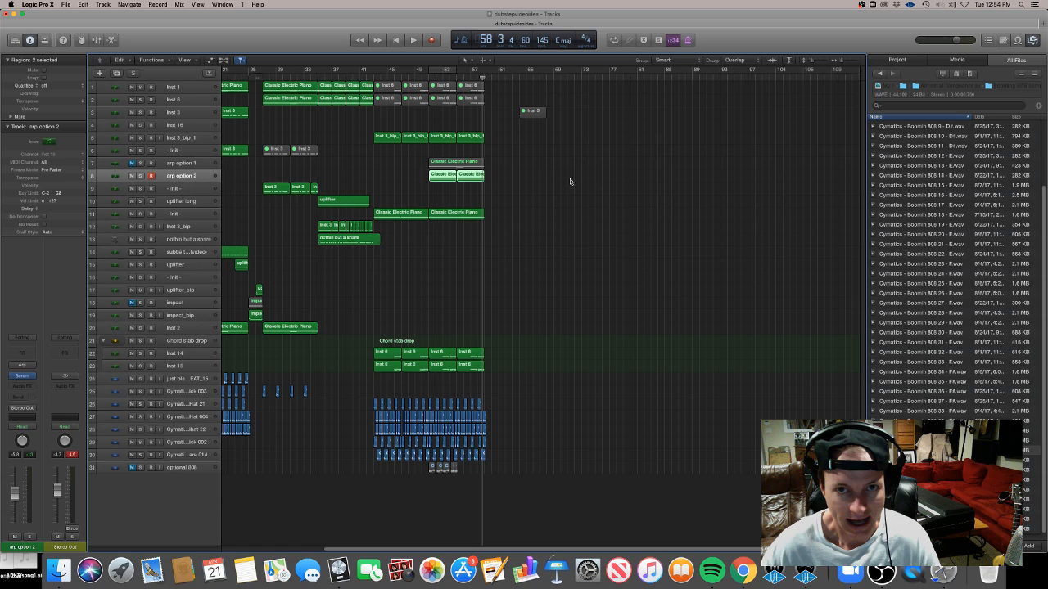
Copy an arp option 2 region into the empty space after the drop, open it, and delete all its notes
drag(470, 178, 546, 182)
drag(529, 69, 561, 69)
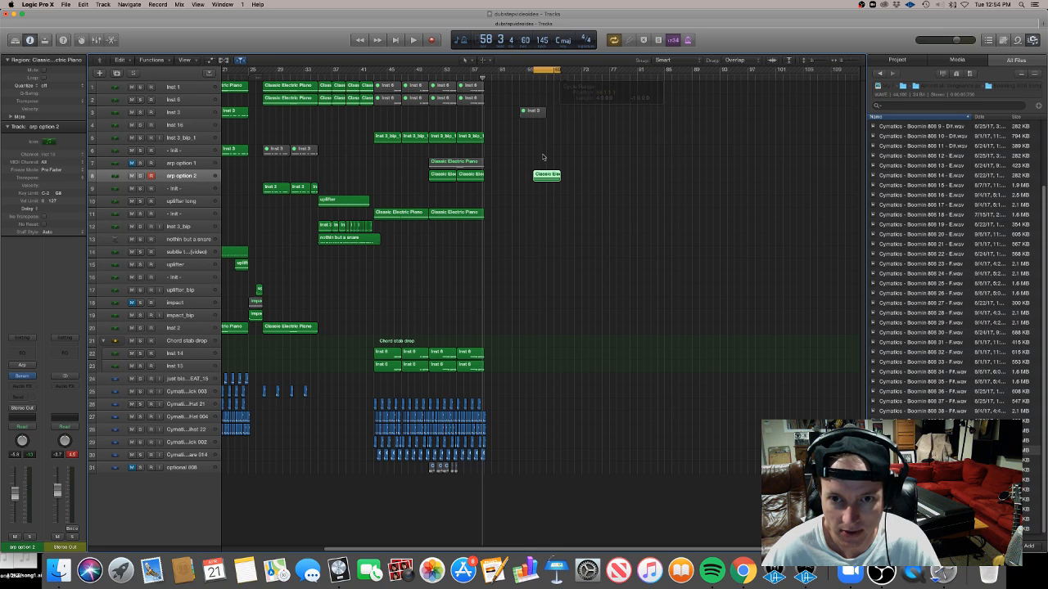
double_click(540, 176)
drag(563, 471, 203, 347)
key(Delete)
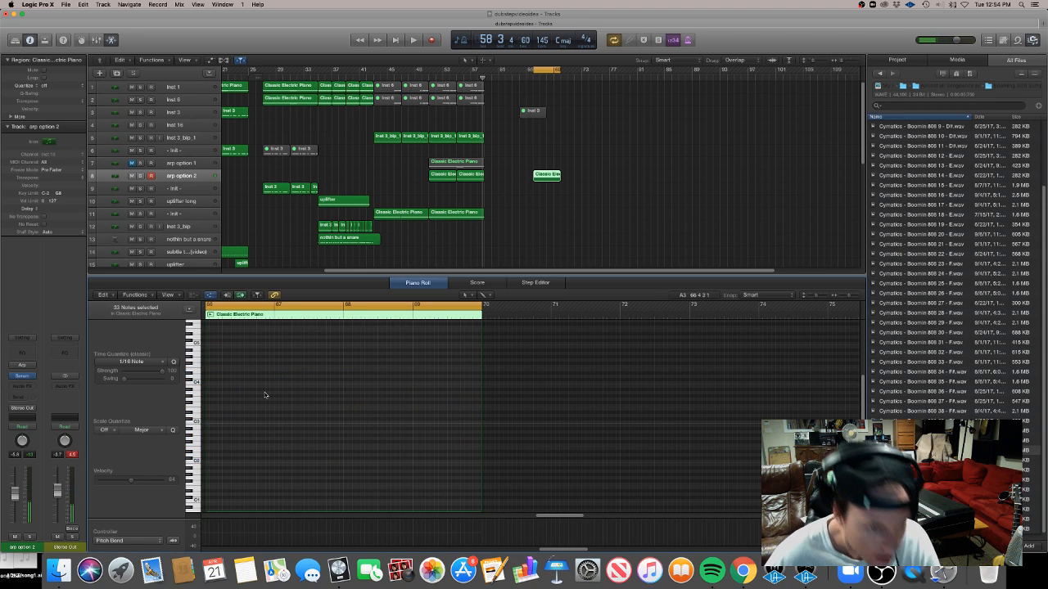
Draw a repeating three-note ascending arp pattern in the emptied region and copy it across the region
click(209, 477)
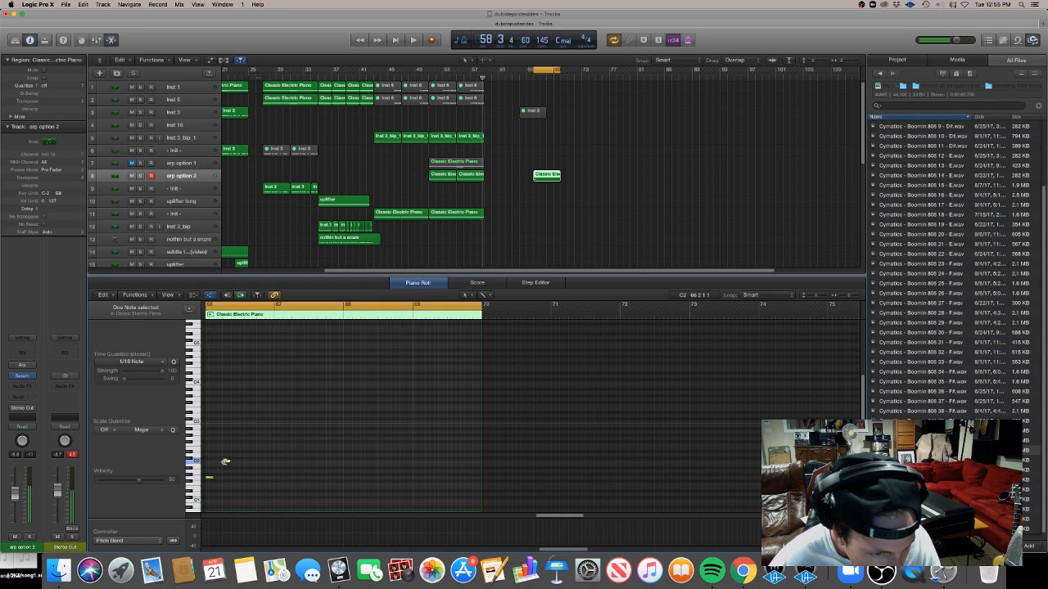
drag(270, 445, 252, 481)
drag(304, 484, 205, 422)
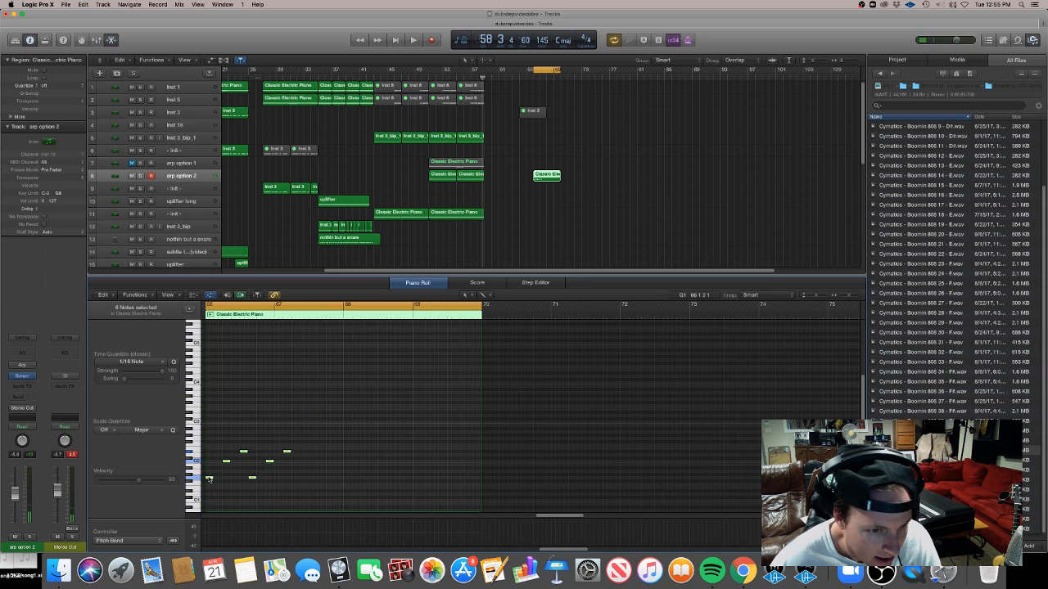
drag(209, 480, 297, 482)
mouse_move(416, 498)
mouse_down()
mouse_move(262, 429)
mouse_move(206, 427)
mouse_up()
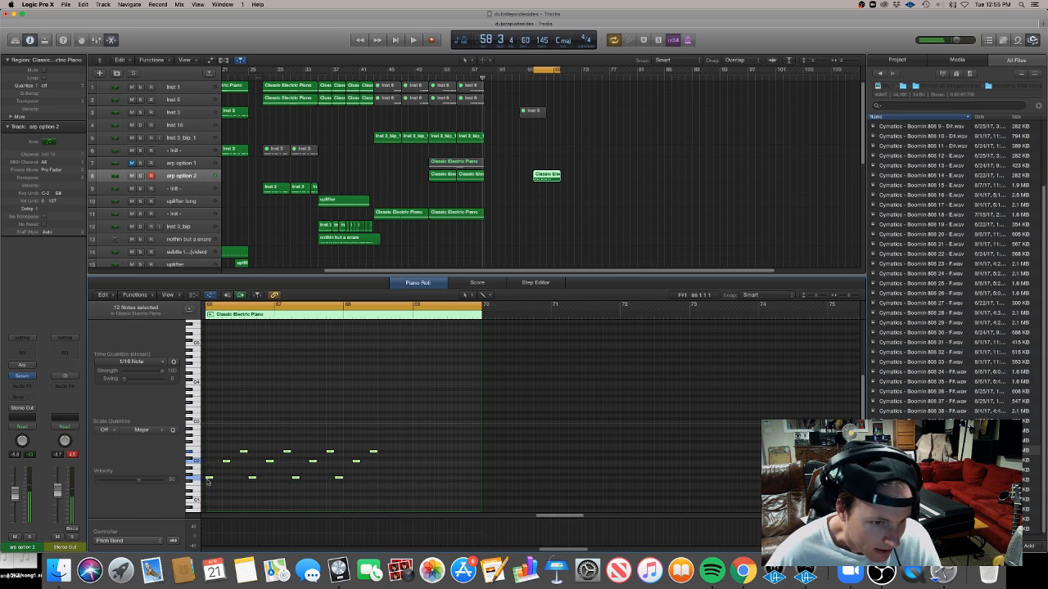
drag(210, 478, 383, 481)
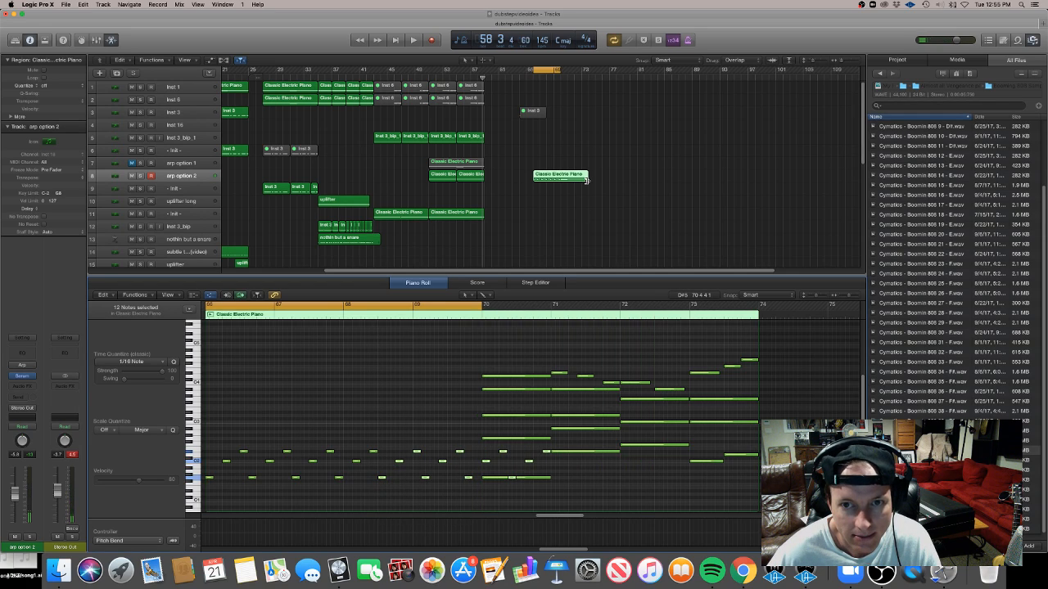
drag(586, 179, 561, 180)
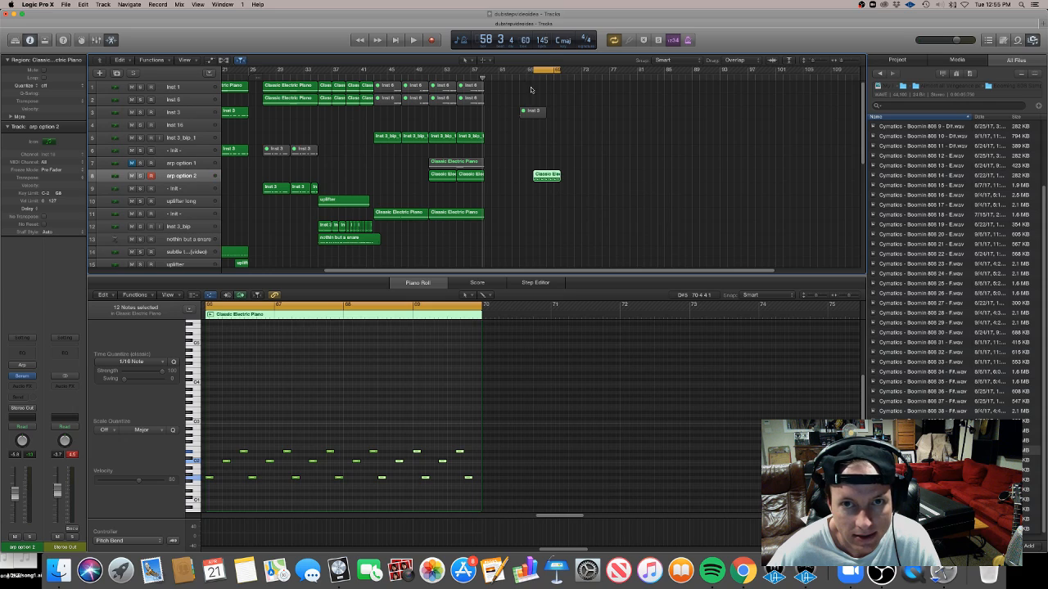
Shift the pattern's later notes slightly later and play the new pattern back
key(space)
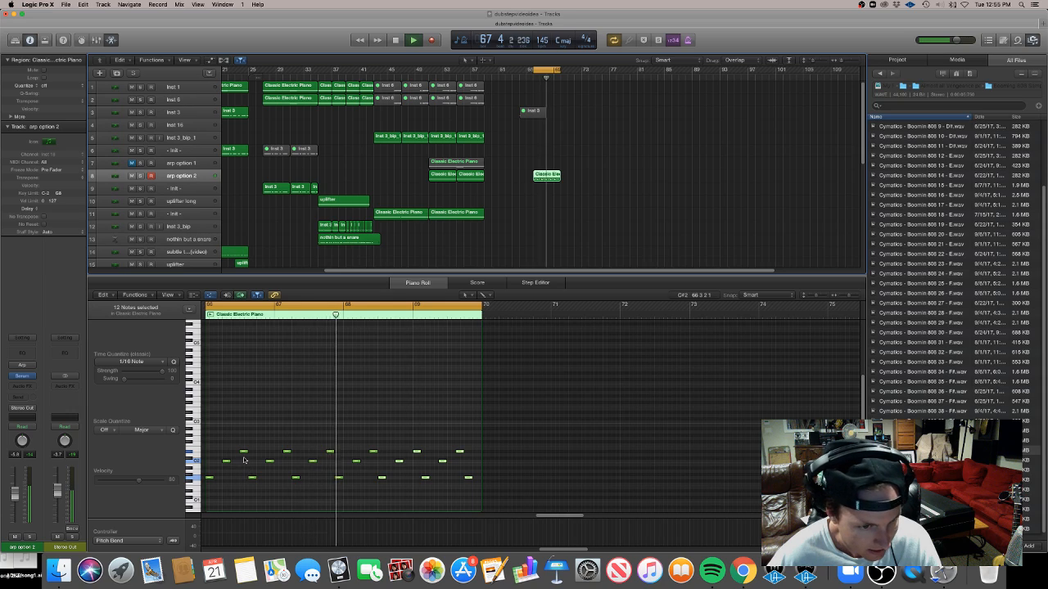
key(space)
drag(248, 490, 517, 447)
drag(252, 479, 260, 479)
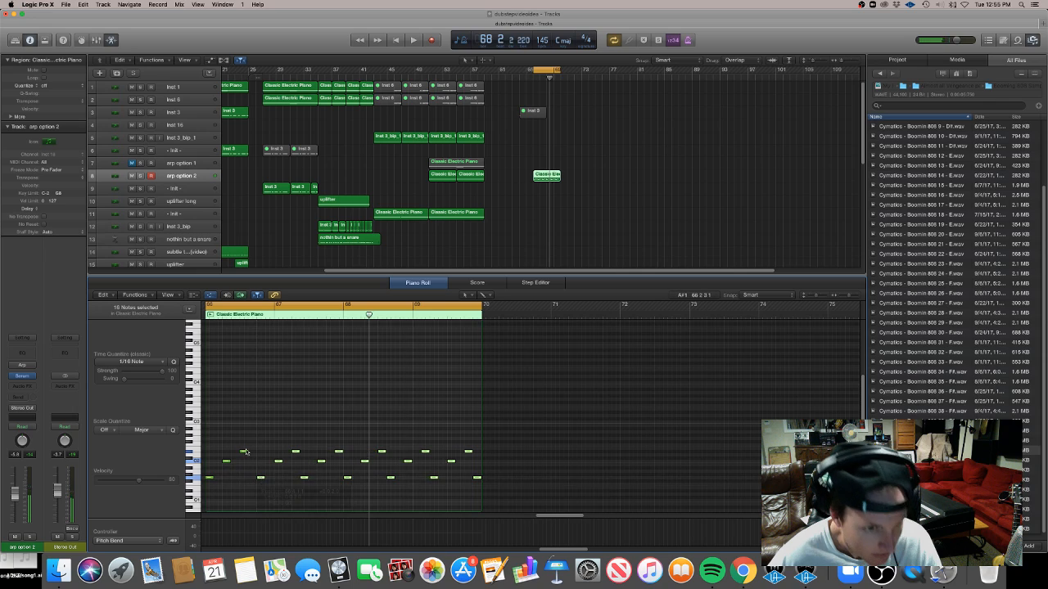
key(space)
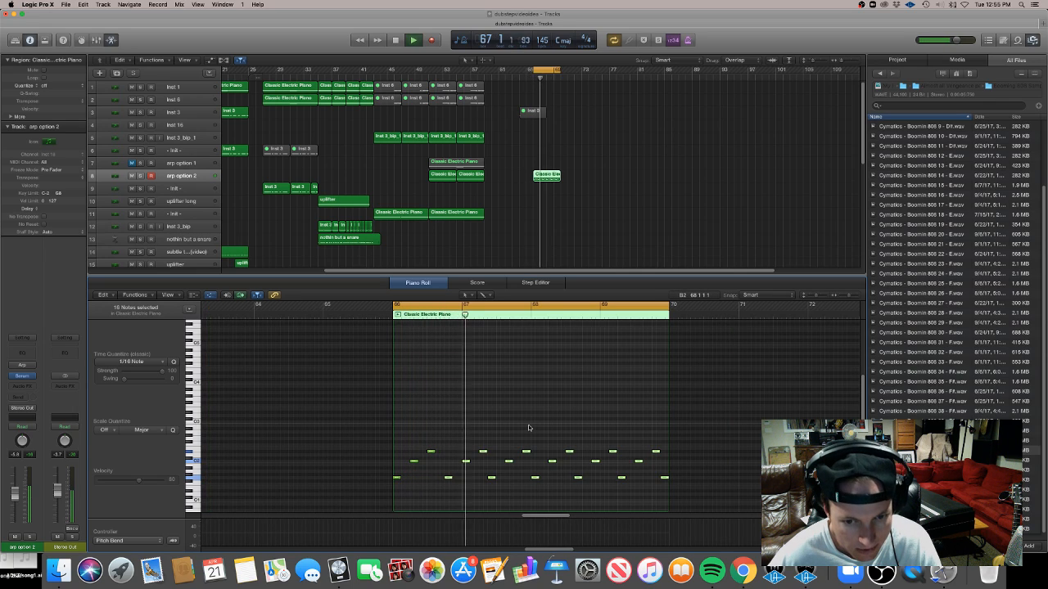
key(space)
Rearrange the later notes and cycle playback over the region's first bars
drag(491, 501, 683, 434)
drag(491, 477, 527, 480)
drag(693, 496, 516, 419)
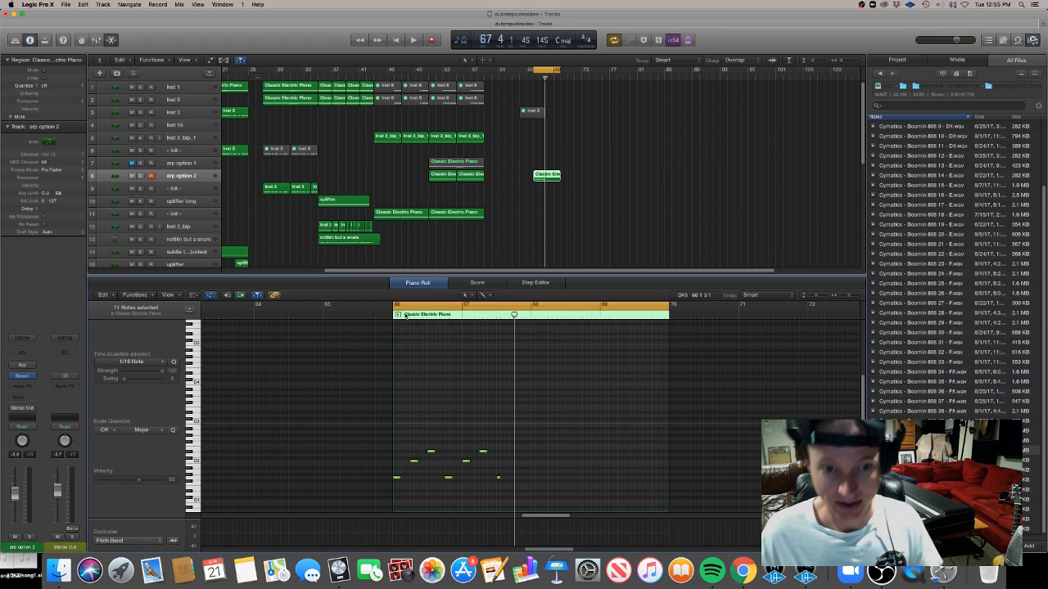
drag(403, 309, 495, 325)
key(space)
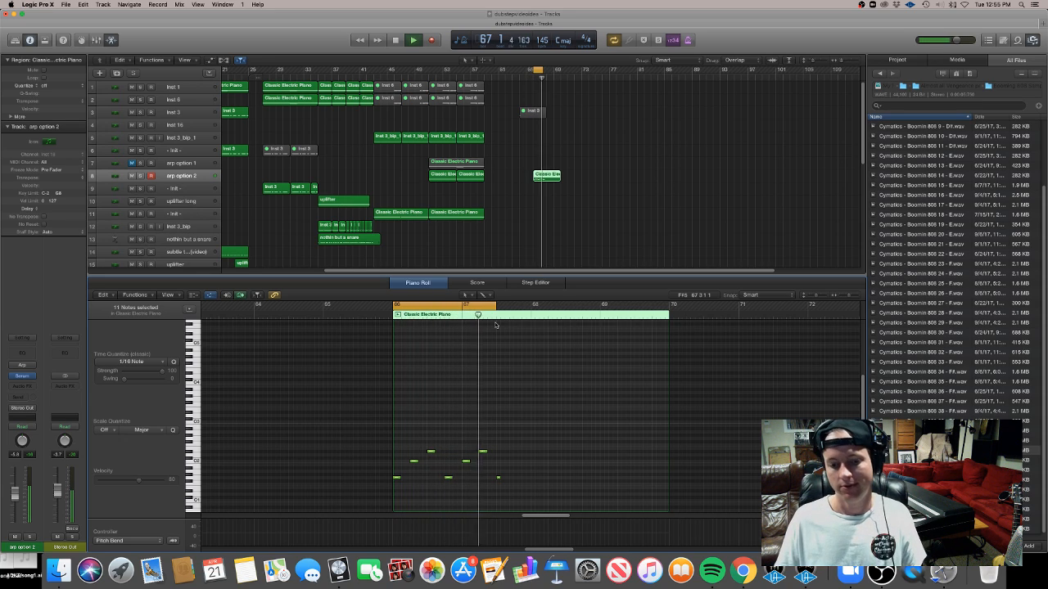
key(space)
Delete all notes from the new arp region
drag(448, 497, 404, 475)
click(411, 483)
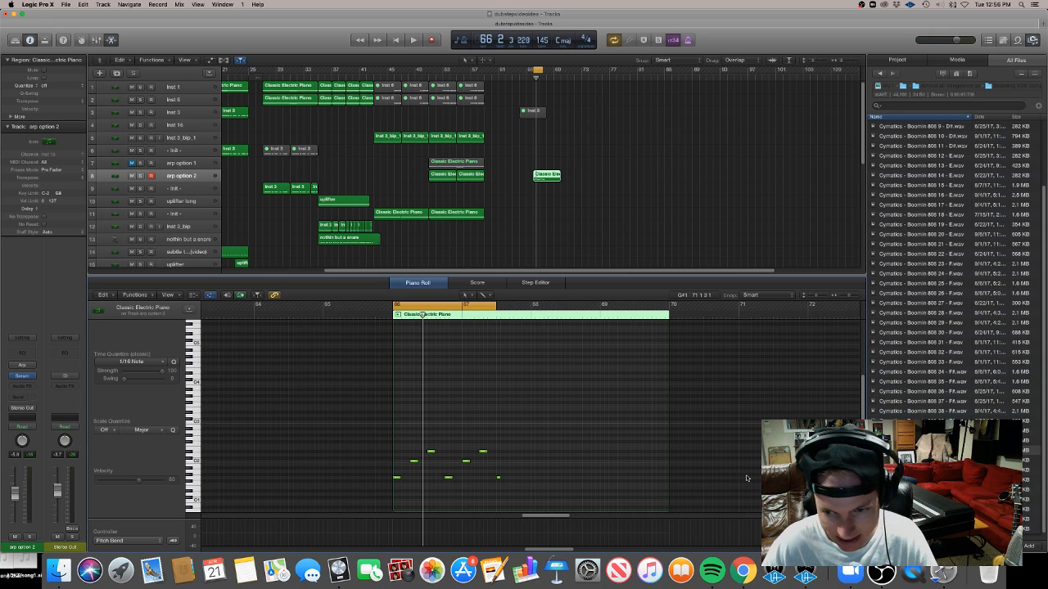
mouse_move(863, 418)
mouse_down()
mouse_move(862, 452)
mouse_move(862, 419)
mouse_up()
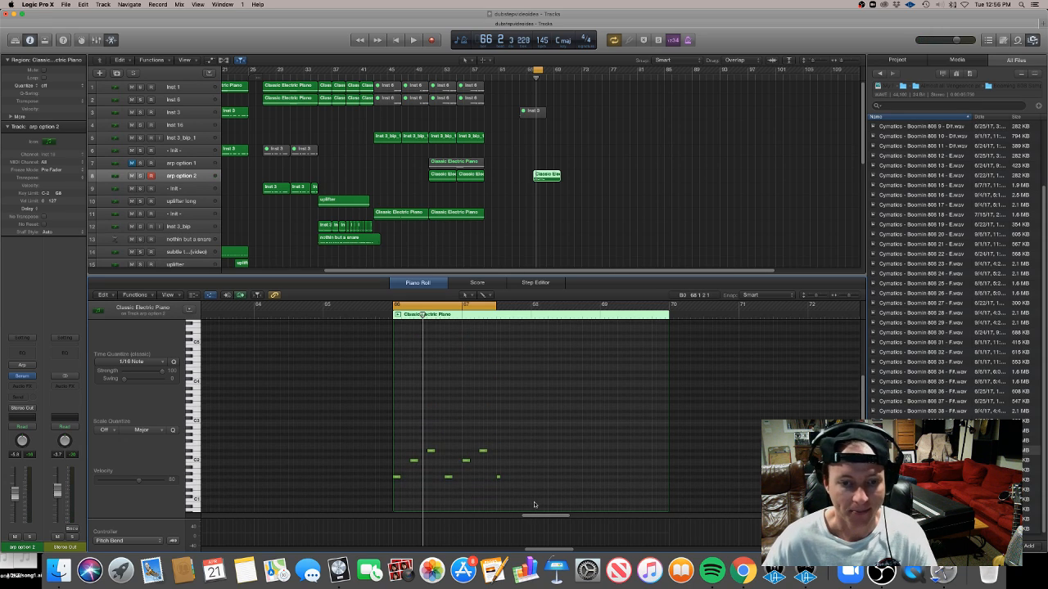
drag(561, 500, 364, 436)
key(Delete)
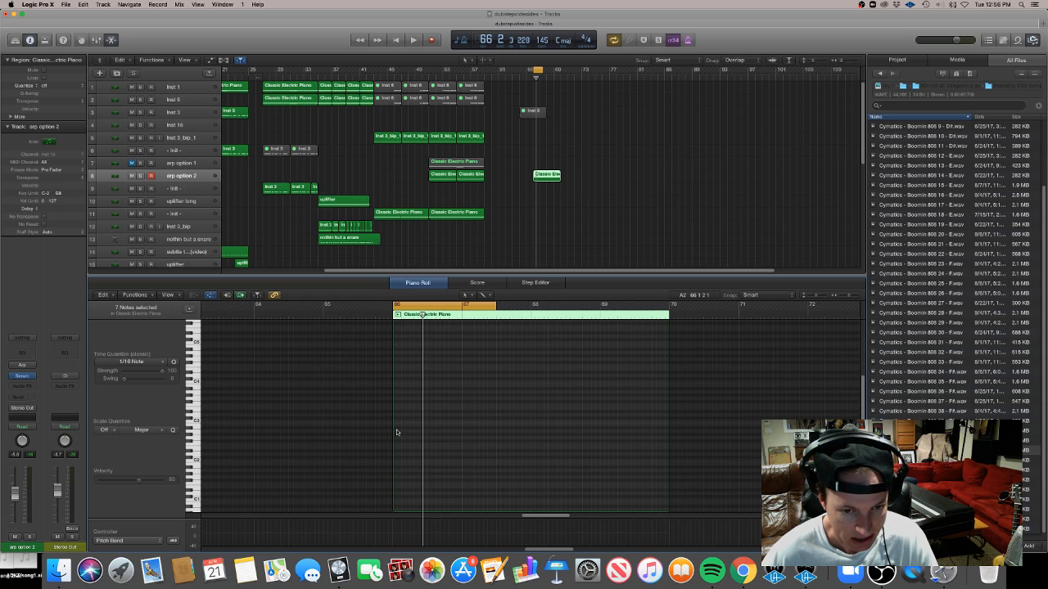
Close the Piano Roll, end the cycle range at the drop's end, and play the arrangement
click(630, 238)
key(e)
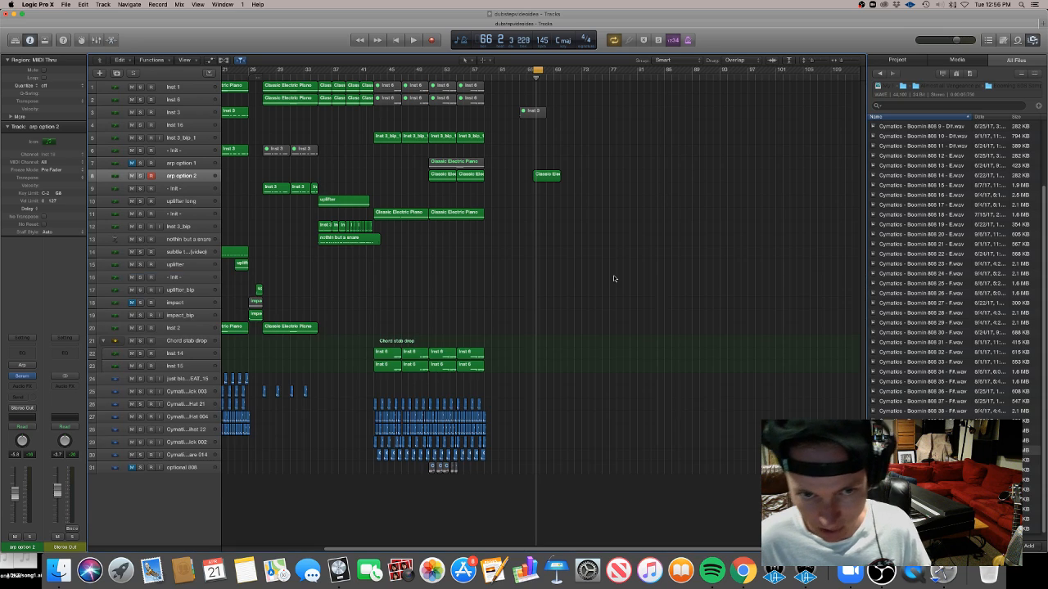
key(super+Left)
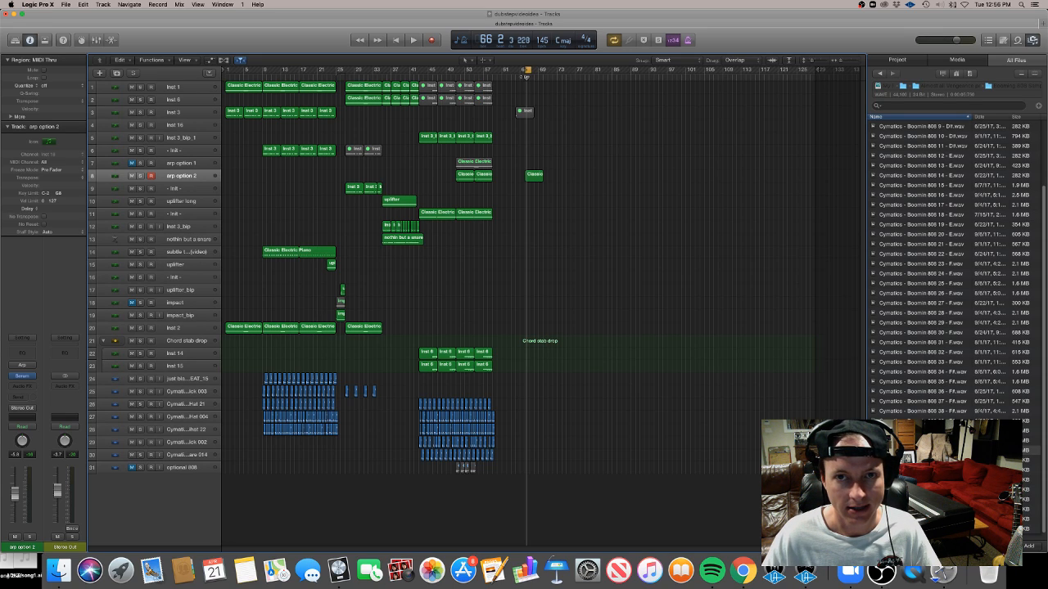
drag(526, 72, 497, 71)
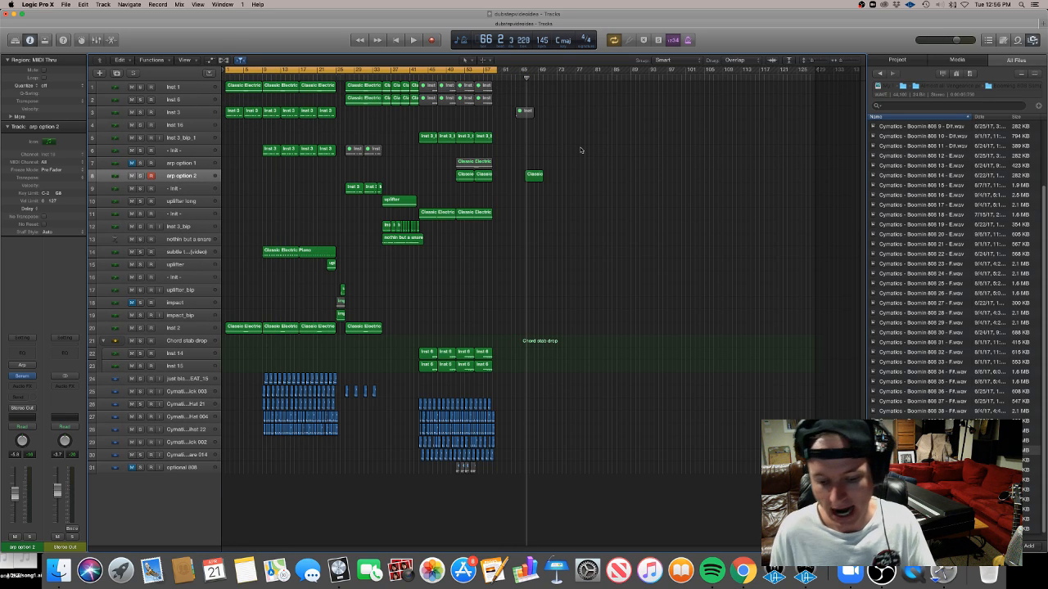
key(space)
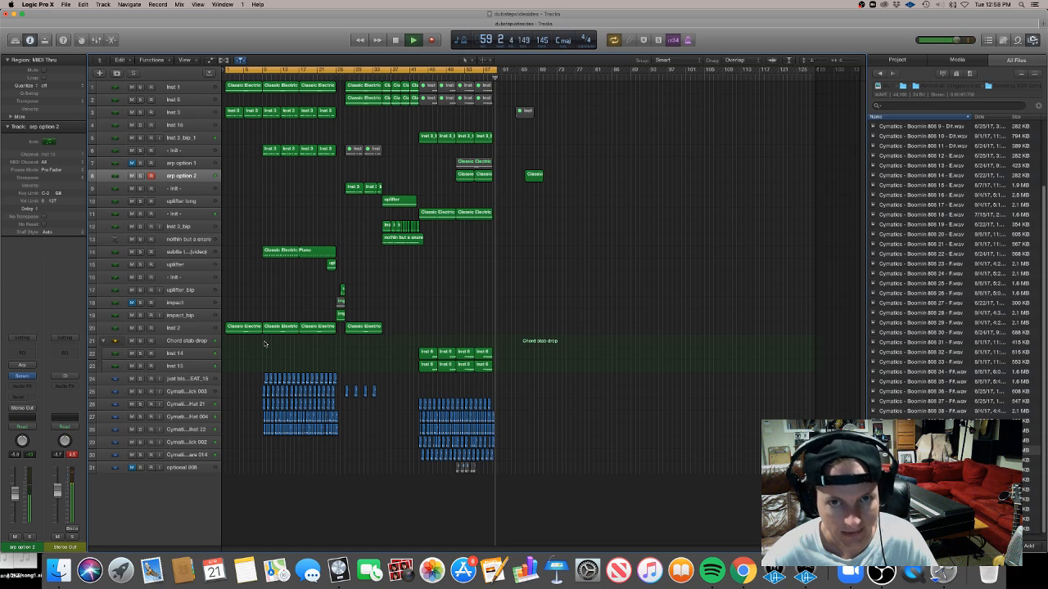
key(space)
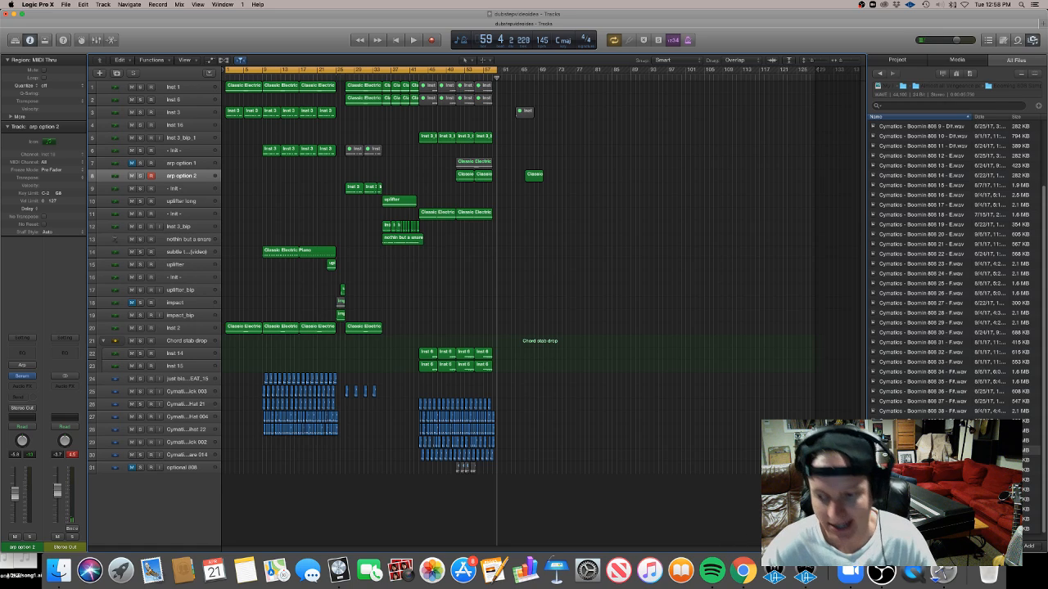
click(881, 573)
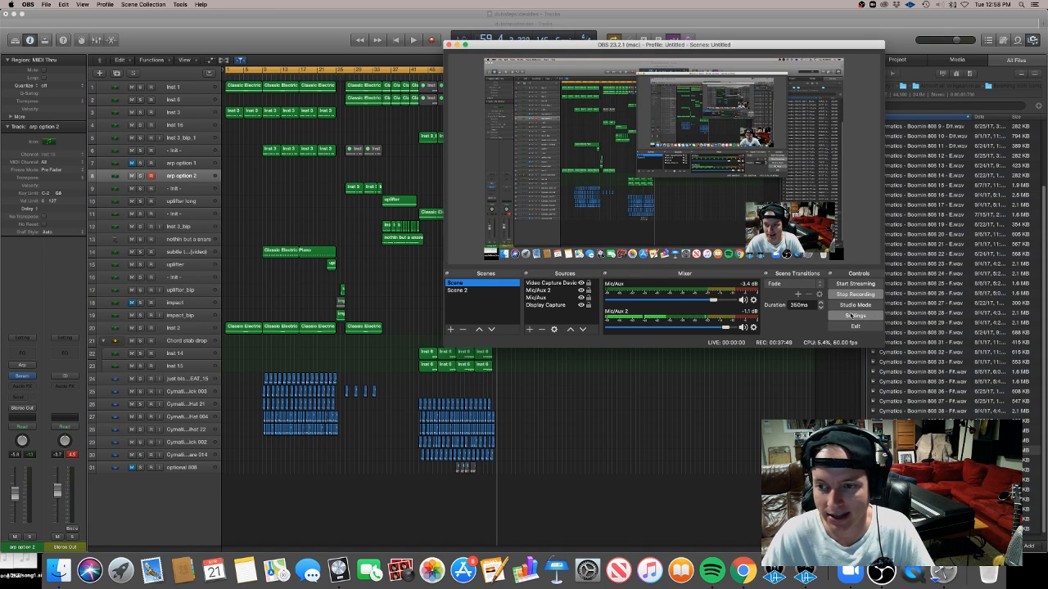